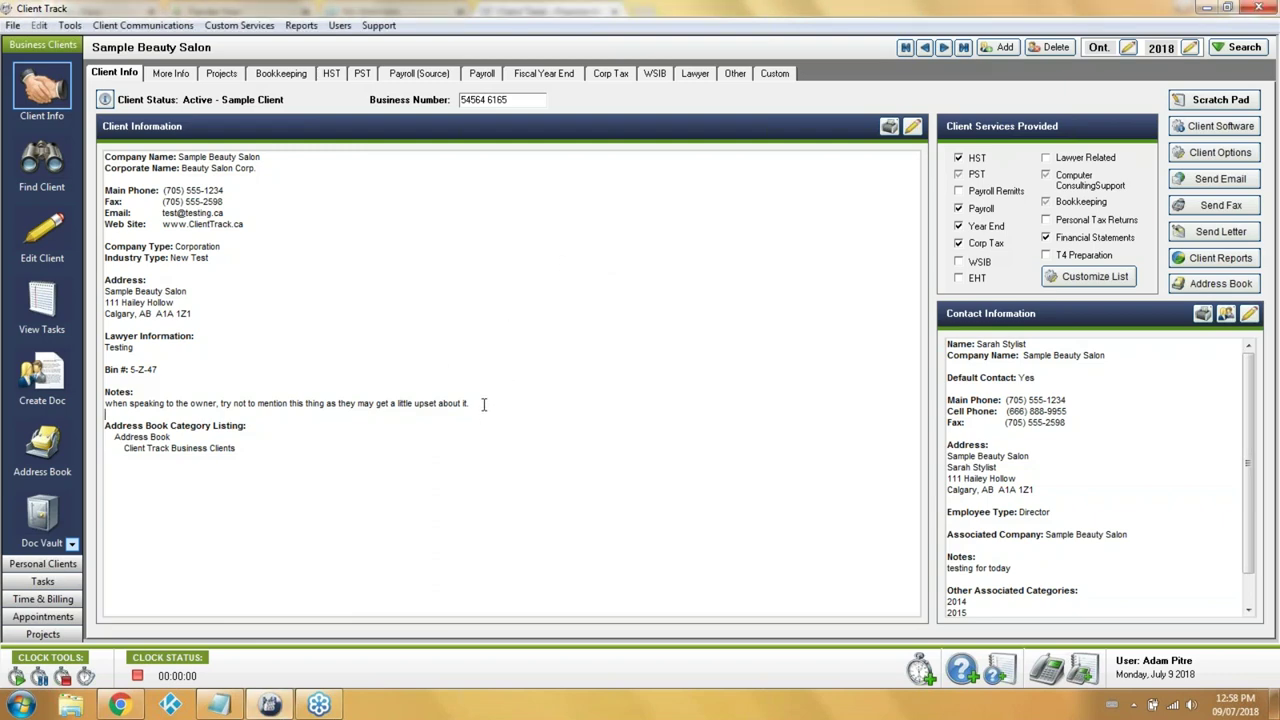
# Review Sample Beauty Salon's notes text in the client edit window
pyautogui.moveTo(486, 404); pyautogui.dragTo(481, 382)
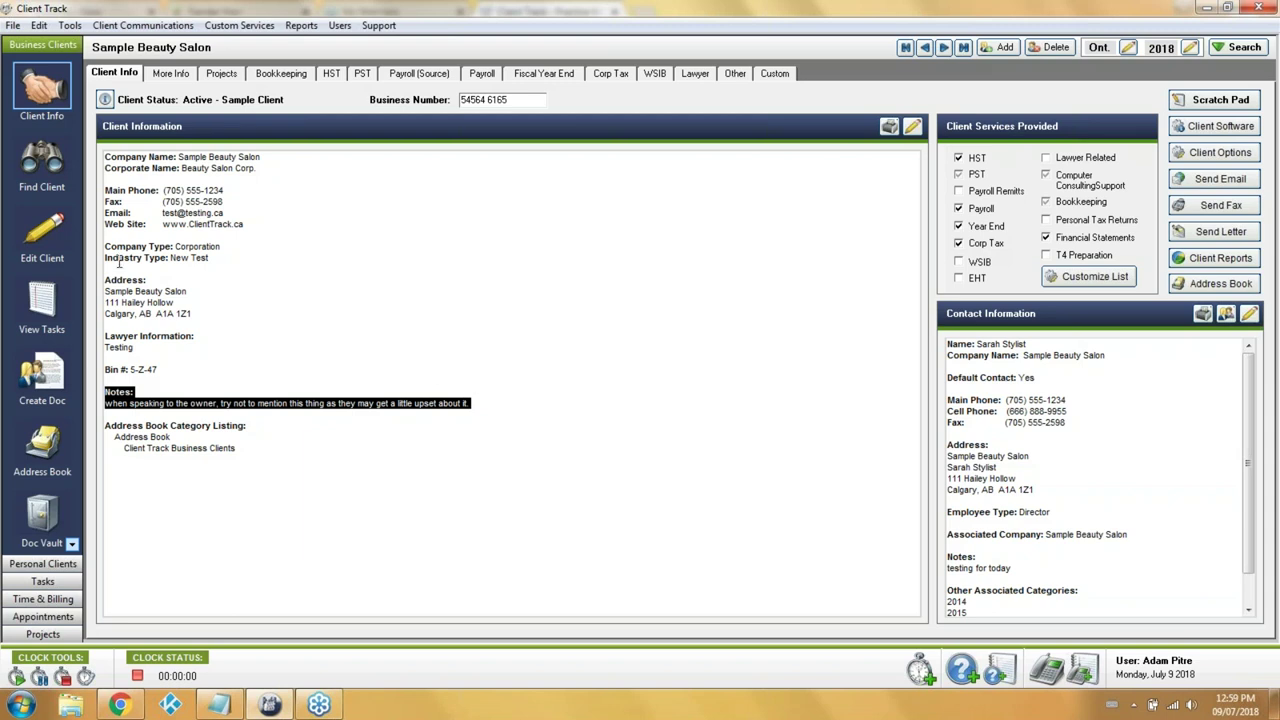
pyautogui.click(45, 230)
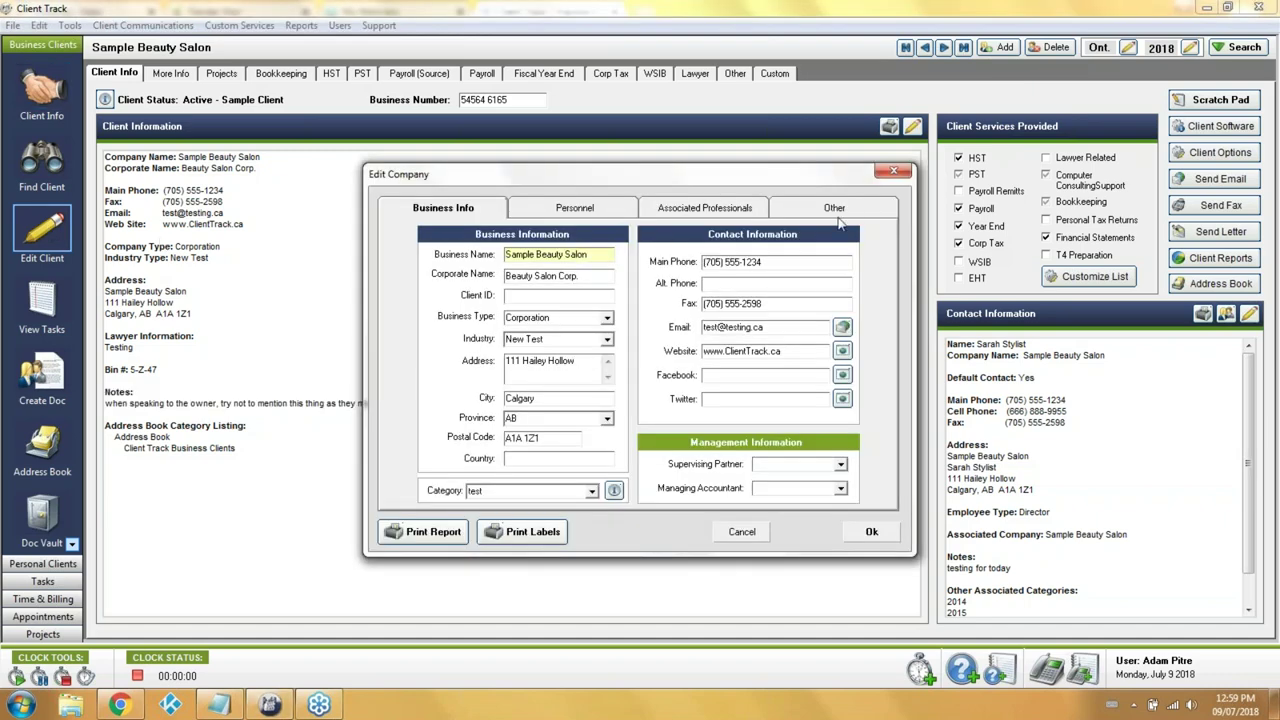
pyautogui.click(855, 212)
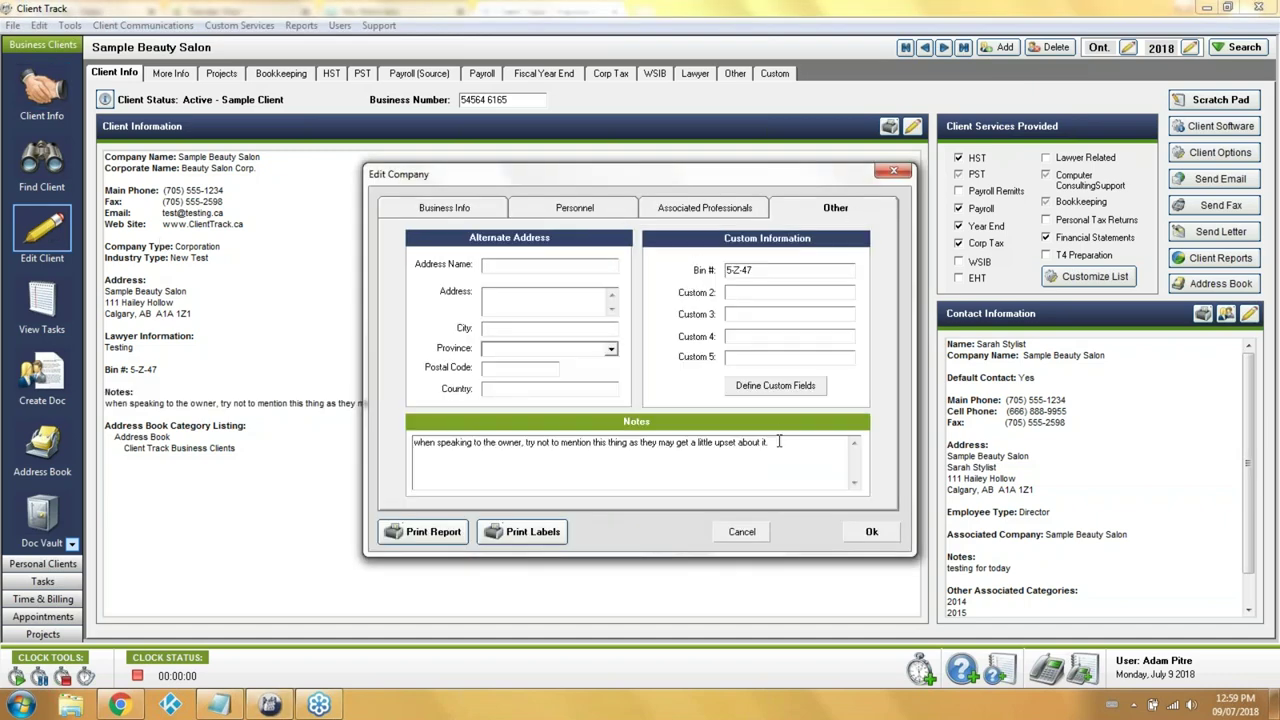
pyautogui.moveTo(778, 441); pyautogui.dragTo(396, 428)
pyautogui.moveTo(579, 178); pyautogui.dragTo(749, 140)
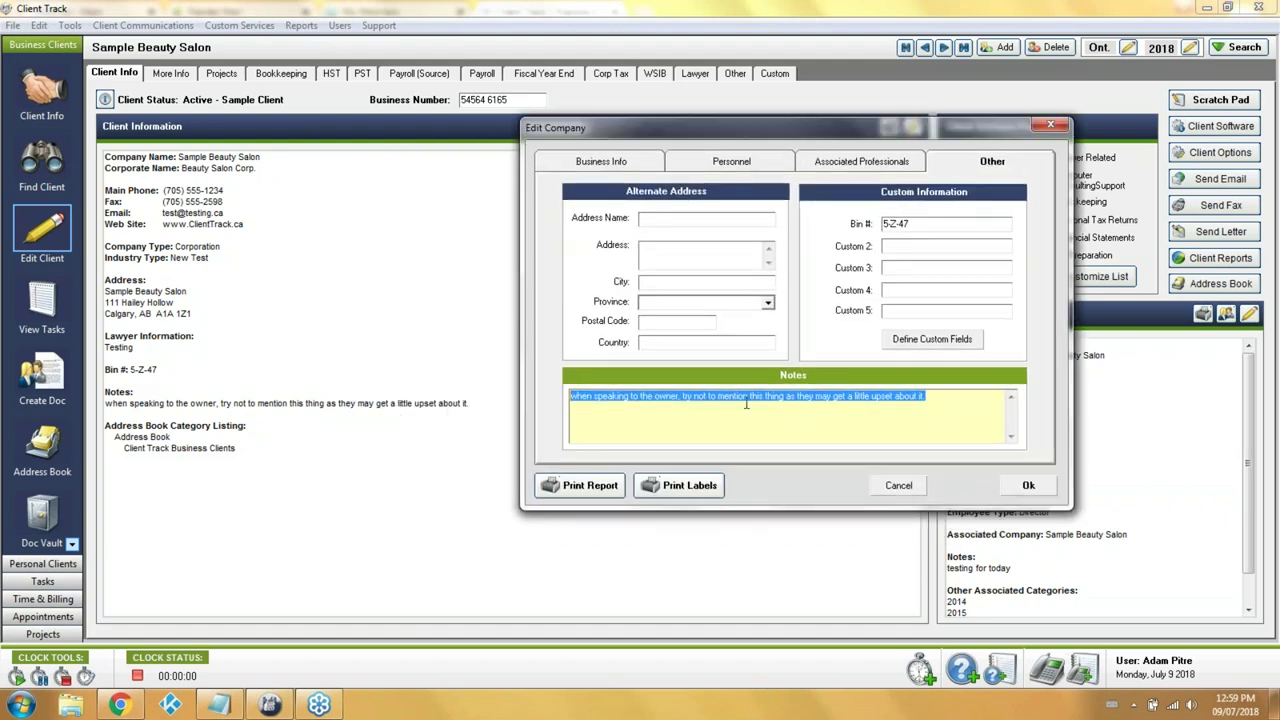
pyautogui.click(951, 417)
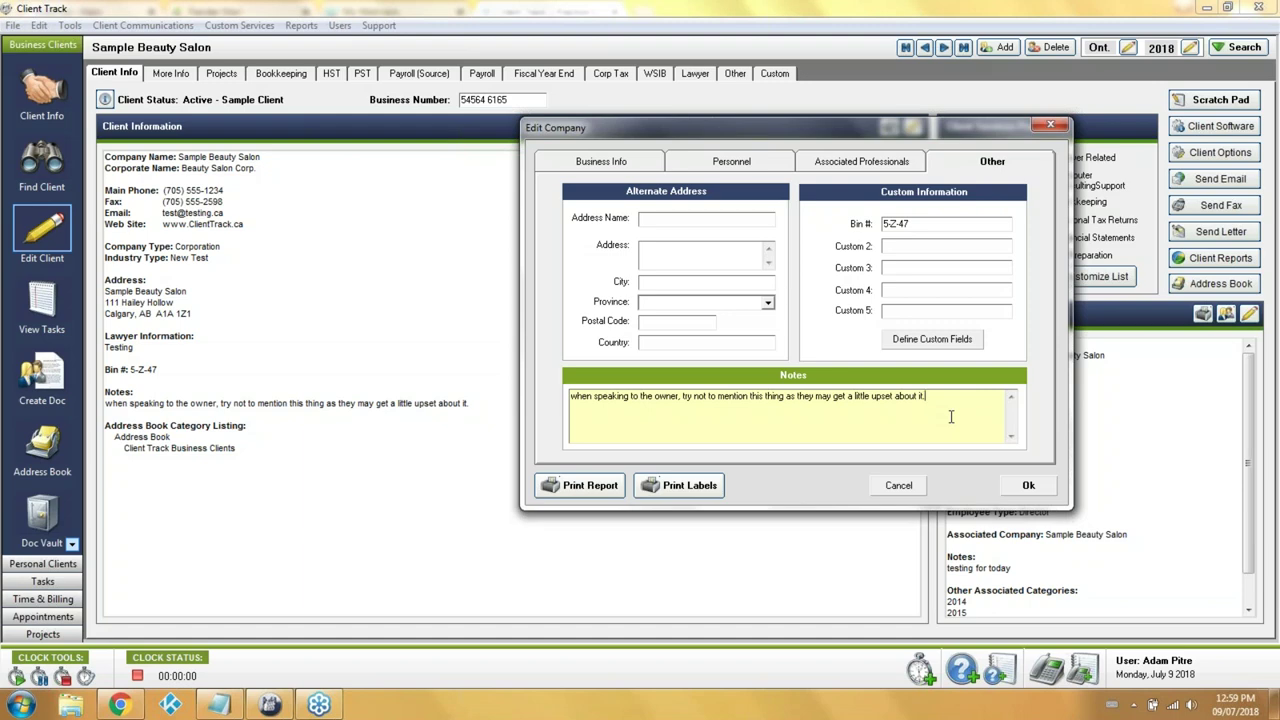
# Close the edit window unsaved and start a new missing-information item from More Info
pyautogui.click(898, 485)
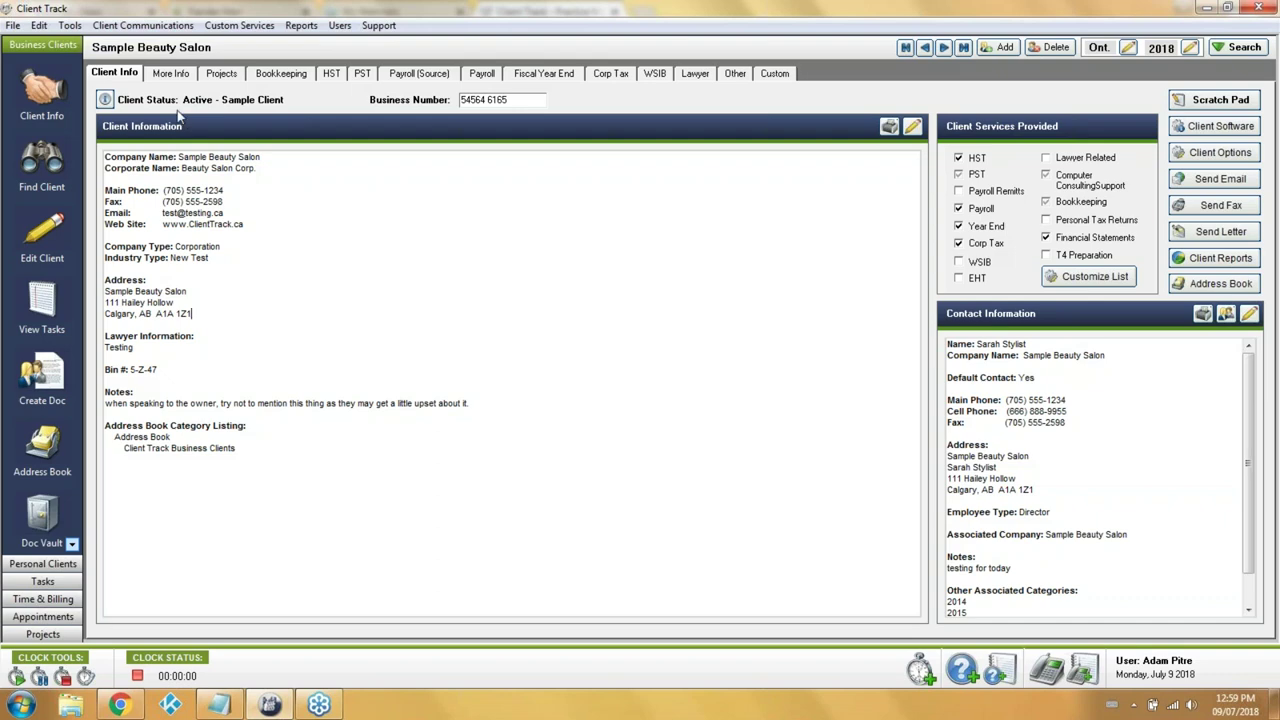
pyautogui.click(180, 80)
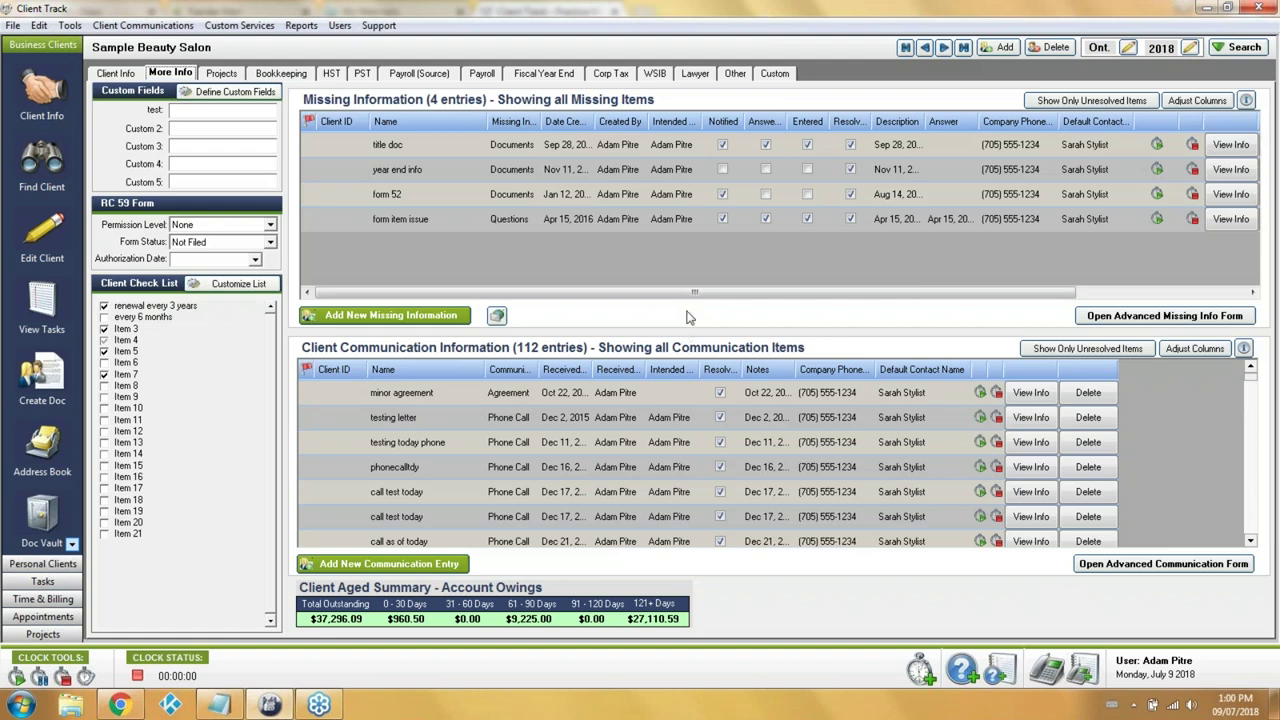
pyautogui.click(962, 670)
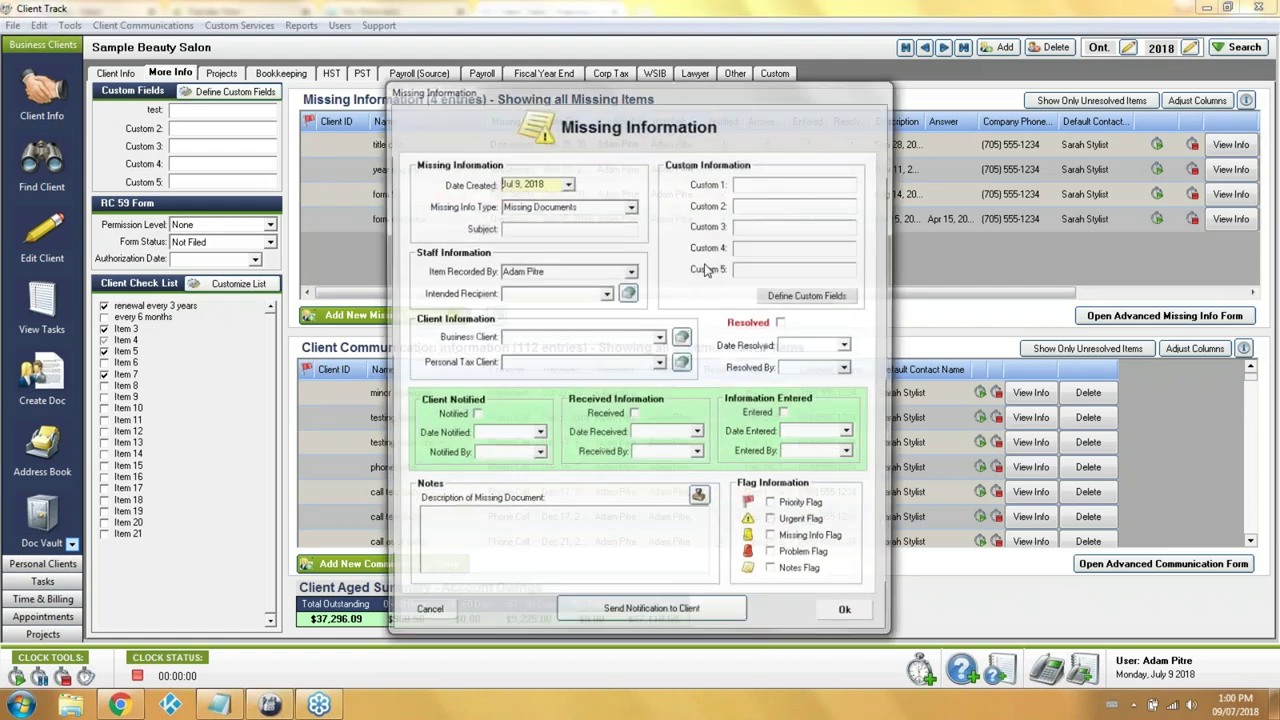
# Check the type and business client lists, keep Missing Documents, then cancel the new item
pyautogui.click(631, 206)
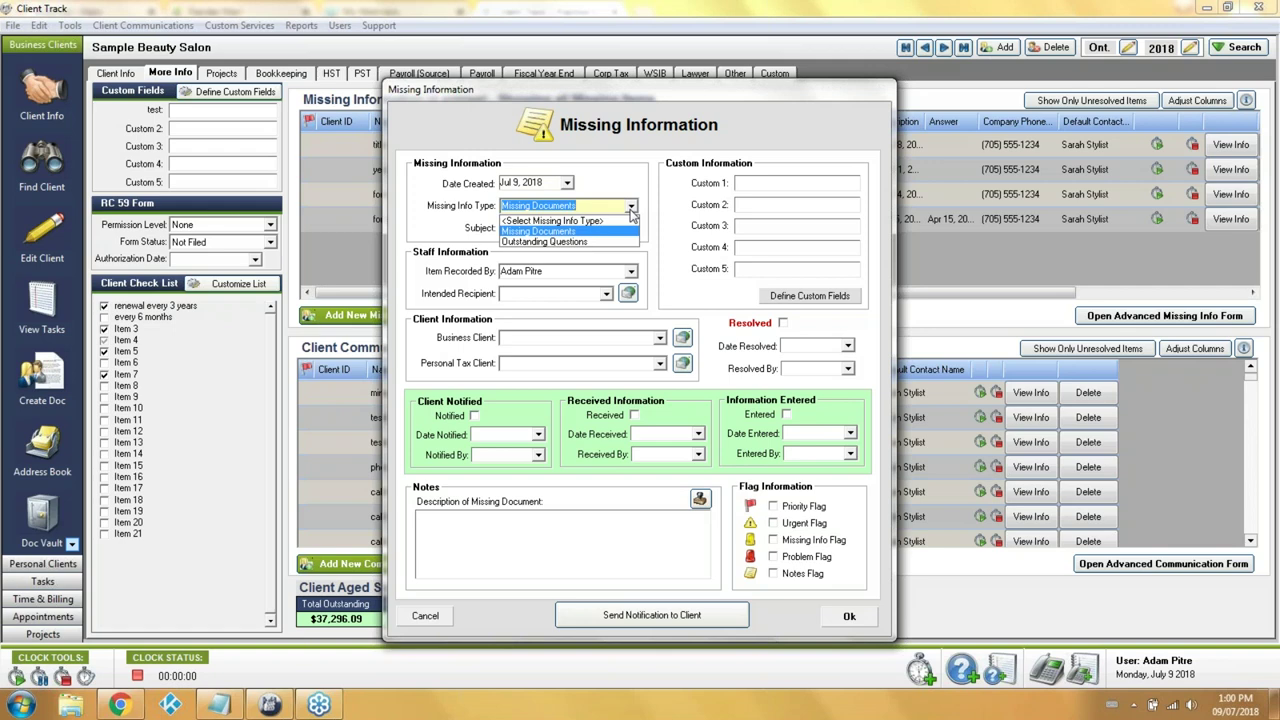
pyautogui.click(678, 213)
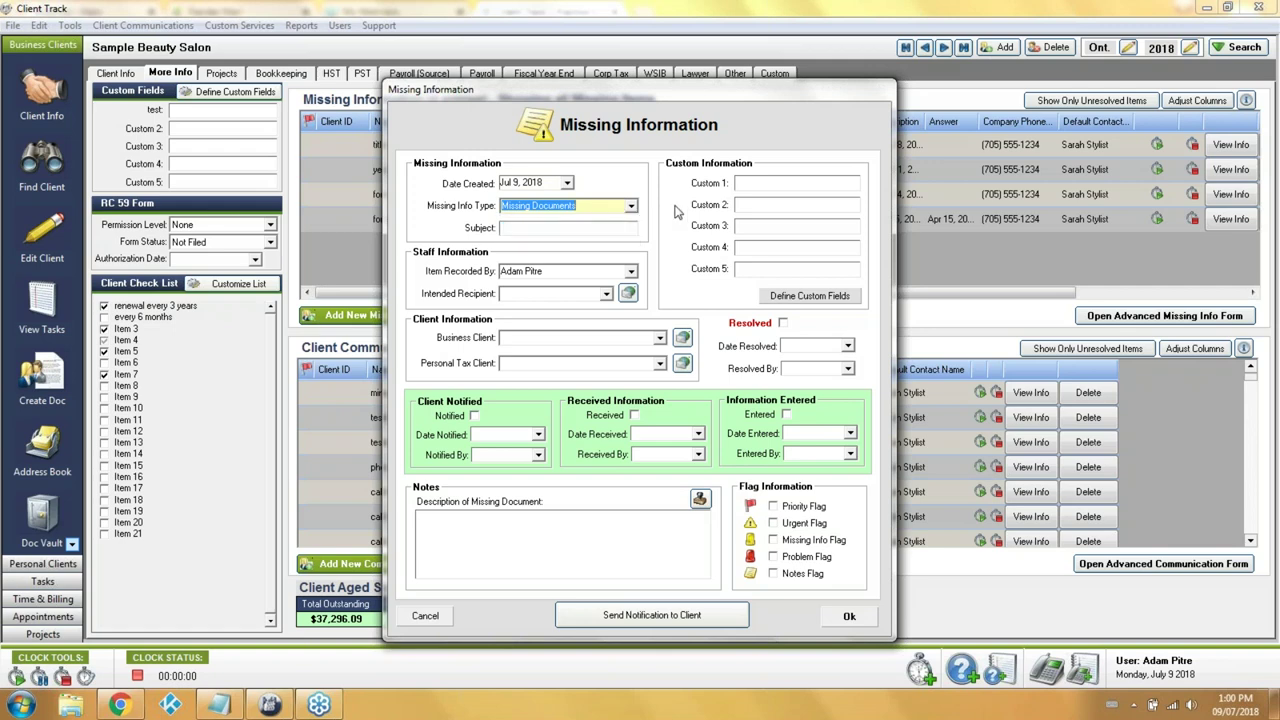
pyautogui.click(659, 338)
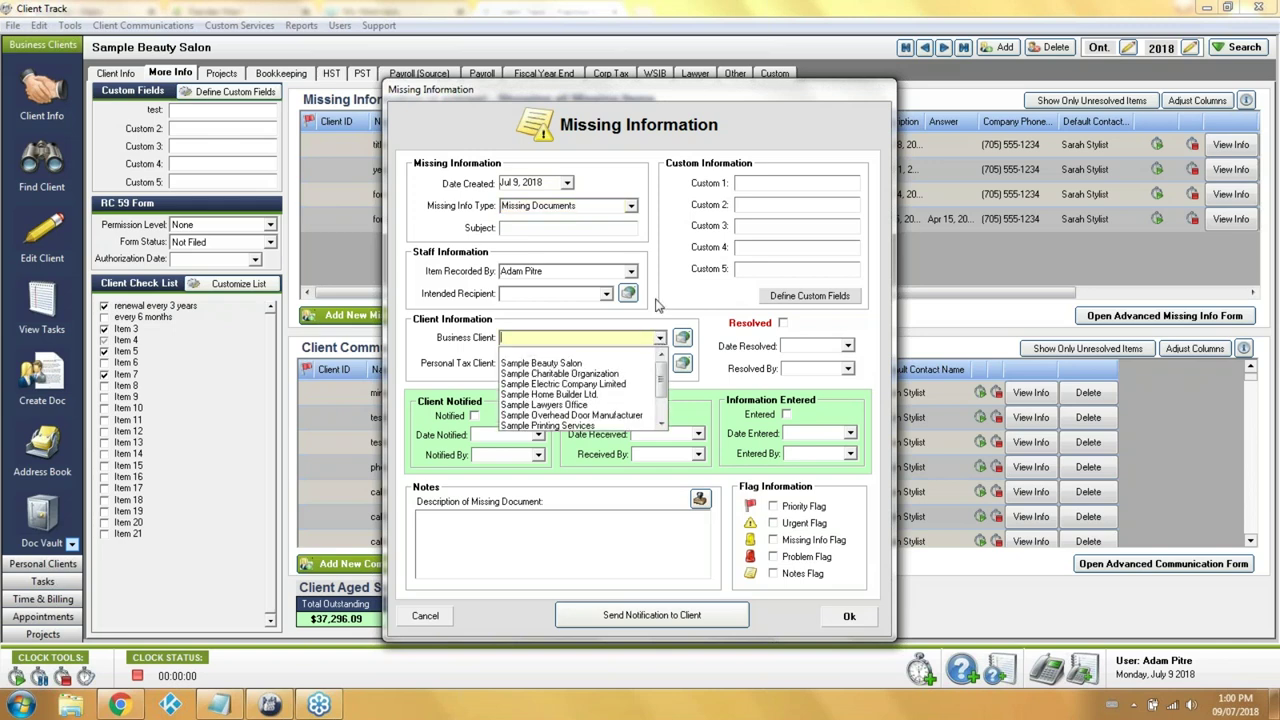
pyautogui.click(658, 305)
pyautogui.click(425, 615)
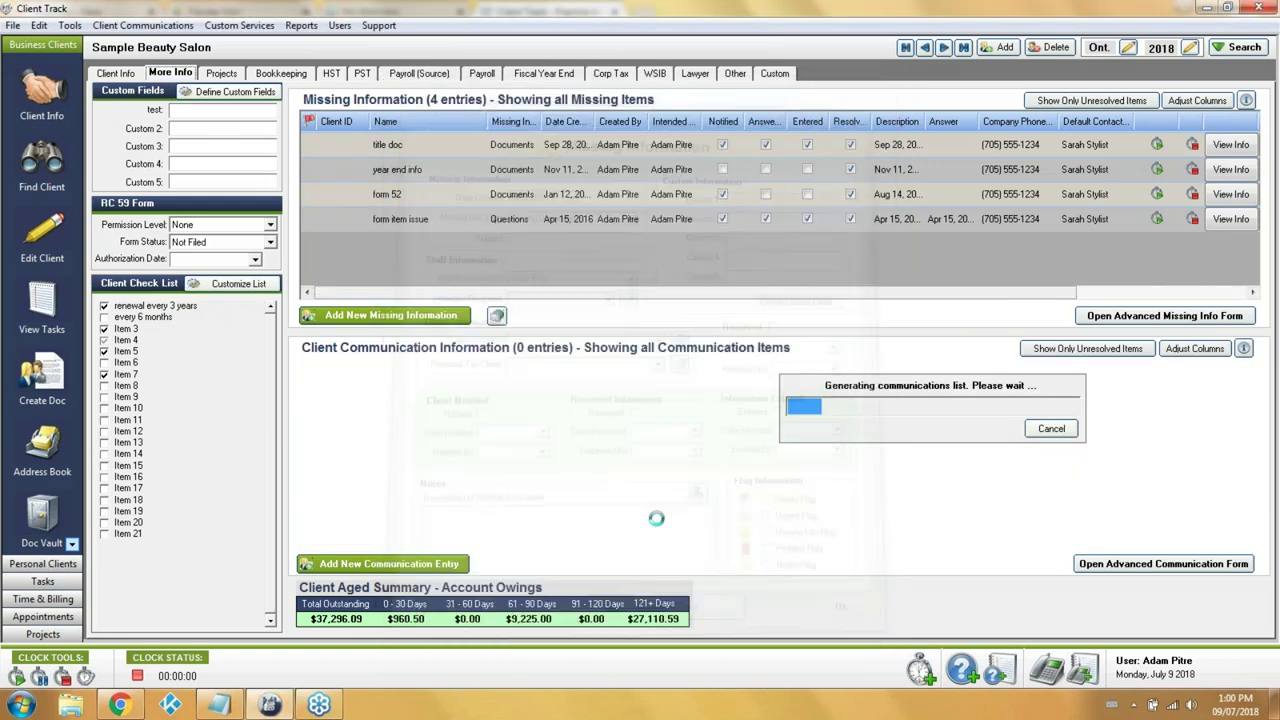
# Start a new communication entry and open the Communication Logger Types Setup beside its type
pyautogui.click(1047, 672)
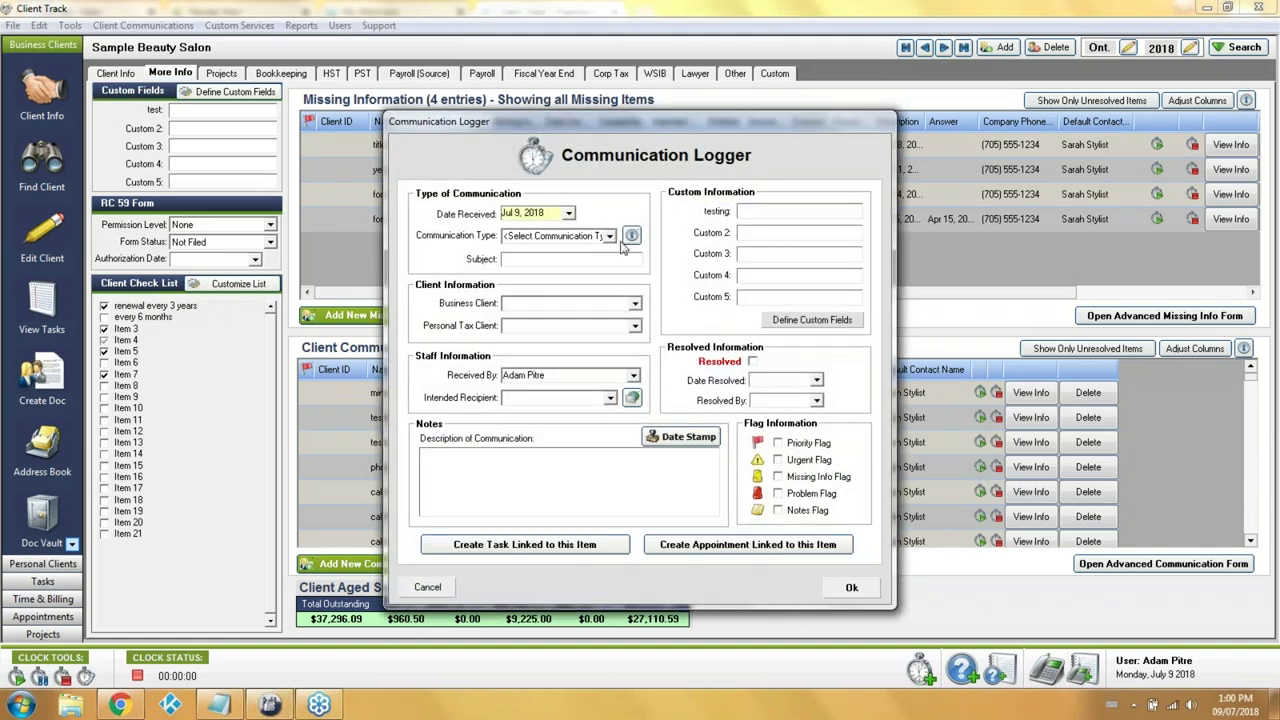
pyautogui.click(611, 236)
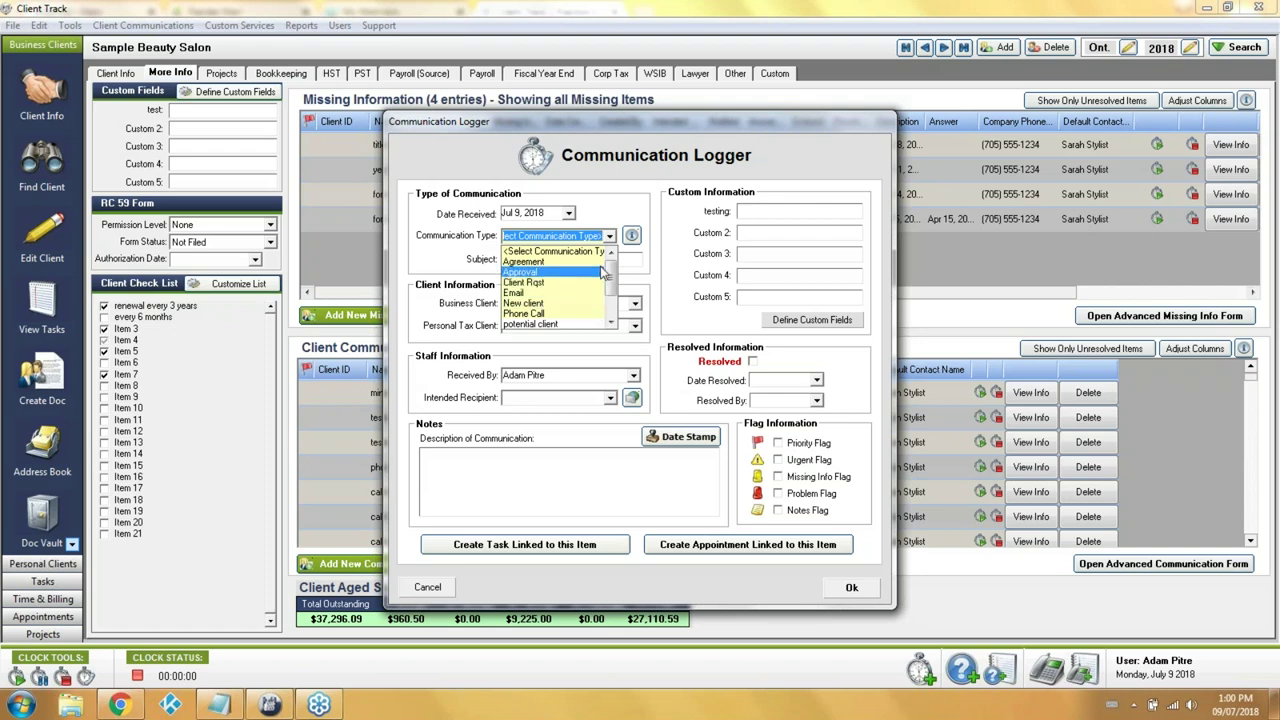
pyautogui.click(611, 216)
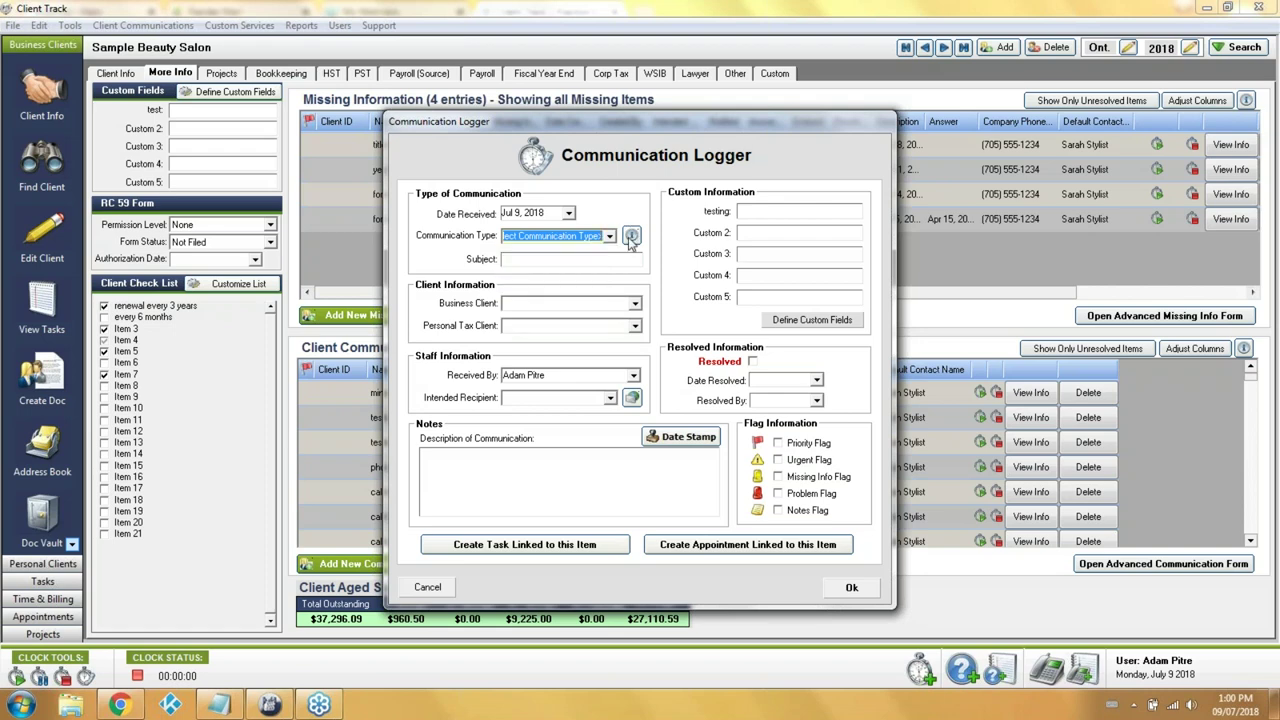
pyautogui.click(631, 234)
pyautogui.moveTo(615, 210); pyautogui.dragTo(847, 215)
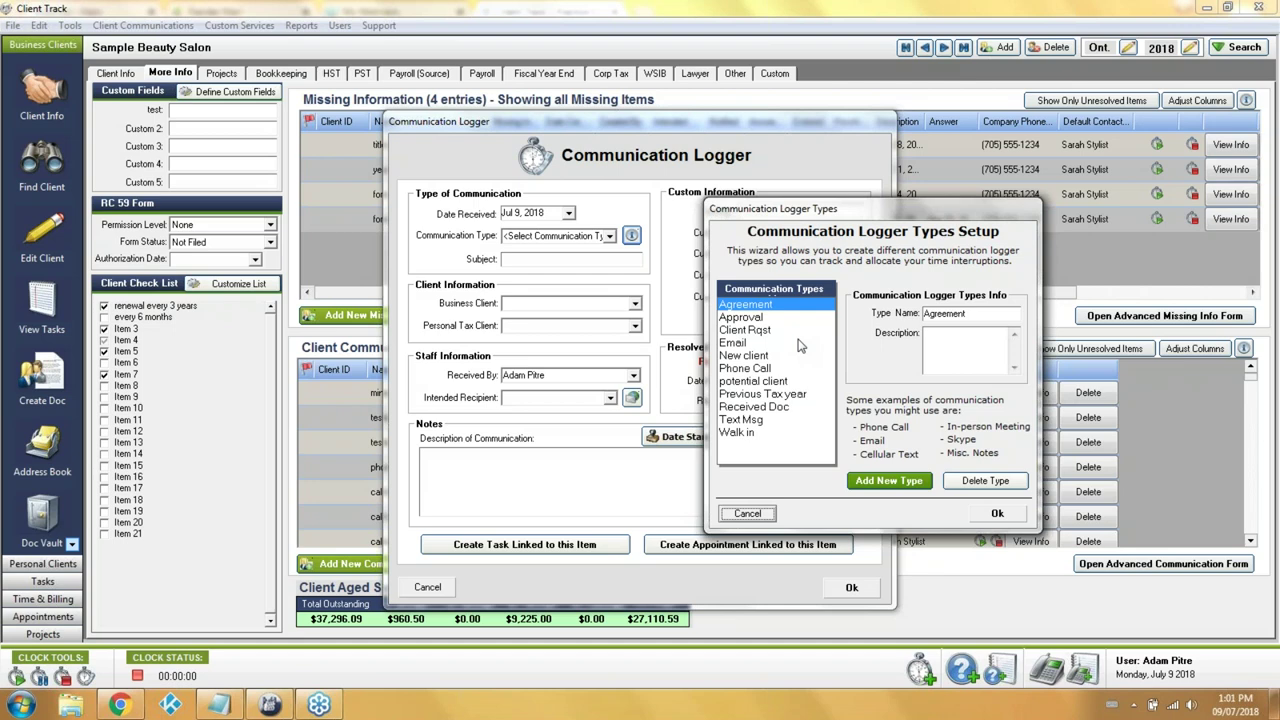
# Cancel the Communication Logger Types Setup without changes
pyautogui.click(748, 513)
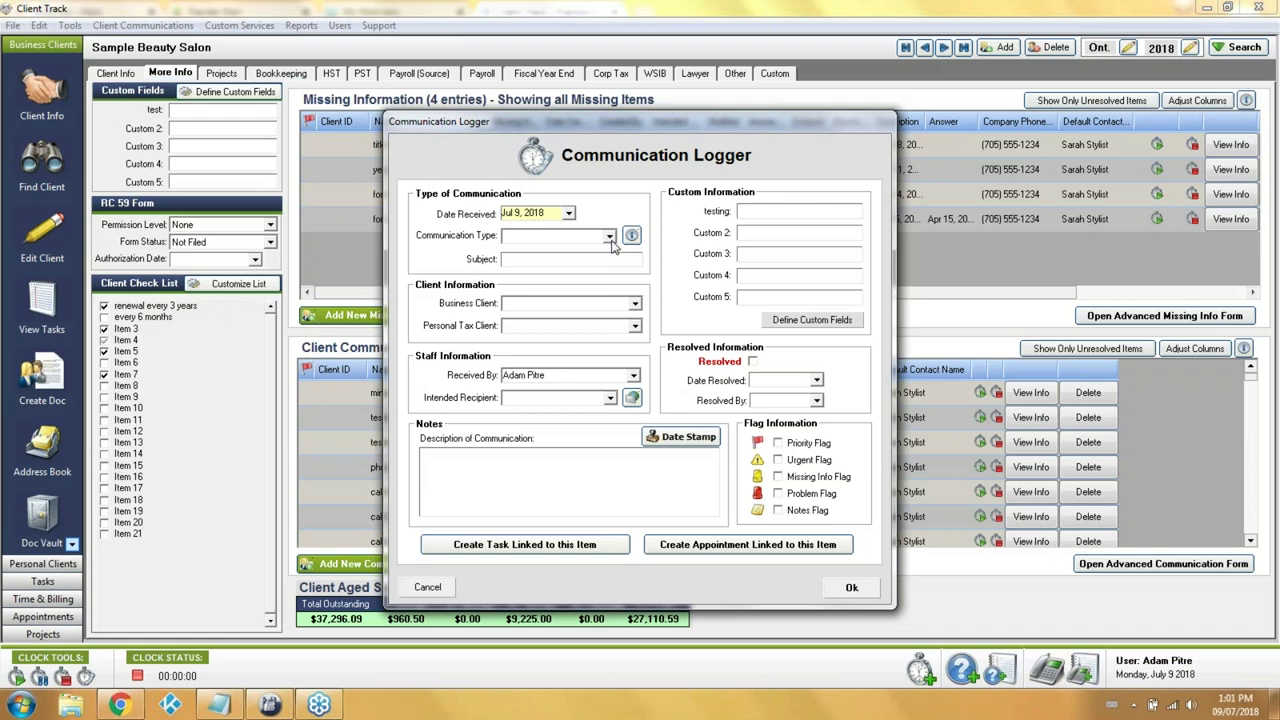
# Make the entry a Phone Call with subject 'Summary' for business client Sample Beauty Salon
pyautogui.click(609, 236)
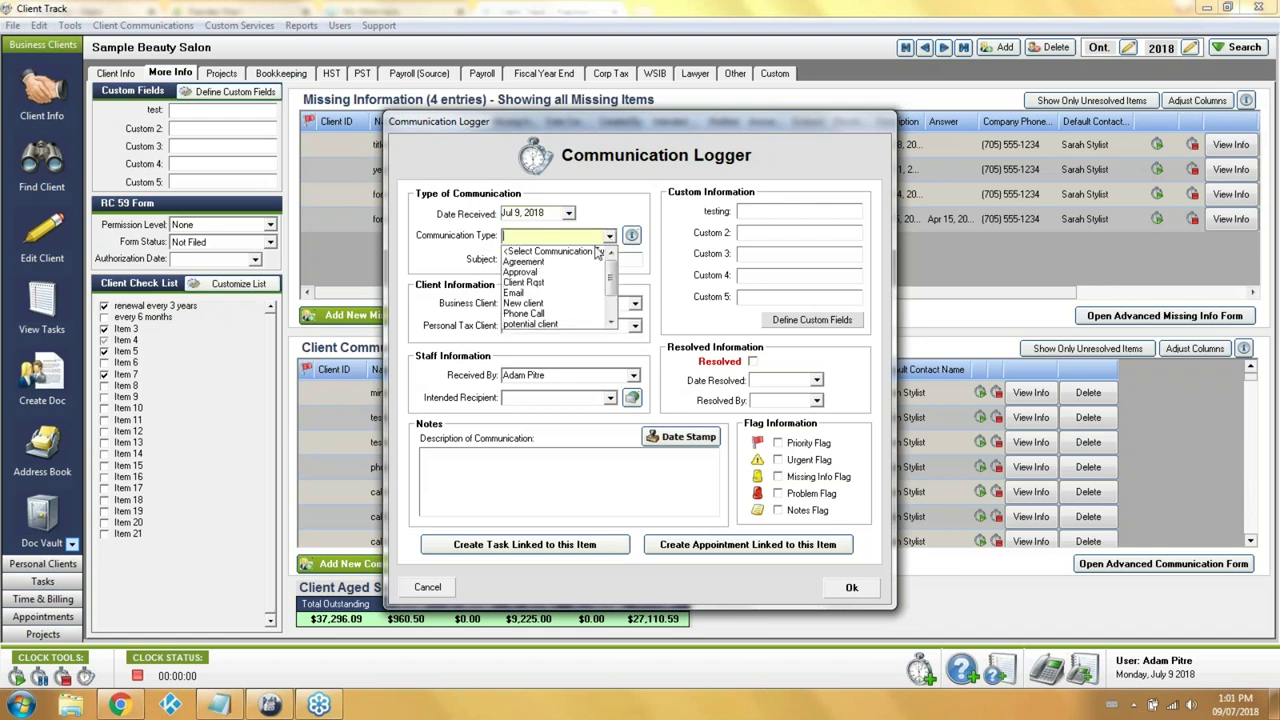
pyautogui.click(547, 314)
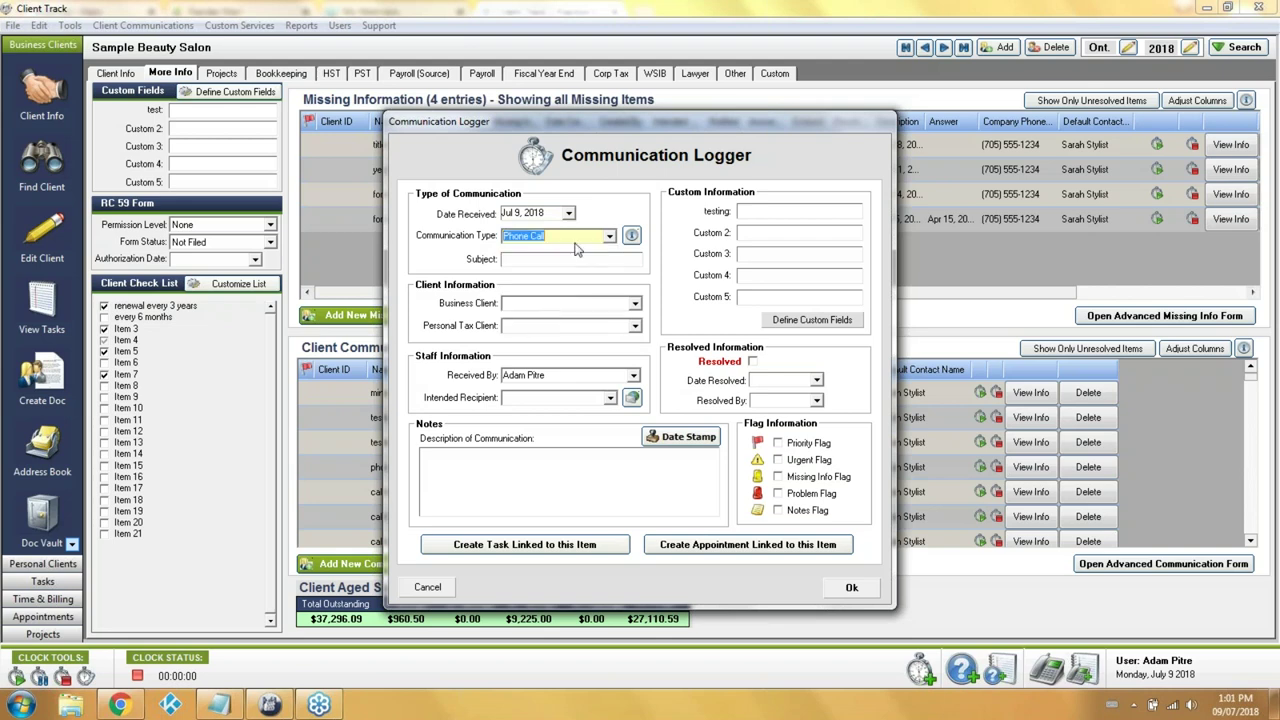
pyautogui.click(580, 259)
pyautogui.write('Summary')
pyautogui.click(634, 303)
pyautogui.click(597, 328)
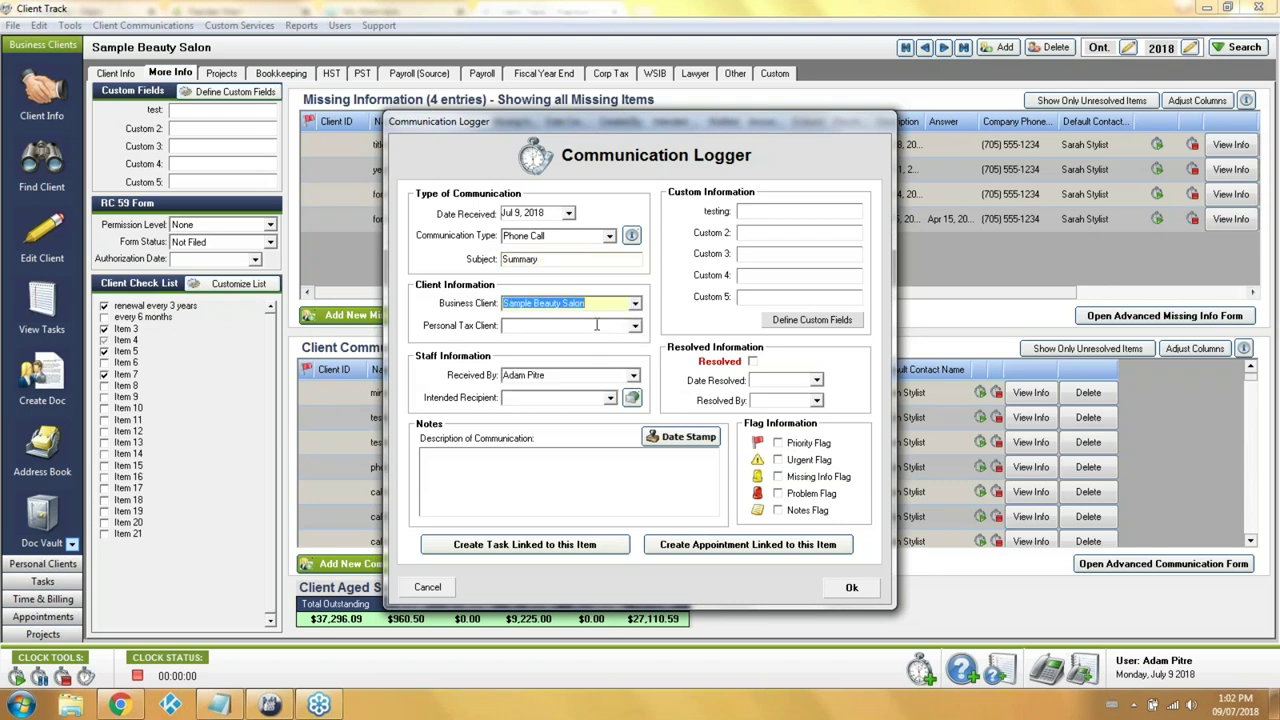
pyautogui.click(609, 397)
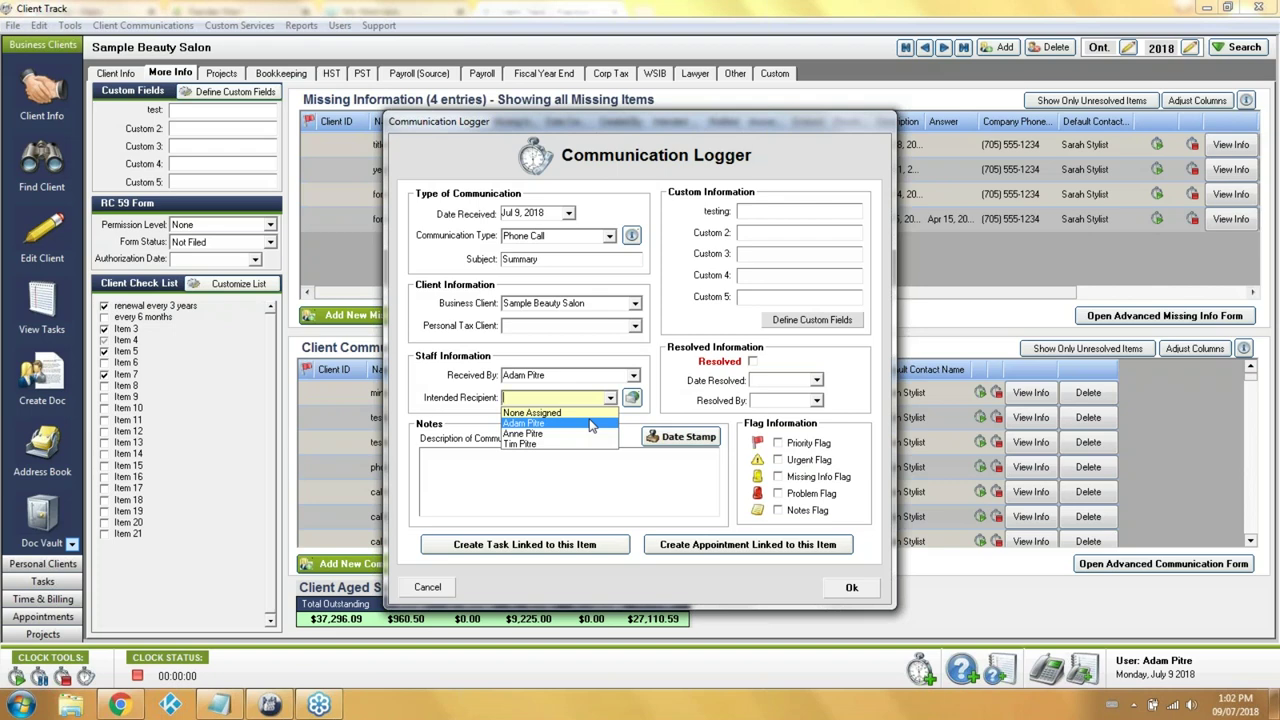
# Assign the other staff member, add a date-stamped 'details' description, and tick Notes Flag
pyautogui.click(553, 443)
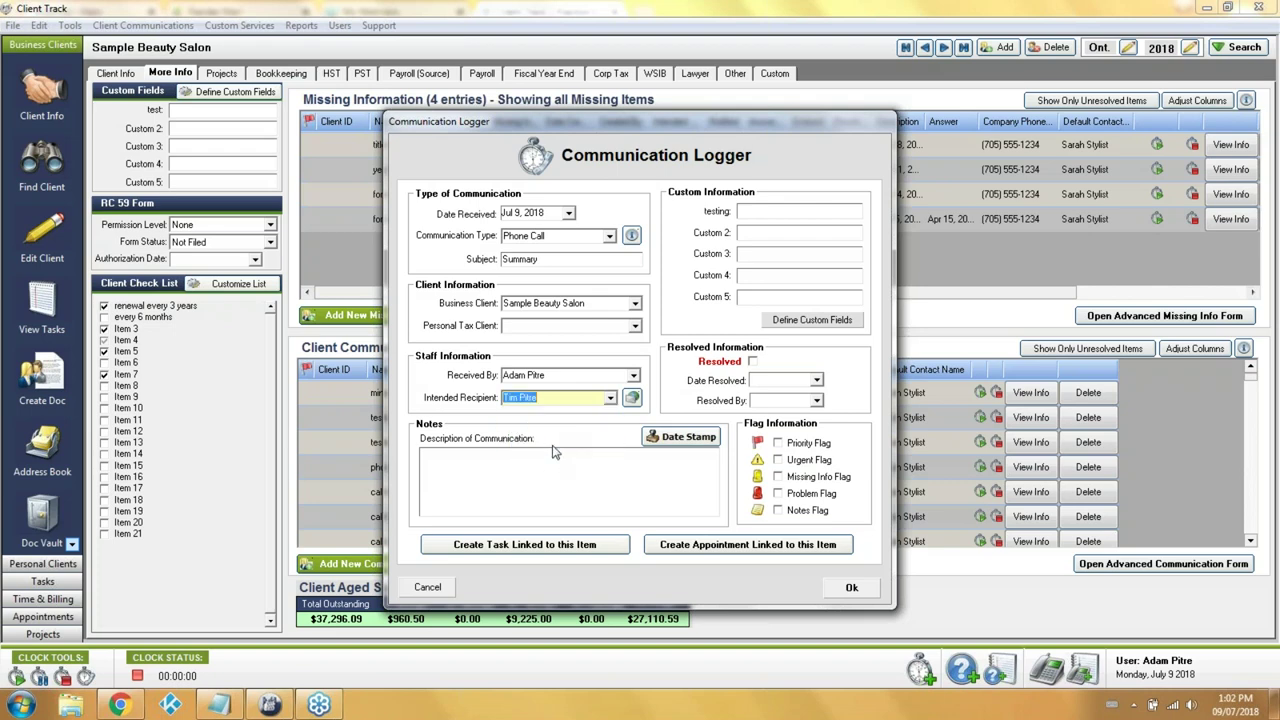
pyautogui.click(656, 469)
pyautogui.click(672, 440)
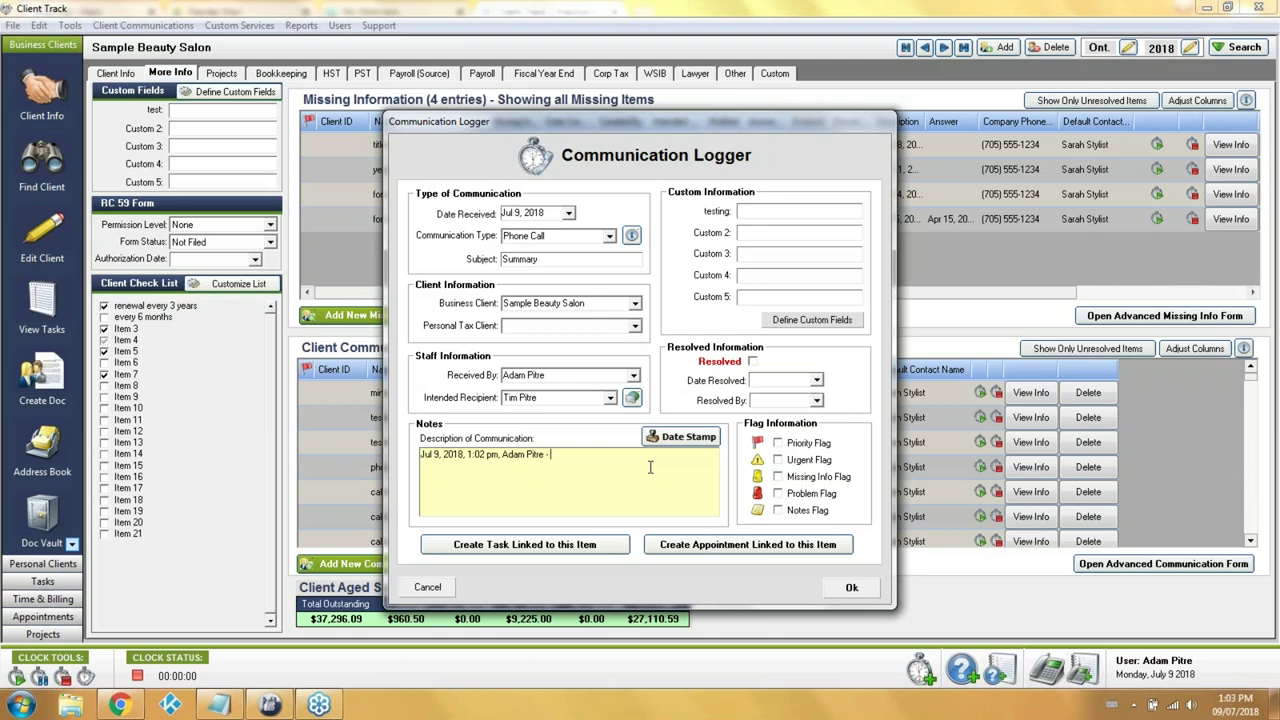
pyautogui.write('details')
pyautogui.click(825, 587)
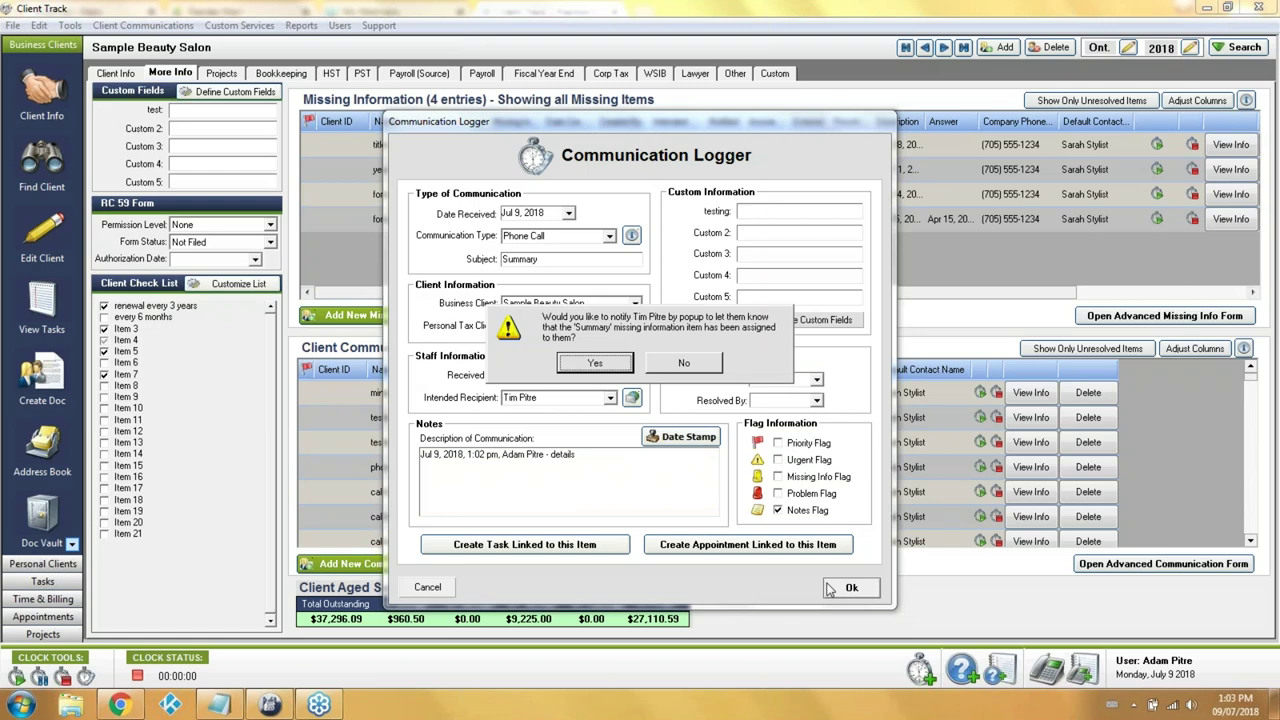
# Confirm Yes to save the Summary phone call and notify its recipient
pyautogui.click(618, 366)
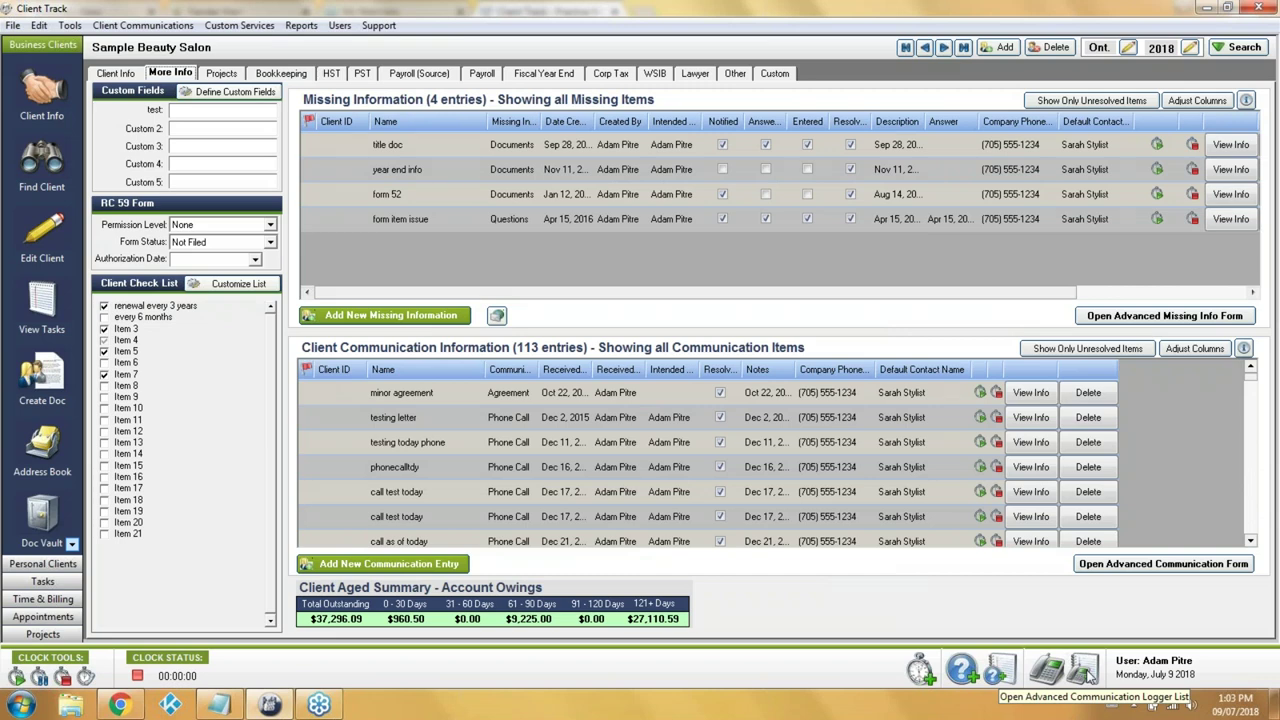
# Open the full communication log list and its Advanced Search
pyautogui.click(1085, 672)
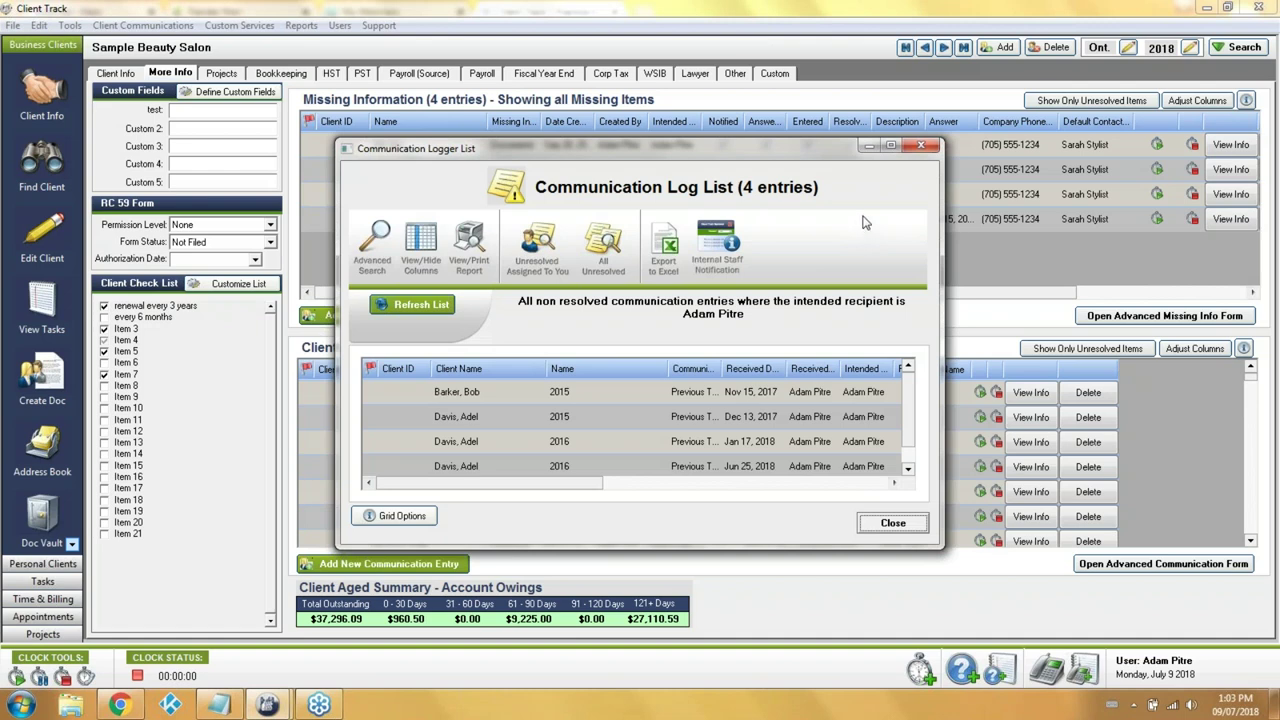
pyautogui.click(130, 73)
pyautogui.click(963, 47)
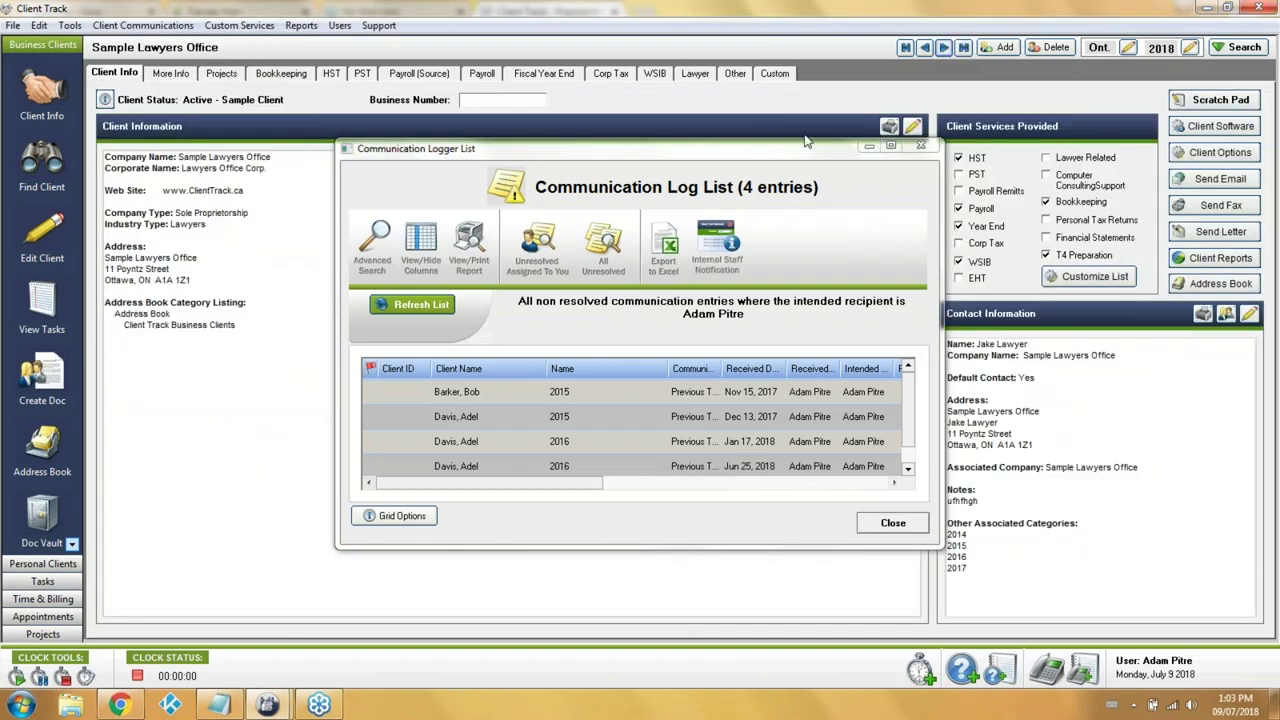
pyautogui.click(384, 244)
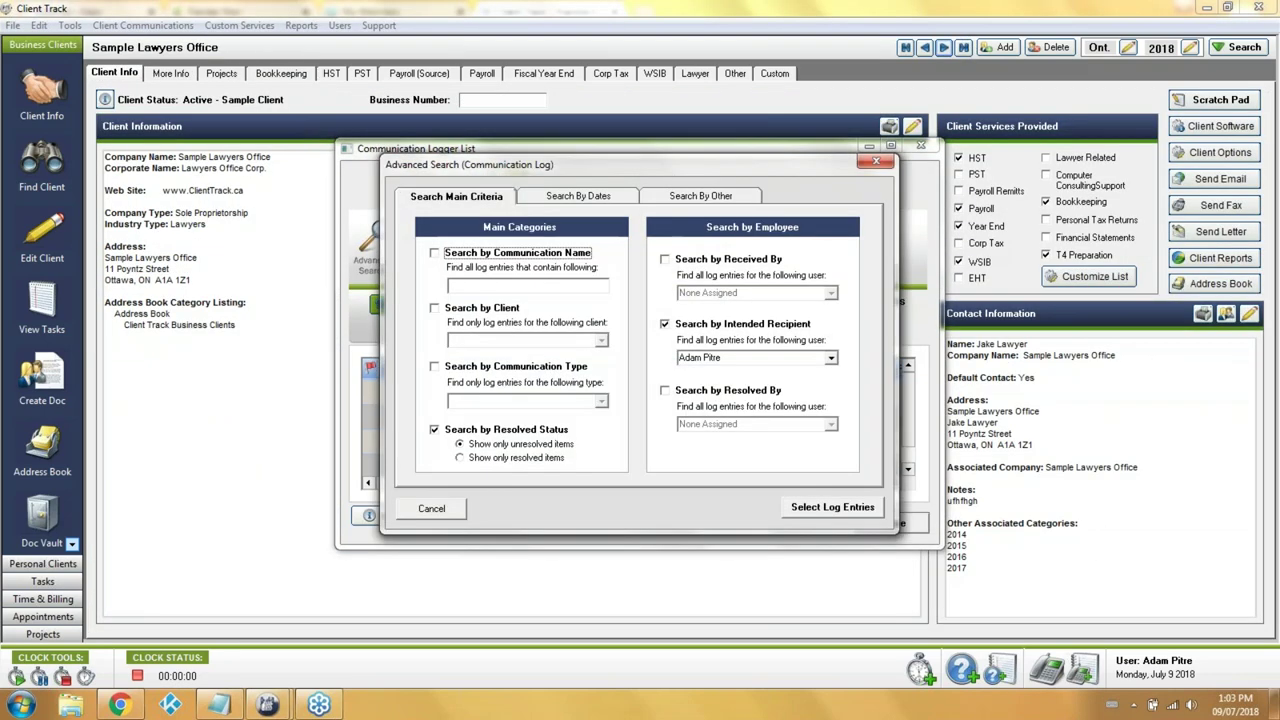
# Search unresolved entries for the other staff member and open Sample Beauty Salon's result
pyautogui.click(831, 360)
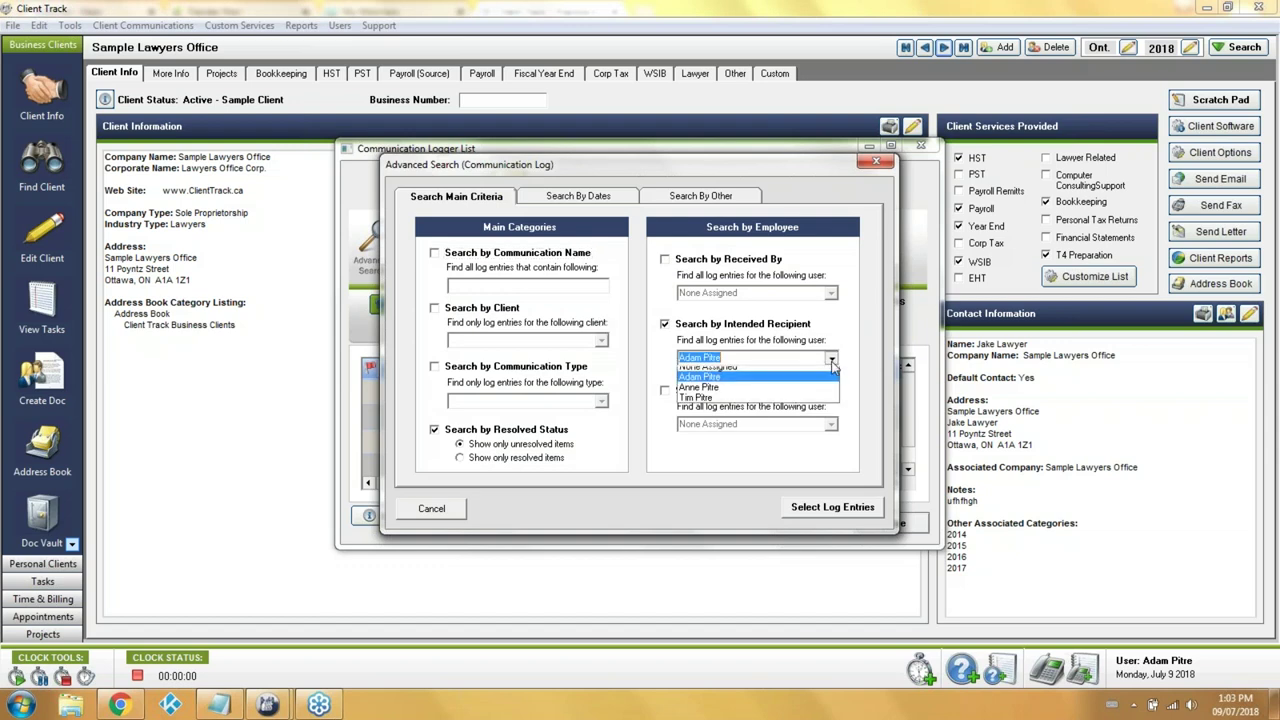
pyautogui.click(762, 398)
pyautogui.click(818, 510)
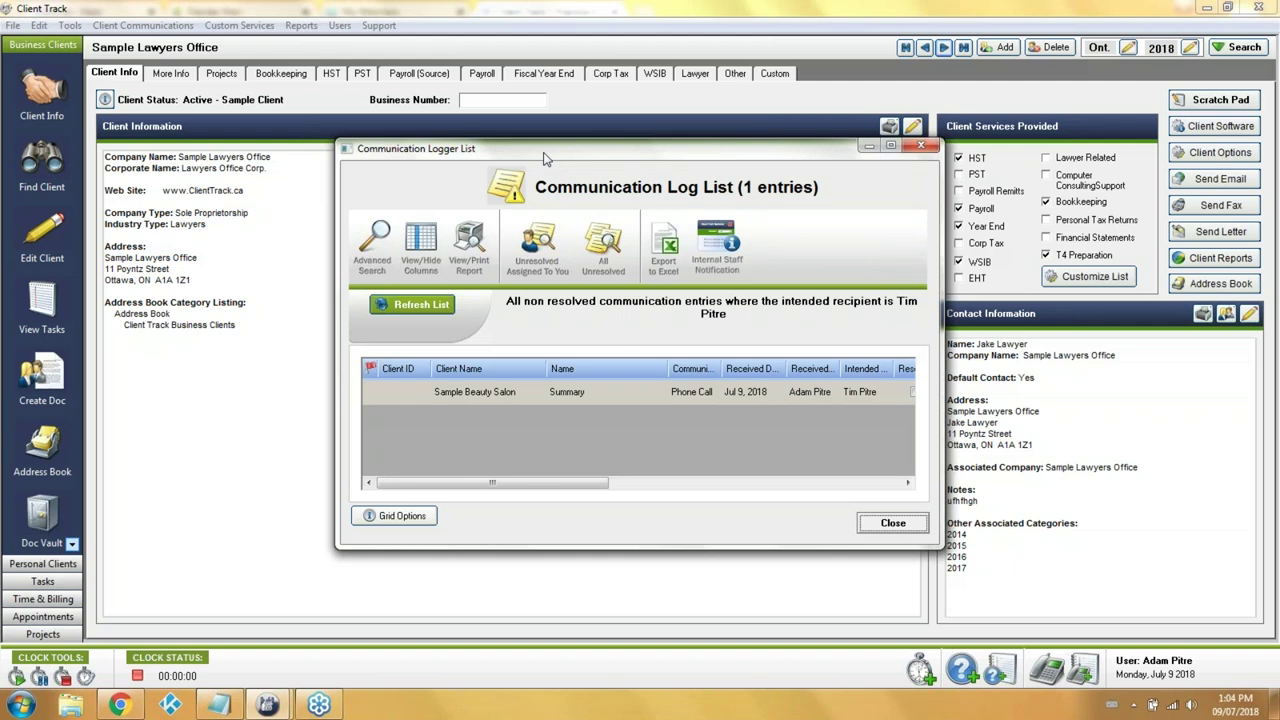
pyautogui.doubleClick(485, 395)
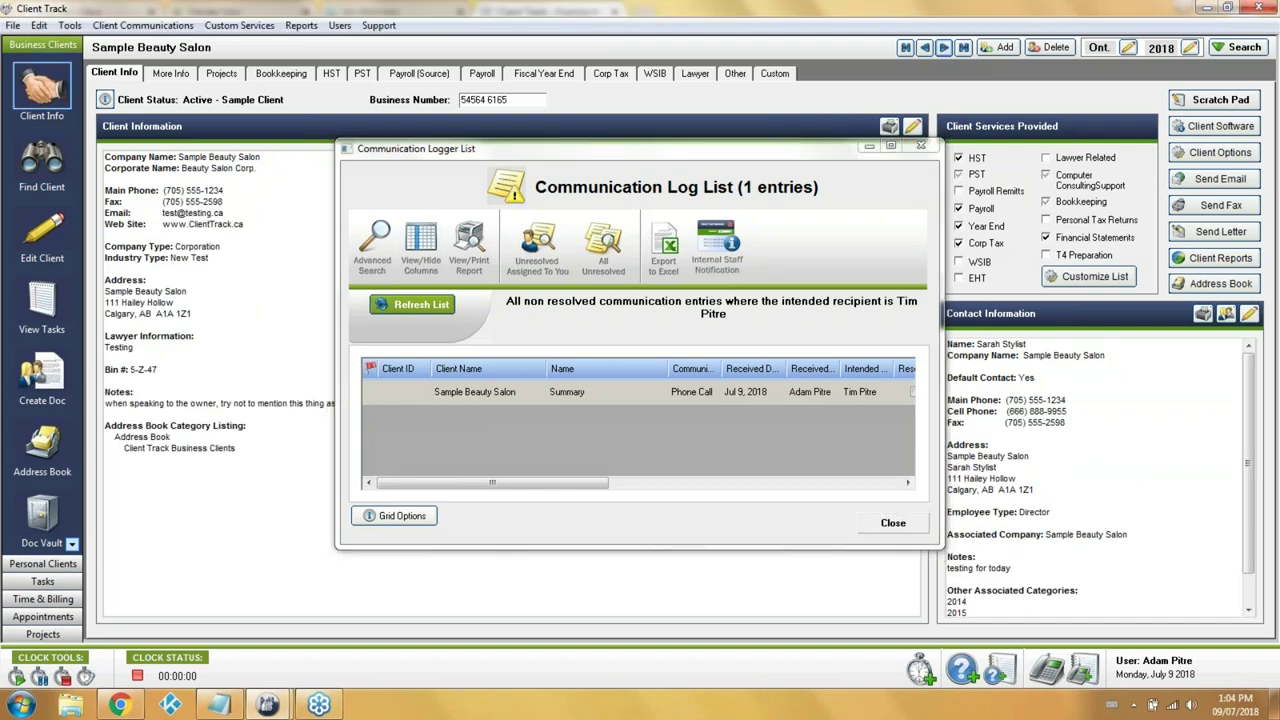
# Select the Sample Beauty Salon phone-call entry and open its details
pyautogui.click(509, 485)
pyautogui.moveTo(509, 485); pyautogui.dragTo(810, 488)
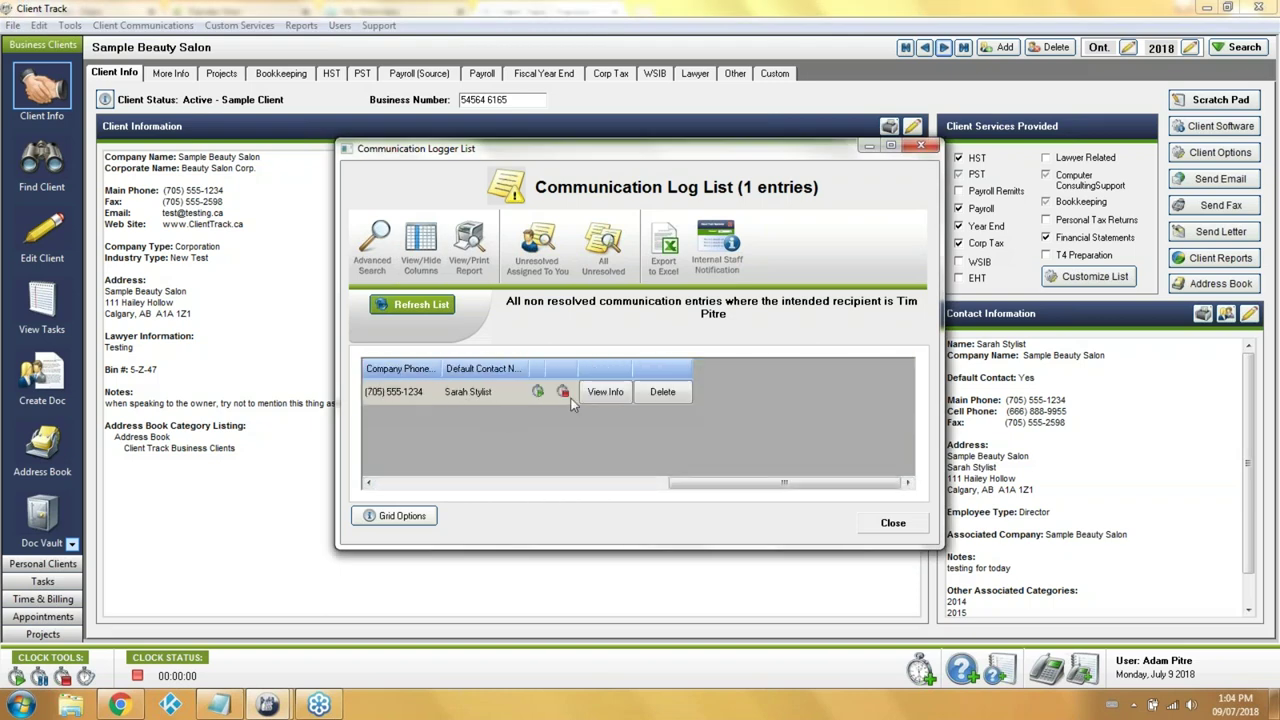
pyautogui.click(604, 392)
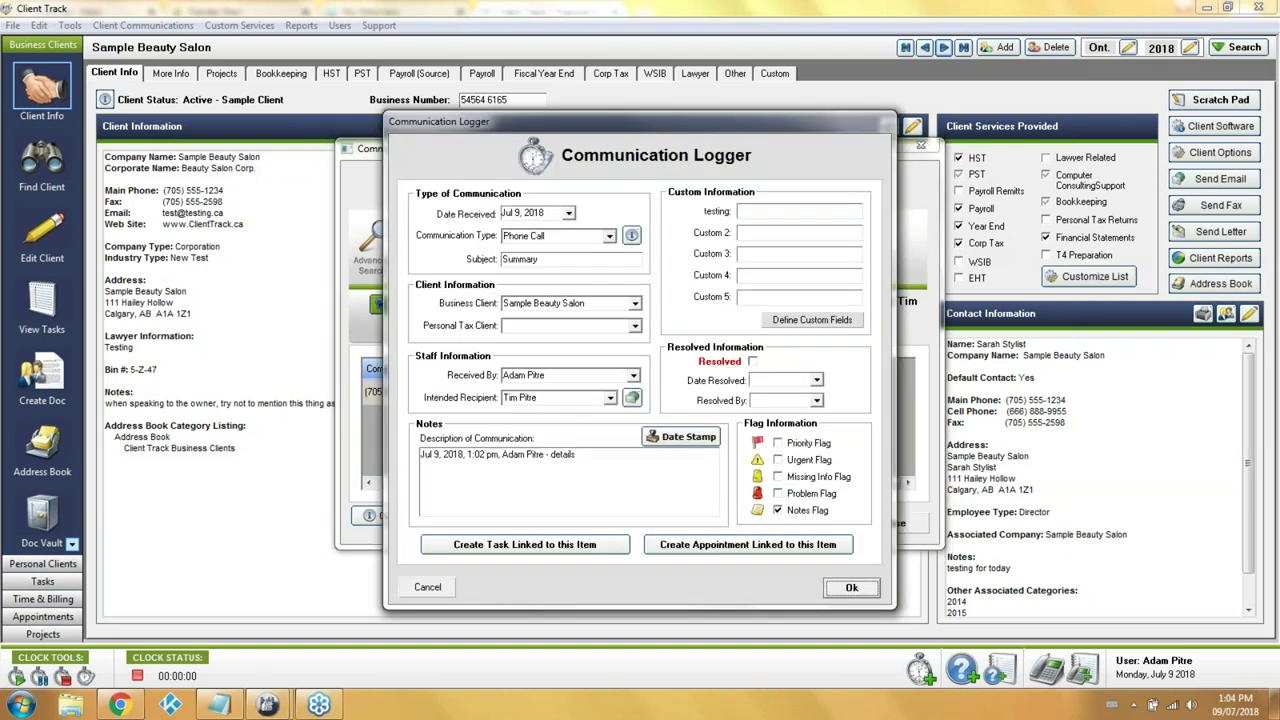
# Add a date-stamped 'updates' note and reassign the entry to the logged-in staff member
pyautogui.click(423, 457)
pyautogui.press('Return')
pyautogui.press('Return')
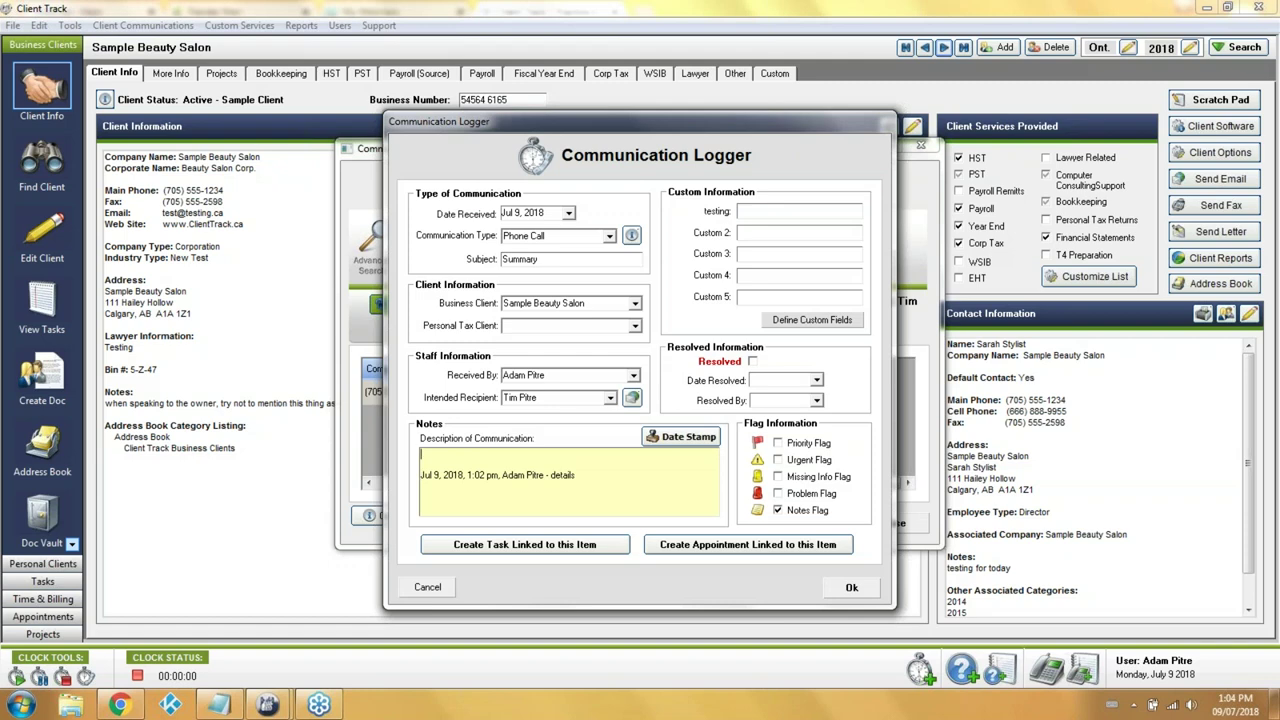
pyautogui.click(665, 436)
pyautogui.doubleClick(512, 455)
pyautogui.write('Tim Pitre - updates')
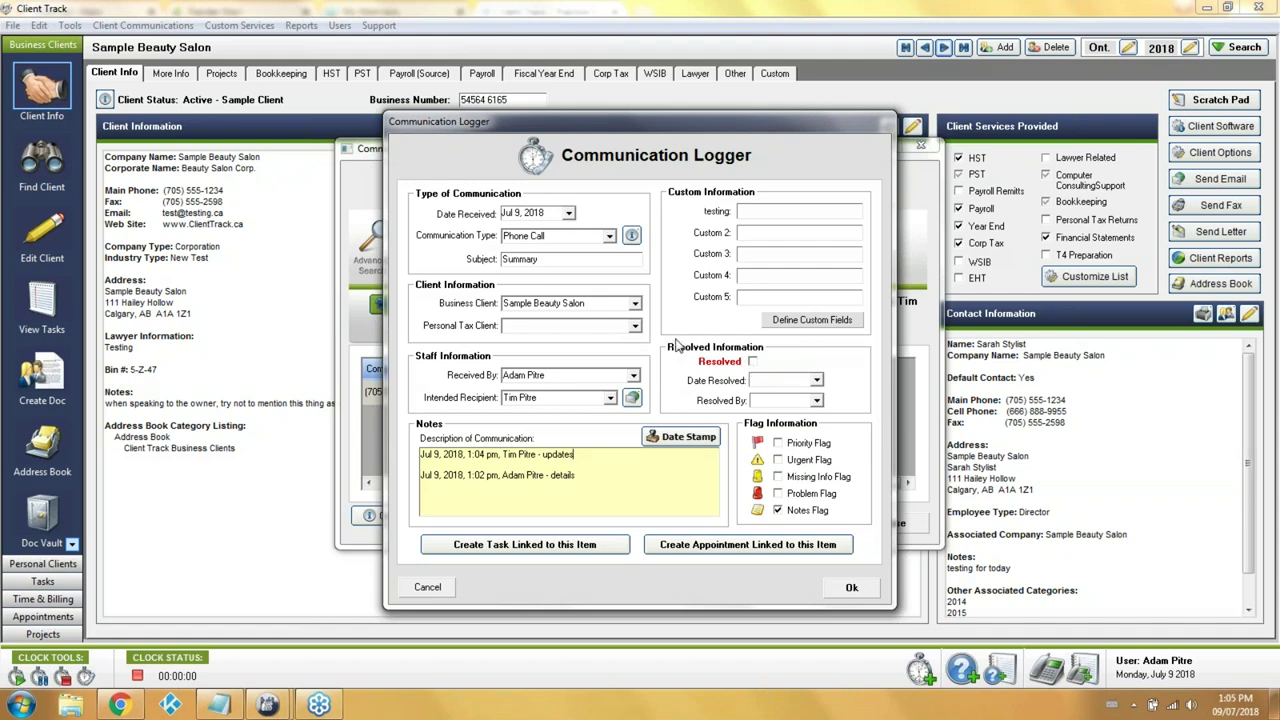
pyautogui.click(610, 399)
pyautogui.click(562, 416)
pyautogui.click(824, 588)
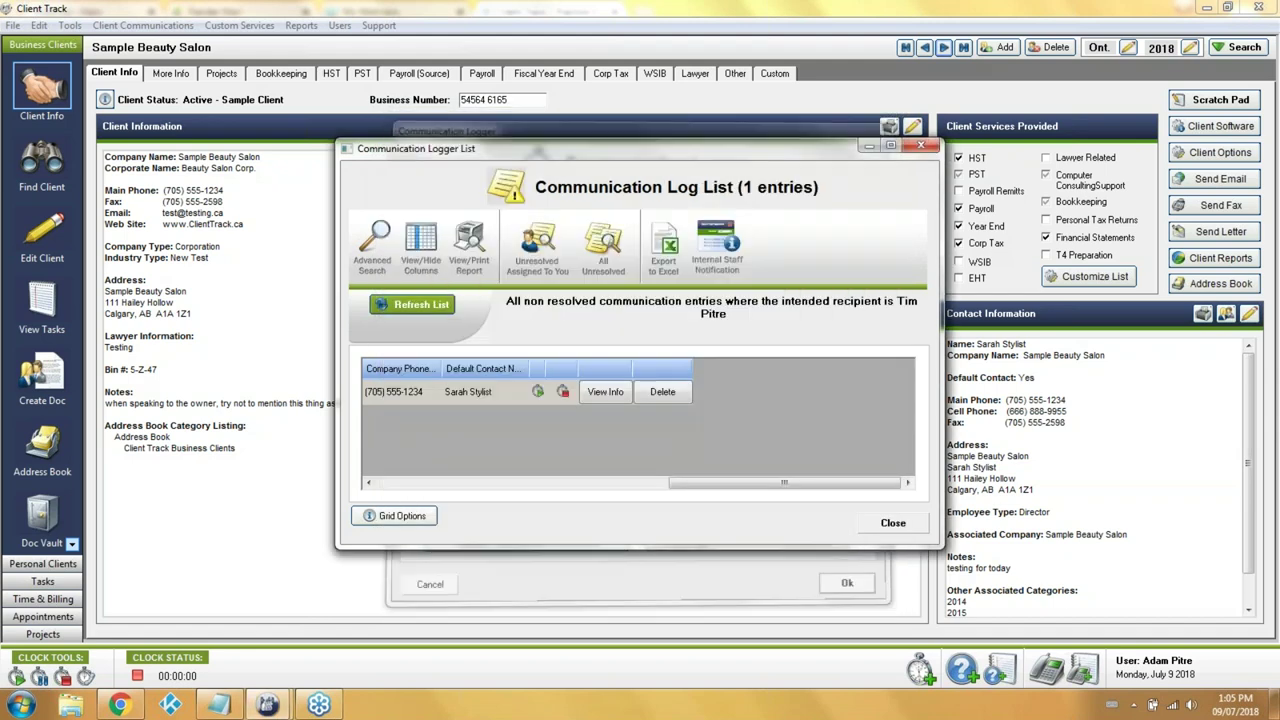
# Refresh the log, then reopen the Sample Beauty Salon phone call from your five unresolved entries
pyautogui.click(445, 312)
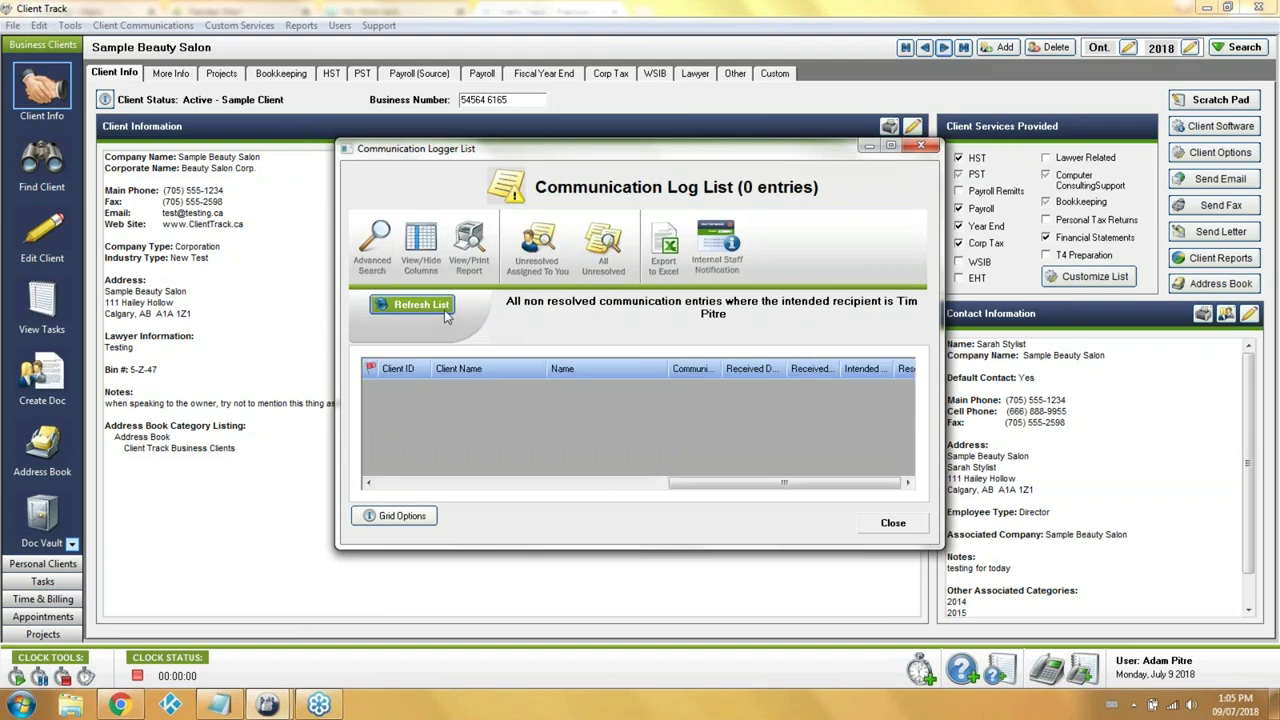
pyautogui.click(920, 146)
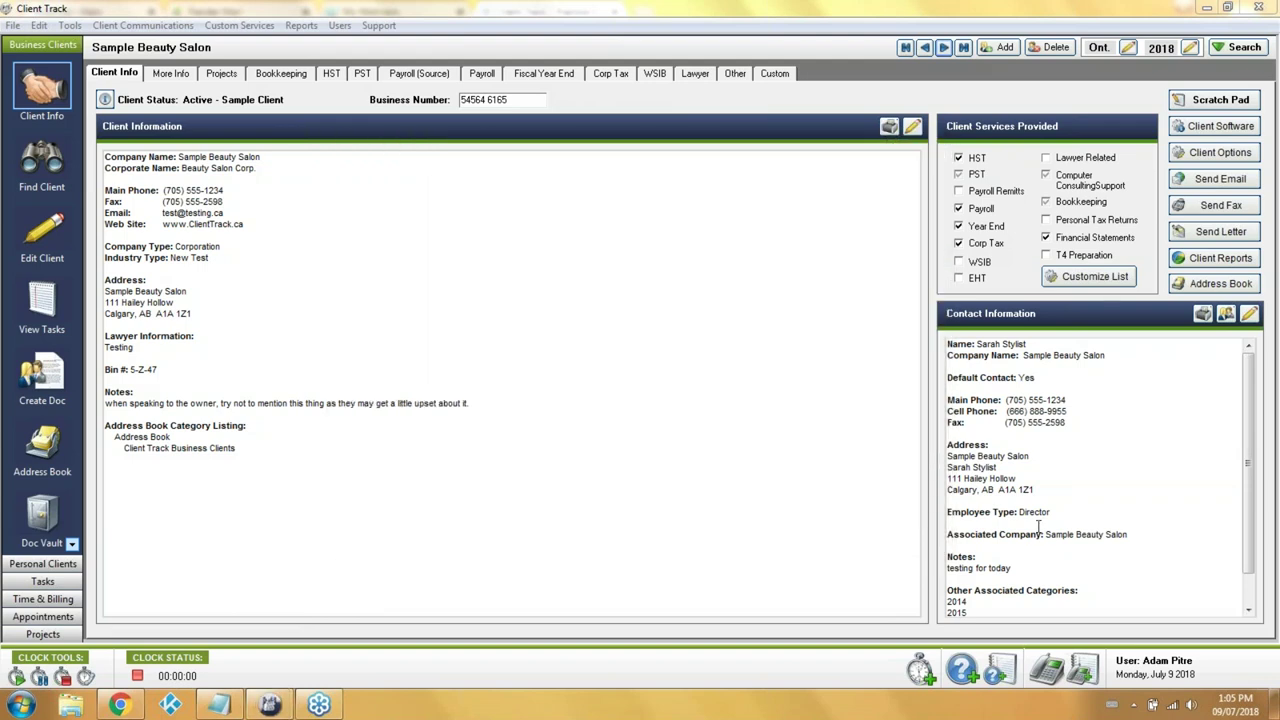
pyautogui.click(1085, 675)
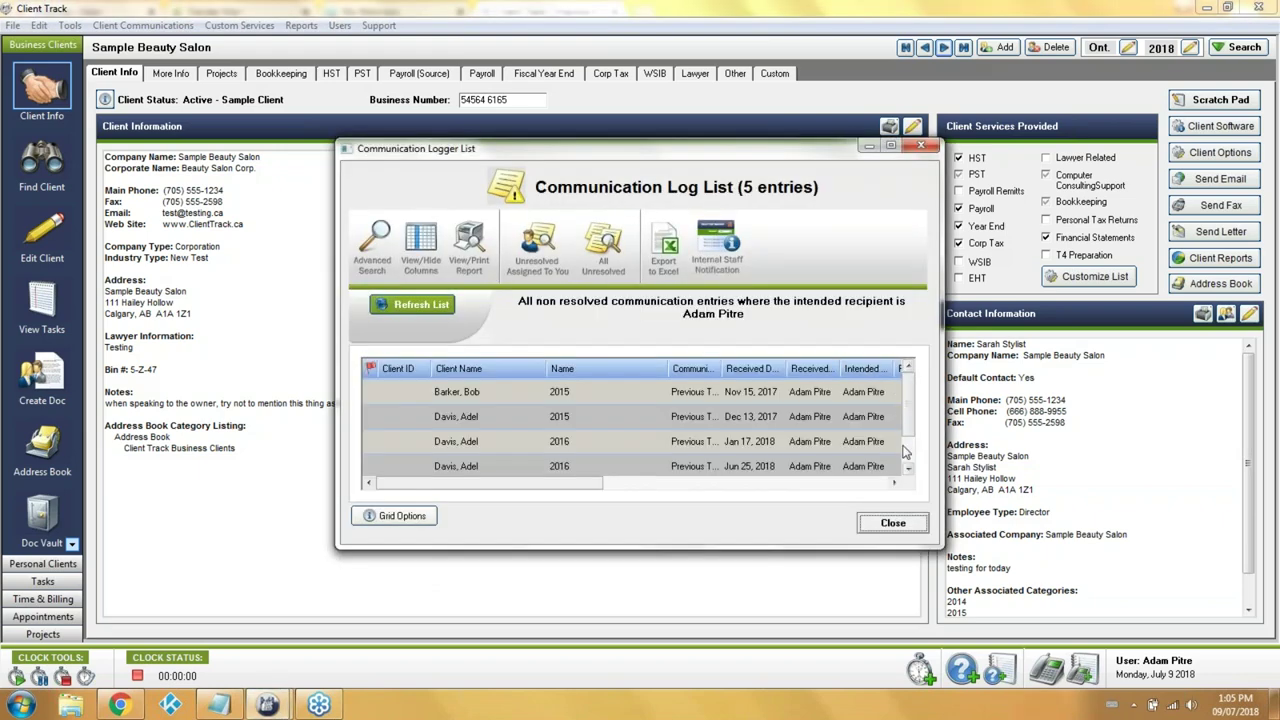
pyautogui.scroll(-2, 905, 452)
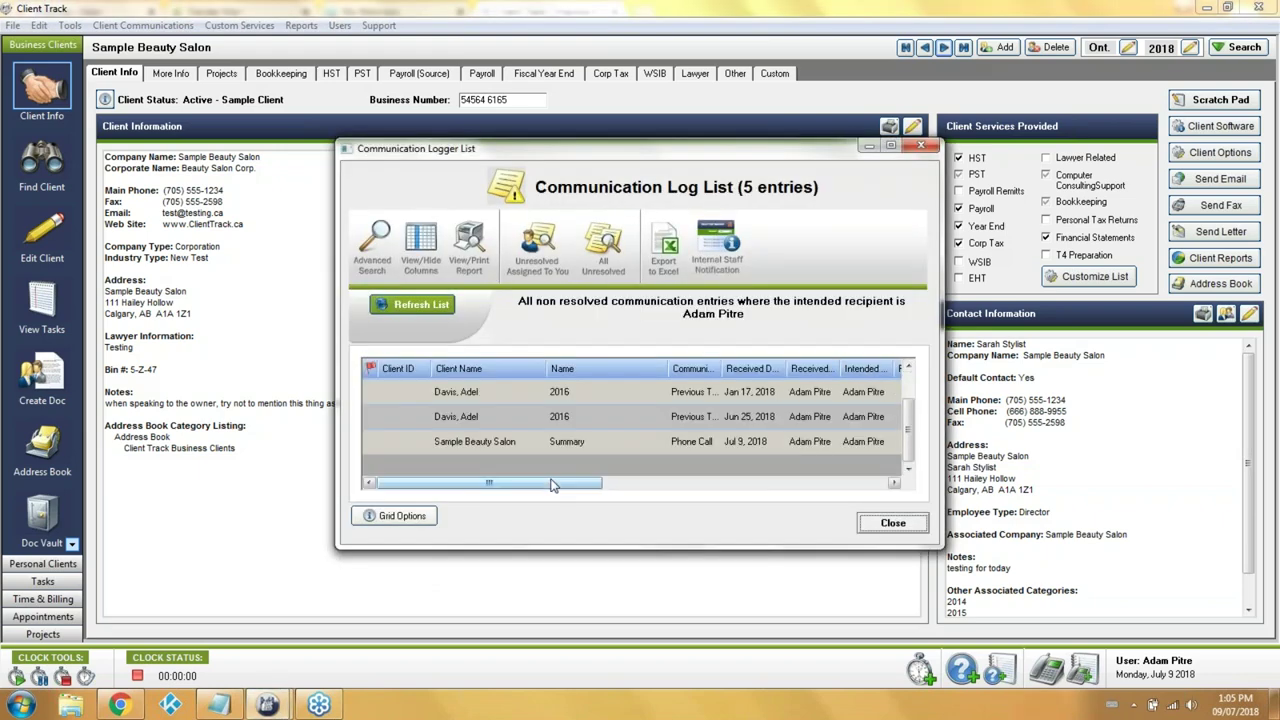
pyautogui.moveTo(553, 485); pyautogui.dragTo(823, 490)
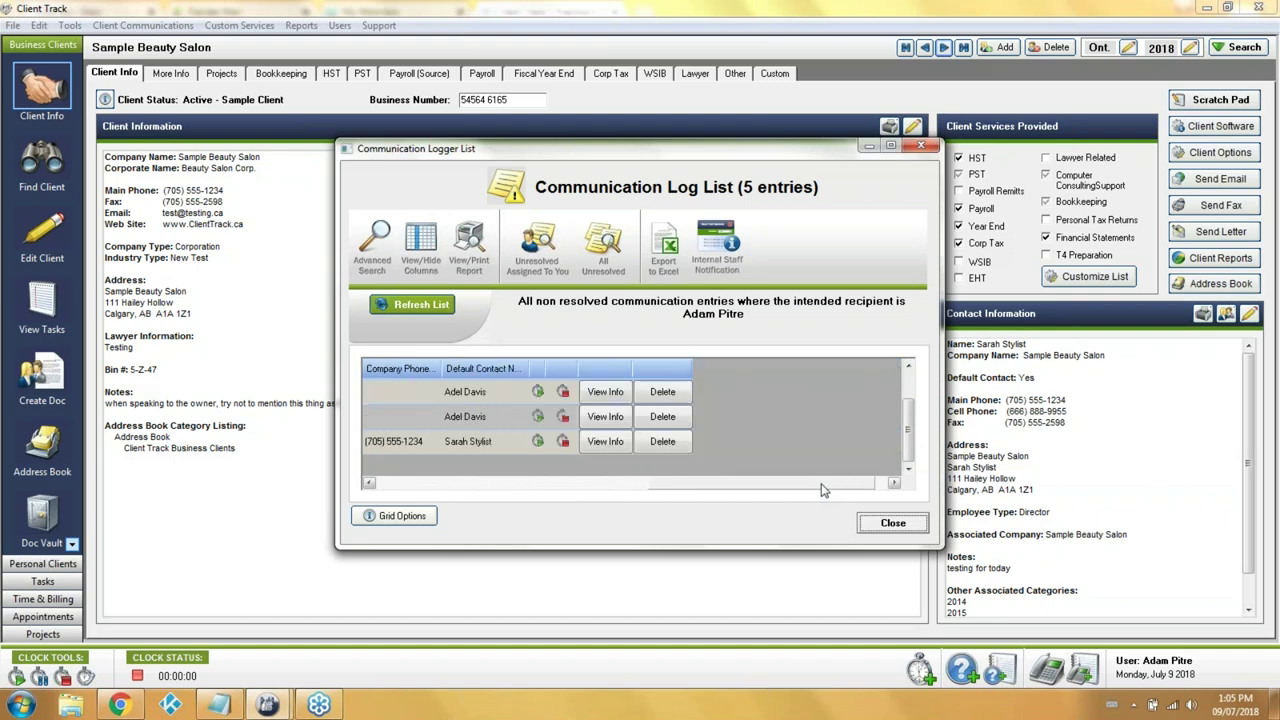
pyautogui.click(605, 441)
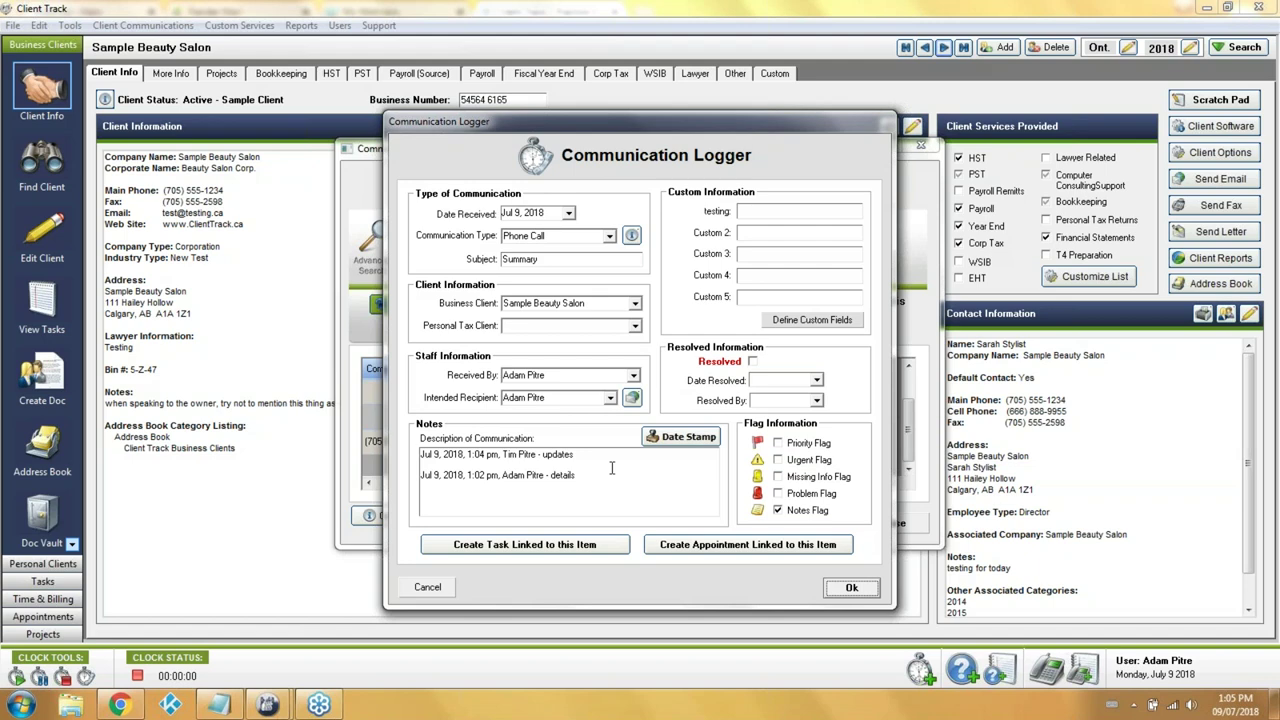
# Mark the Sample Beauty Salon phone call resolved, refresh the list to 4 entries, and maximize it
pyautogui.click(752, 361)
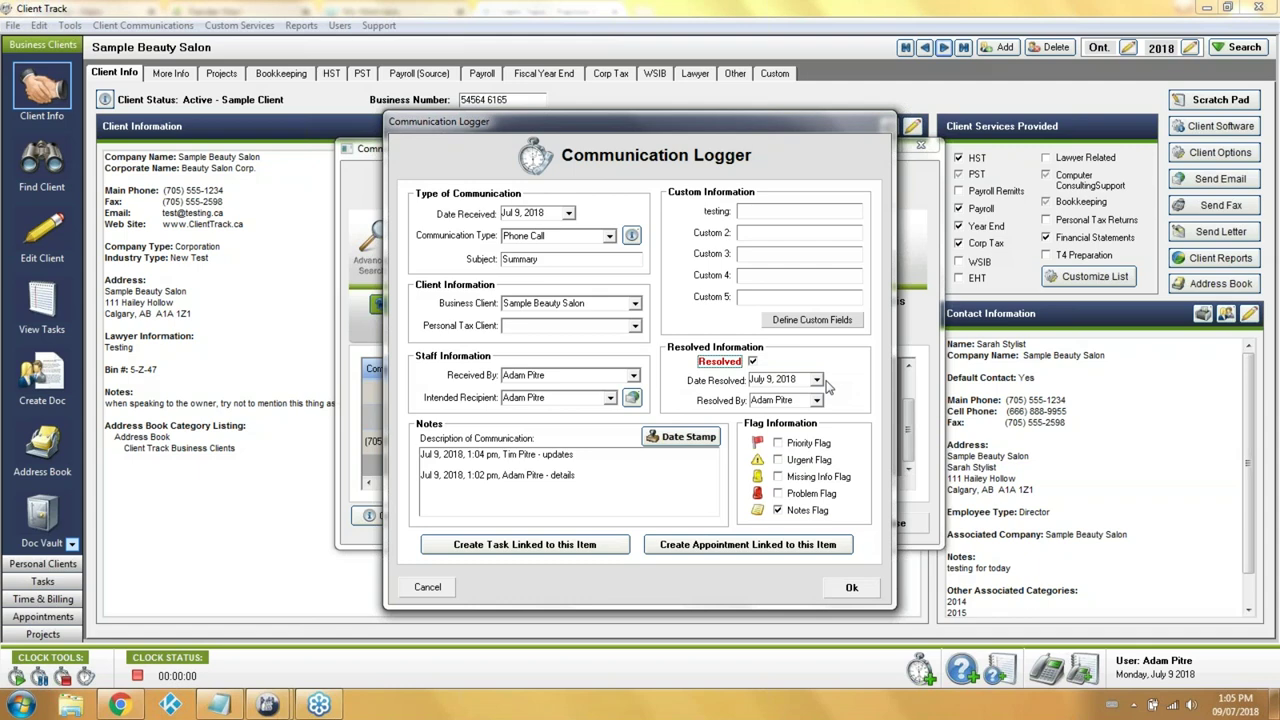
pyautogui.click(851, 587)
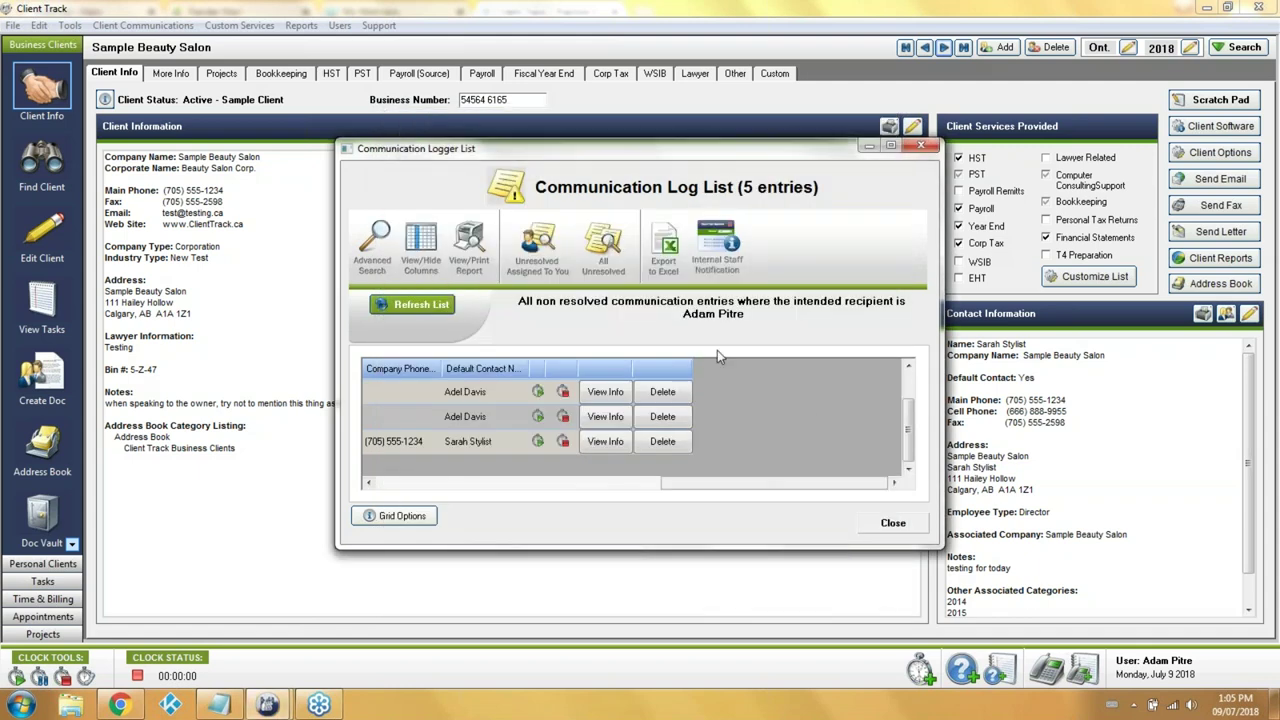
pyautogui.click(425, 304)
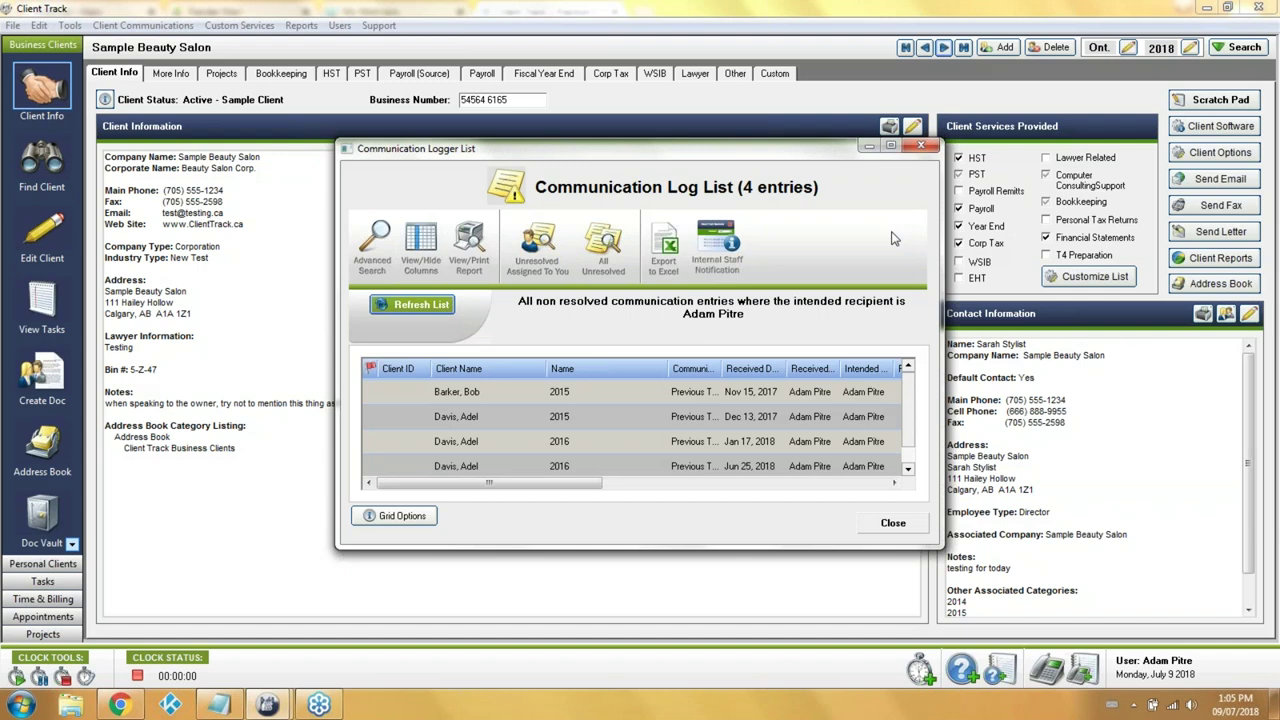
pyautogui.click(890, 148)
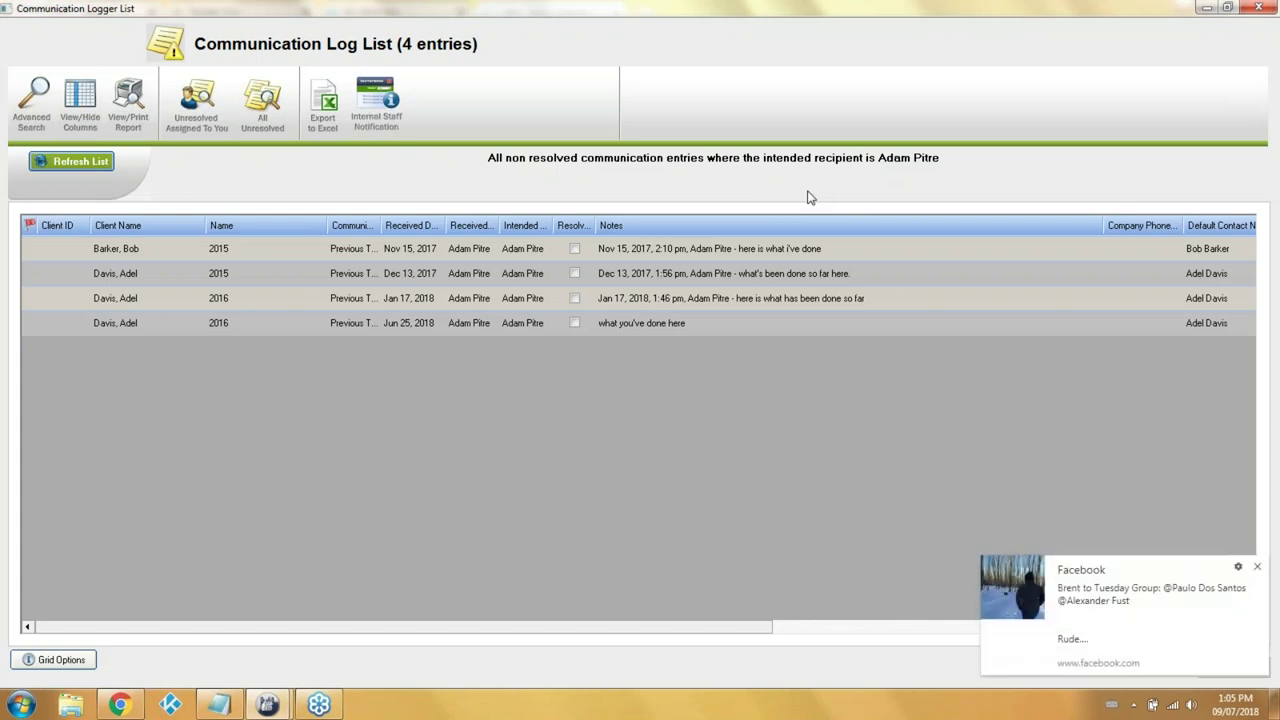
# Dismiss the Facebook notification and bring up Advanced Search for the communication log
pyautogui.click(1258, 567)
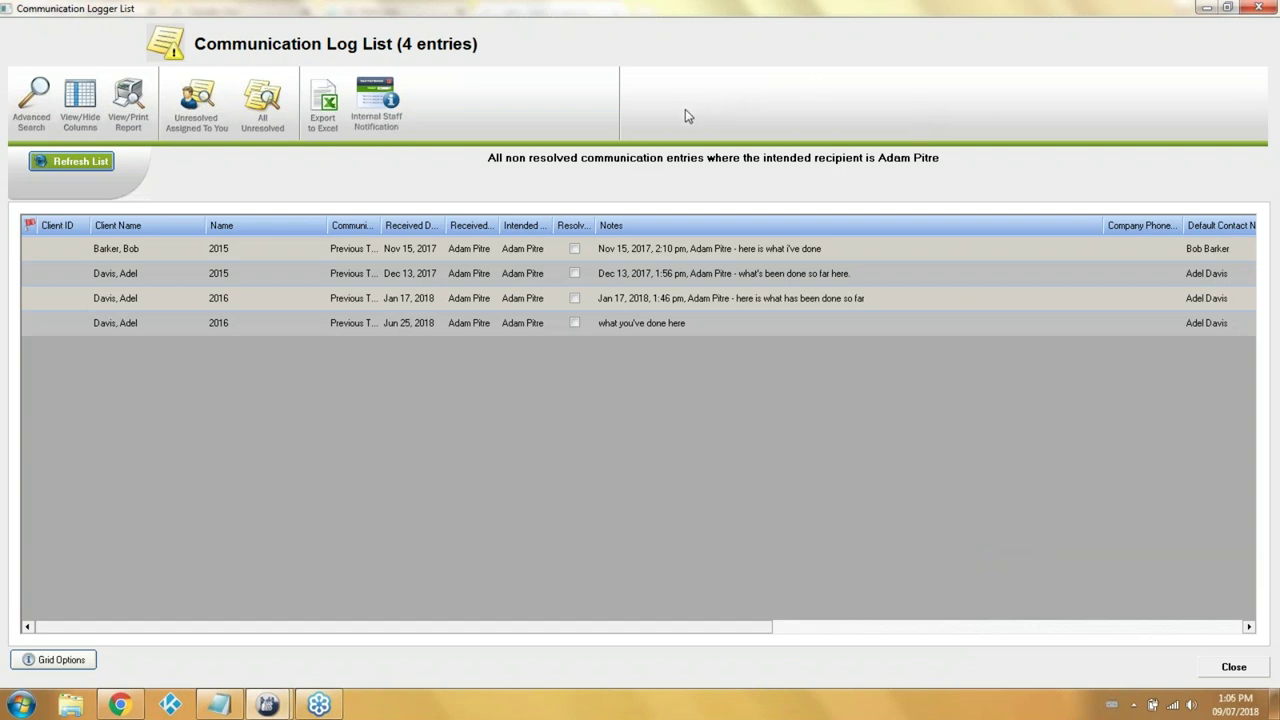
pyautogui.click(42, 93)
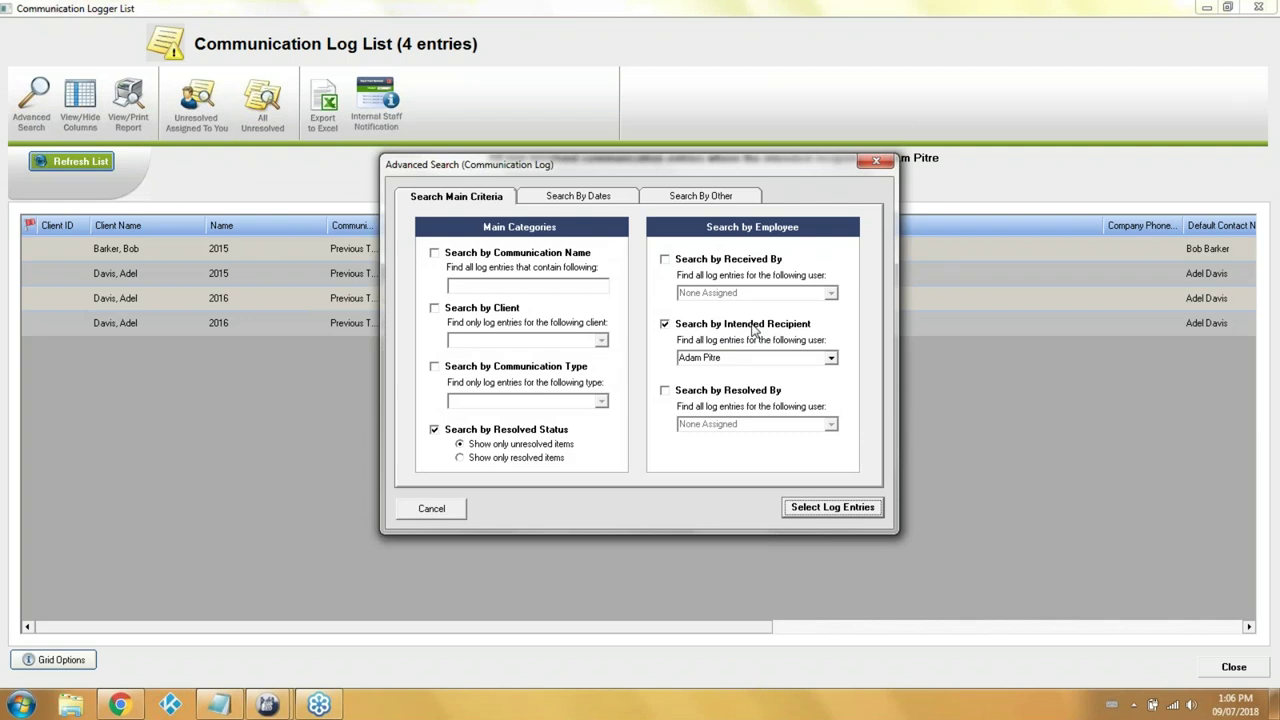
# Search log entries for client Sample Beauty Salon, type Agreement, any resolved status, ignoring recipient
pyautogui.click(752, 326)
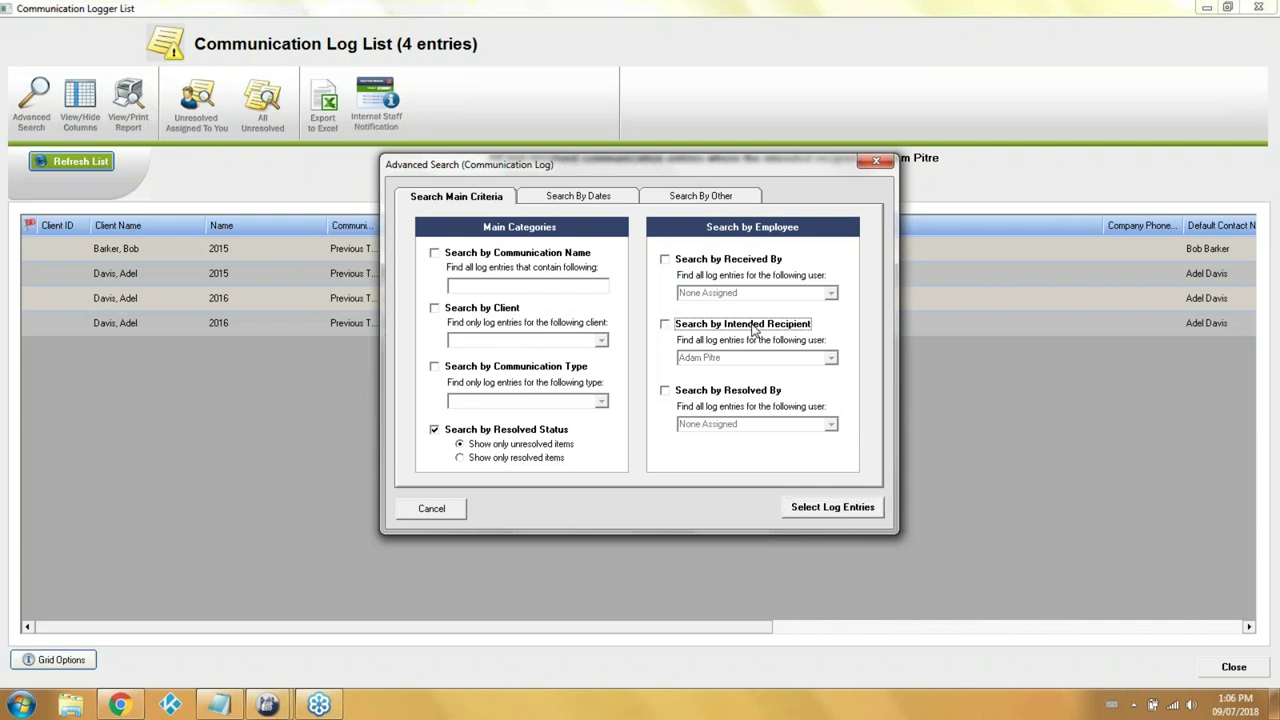
pyautogui.click(486, 310)
pyautogui.click(603, 341)
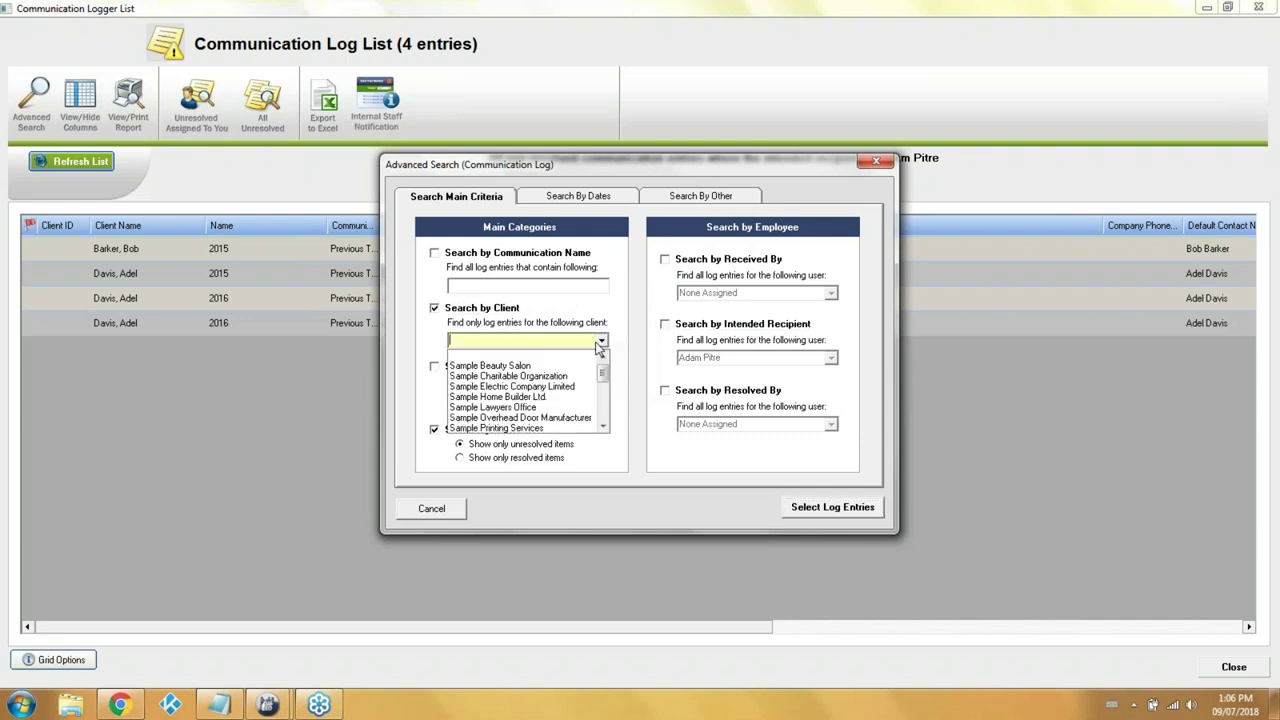
pyautogui.click(566, 356)
pyautogui.click(566, 368)
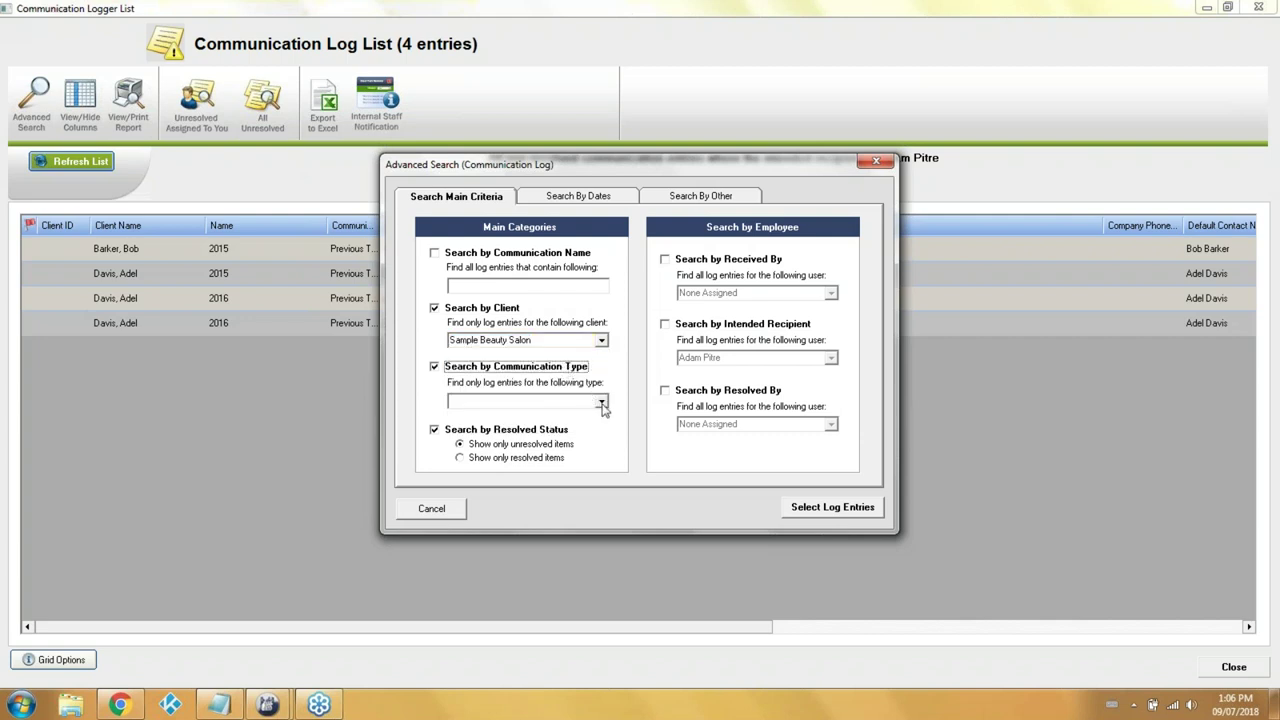
pyautogui.click(601, 401)
pyautogui.click(545, 419)
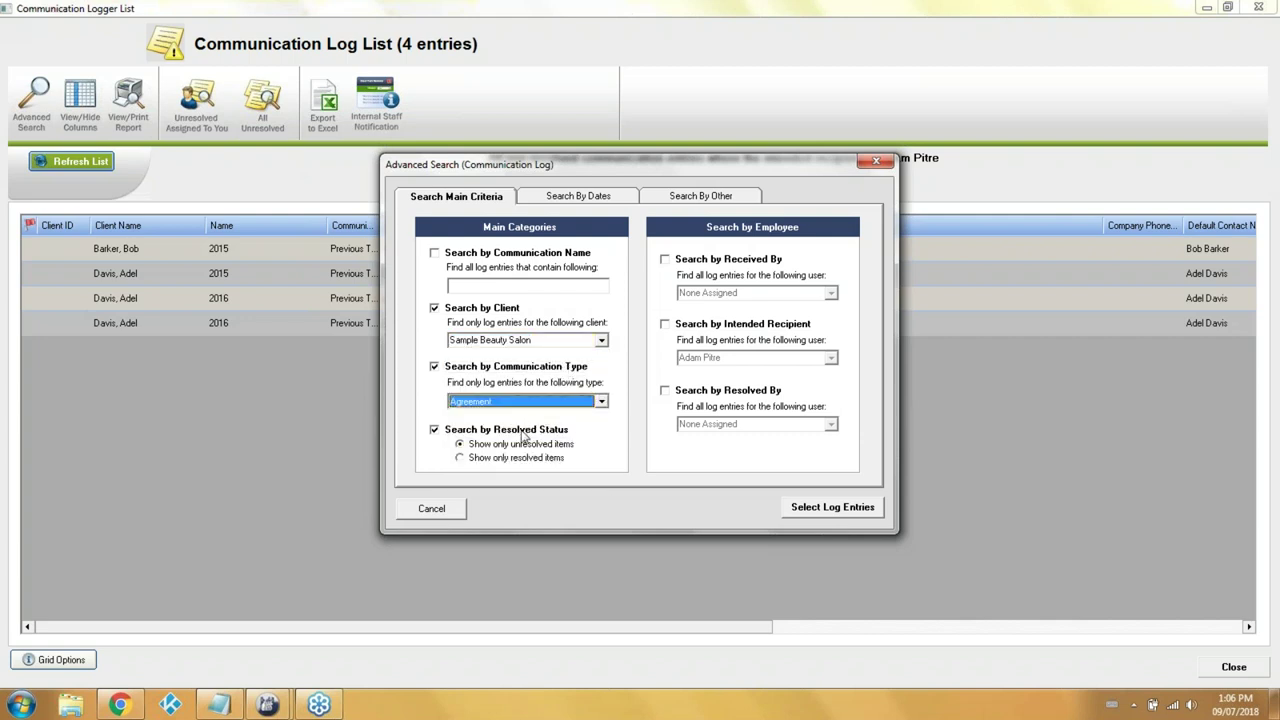
pyautogui.click(525, 431)
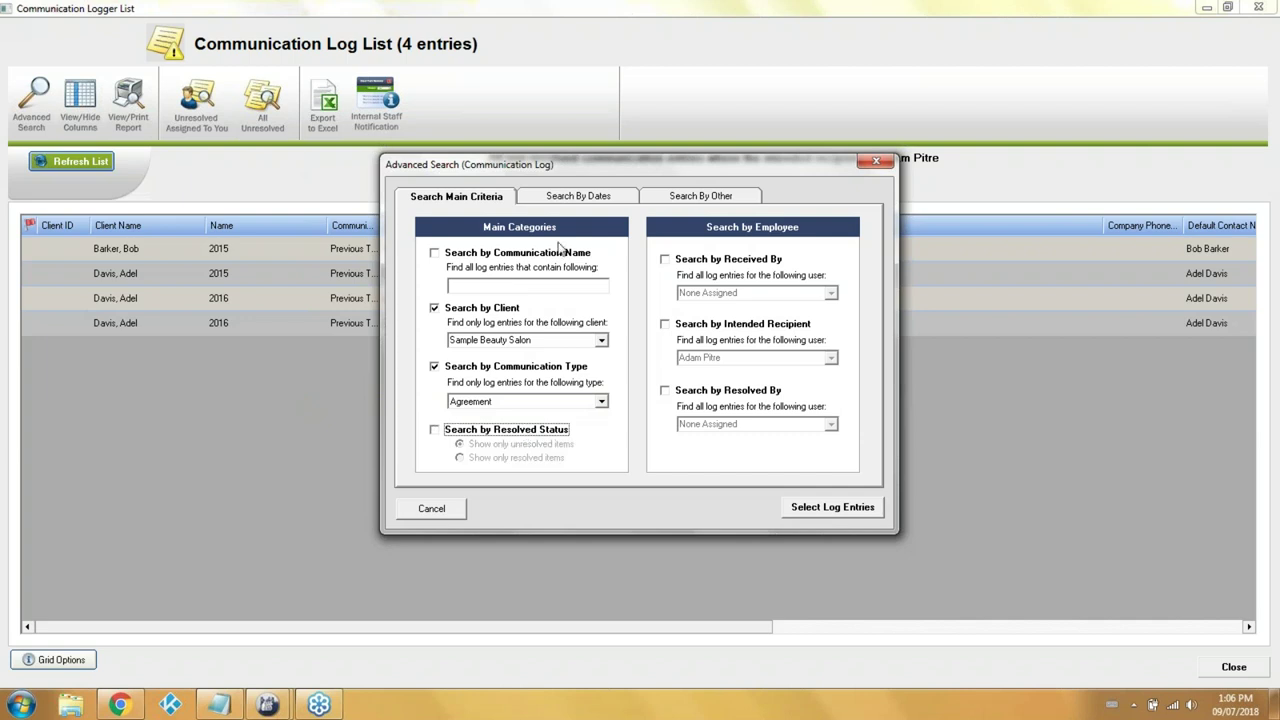
pyautogui.click(588, 198)
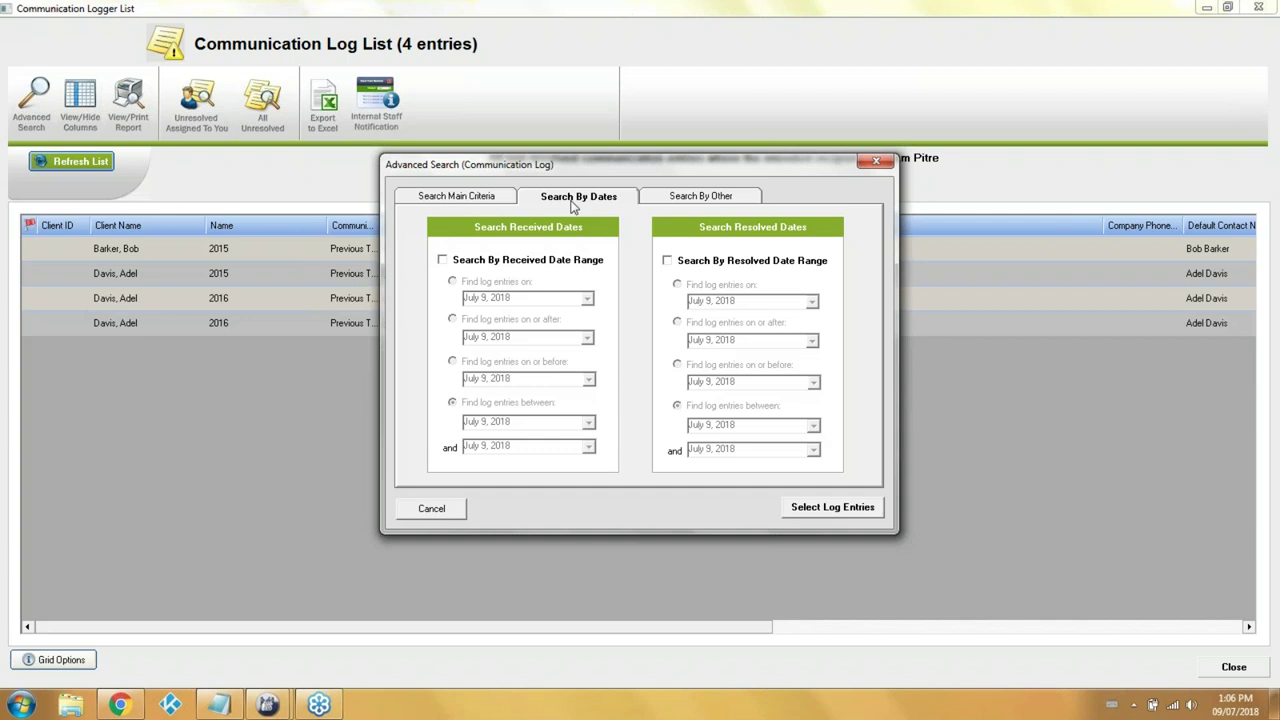
pyautogui.click(849, 510)
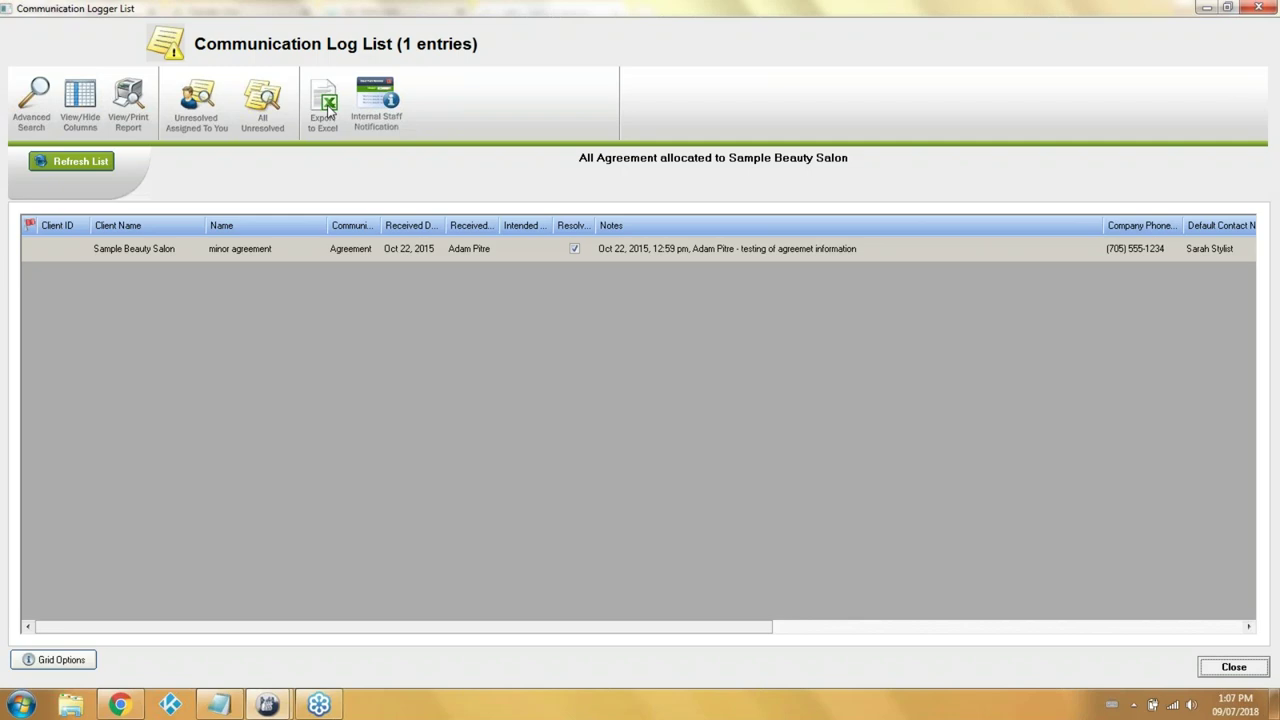
# Close the maximized Communication Logger List window
pyautogui.click(1257, 7)
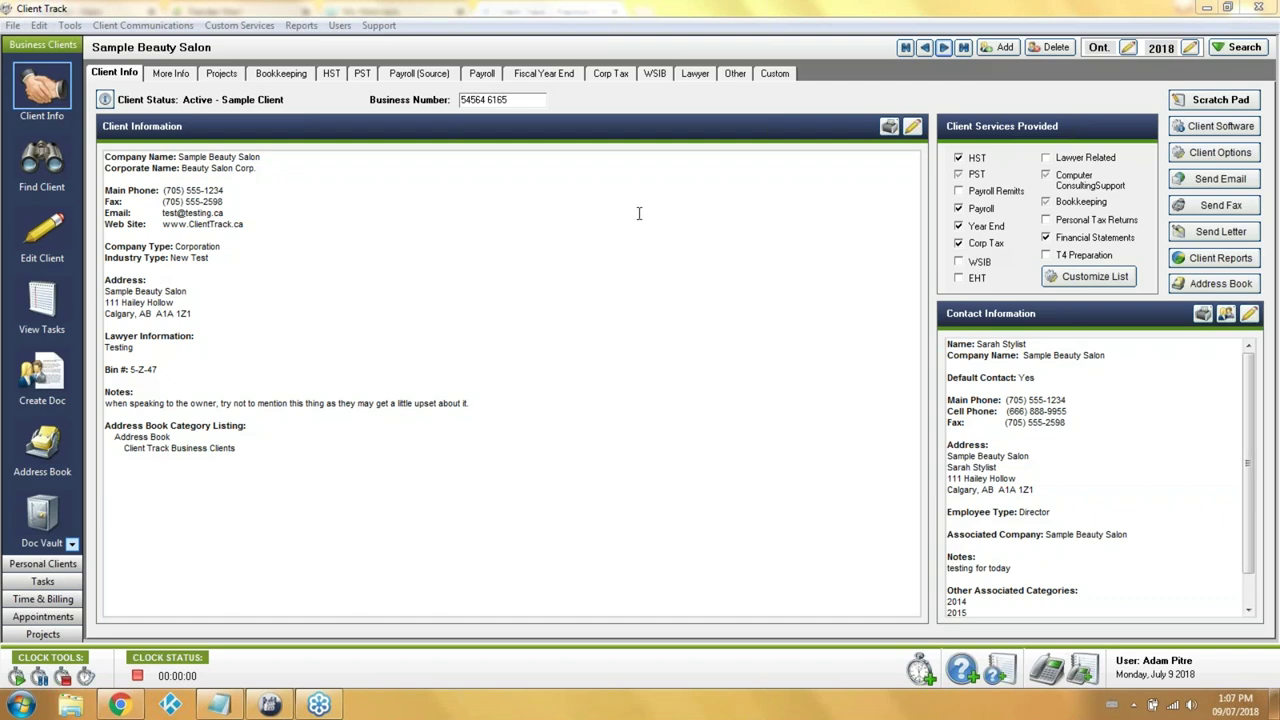
# Show Sample Beauty Salon's Harmonized Sales Tax page on the HST tab
pyautogui.click(331, 75)
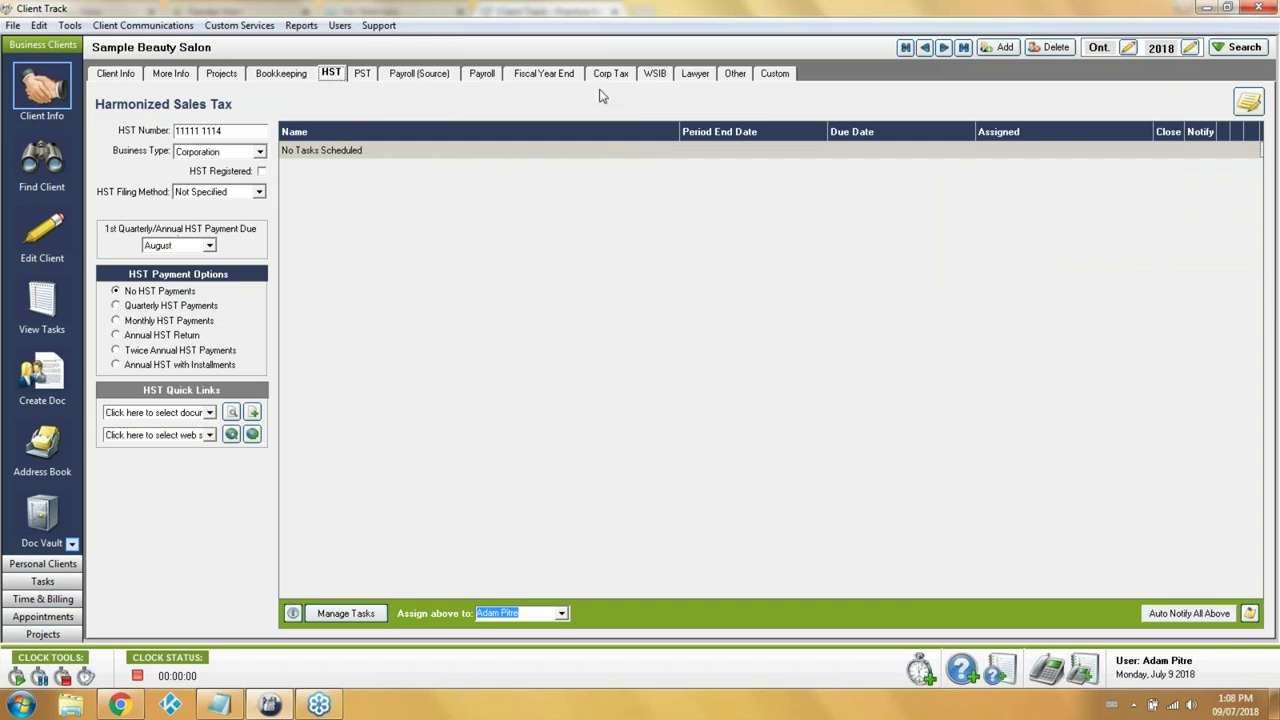
pyautogui.click(1258, 8)
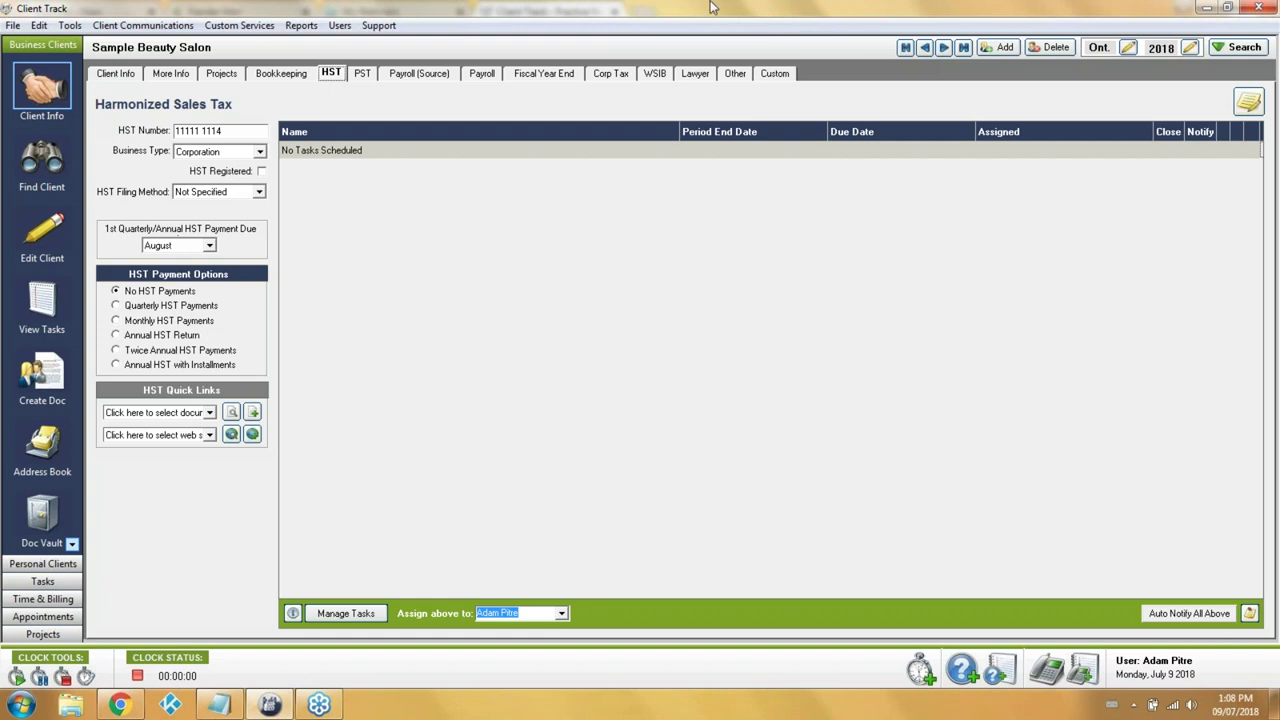
# Switch Sample Beauty Salon to Monthly HST Payments and close the first two return tasks
pyautogui.click(142, 322)
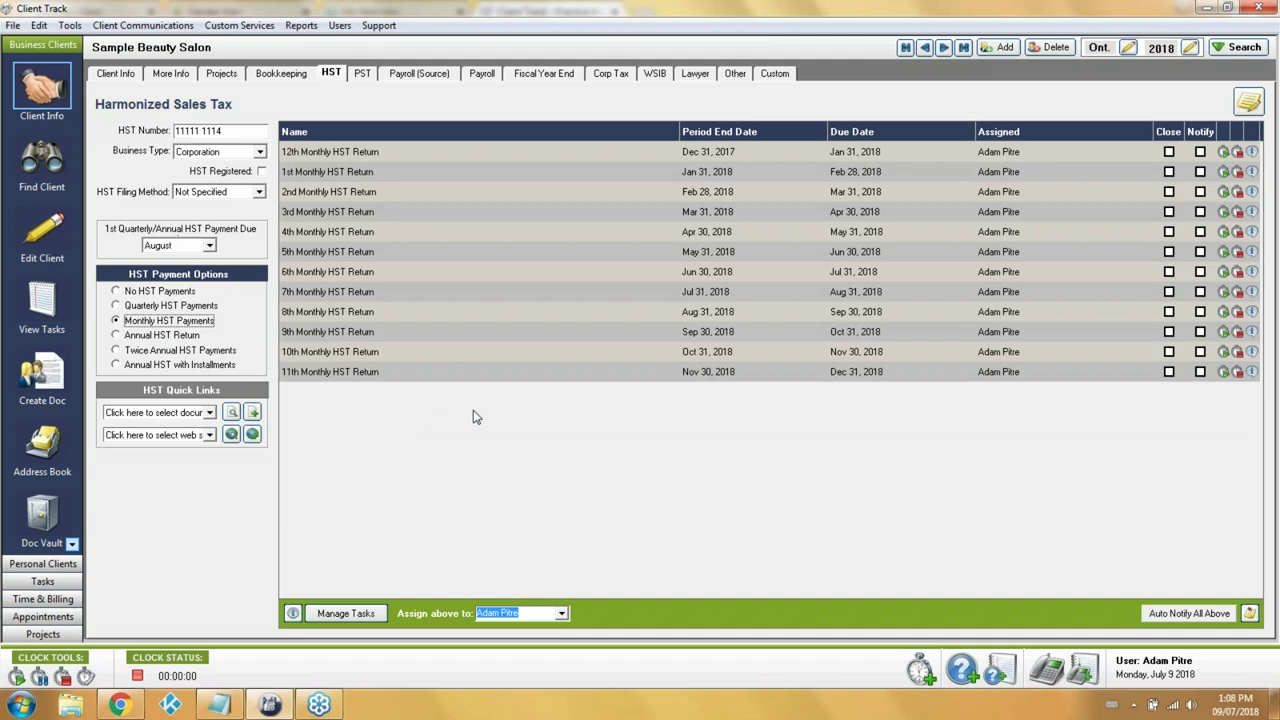
pyautogui.click(1168, 152)
pyautogui.click(1168, 172)
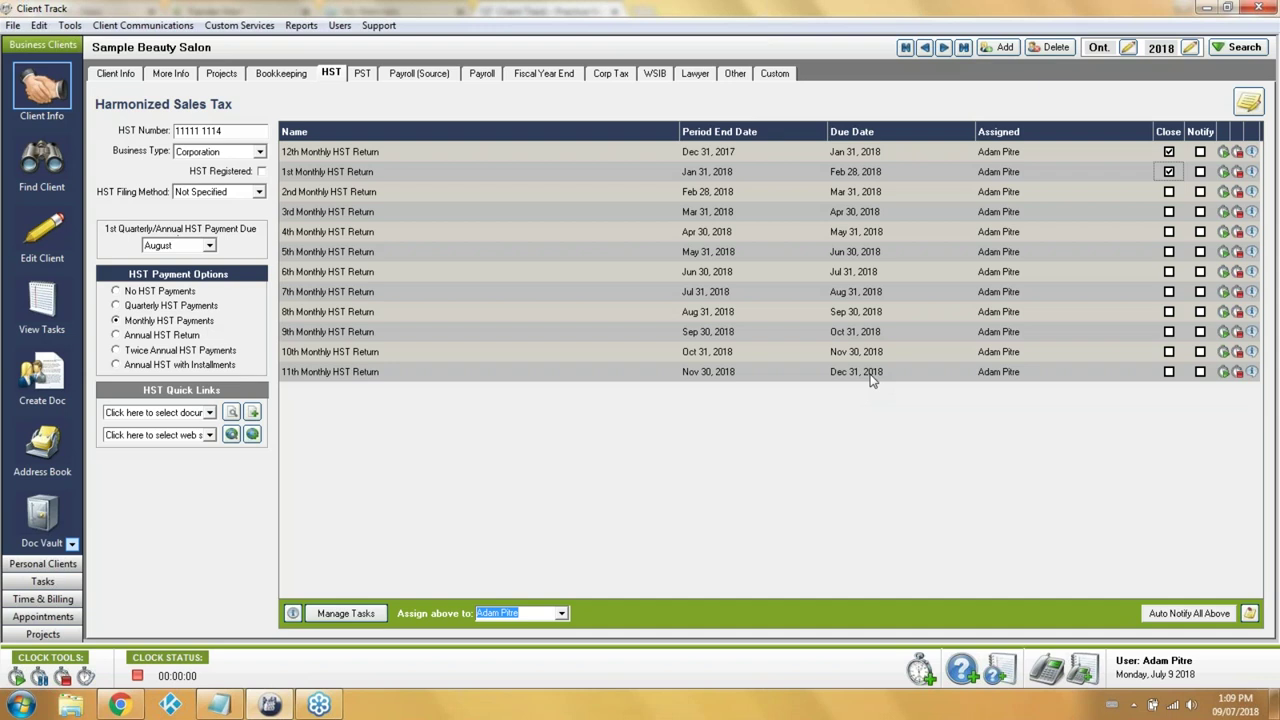
# Change the 11th Monthly HST Return's due date from Dec 31 to Dec 25, 2018
pyautogui.click(871, 376)
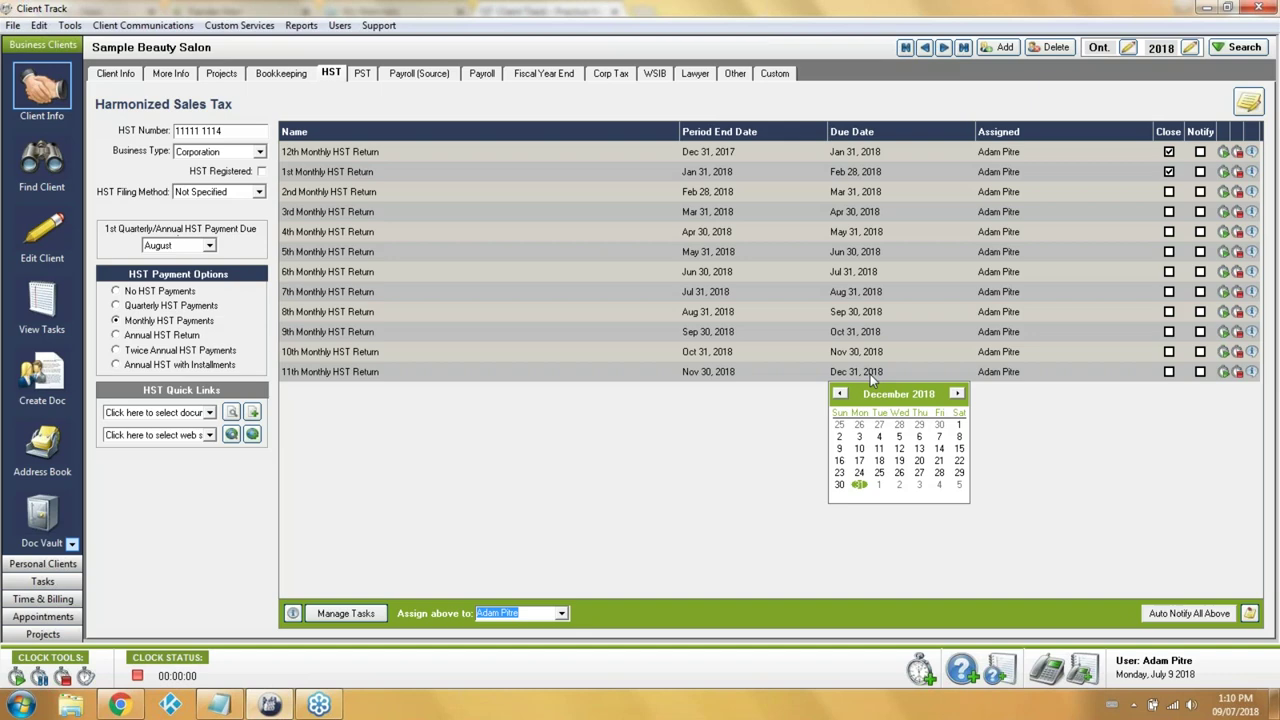
pyautogui.click(880, 473)
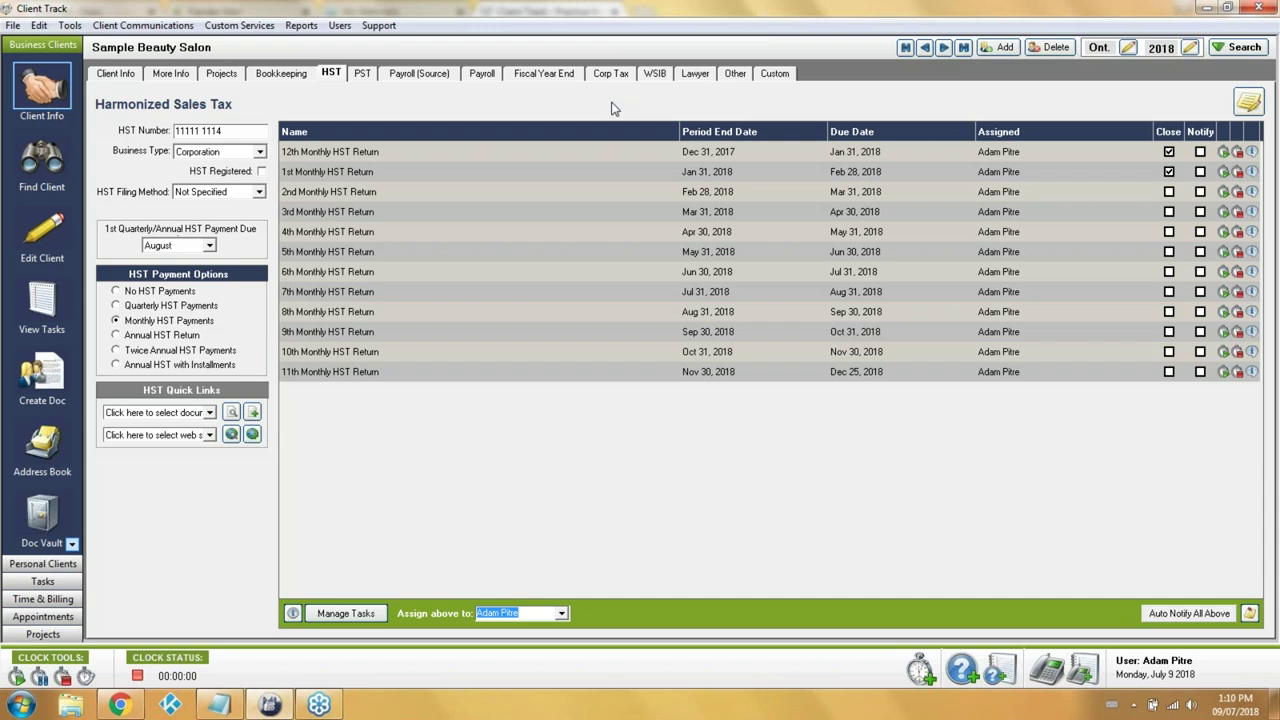
# Switch the salon to No HST Payments, remove its scheduled tasks, and open Task Option Settings
pyautogui.click(155, 292)
pyautogui.click(590, 360)
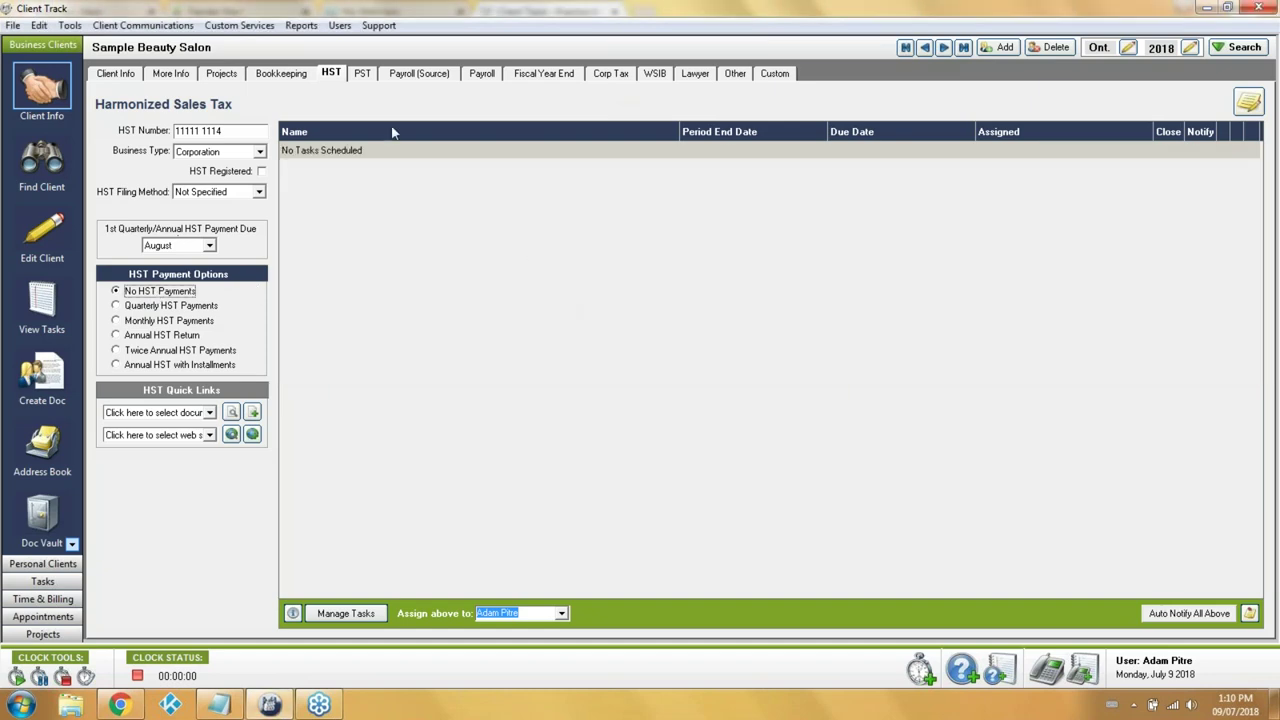
pyautogui.click(68, 25)
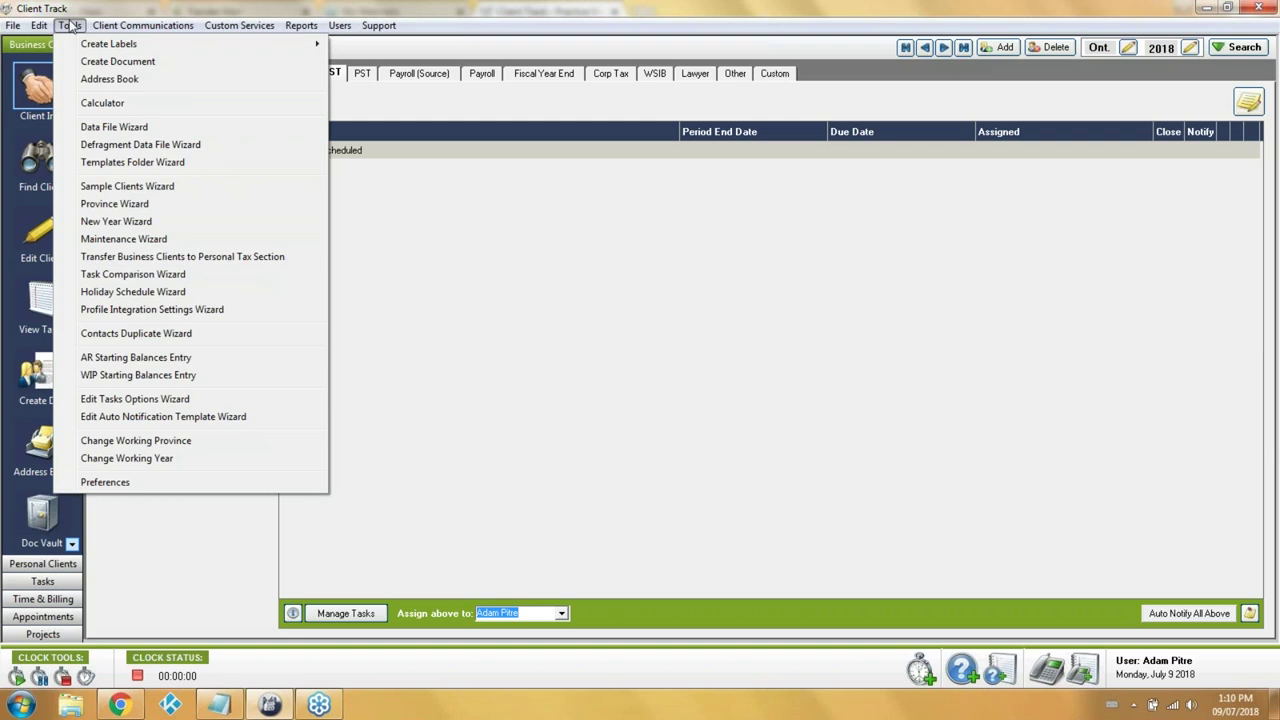
pyautogui.click(213, 397)
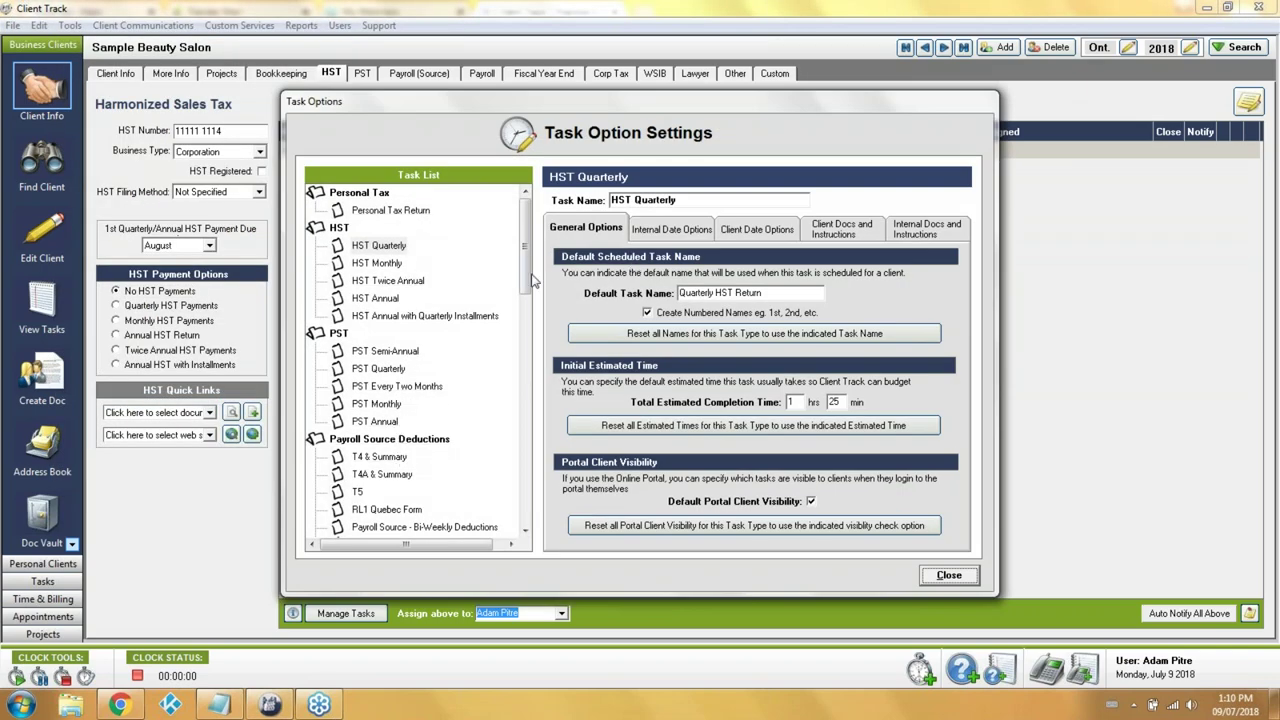
# Select the HST Monthly task type and enter 1 in its estimated completion hours
pyautogui.moveTo(524, 226)
pyautogui.mouseDown()
pyautogui.moveTo(510, 437)
pyautogui.moveTo(521, 478)
pyautogui.moveTo(526, 224)
pyautogui.mouseUp()
pyautogui.click(381, 248)
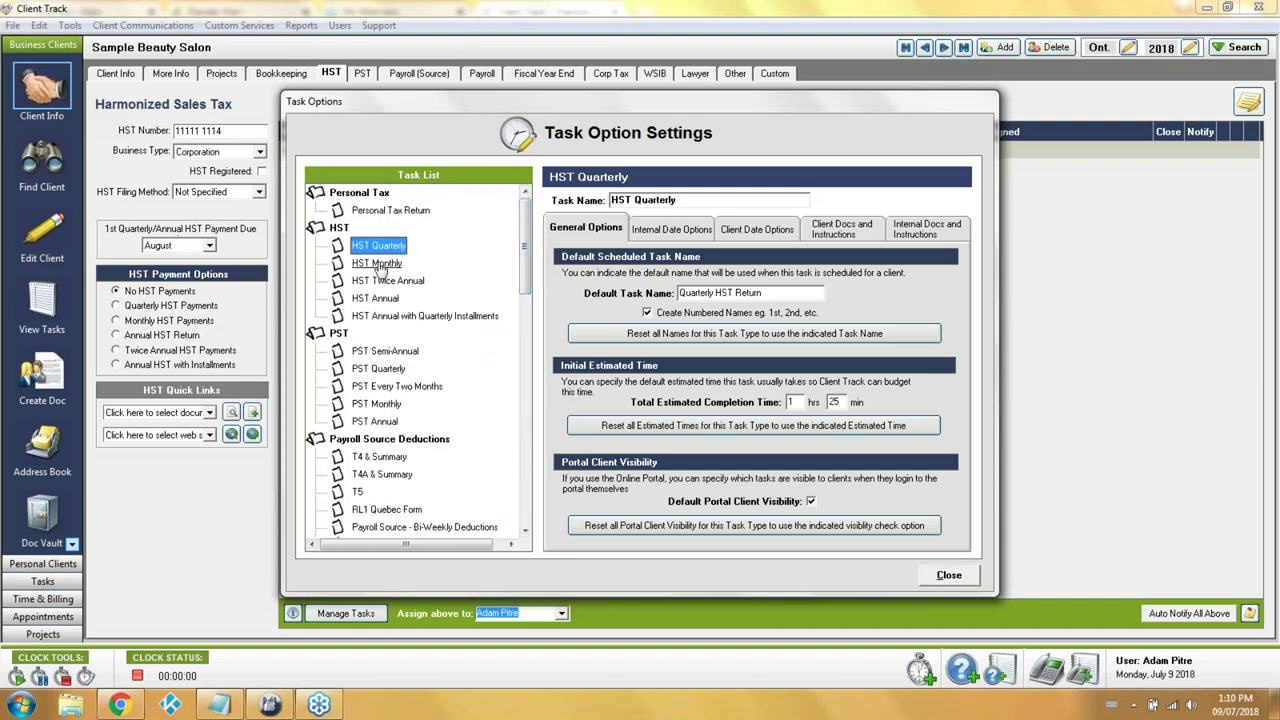
pyautogui.click(378, 264)
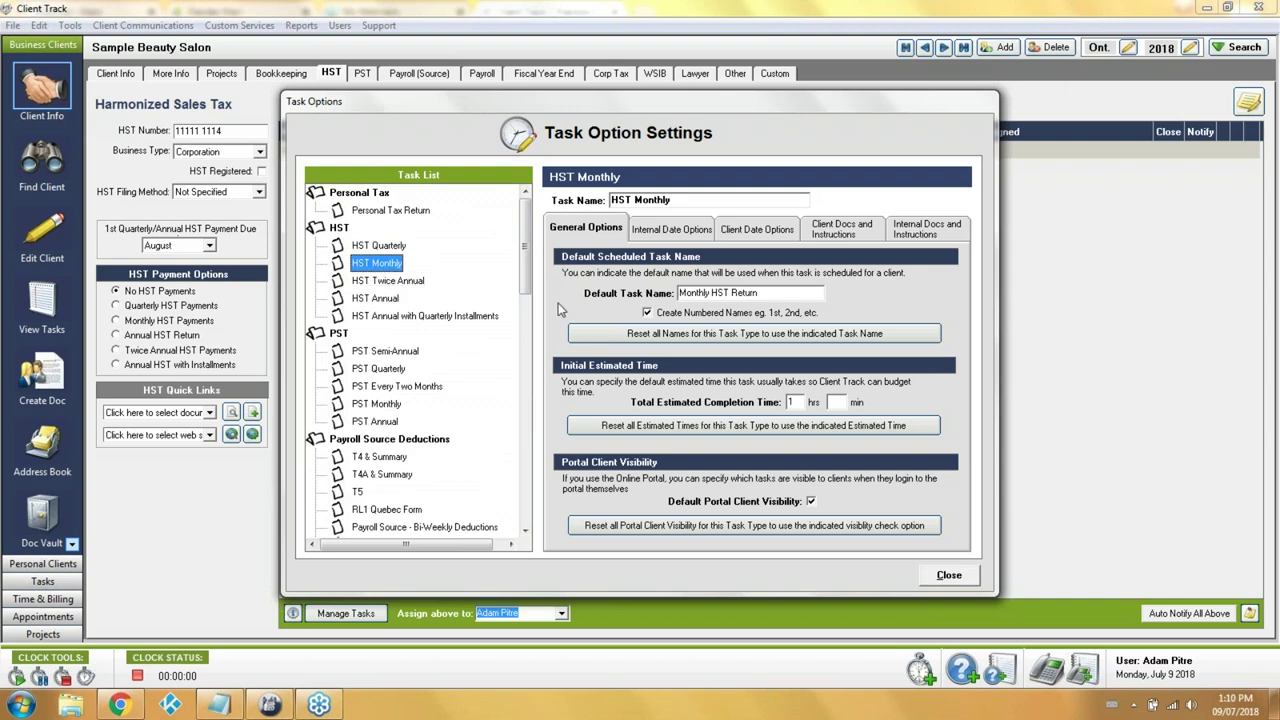
pyautogui.click(798, 401)
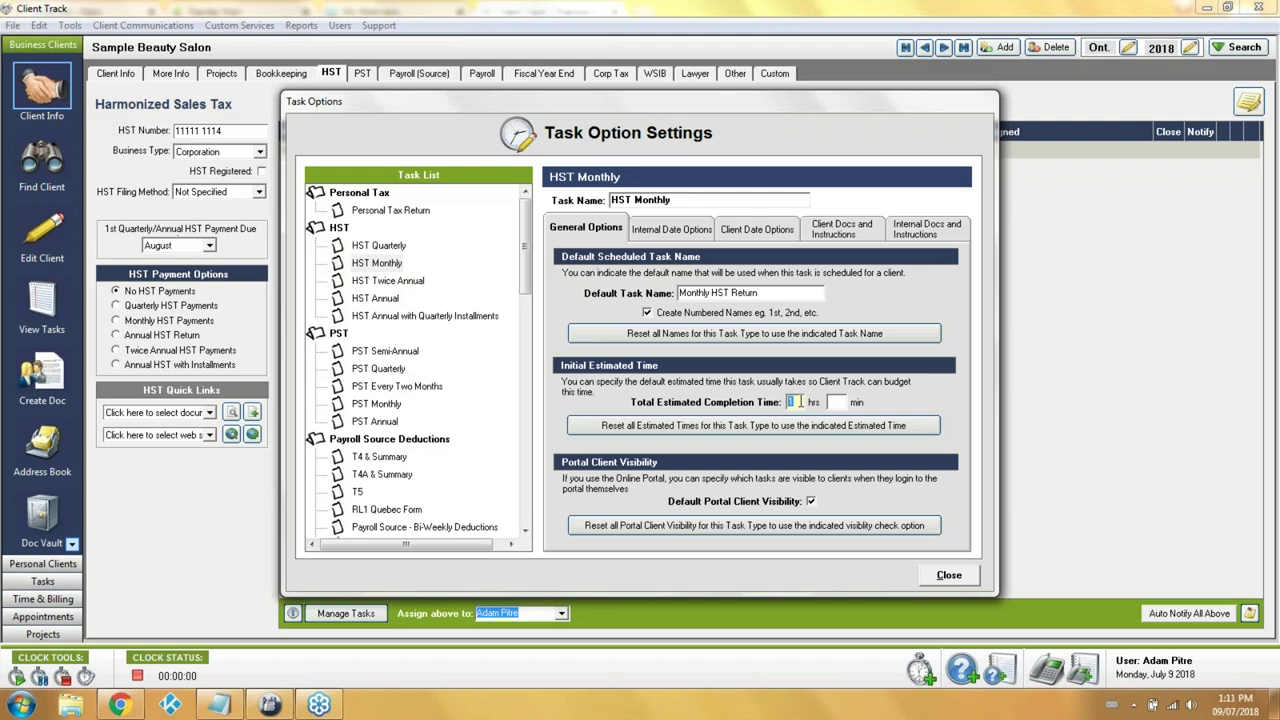
pyautogui.write('1')
# Review HST Monthly's internal date options, then close Task Option Settings
pyautogui.click(660, 236)
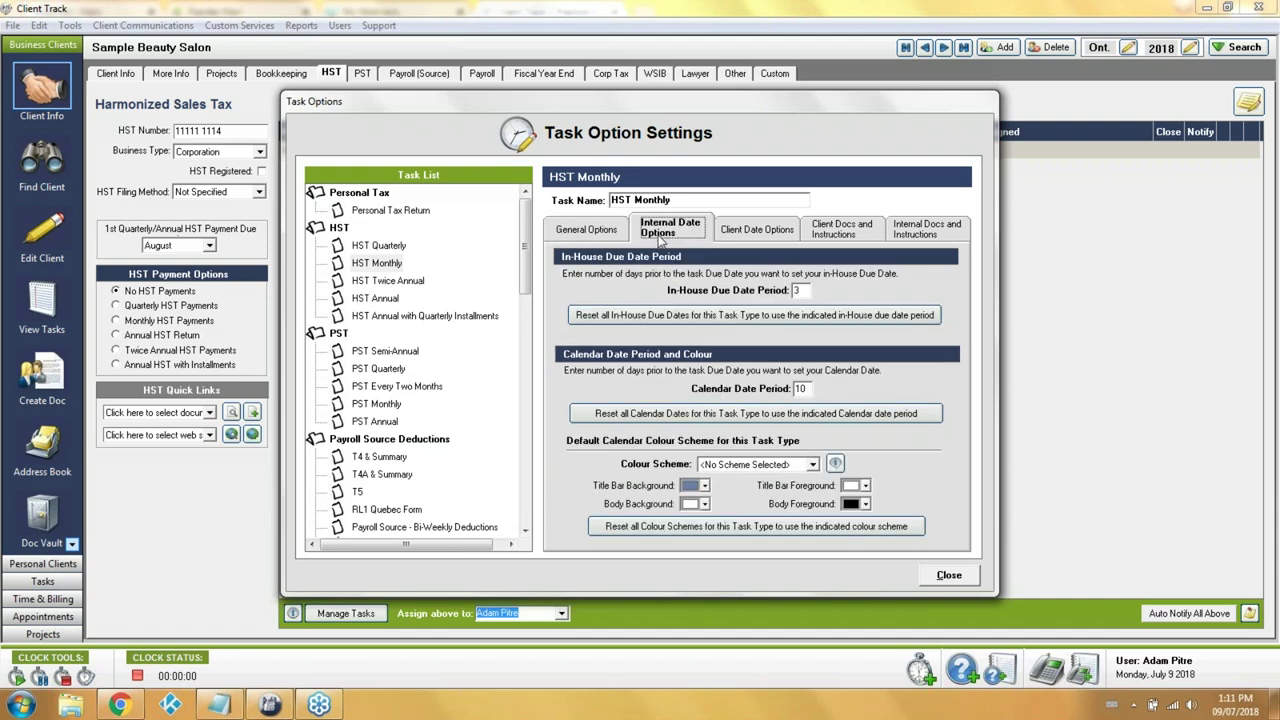
pyautogui.doubleClick(803, 389)
pyautogui.click(947, 576)
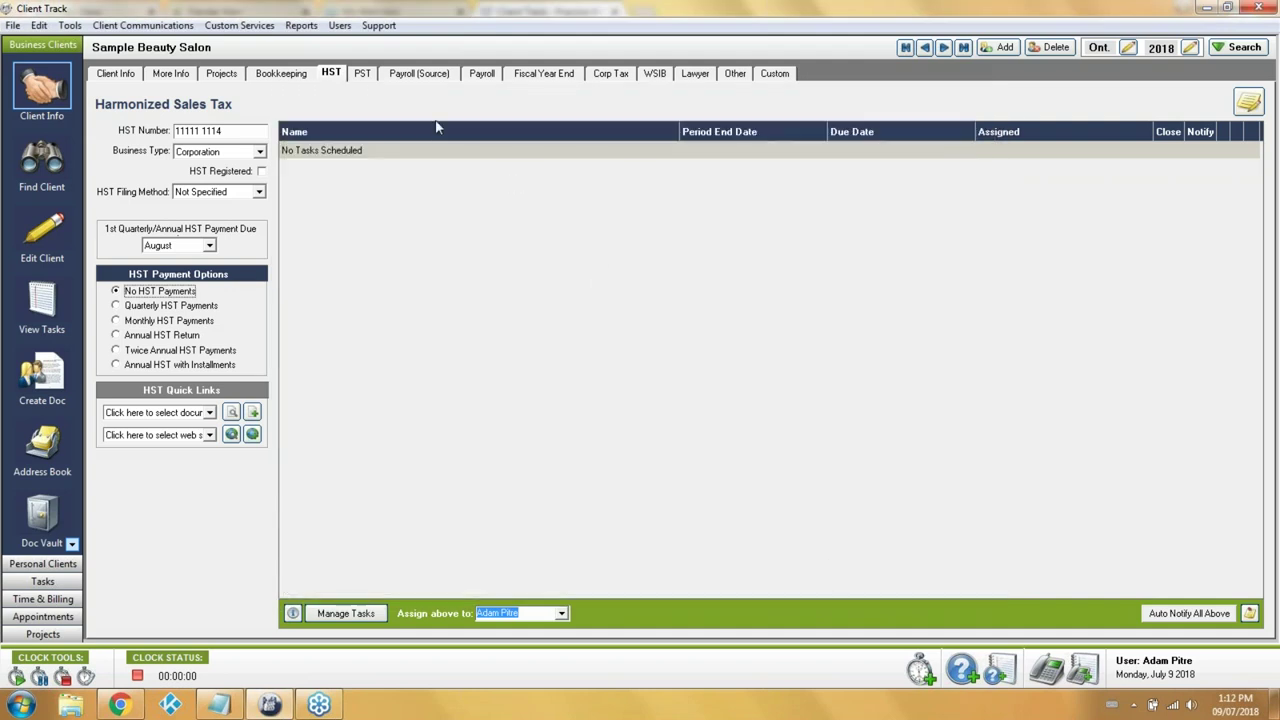
# Restore Monthly HST Payments and mark the 12th and 1st Monthly HST Returns closed
pyautogui.click(162, 321)
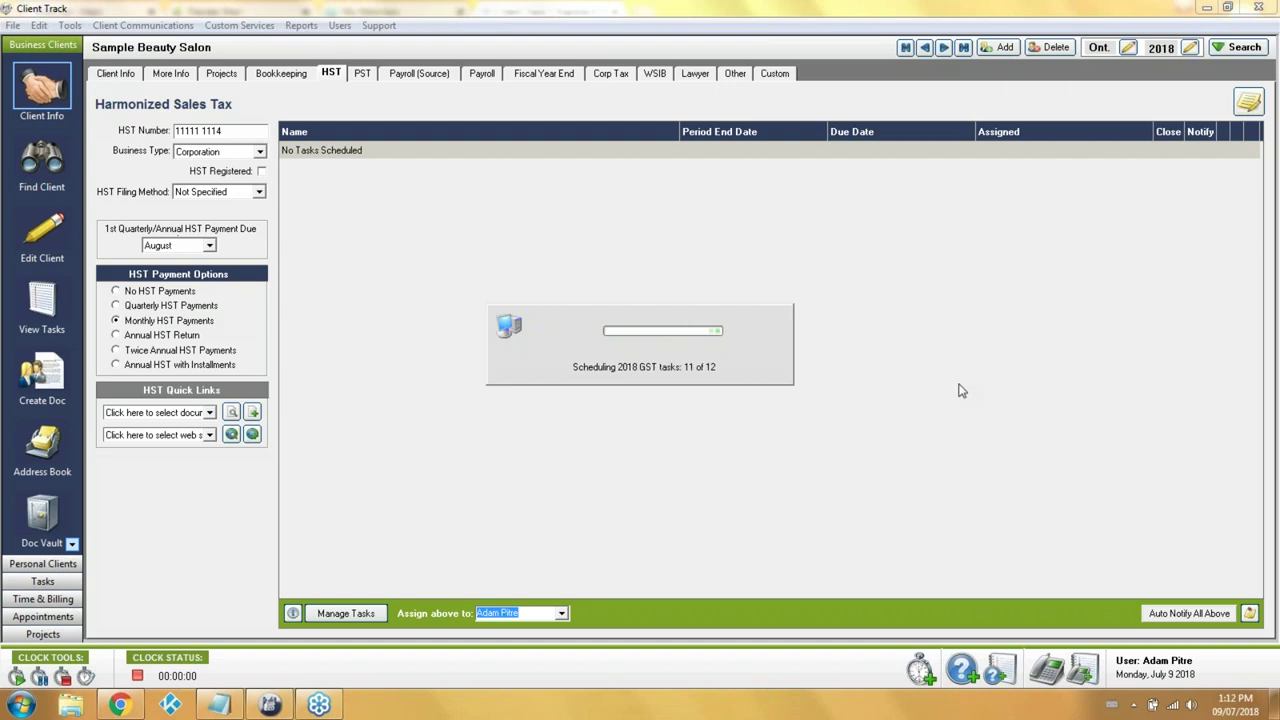
pyautogui.click(1169, 152)
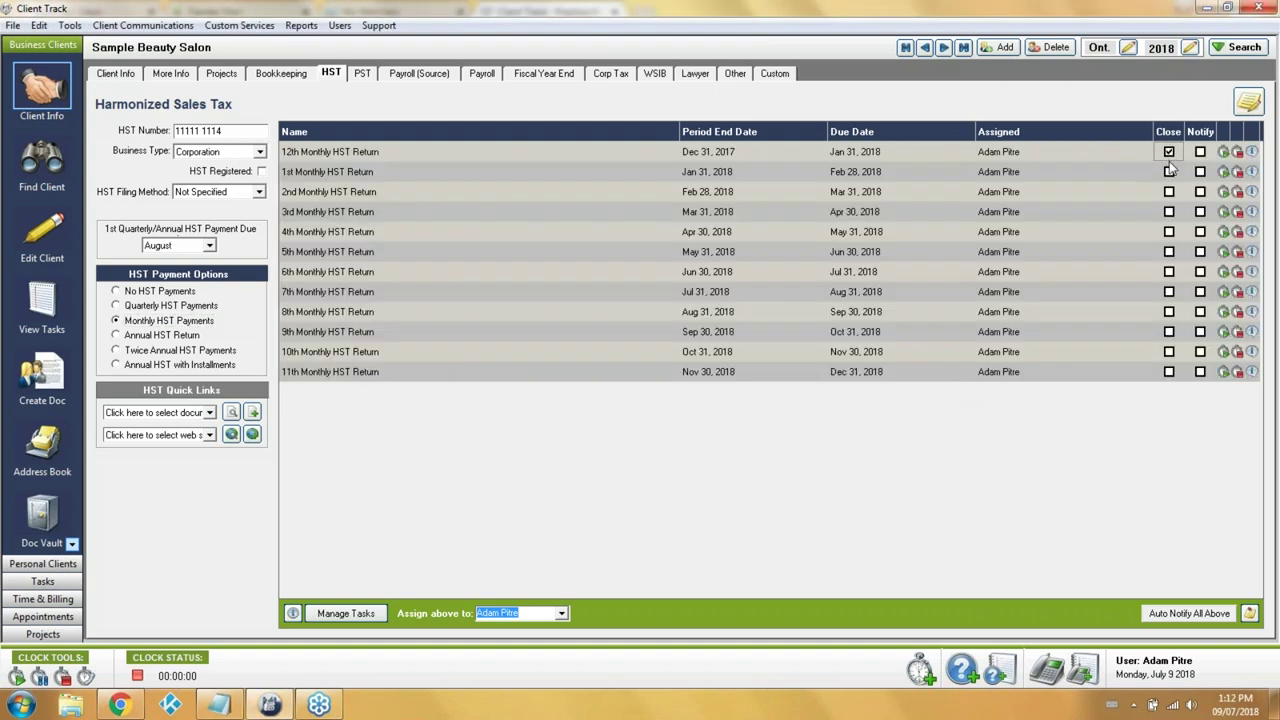
pyautogui.click(1169, 172)
# Select all auto-notification types in the salon's Client Options and confirm with Ok
pyautogui.click(120, 78)
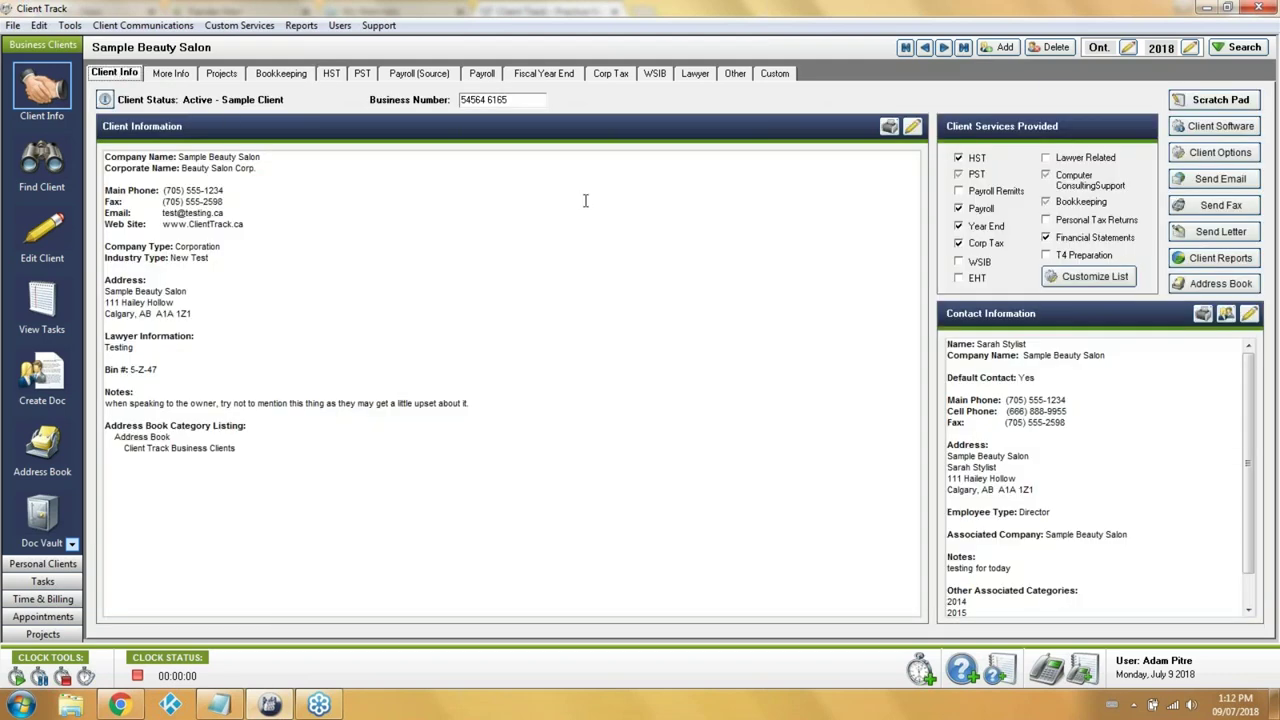
pyautogui.click(1193, 157)
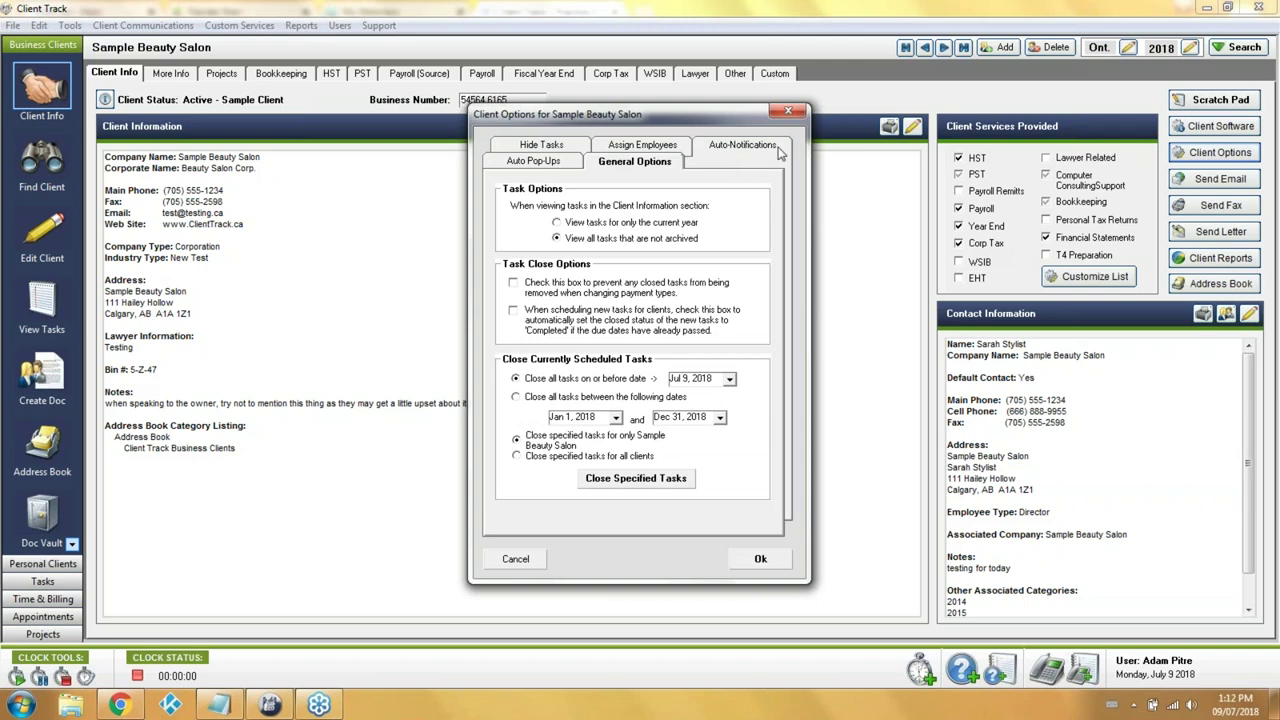
pyautogui.click(742, 145)
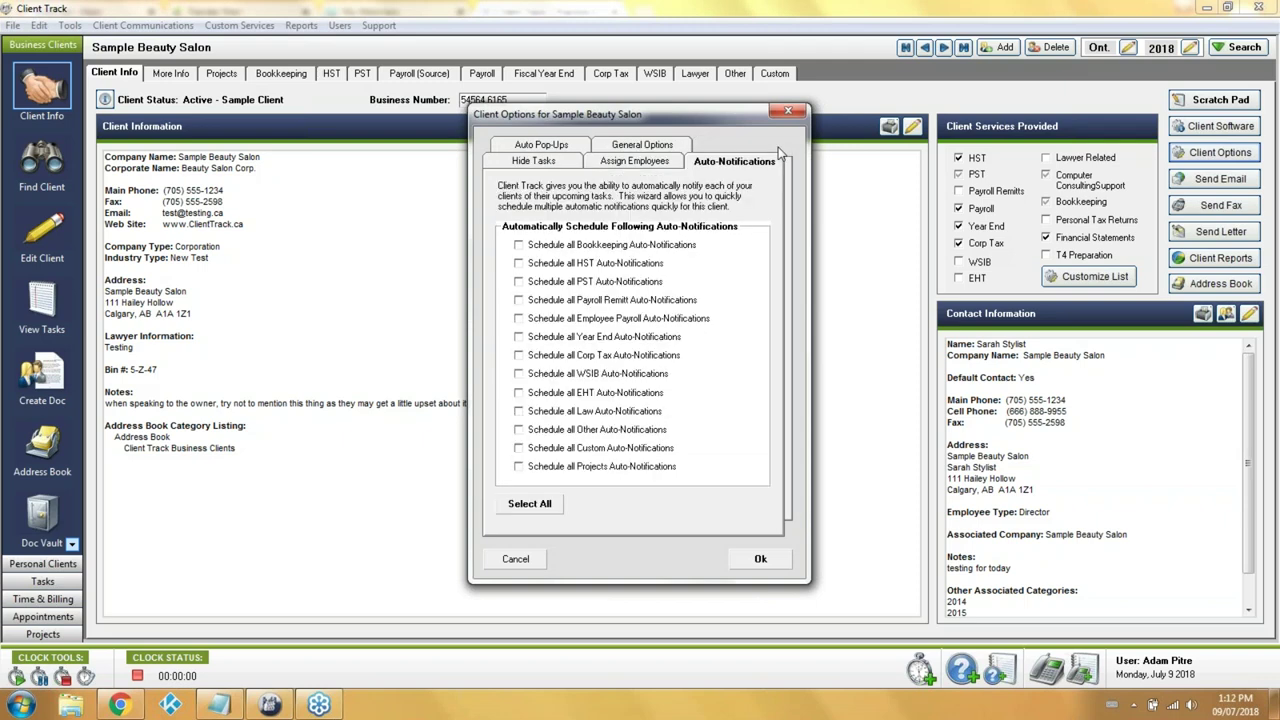
pyautogui.click(528, 503)
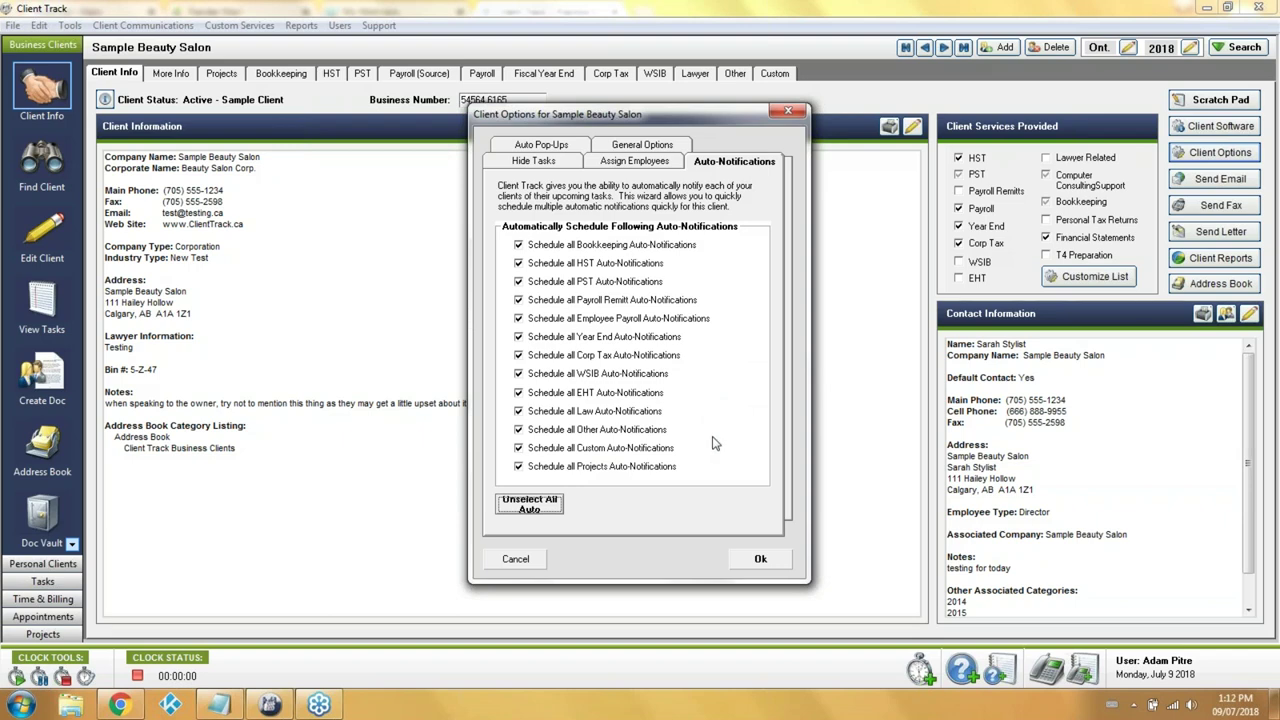
pyautogui.click(758, 558)
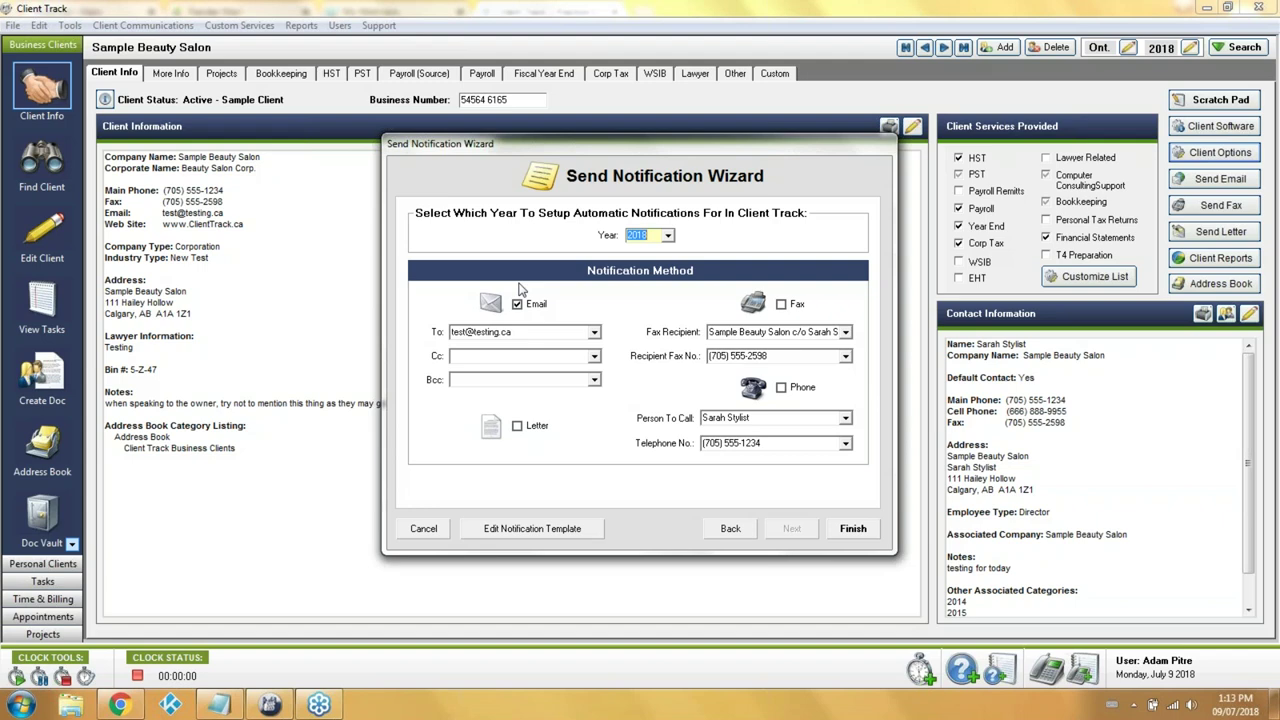
# Finish the 2018 Send Notification Wizard and view the 12 monthly returns on the HST tab
pyautogui.click(853, 529)
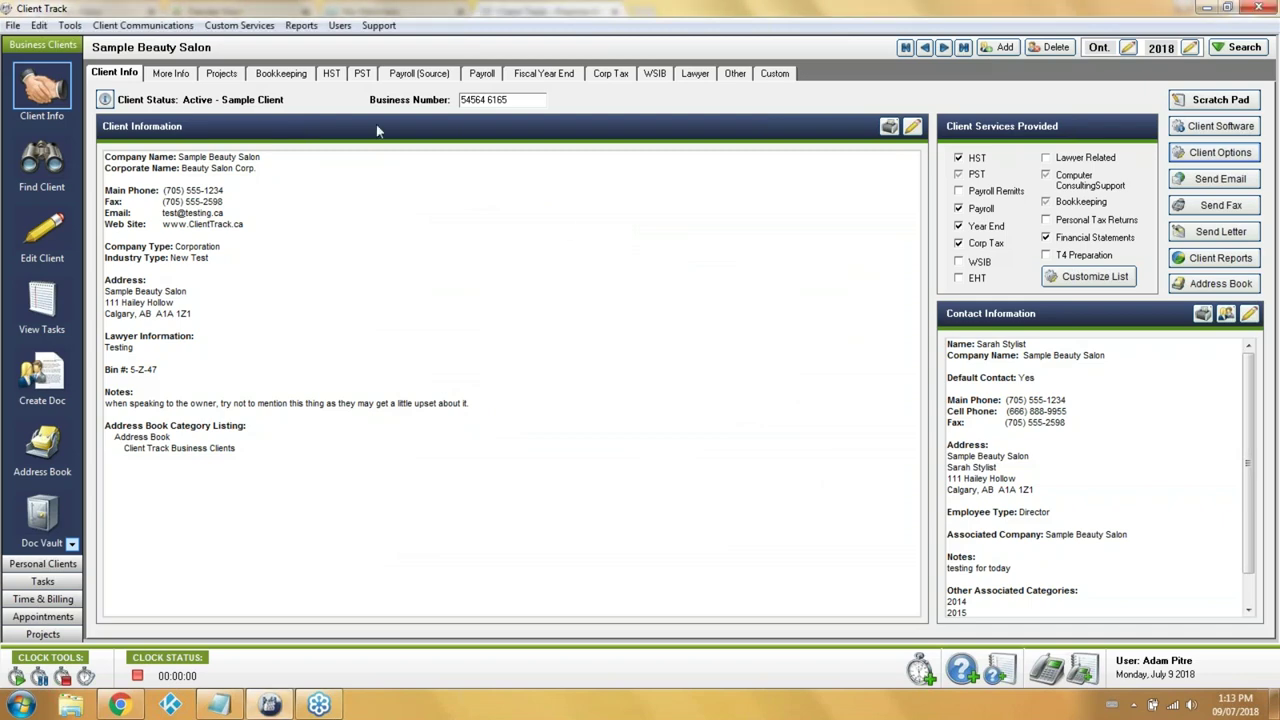
pyautogui.click(333, 77)
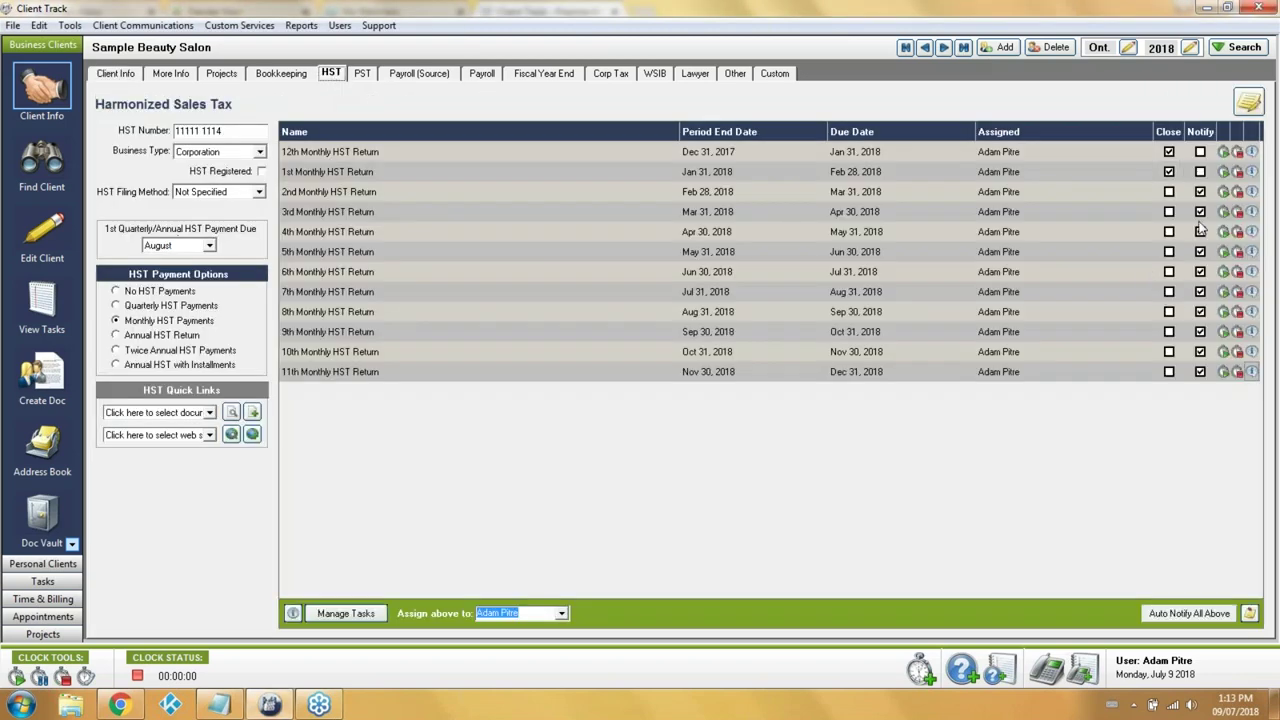
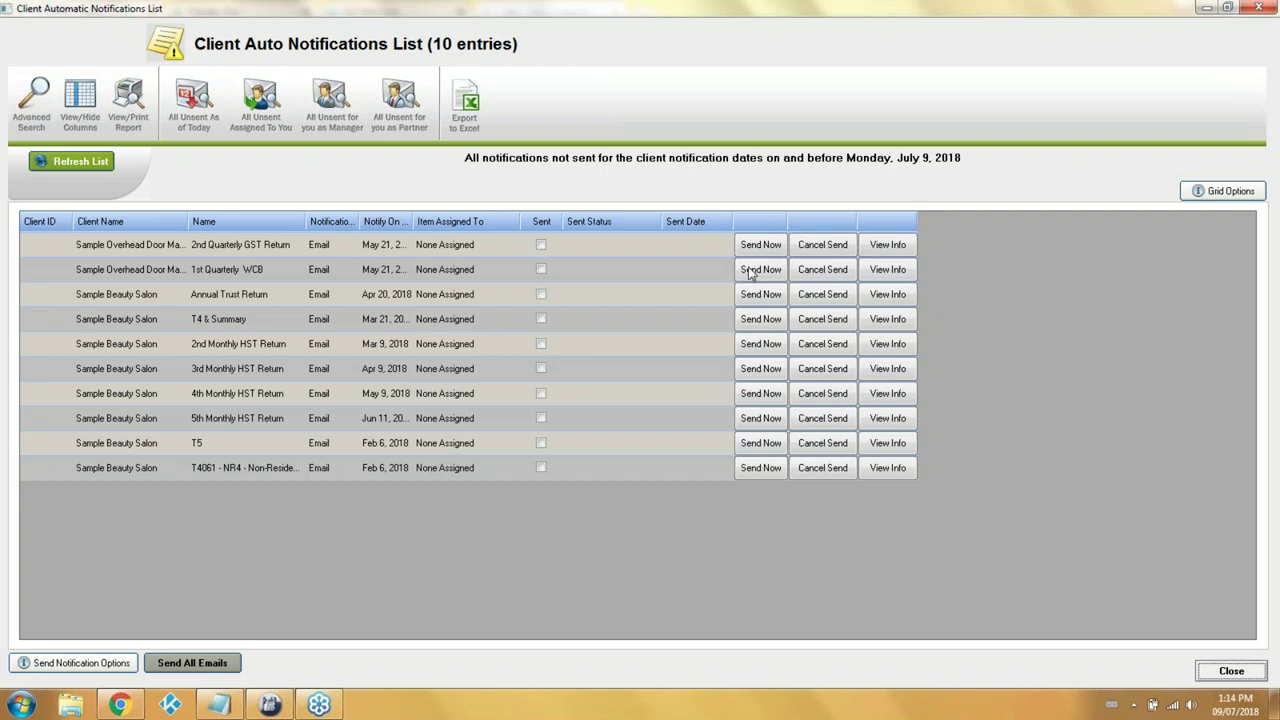
# Open the prepared T5 reminder email for the Sample Beauty Salon notification with Send Now
pyautogui.click(748, 443)
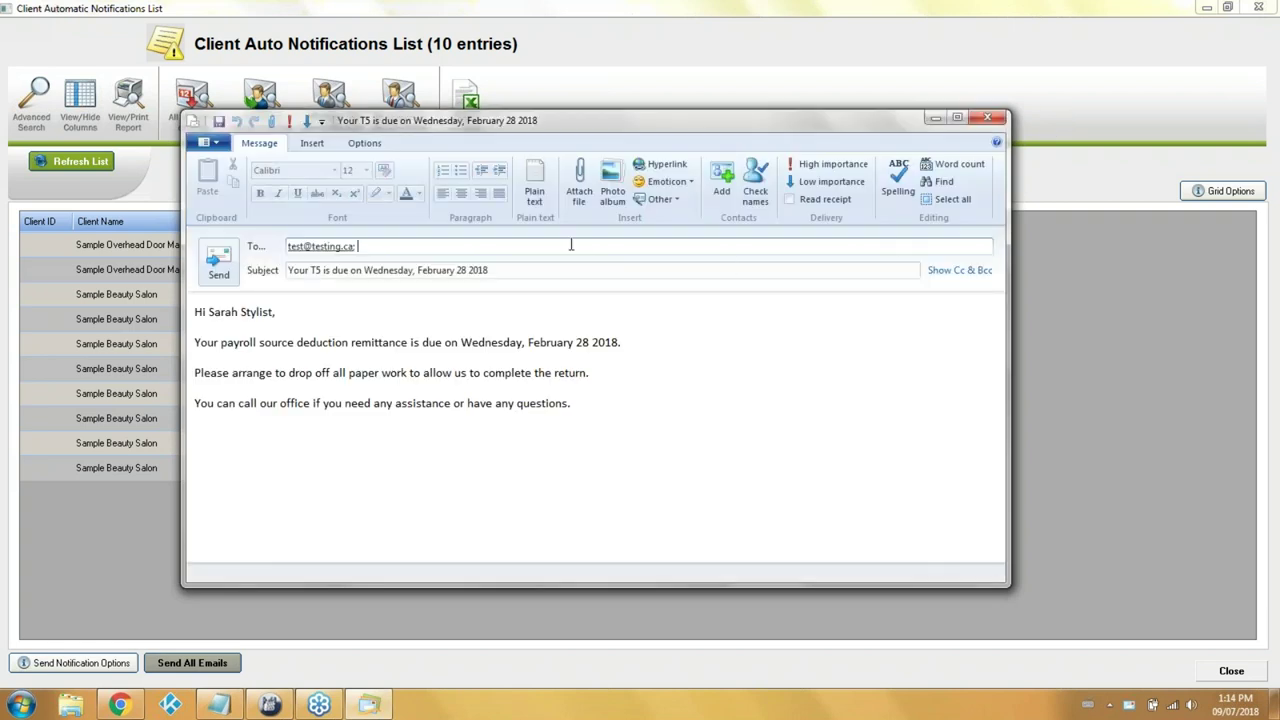
# Review the T5 reminder's subject and body text, then send the email
pyautogui.moveTo(591, 271); pyautogui.dragTo(312, 270)
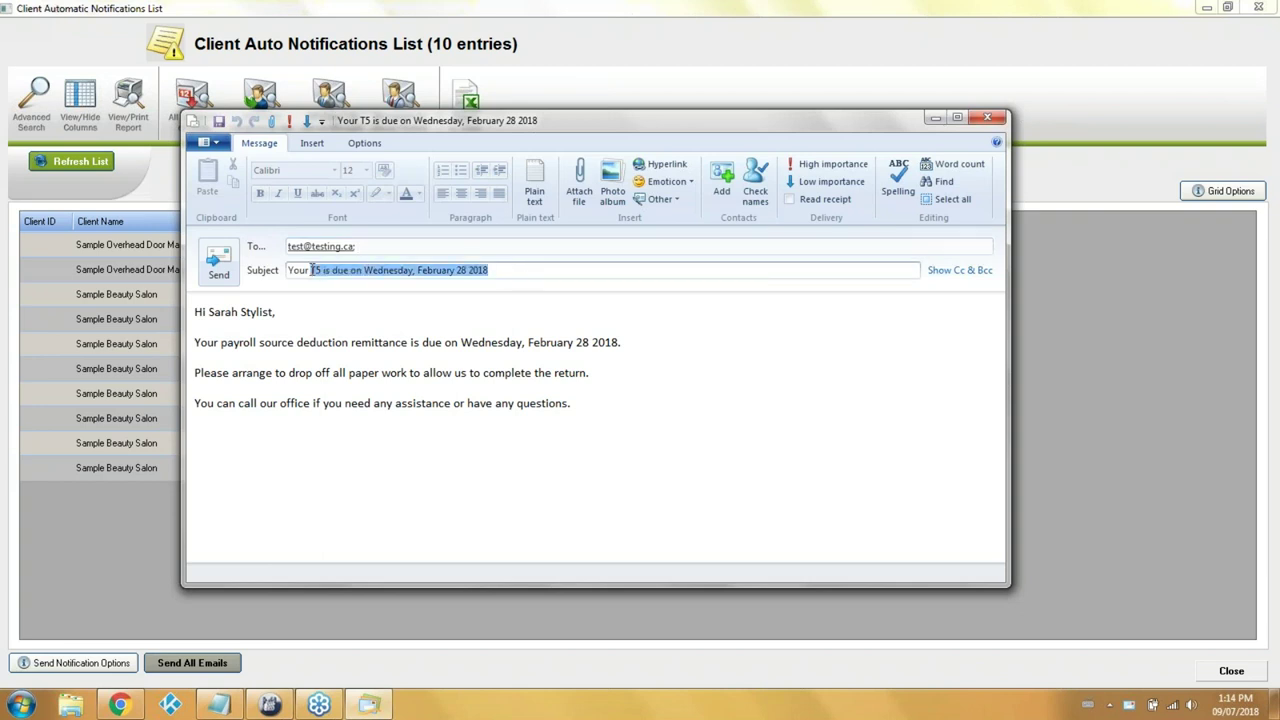
pyautogui.moveTo(572, 404); pyautogui.dragTo(241, 312)
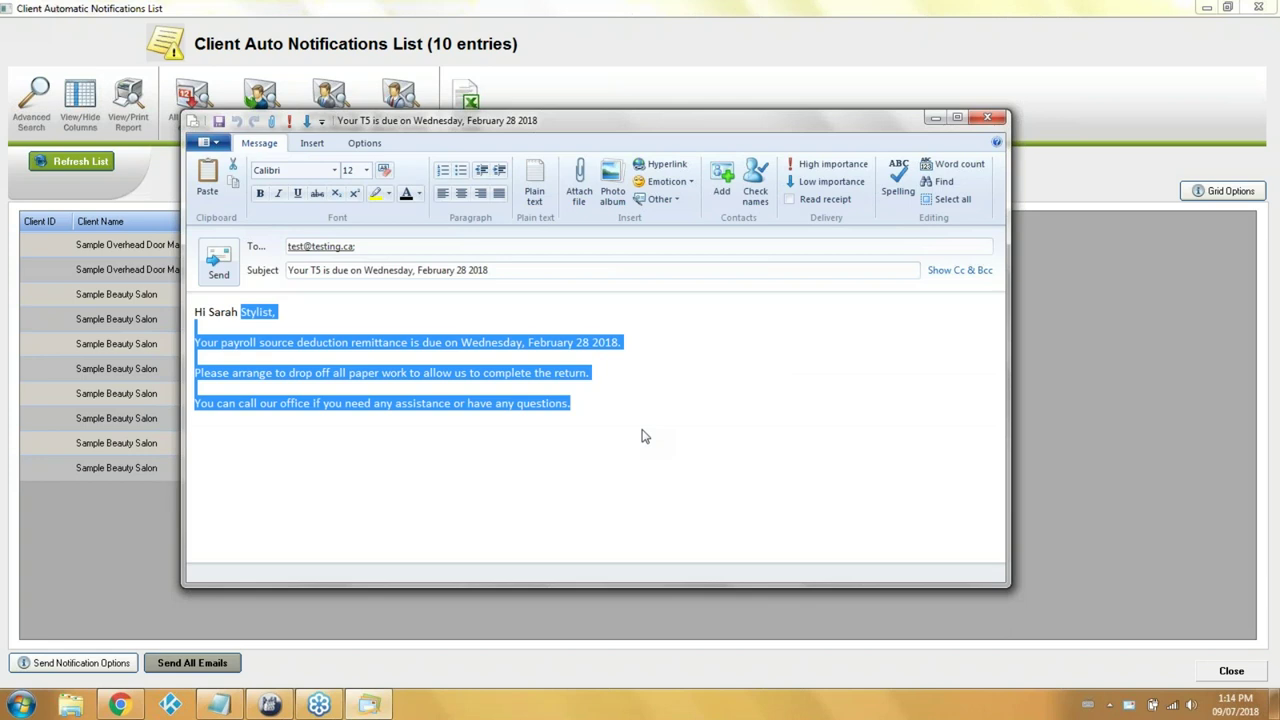
pyautogui.click(613, 408)
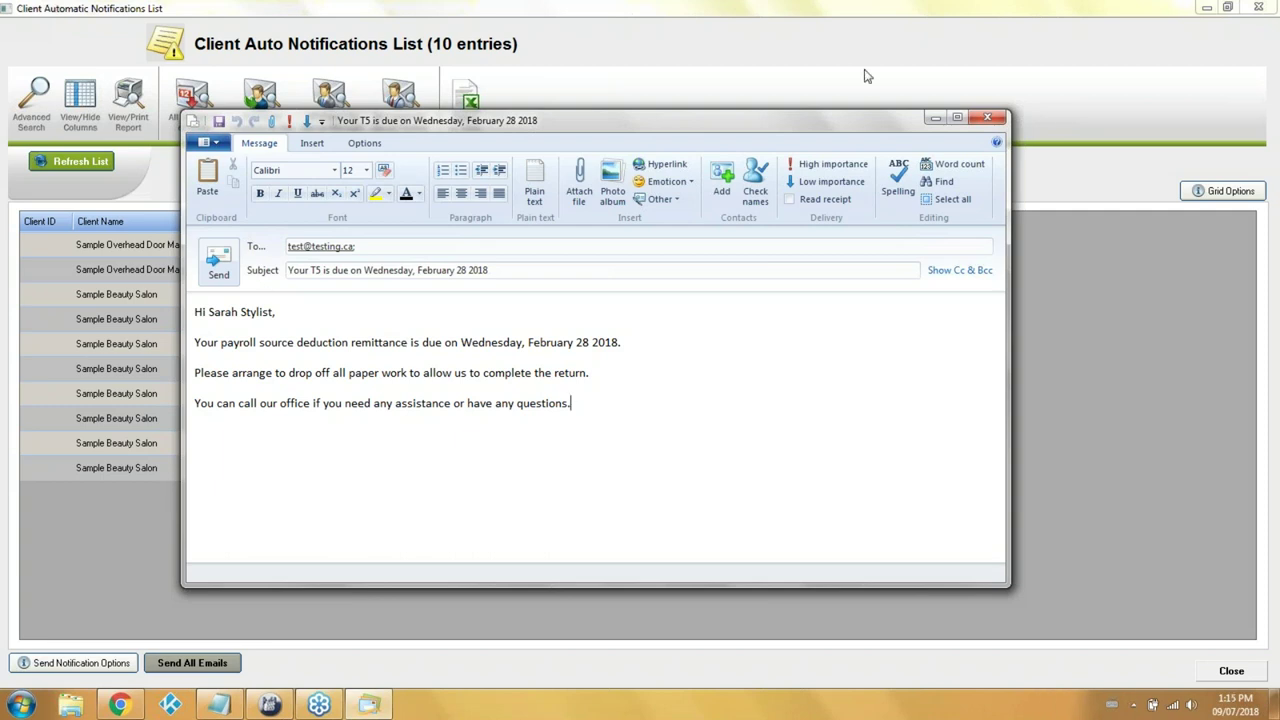
pyautogui.click(987, 118)
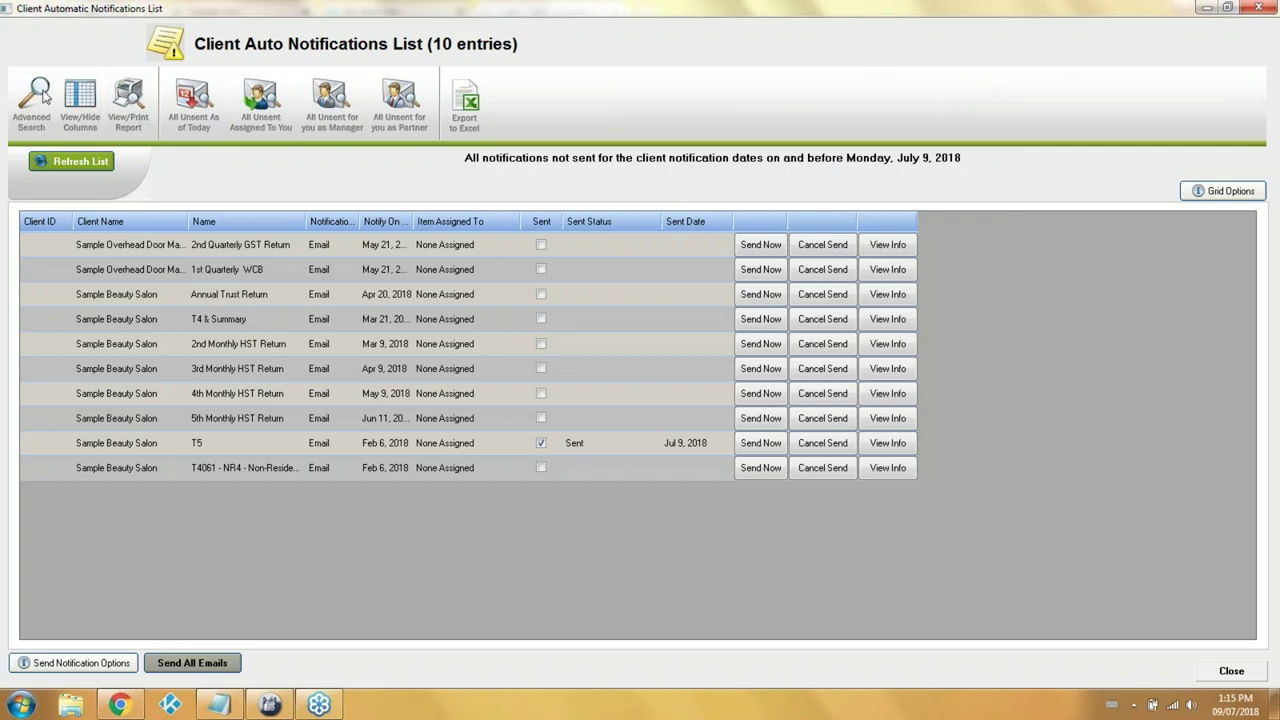
# Close the notifications list and open the Tasks List from the Client Info tab
pyautogui.click(1258, 7)
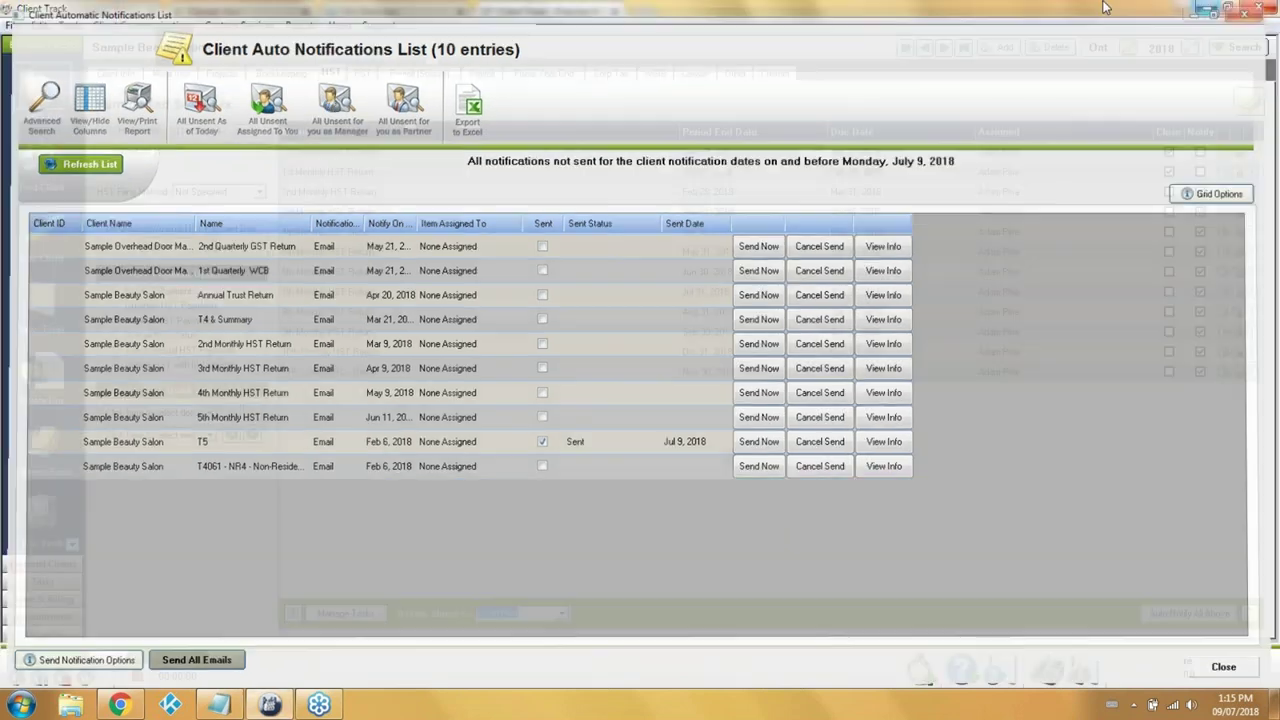
pyautogui.click(118, 73)
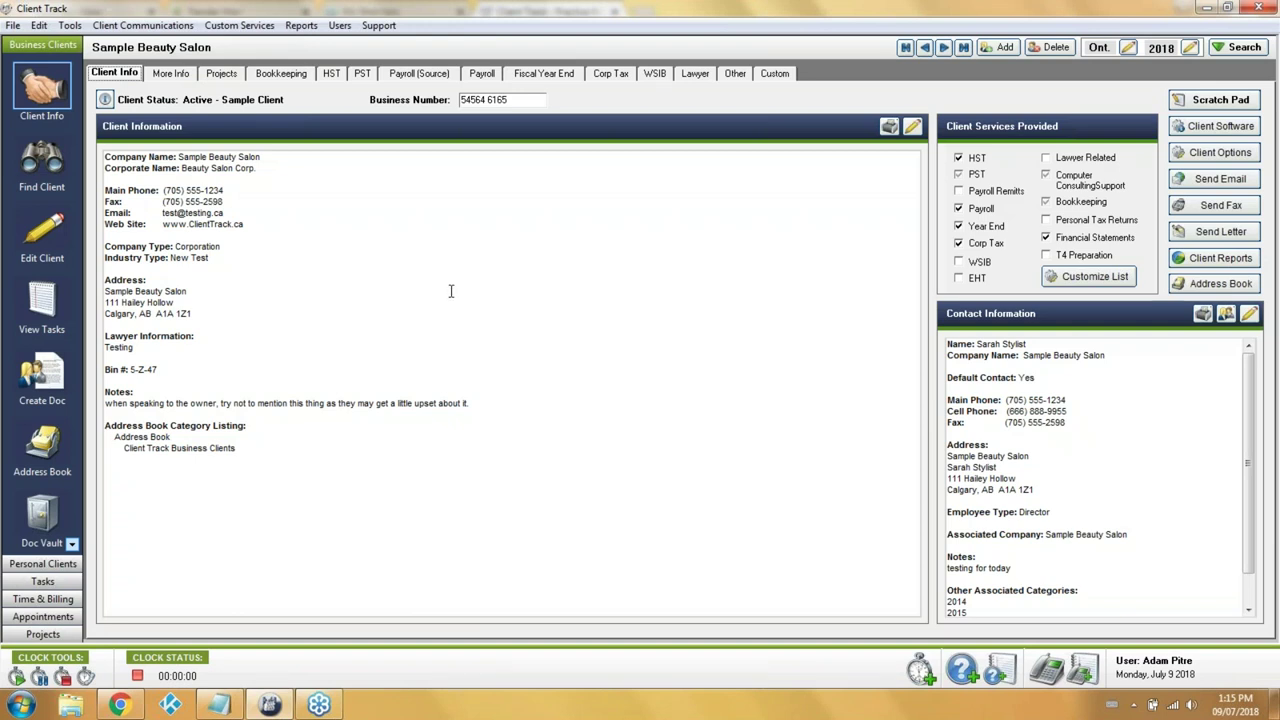
pyautogui.click(60, 584)
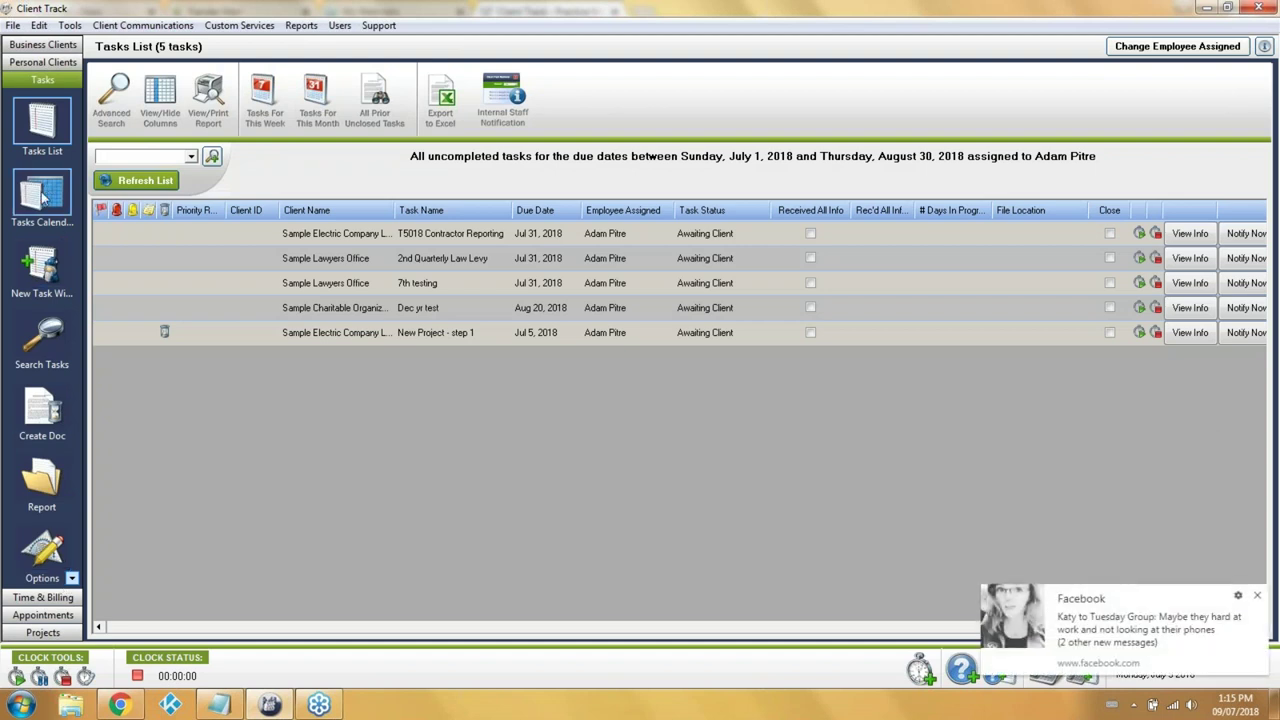
# Dismiss the pop-up and open the Tasks Calendar month view
pyautogui.click(1257, 597)
pyautogui.click(40, 200)
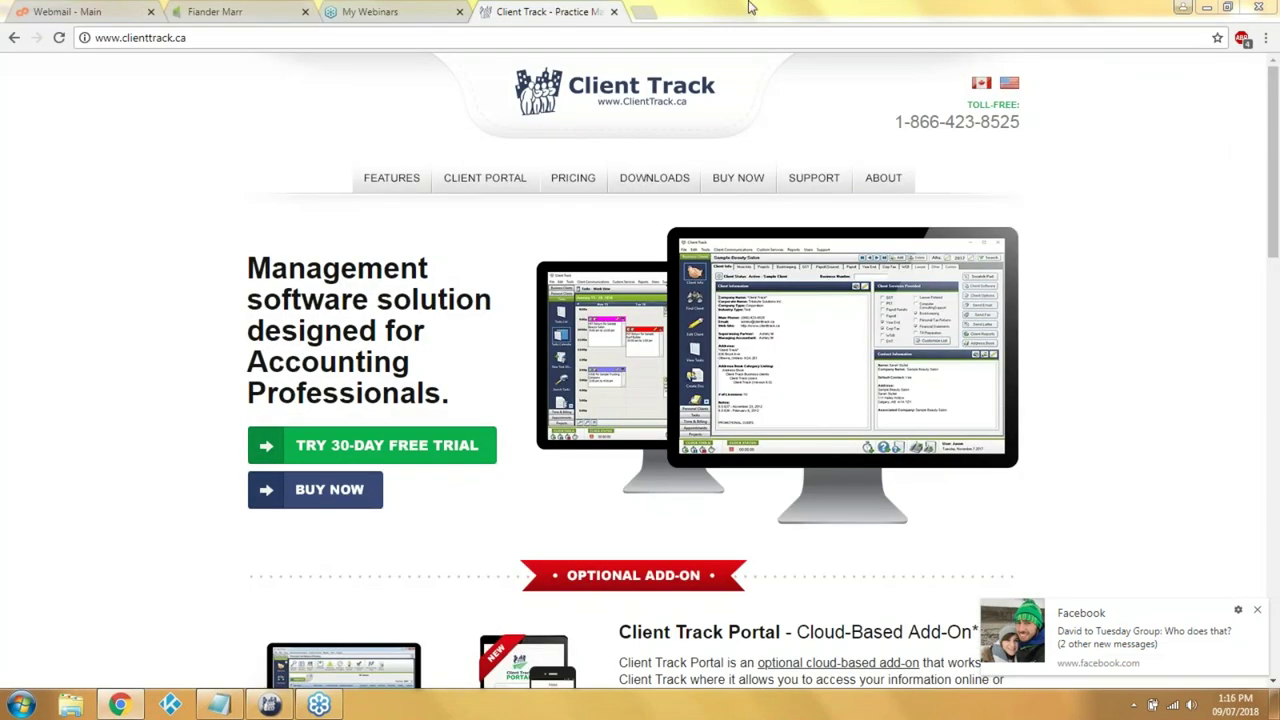
pyautogui.click(266, 704)
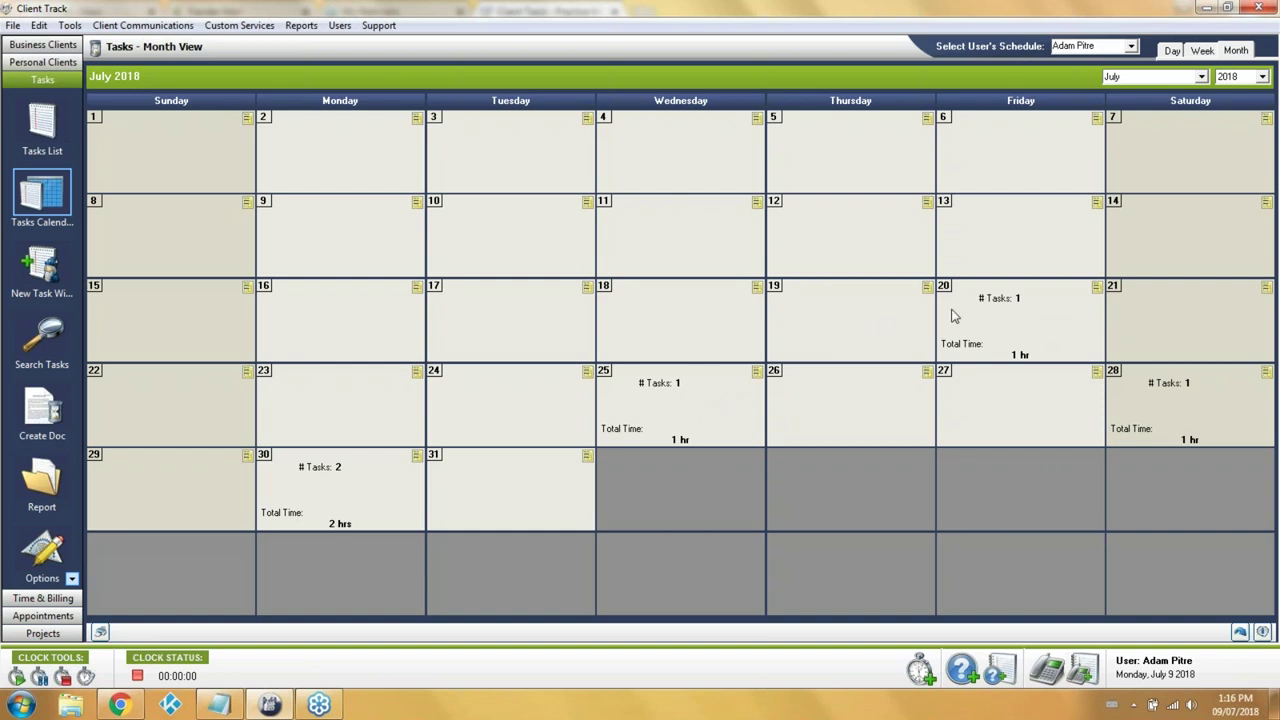
# Drag Sample Beauty Salon's Jul 20 HST return task onto Thursday 19, then go back to the Tasks List
pyautogui.click(1040, 317)
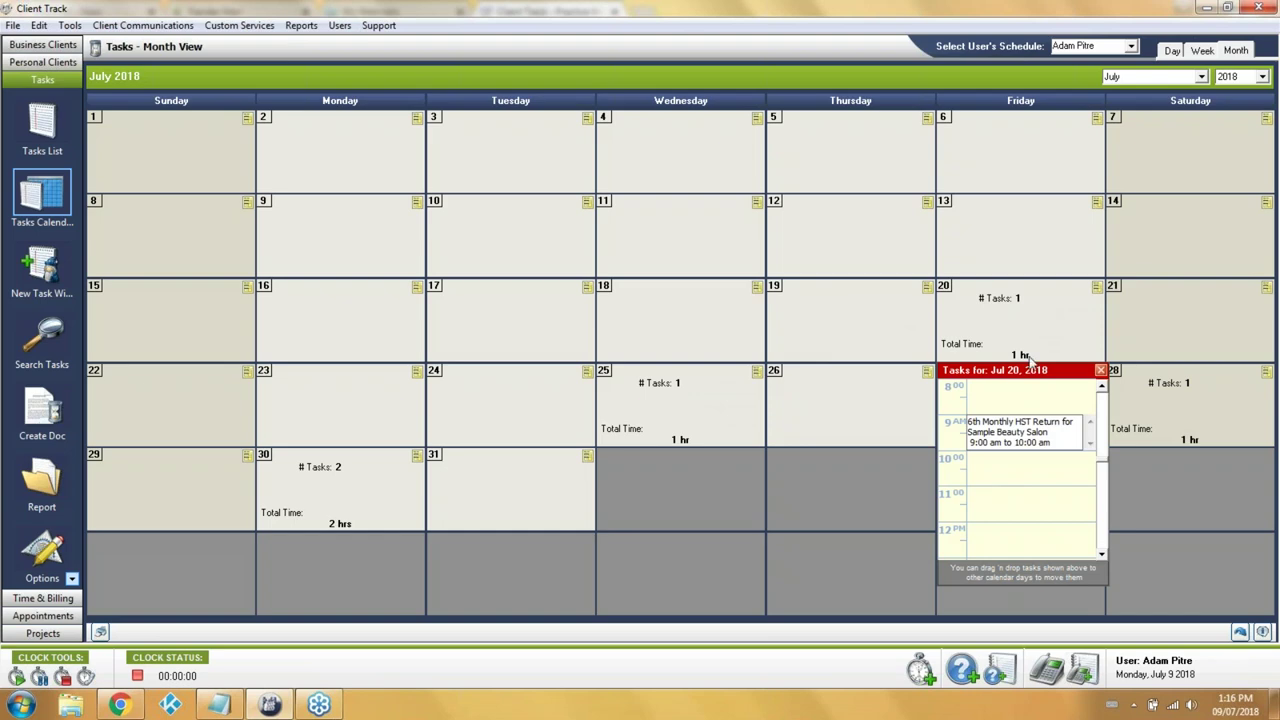
pyautogui.moveTo(1021, 432); pyautogui.dragTo(857, 320)
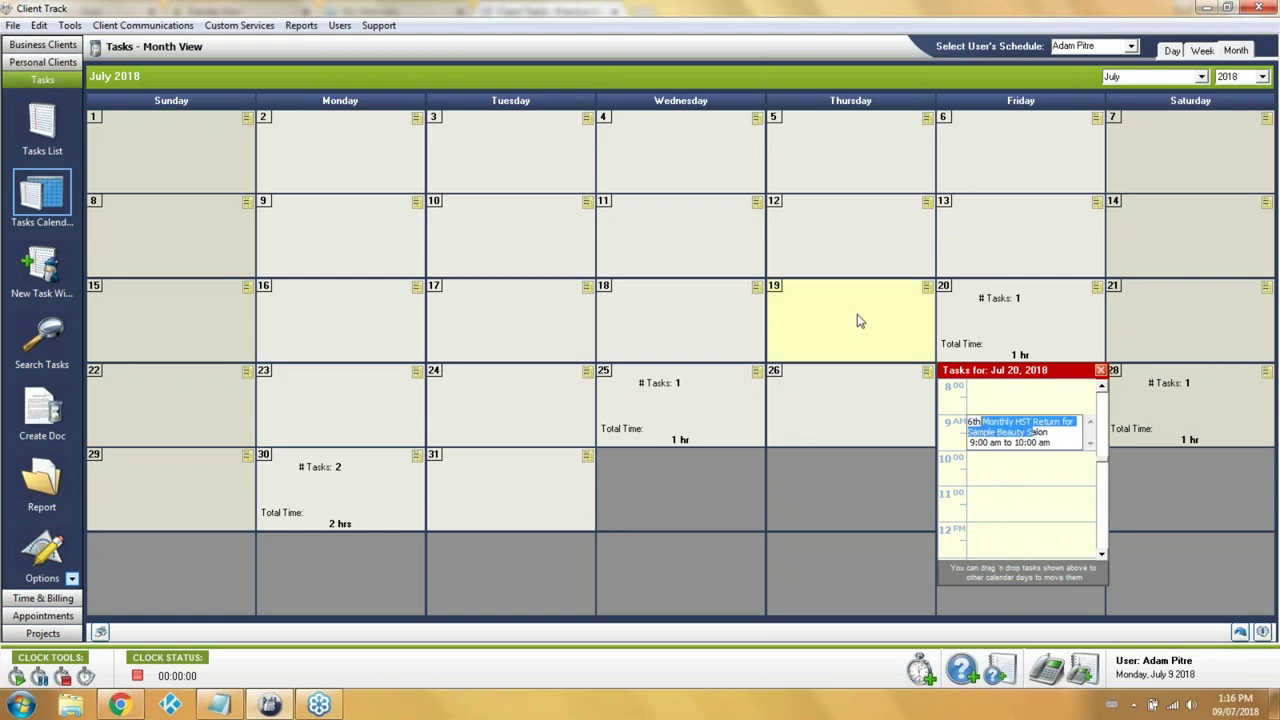
pyautogui.click(1101, 371)
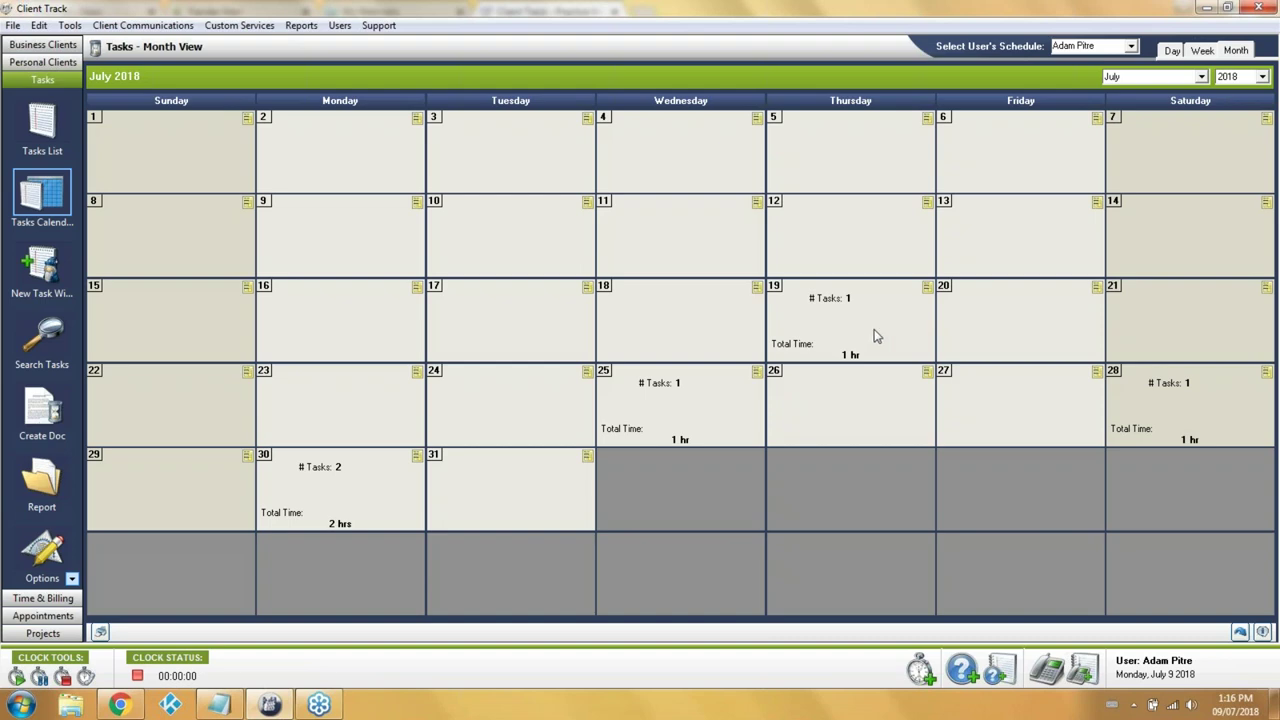
pyautogui.click(42, 130)
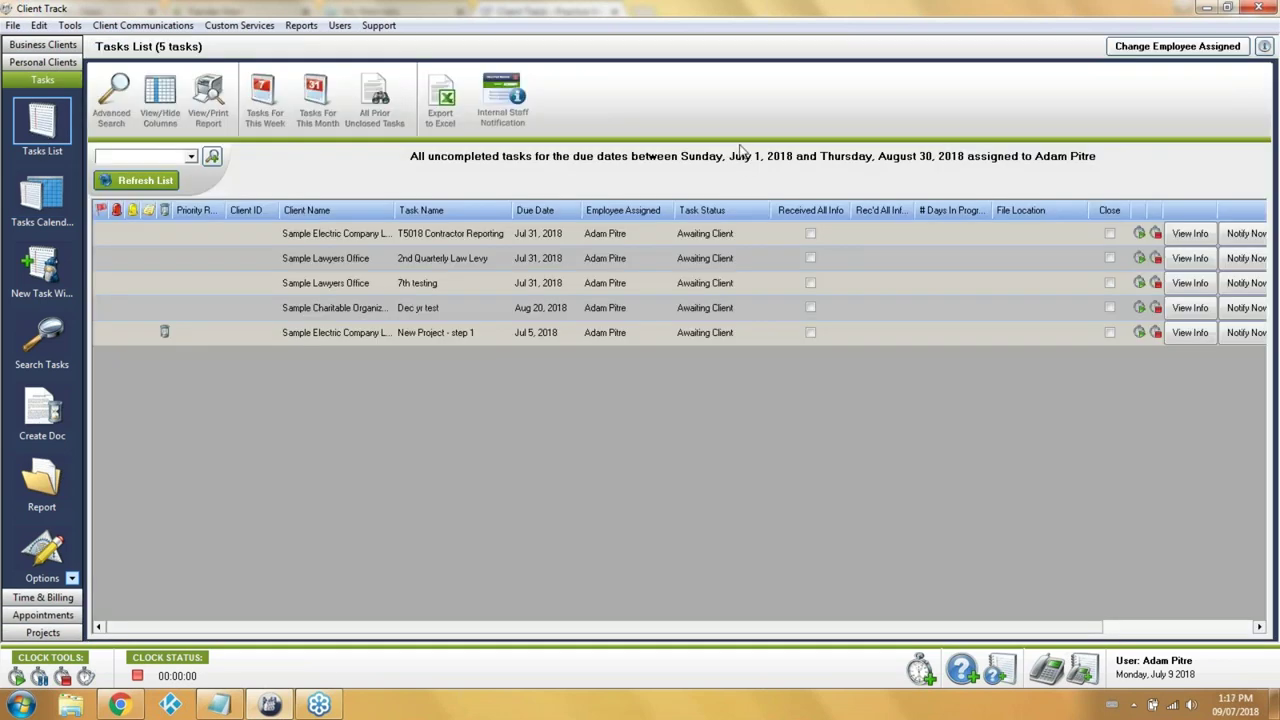
# List this month's tasks, hiding Priority Rank and Client ID and showing Calendar Date
pyautogui.click(318, 100)
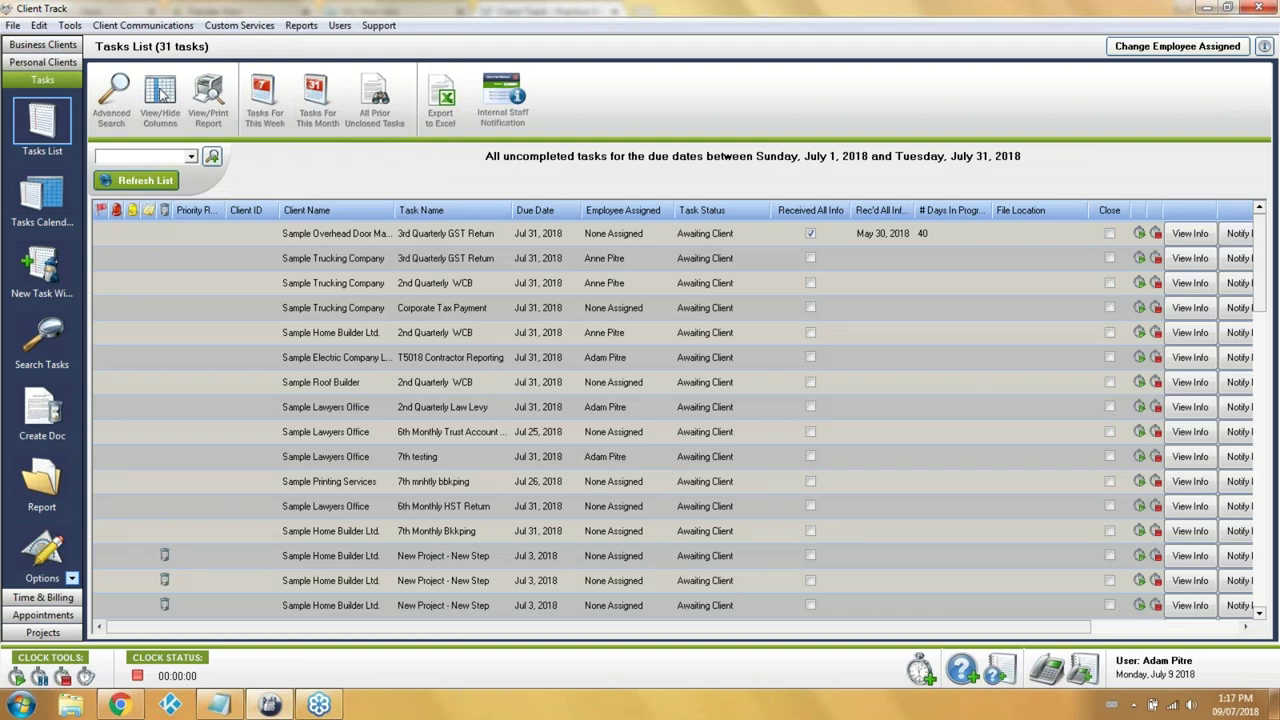
pyautogui.click(160, 95)
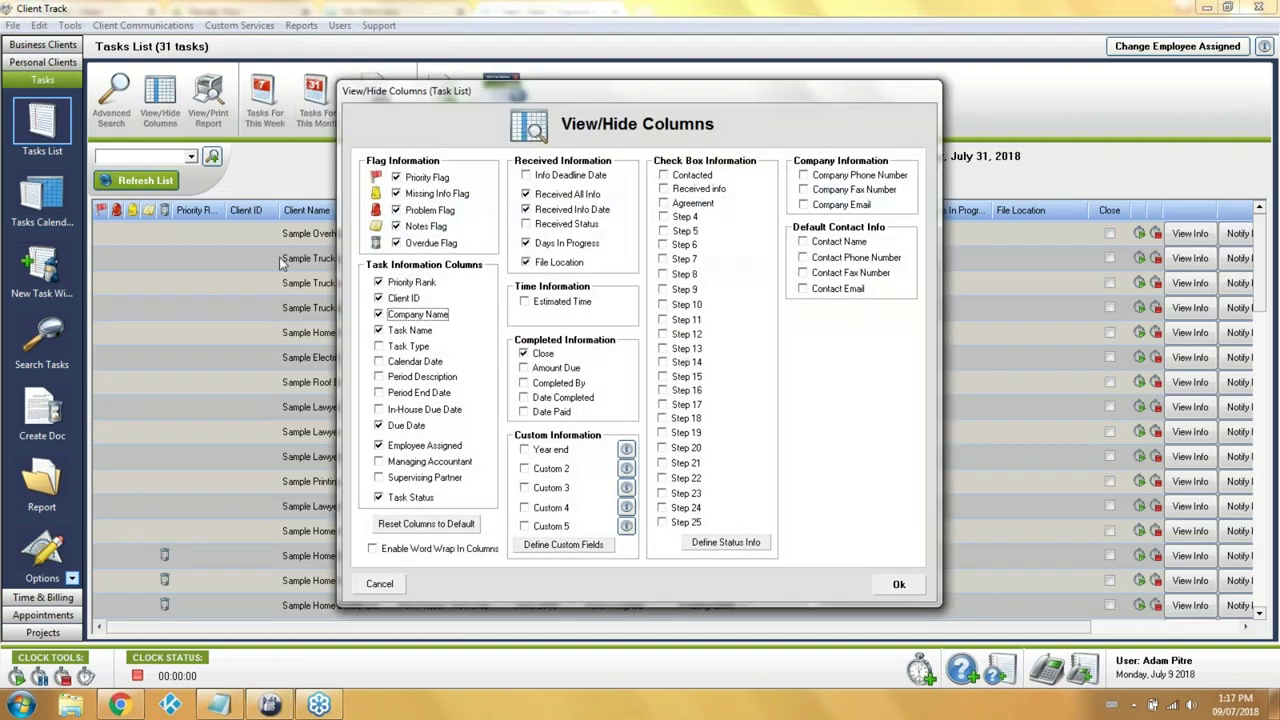
pyautogui.click(408, 283)
pyautogui.click(404, 298)
pyautogui.click(407, 362)
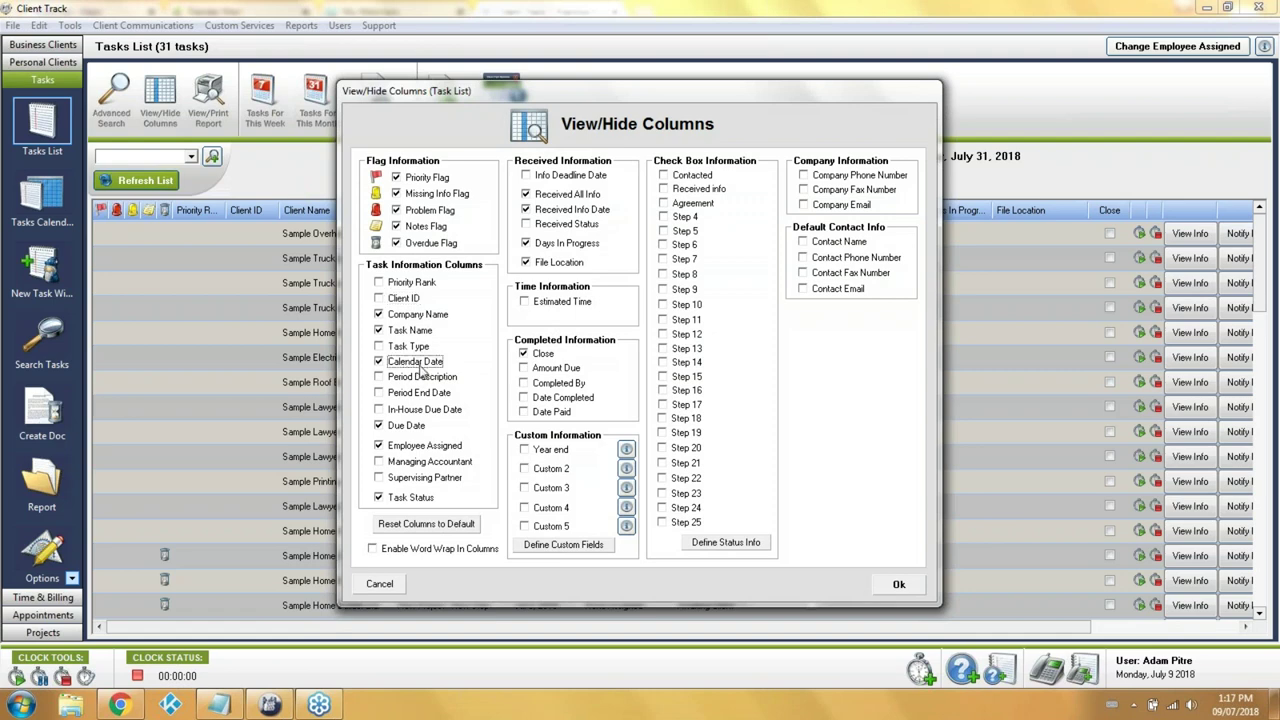
pyautogui.click(901, 584)
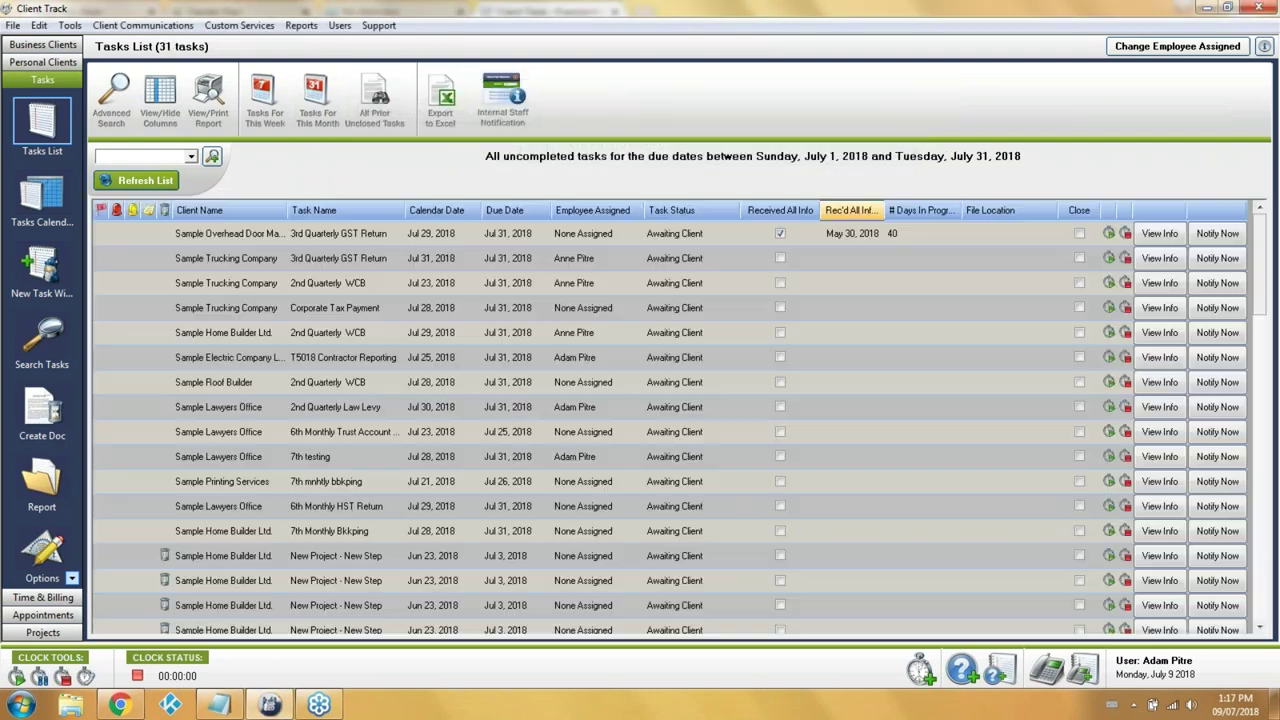
pyautogui.doubleClick(431, 234)
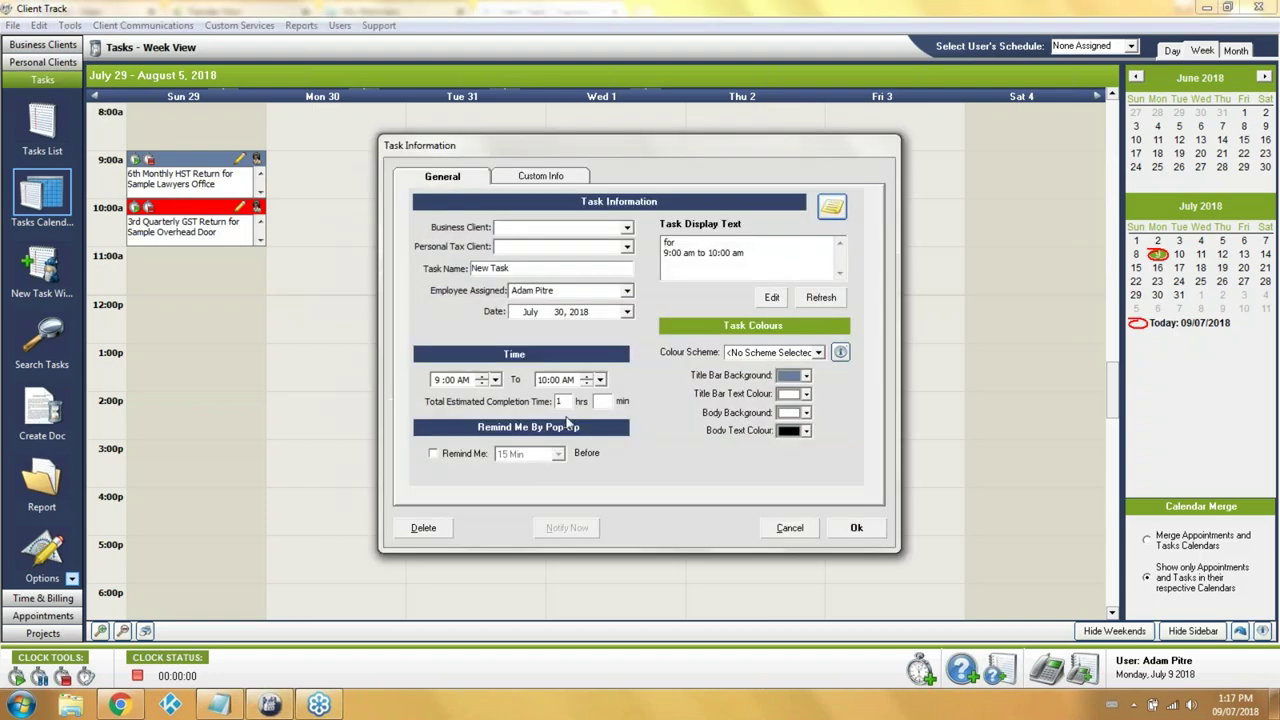
# Move the 6th Monthly HST Return and 3rd Quarterly GST Return tasks from Sunday 29 to Monday 30
pyautogui.click(782, 528)
pyautogui.moveTo(187, 161); pyautogui.dragTo(333, 158)
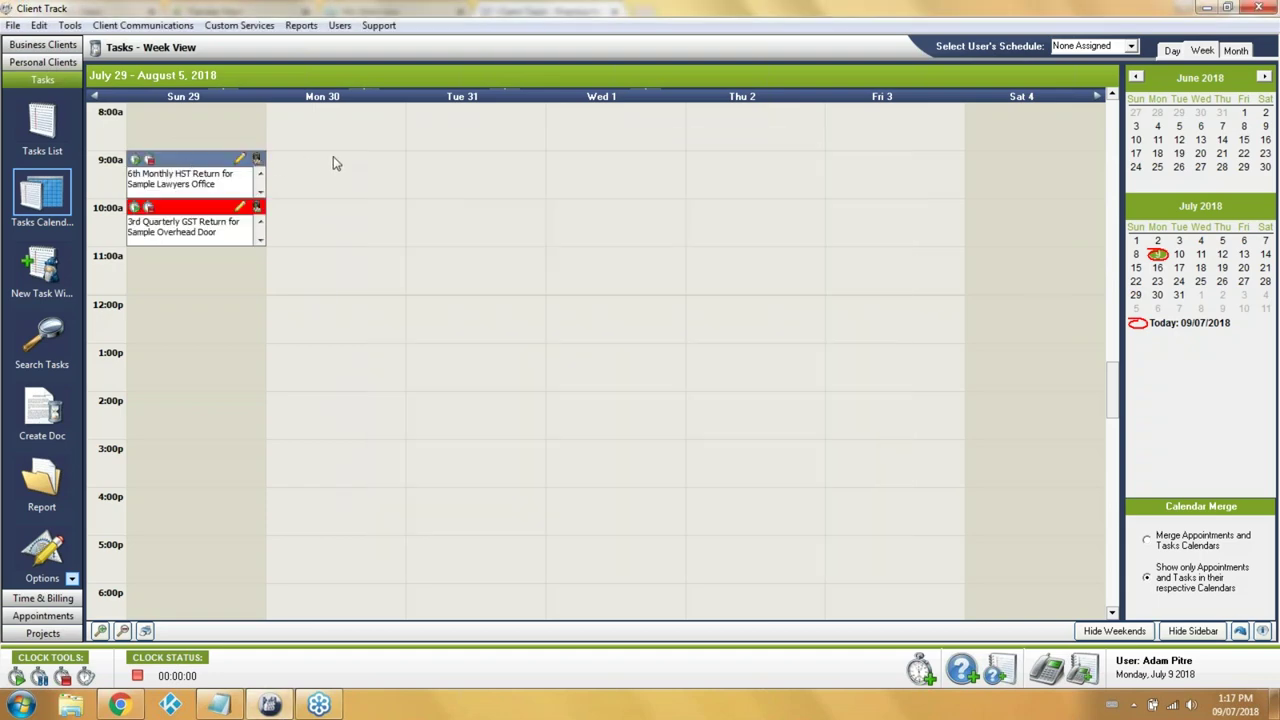
pyautogui.moveTo(198, 208); pyautogui.dragTo(326, 218)
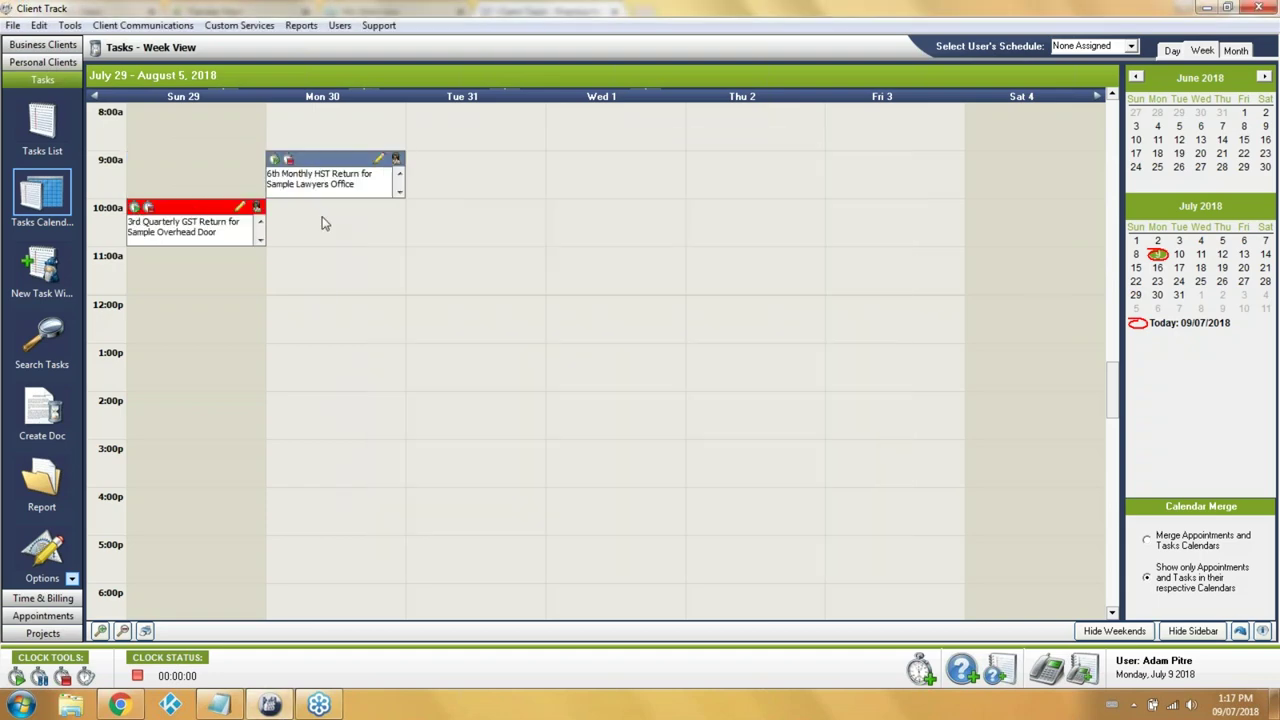
pyautogui.click(42, 125)
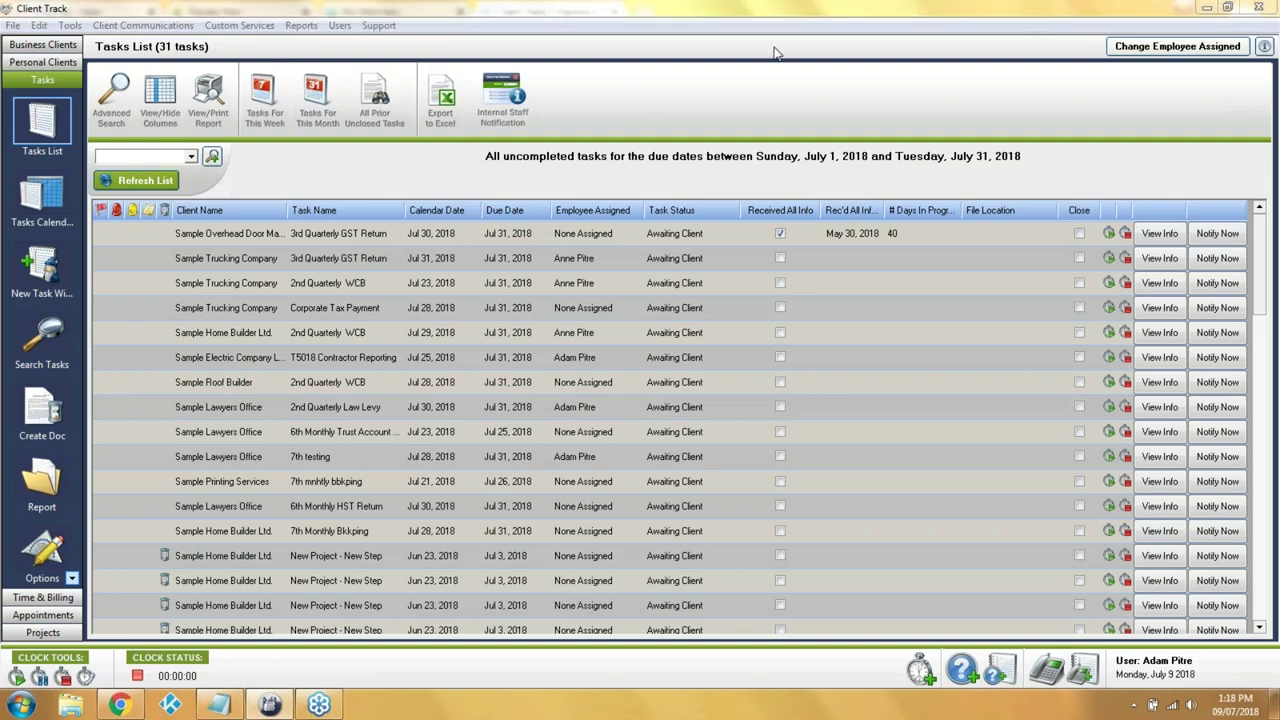
# Reassign the 3rd Quarterly GST Return task to another employee and set its status to In Progress
pyautogui.click(738, 62)
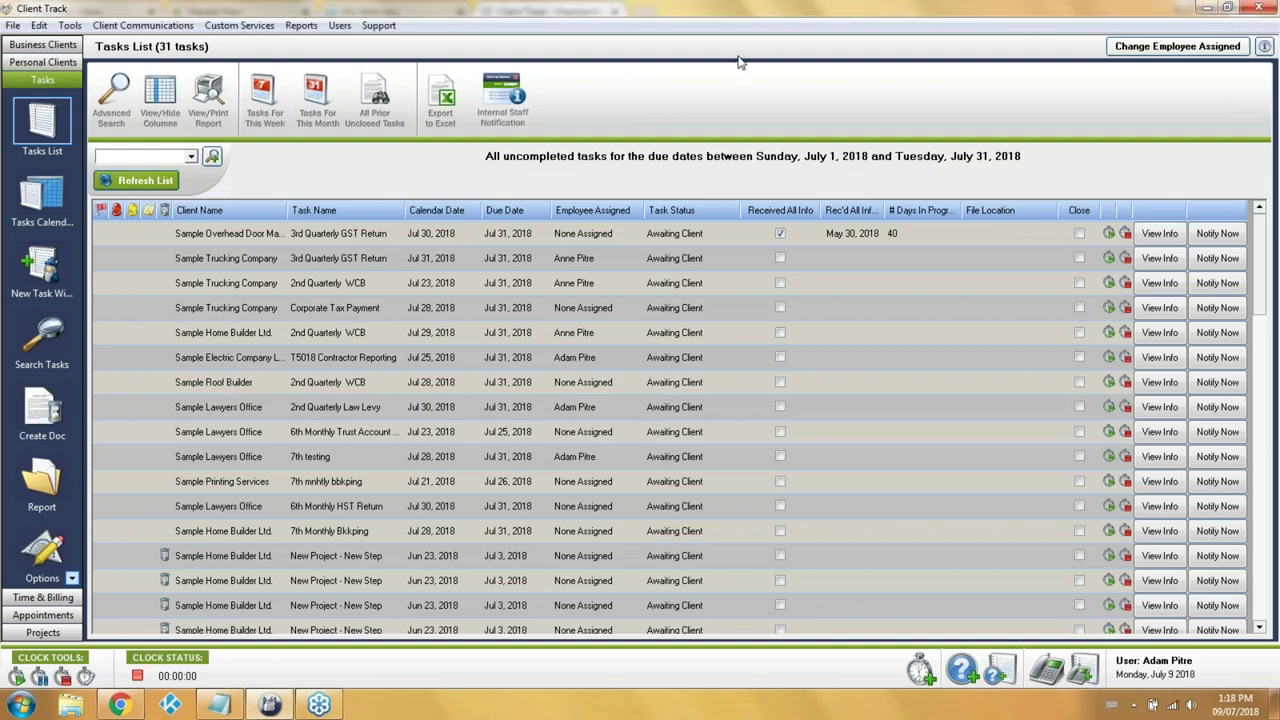
pyautogui.click(602, 233)
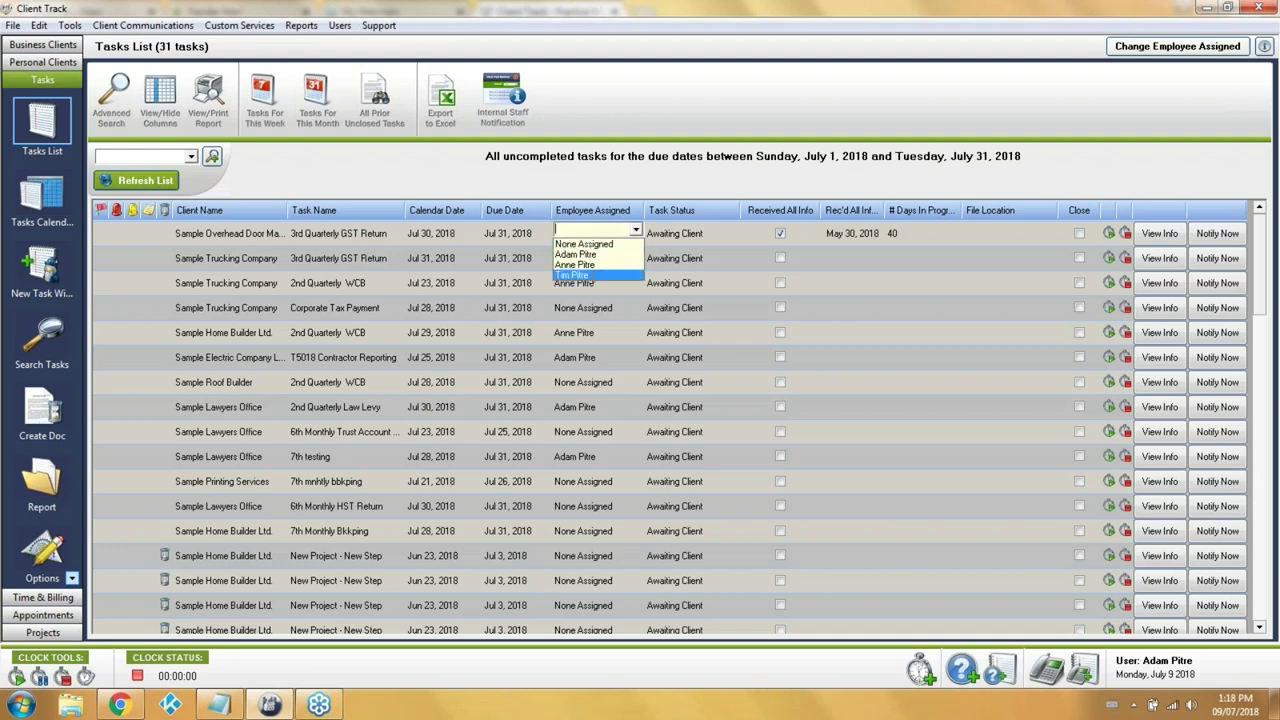
pyautogui.click(580, 274)
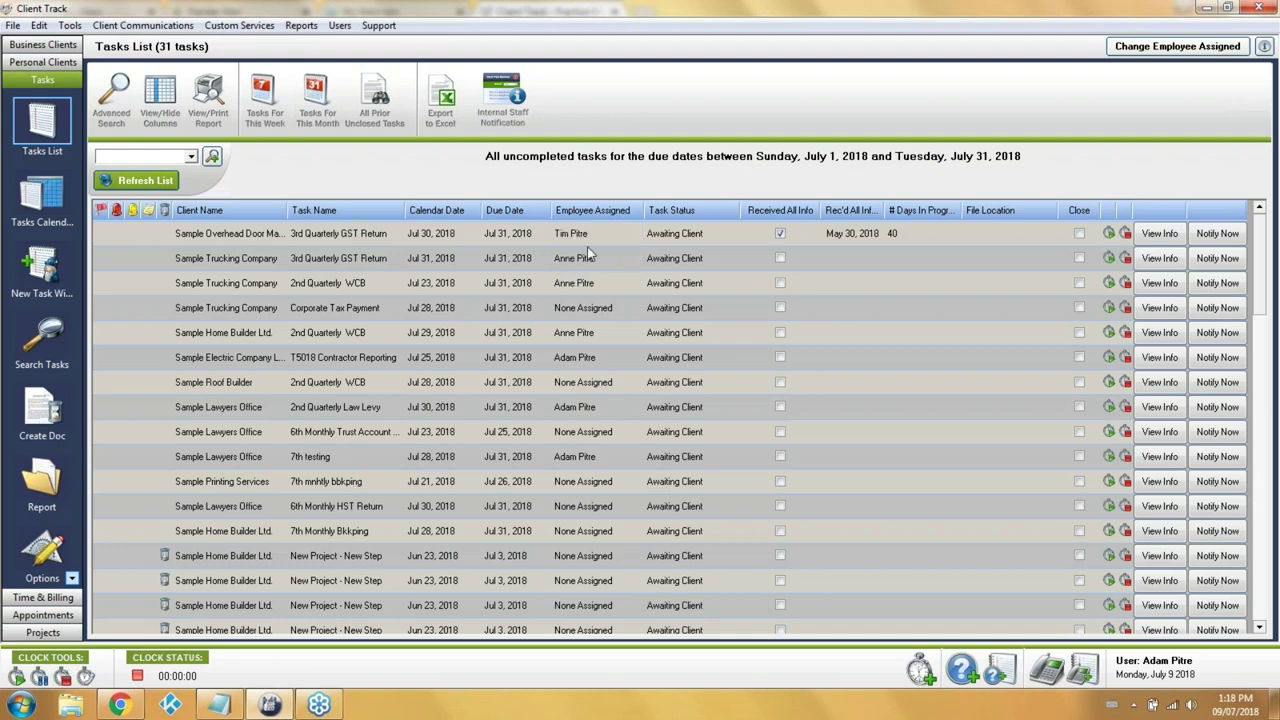
pyautogui.click(709, 232)
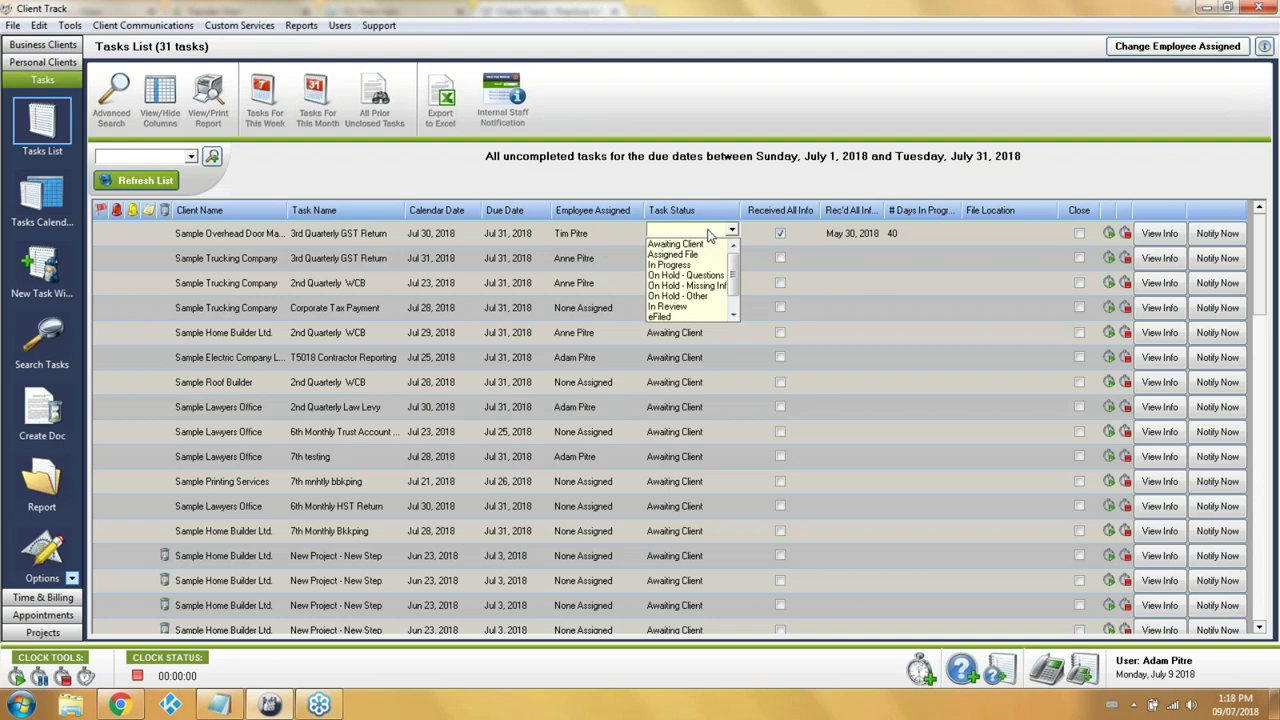
pyautogui.click(670, 264)
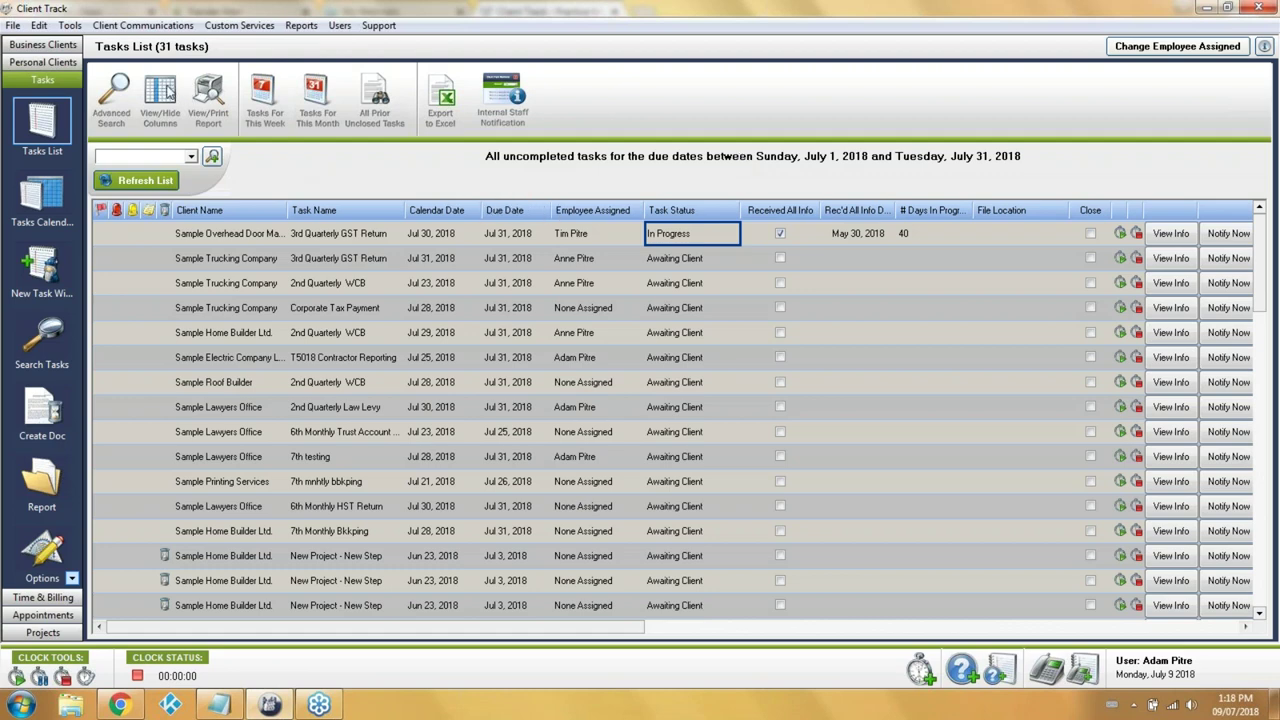
pyautogui.click(168, 96)
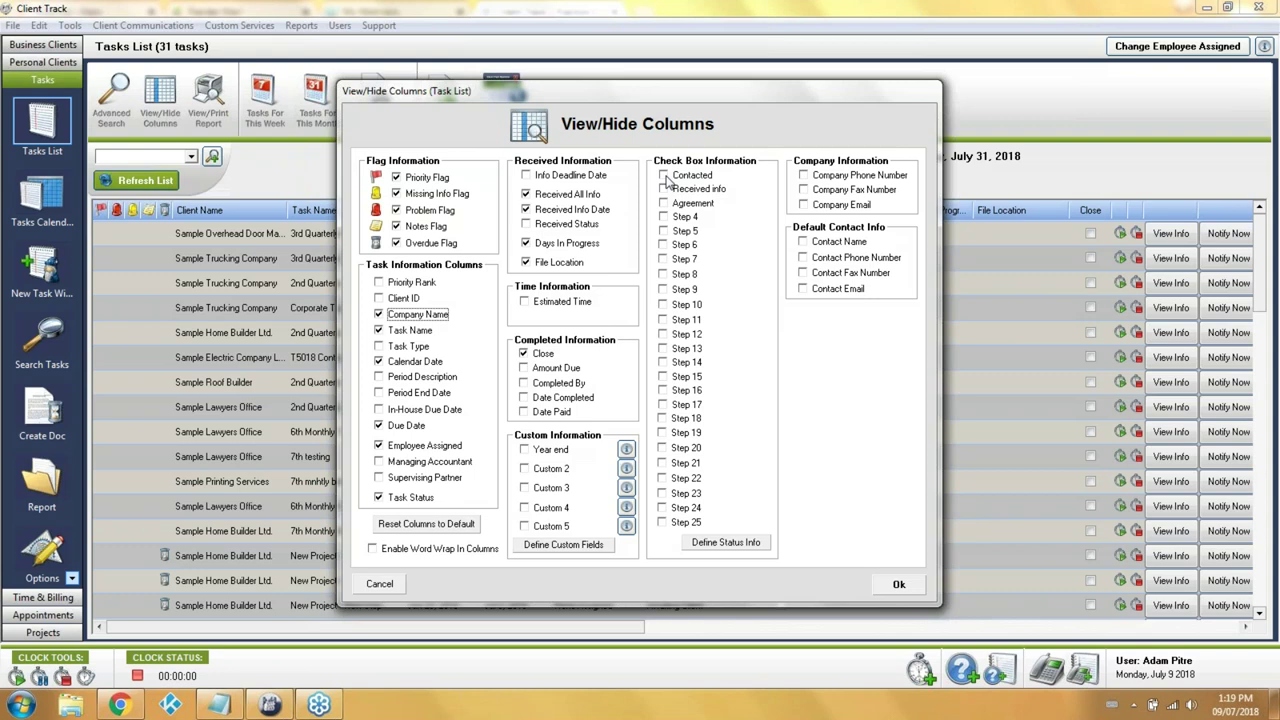
# Tick the Contacted, Received info and Agreement columns in View/Hide Columns
pyautogui.click(664, 176)
pyautogui.click(663, 189)
pyautogui.click(663, 203)
# Review the status names and colours in Define Status Info, then apply the column choices
pyautogui.click(727, 543)
pyautogui.moveTo(500, 208); pyautogui.dragTo(448, 212)
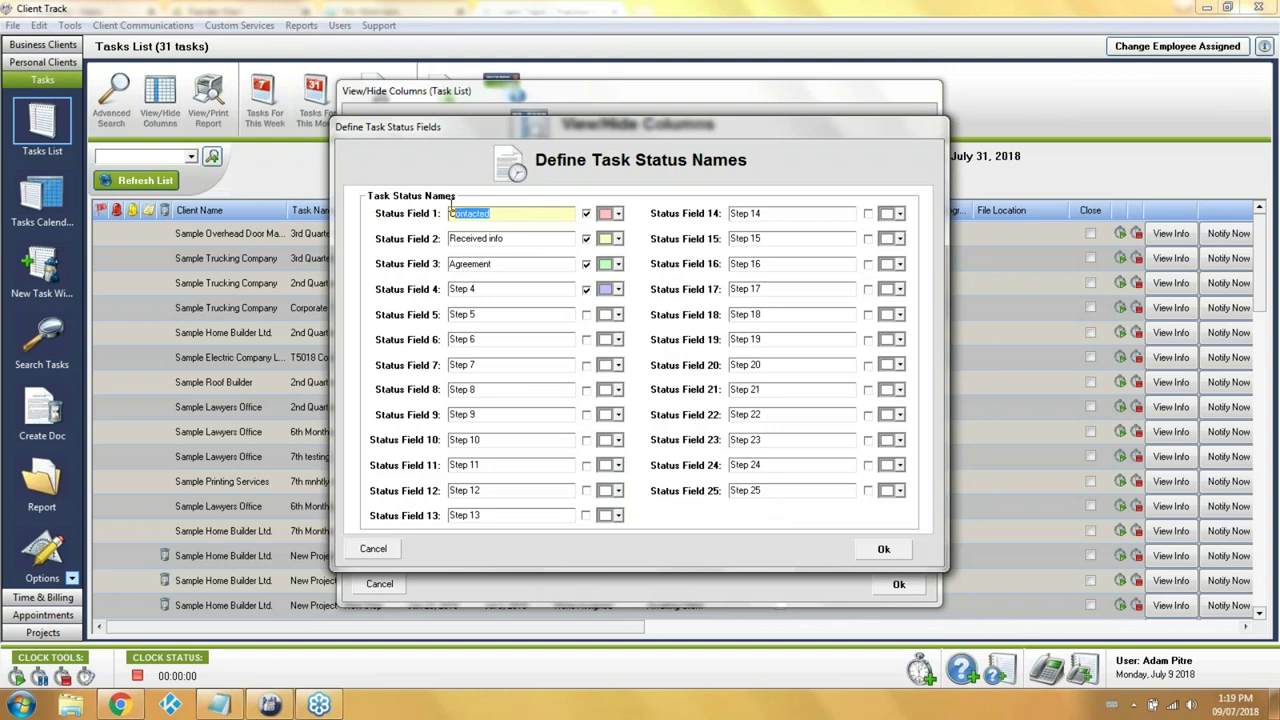
pyautogui.moveTo(518, 238); pyautogui.dragTo(440, 233)
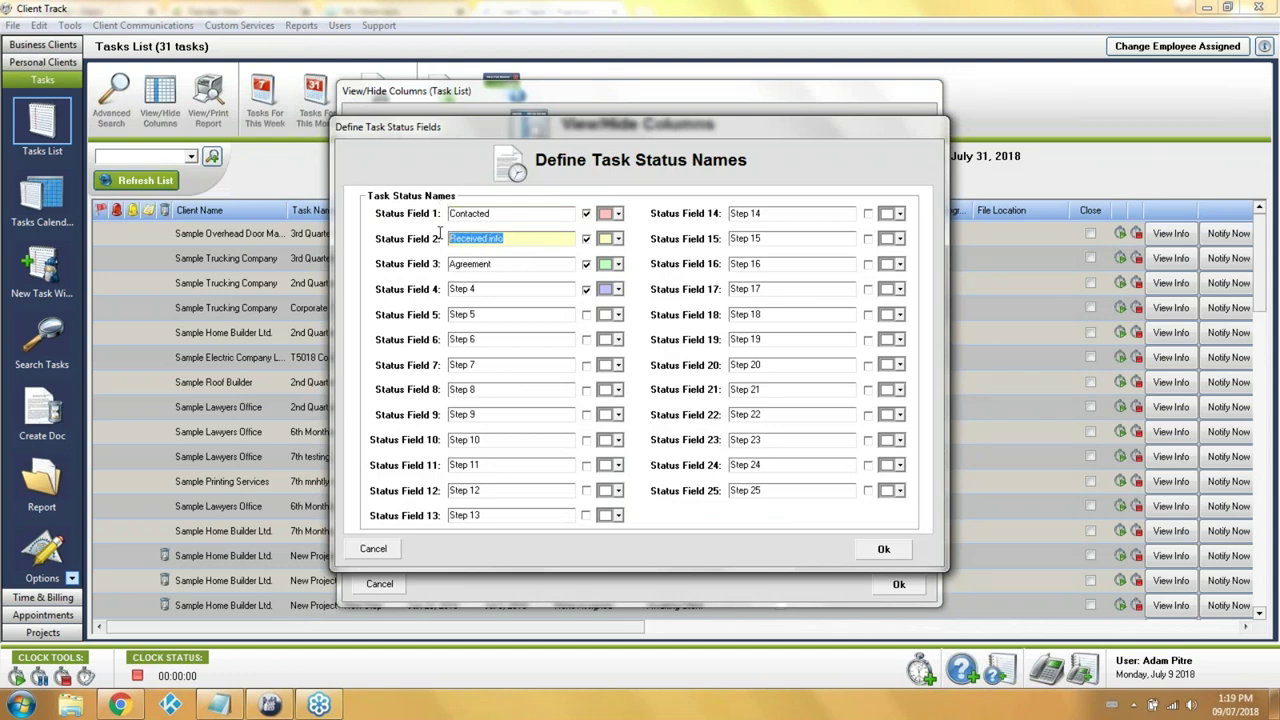
pyautogui.moveTo(504, 264); pyautogui.dragTo(441, 261)
pyautogui.click(528, 267)
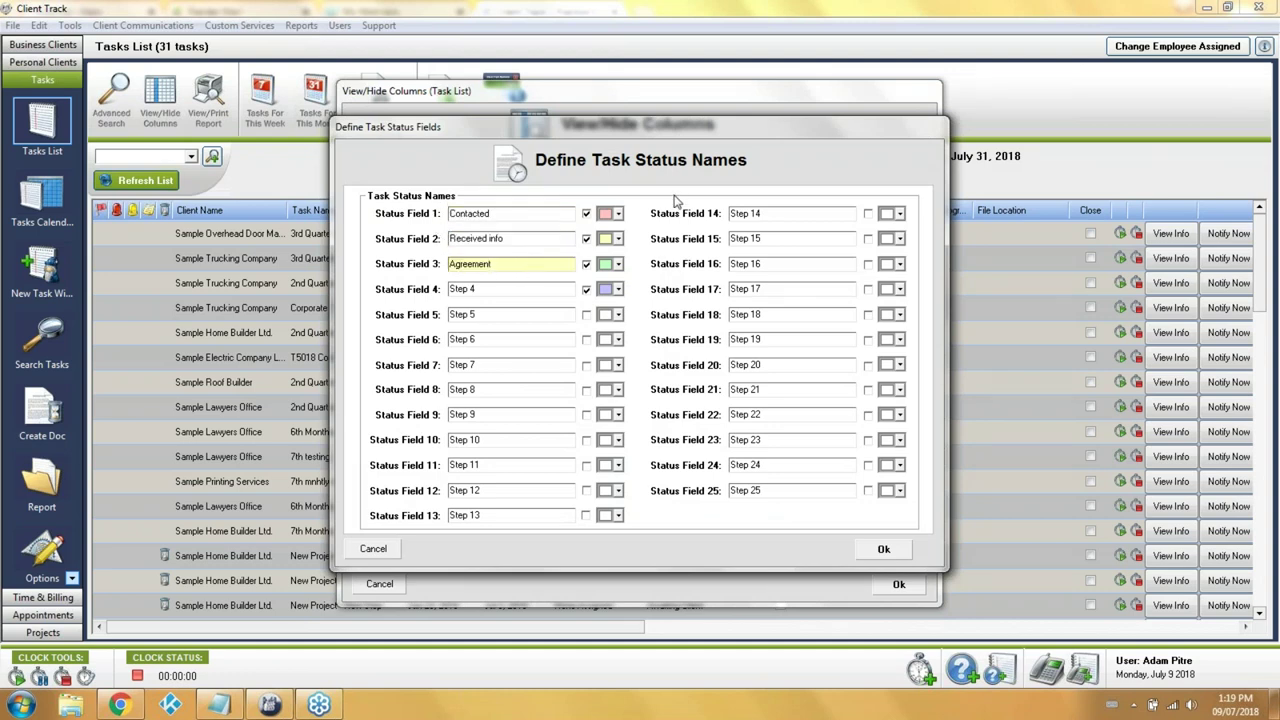
pyautogui.click(619, 215)
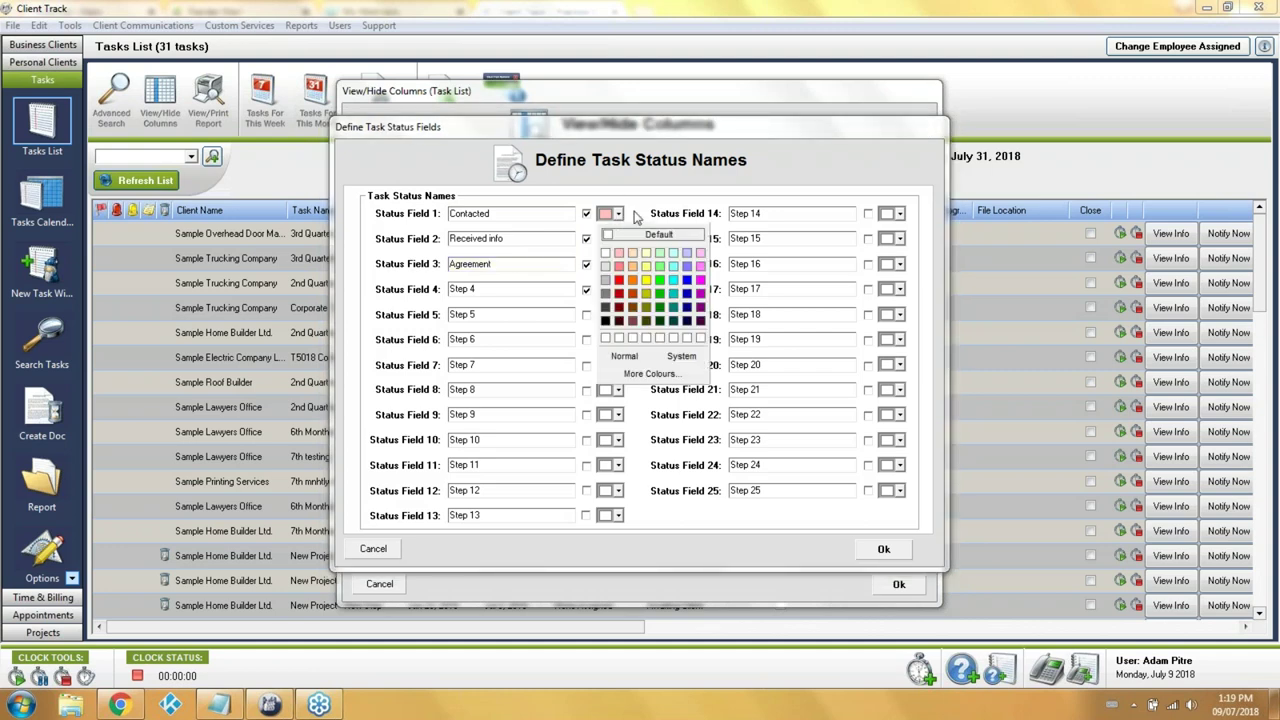
pyautogui.click(636, 218)
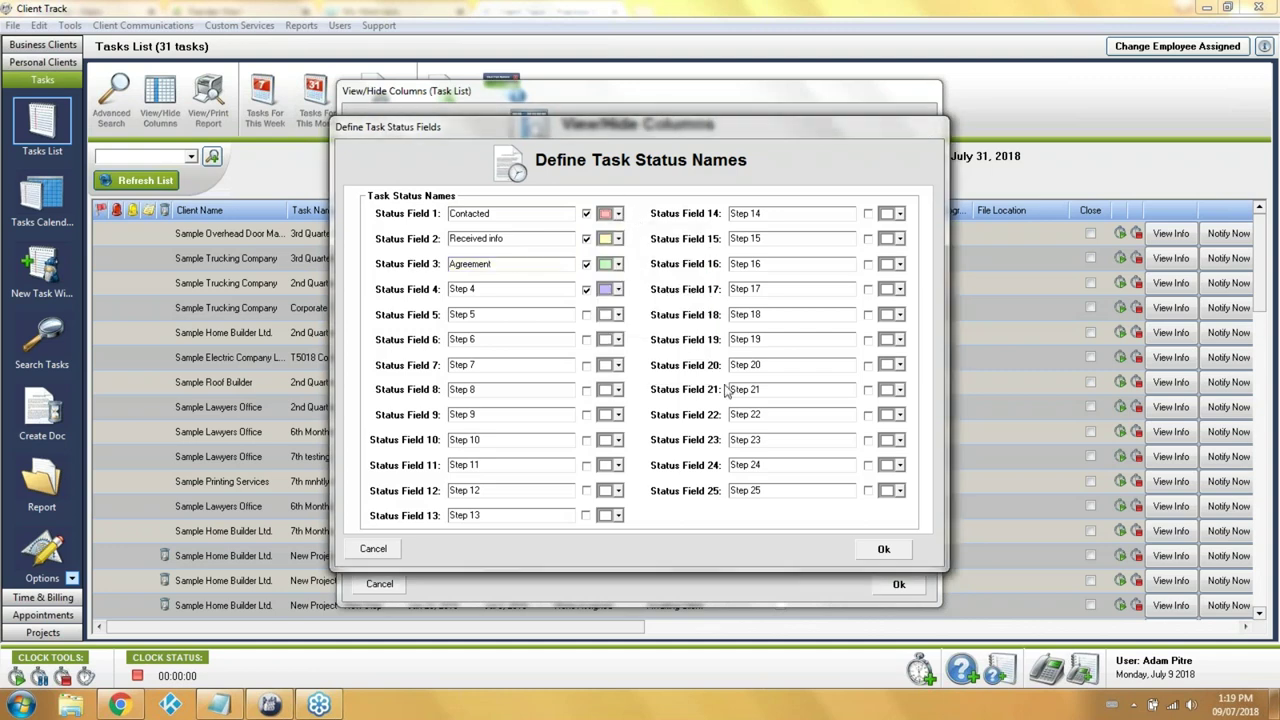
pyautogui.click(864, 551)
pyautogui.click(896, 584)
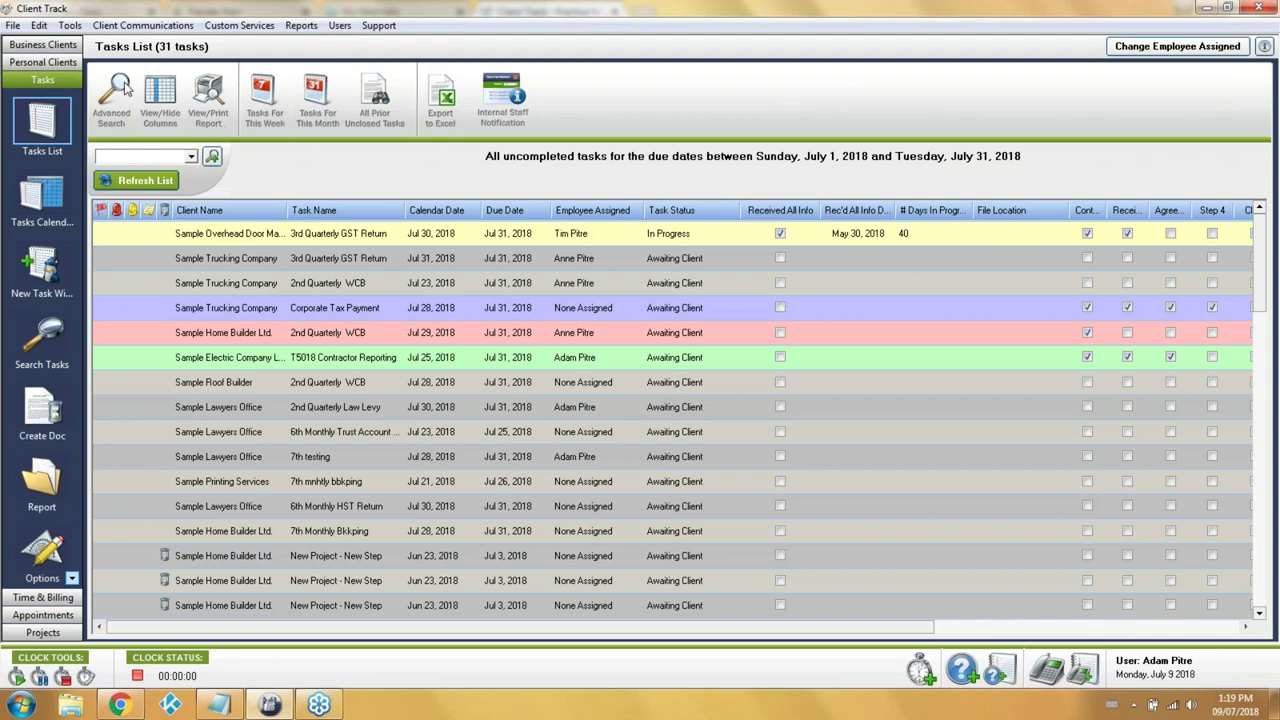
# Open and cancel Advanced Search, then bring the status columns into view
pyautogui.click(120, 92)
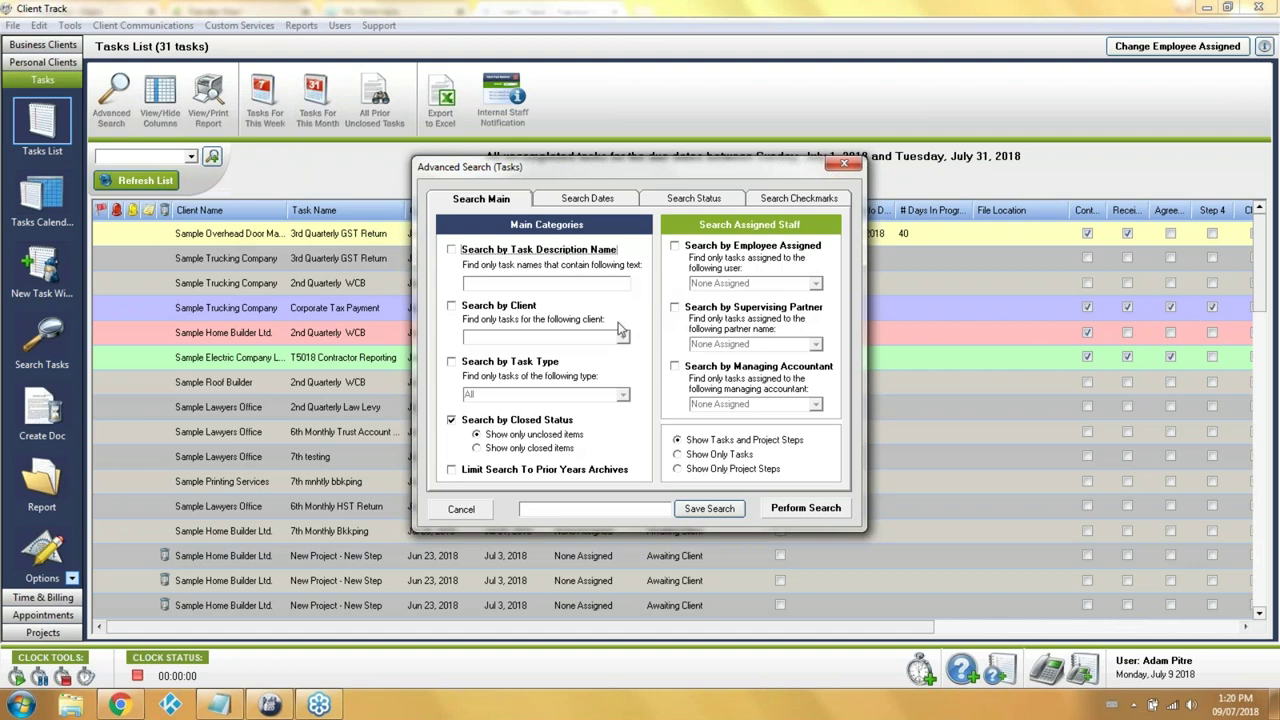
pyautogui.click(460, 512)
pyautogui.moveTo(772, 632); pyautogui.dragTo(988, 631)
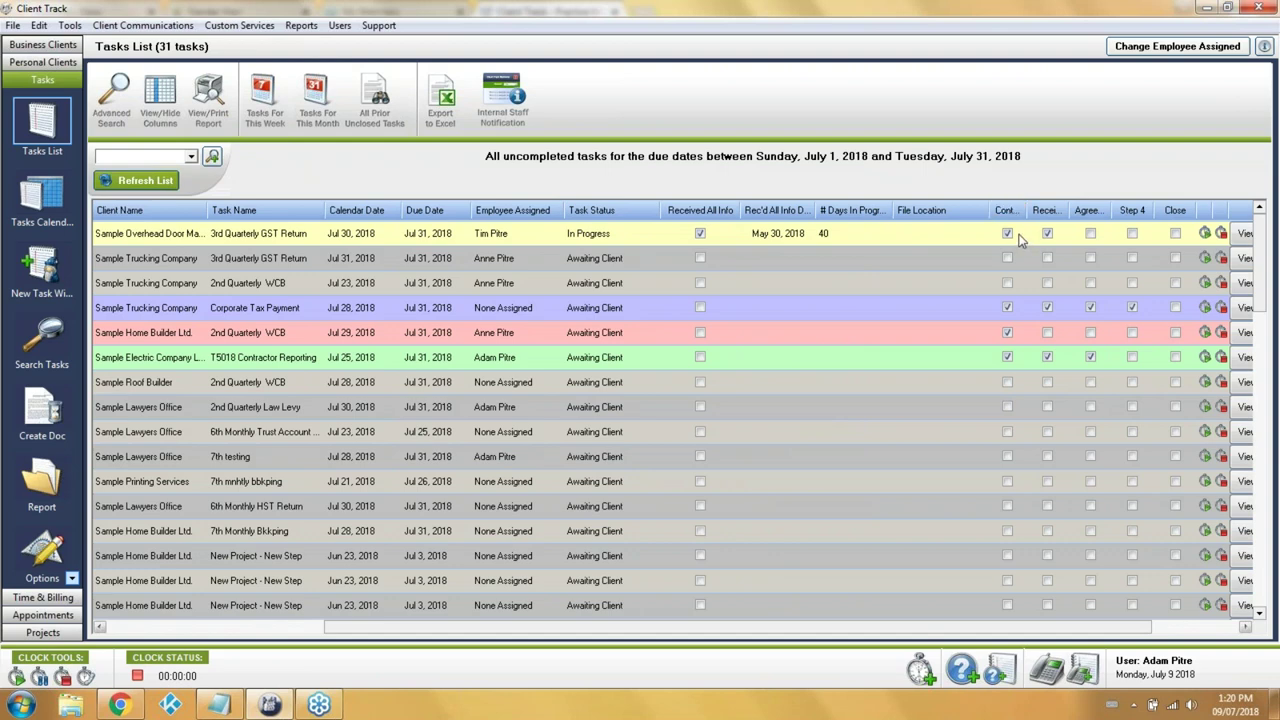
# Confirm the first task's Contacted step details and reopen Advanced Search on Search Checkmarks
pyautogui.click(1020, 238)
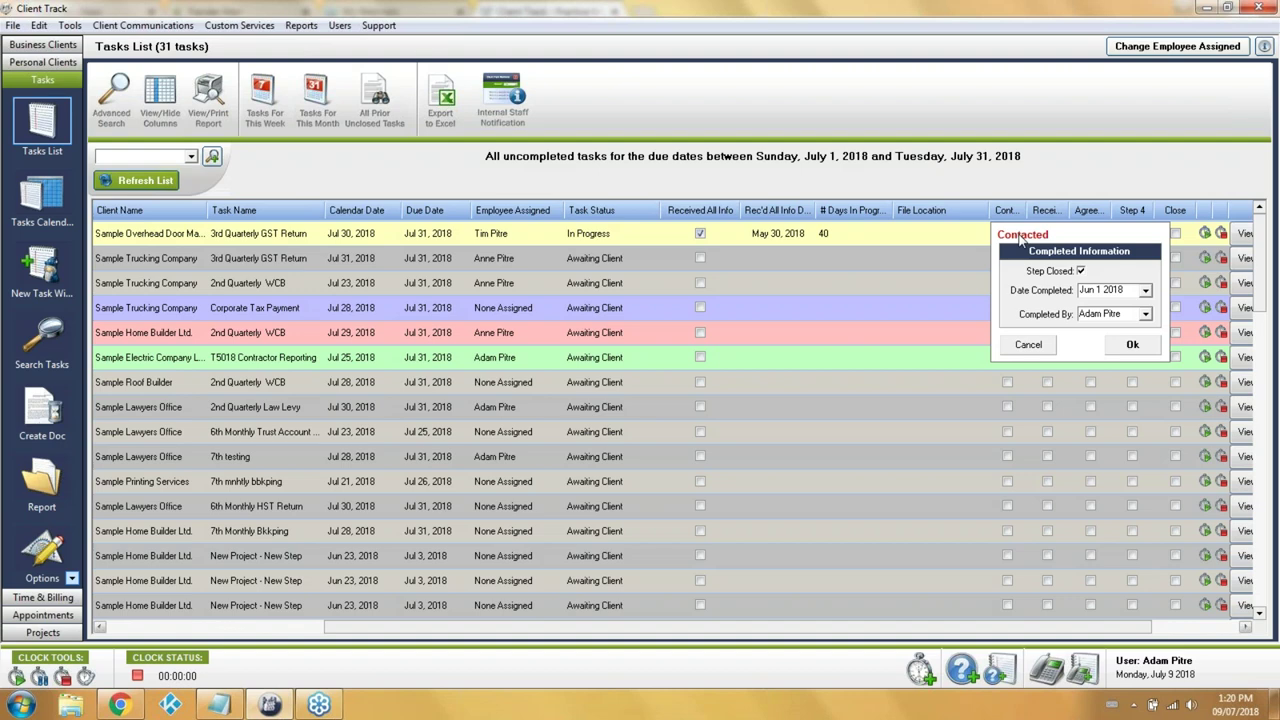
pyautogui.click(1045, 344)
pyautogui.click(126, 84)
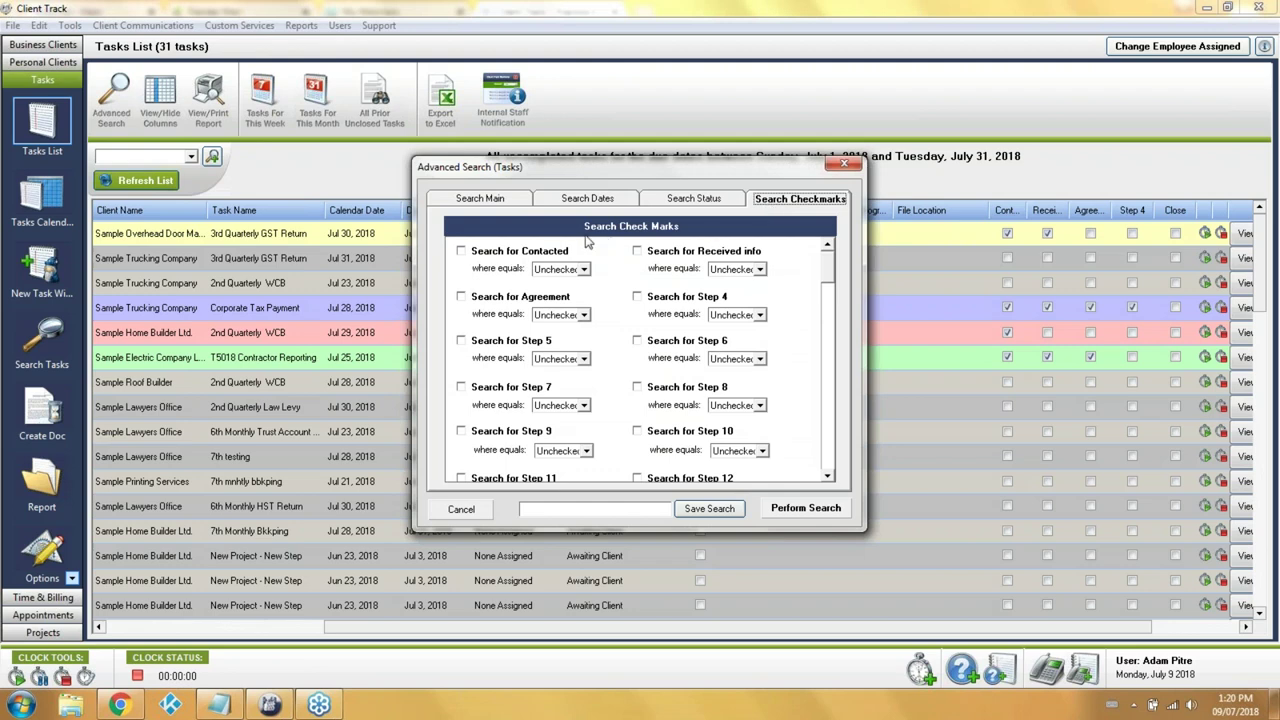
# Try the Contacted checkmark filter, then untick it and cancel the advanced task search
pyautogui.click(556, 251)
pyautogui.click(584, 269)
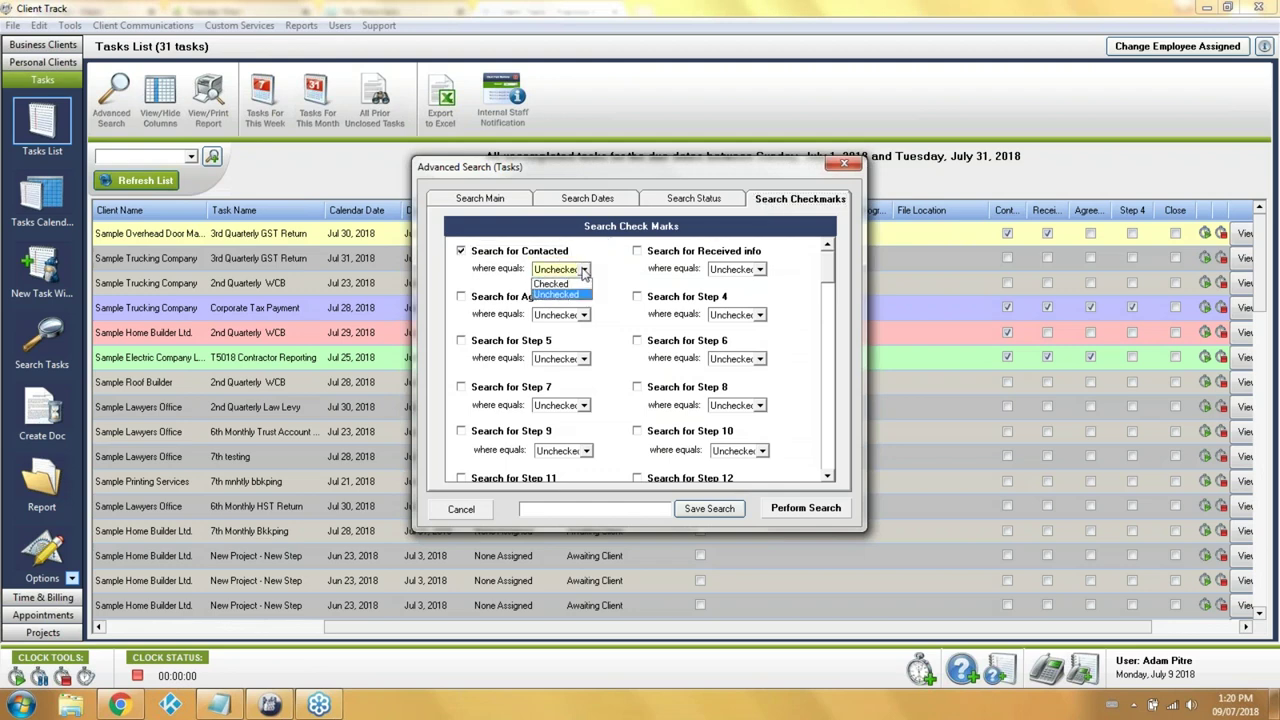
pyautogui.click(613, 258)
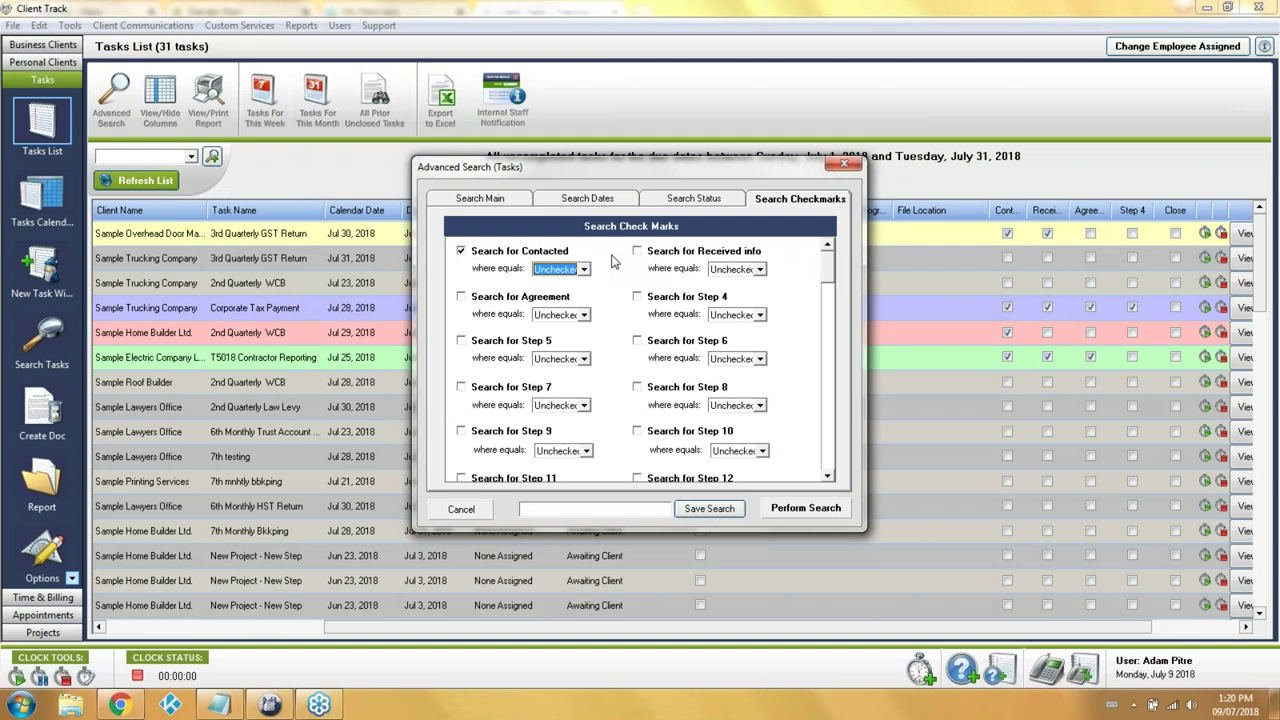
pyautogui.click(558, 253)
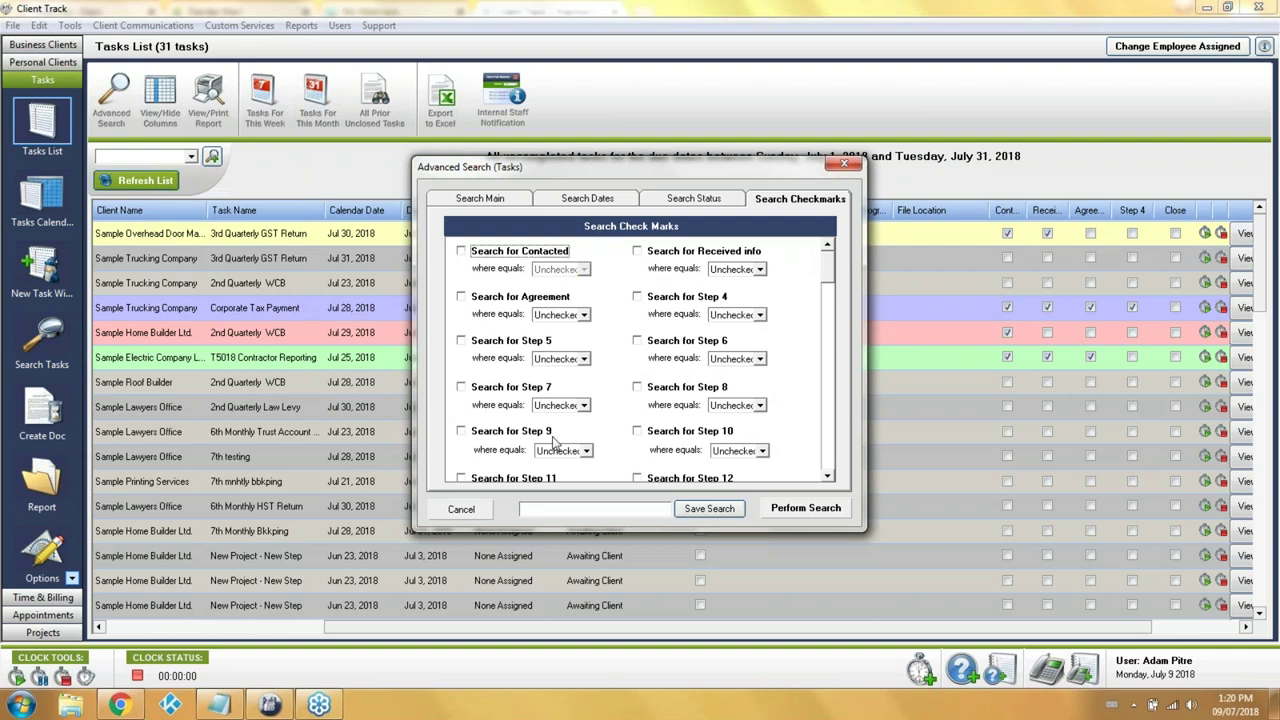
pyautogui.click(476, 508)
pyautogui.click(963, 664)
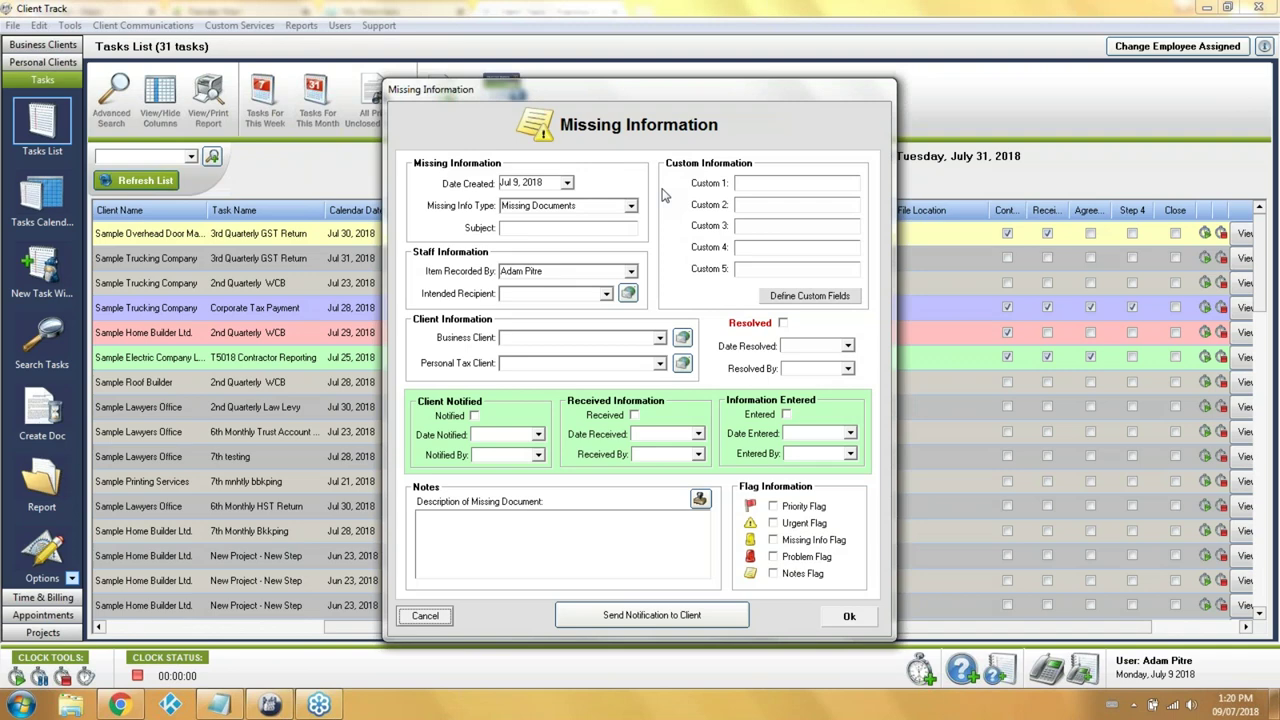
pyautogui.click(427, 616)
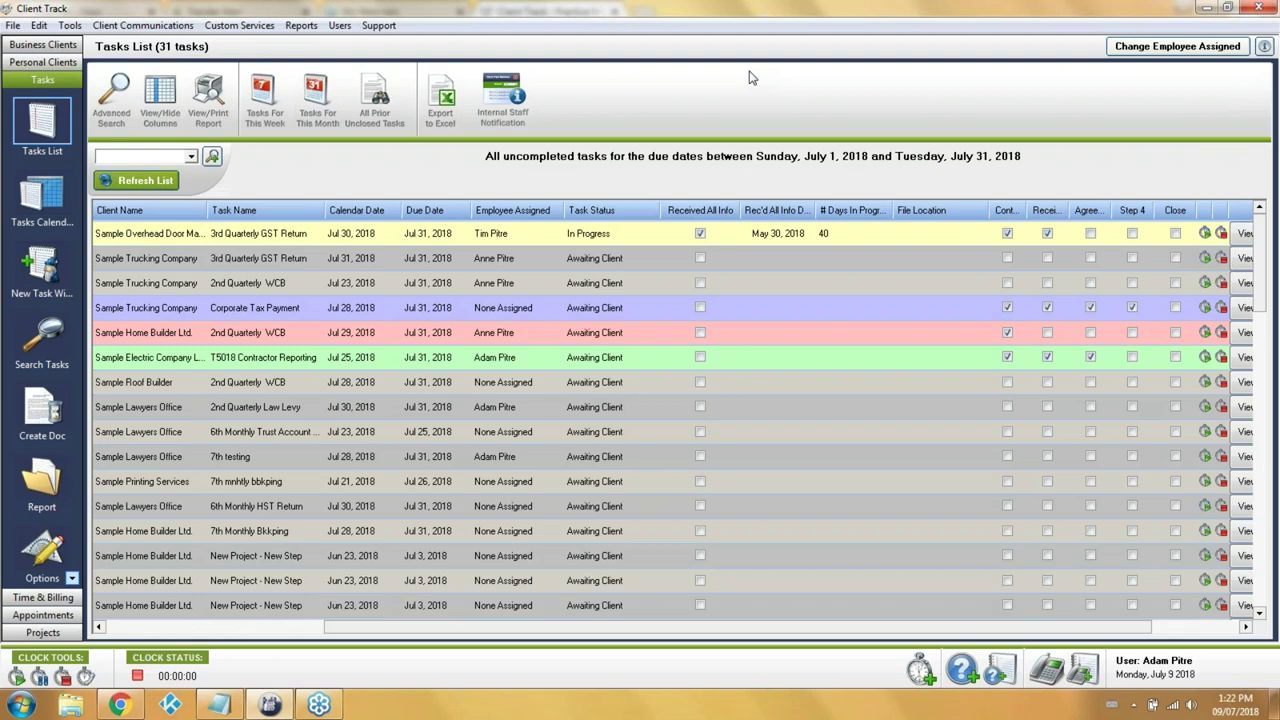
# In the personal client's Employment checklist, mark T5007 as received on July 9, 2018
pyautogui.click(42, 62)
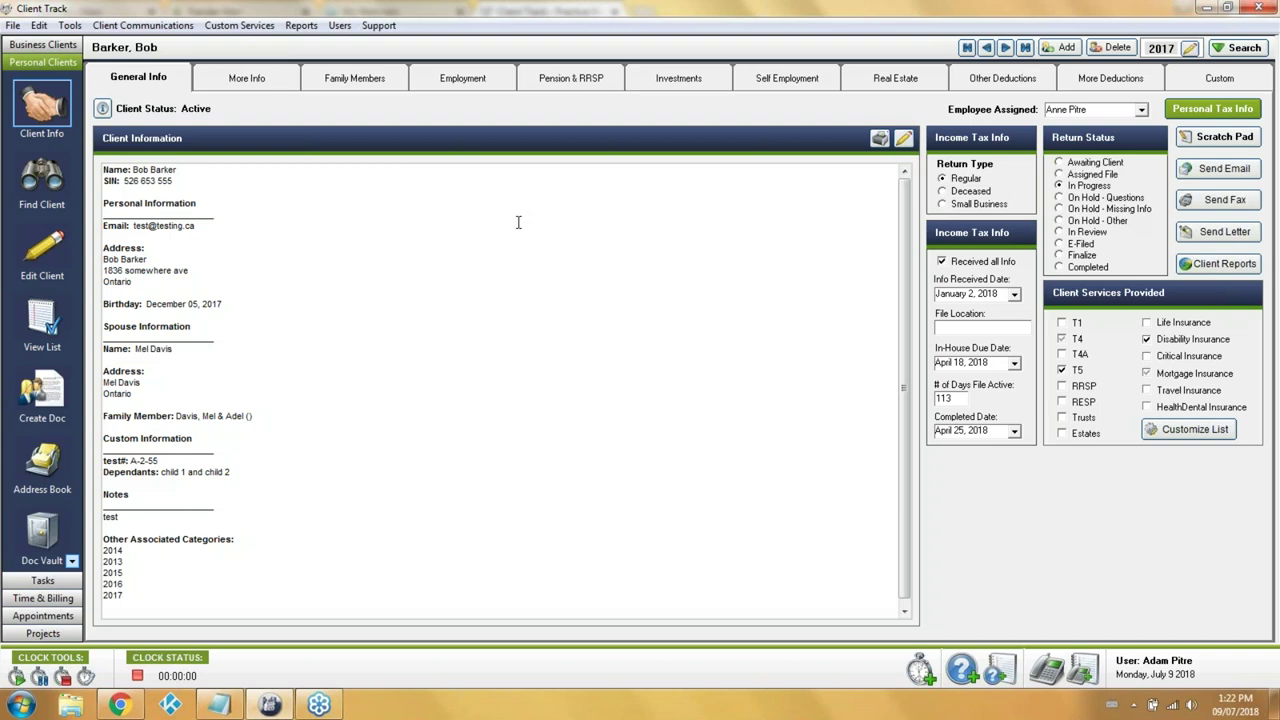
pyautogui.click(480, 82)
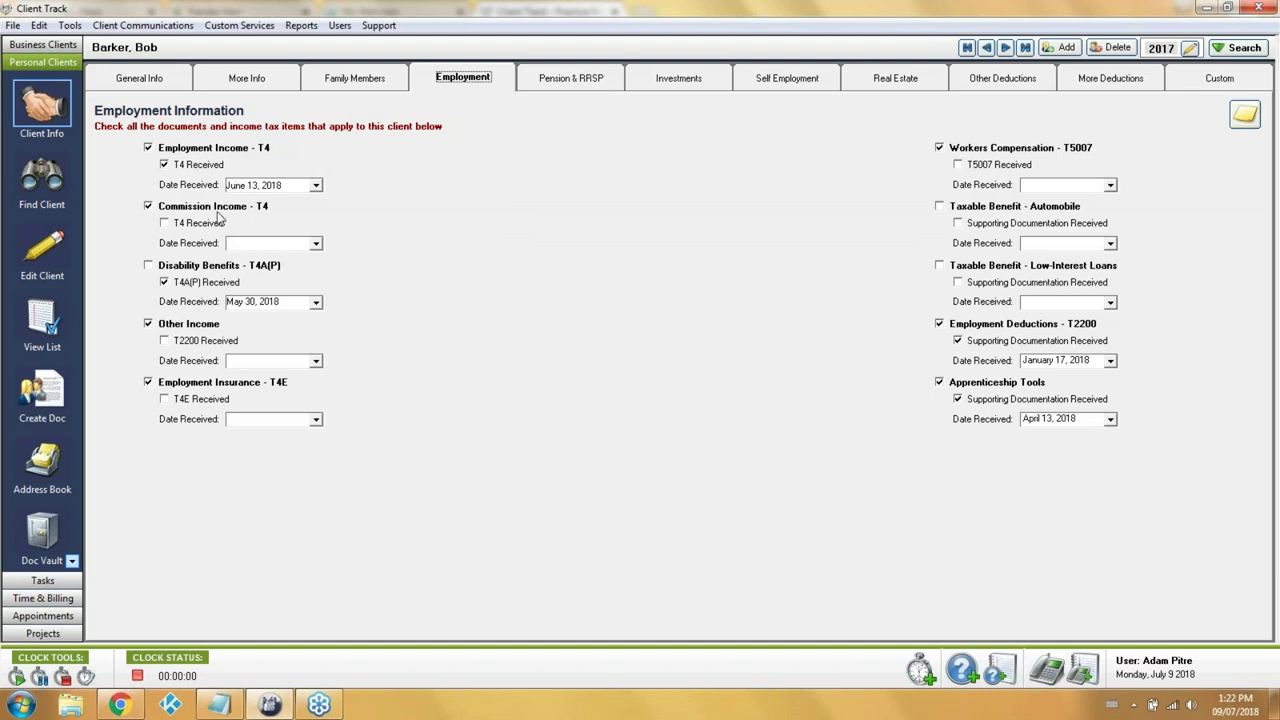
pyautogui.click(957, 210)
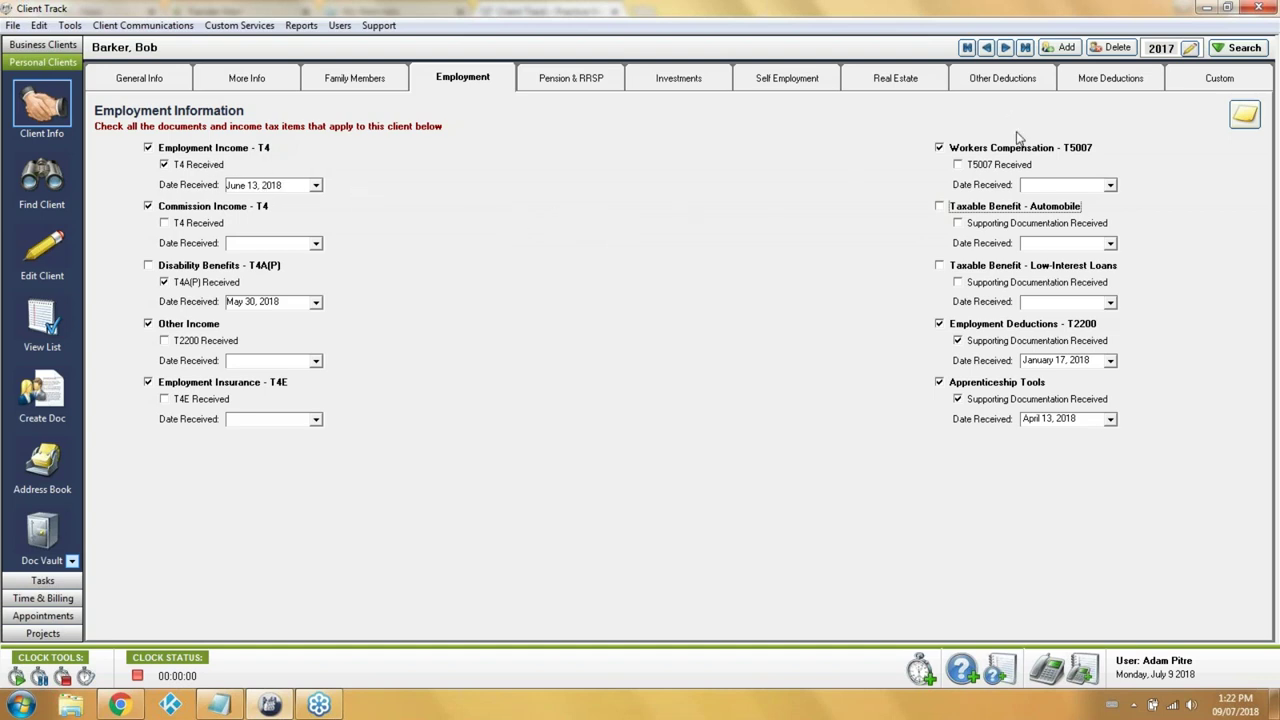
pyautogui.click(984, 165)
# Review the Pension & RRSP, Investments and Self Employment checklists, then open the Reports list
pyautogui.click(586, 80)
pyautogui.click(665, 82)
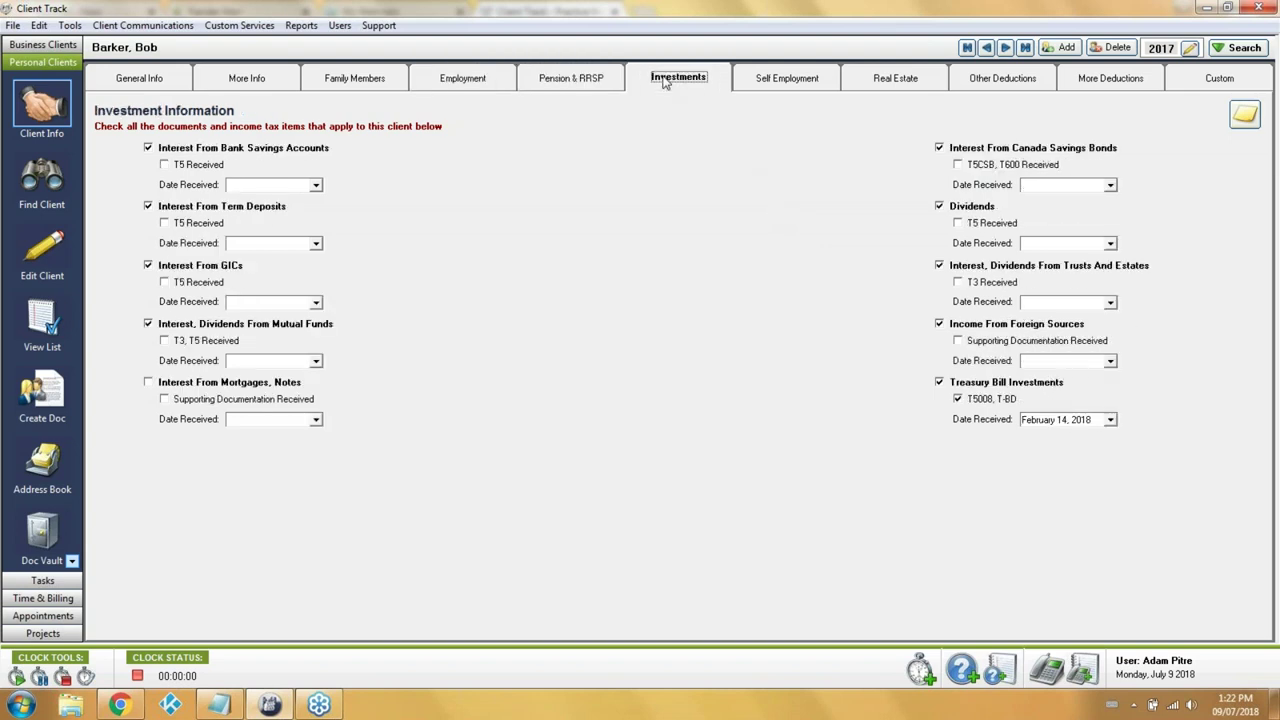
pyautogui.click(785, 86)
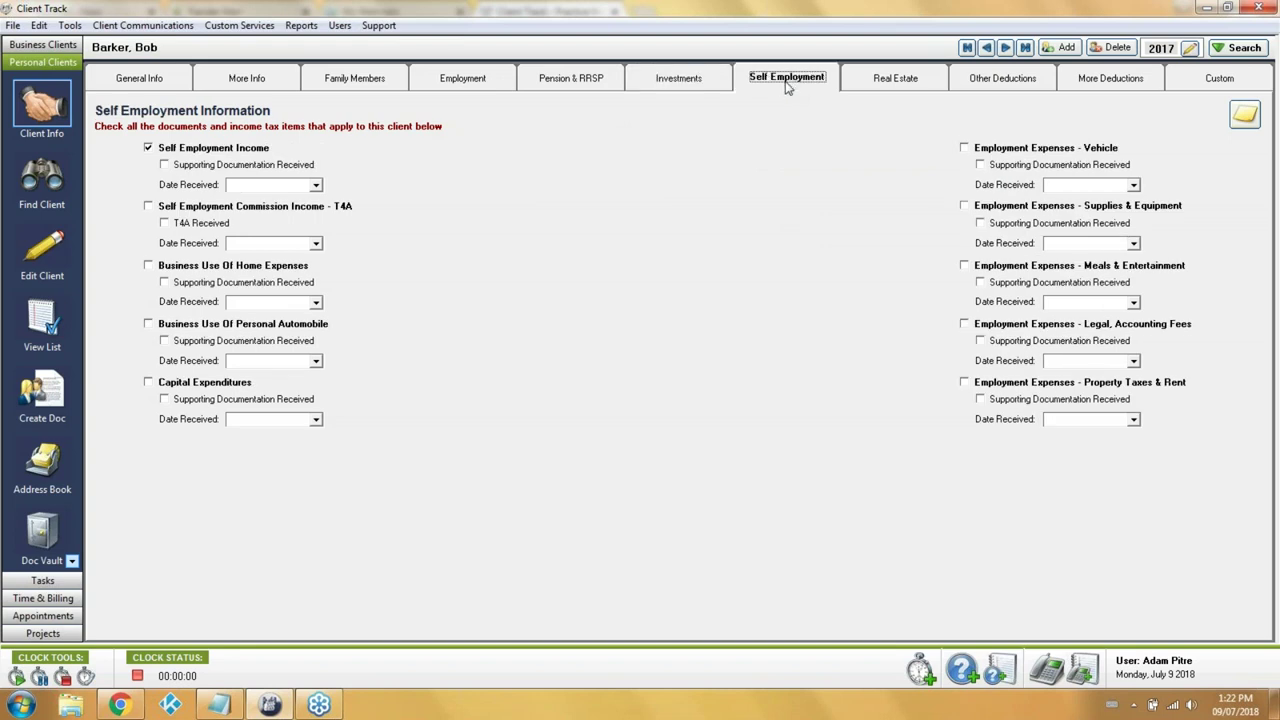
pyautogui.click(301, 25)
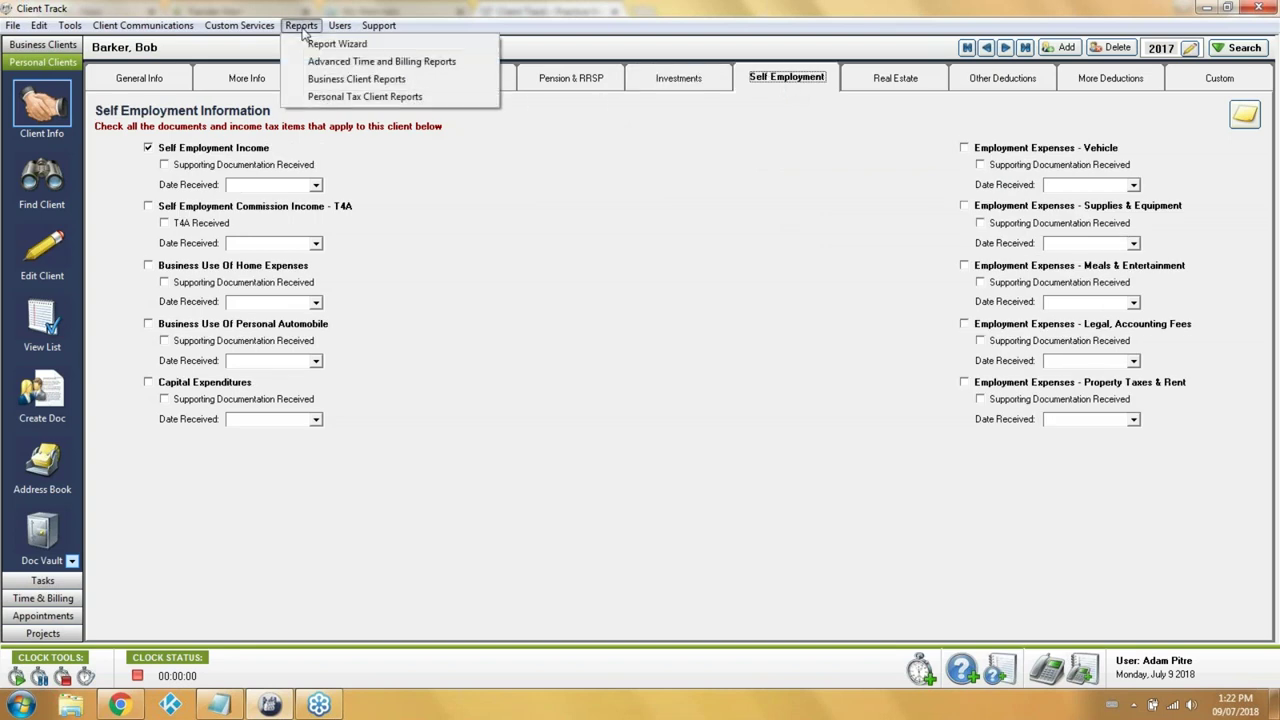
pyautogui.click(339, 97)
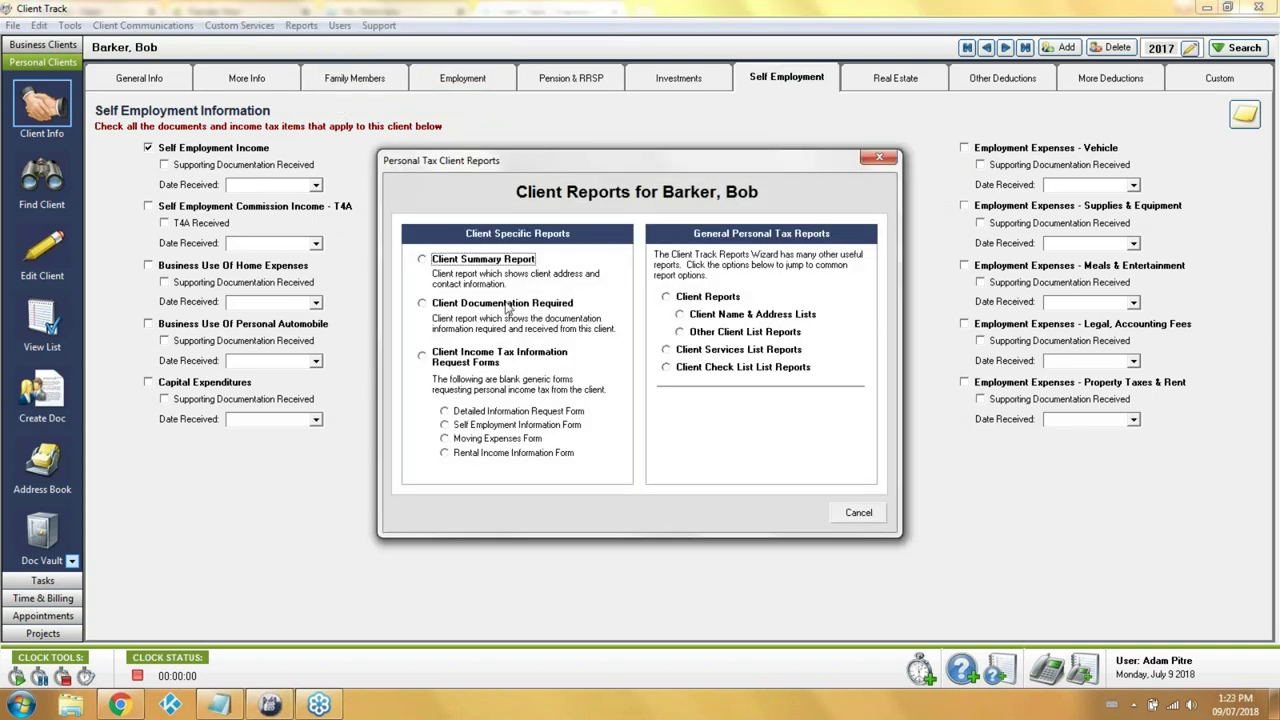
pyautogui.click(507, 303)
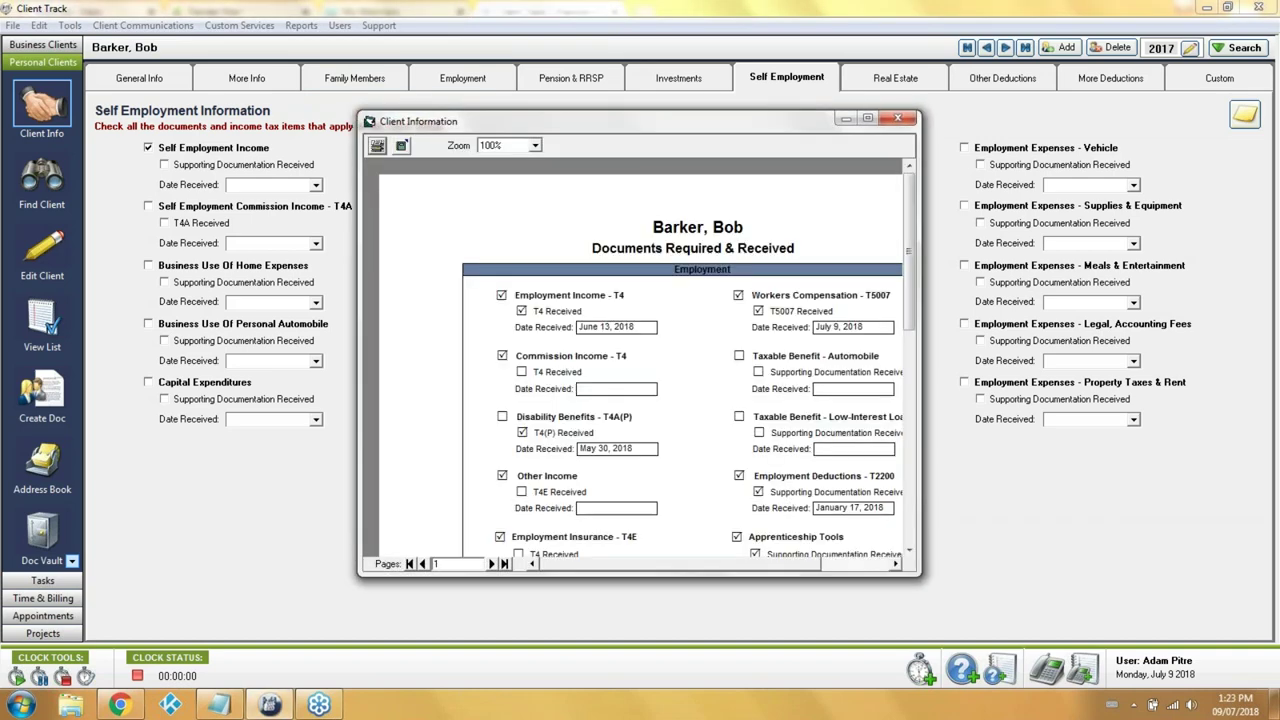
pyautogui.click(867, 118)
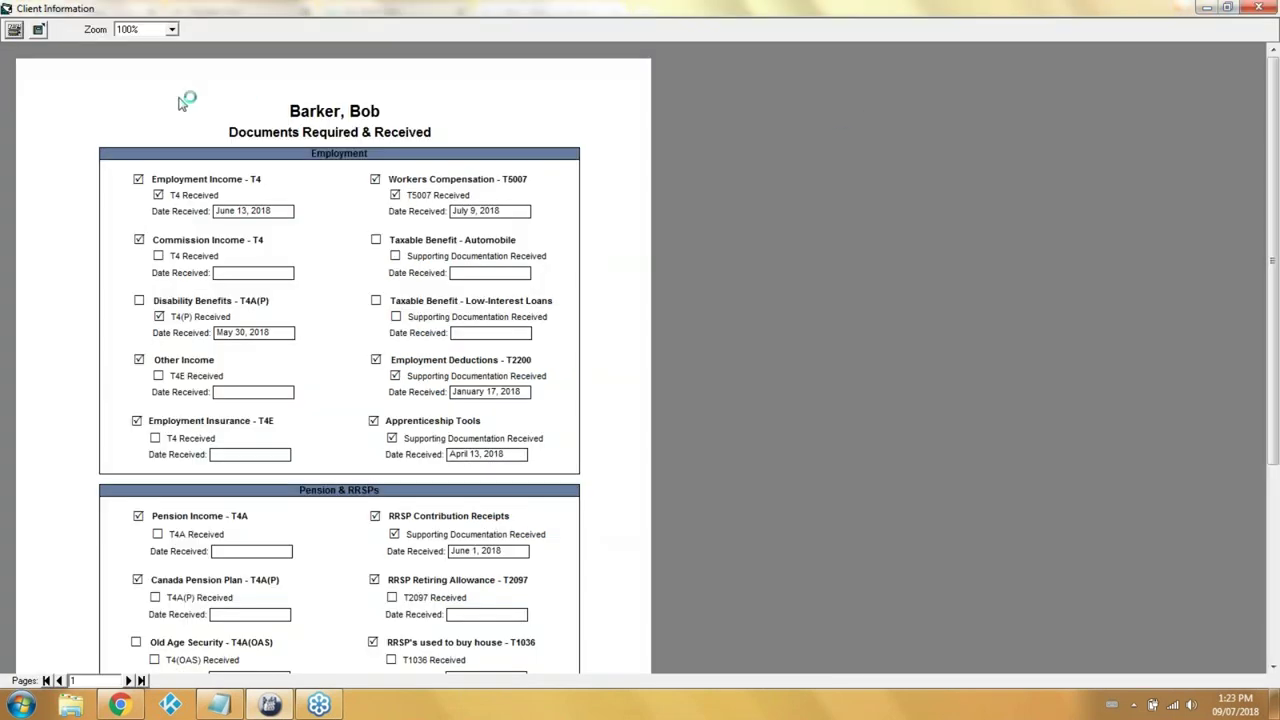
pyautogui.click(14, 30)
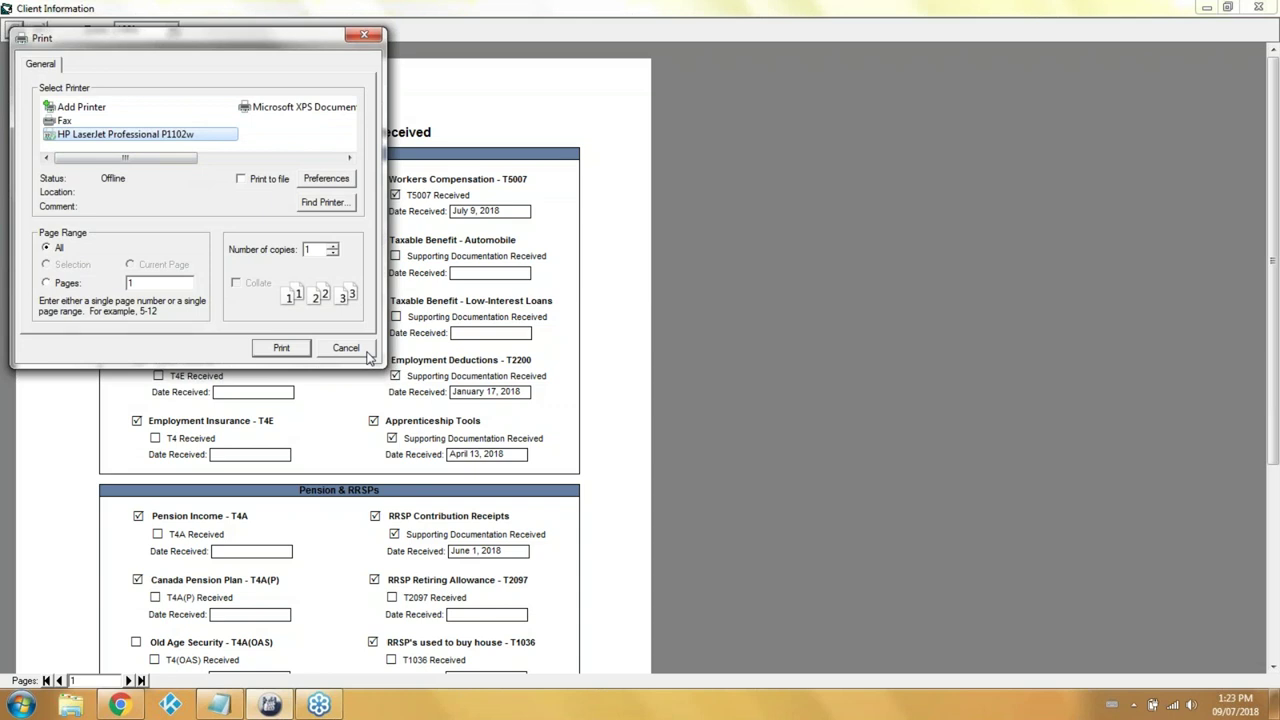
pyautogui.click(358, 349)
# Close the report preview and bring up the 2017 Personal Tax Returns list
pyautogui.click(1258, 7)
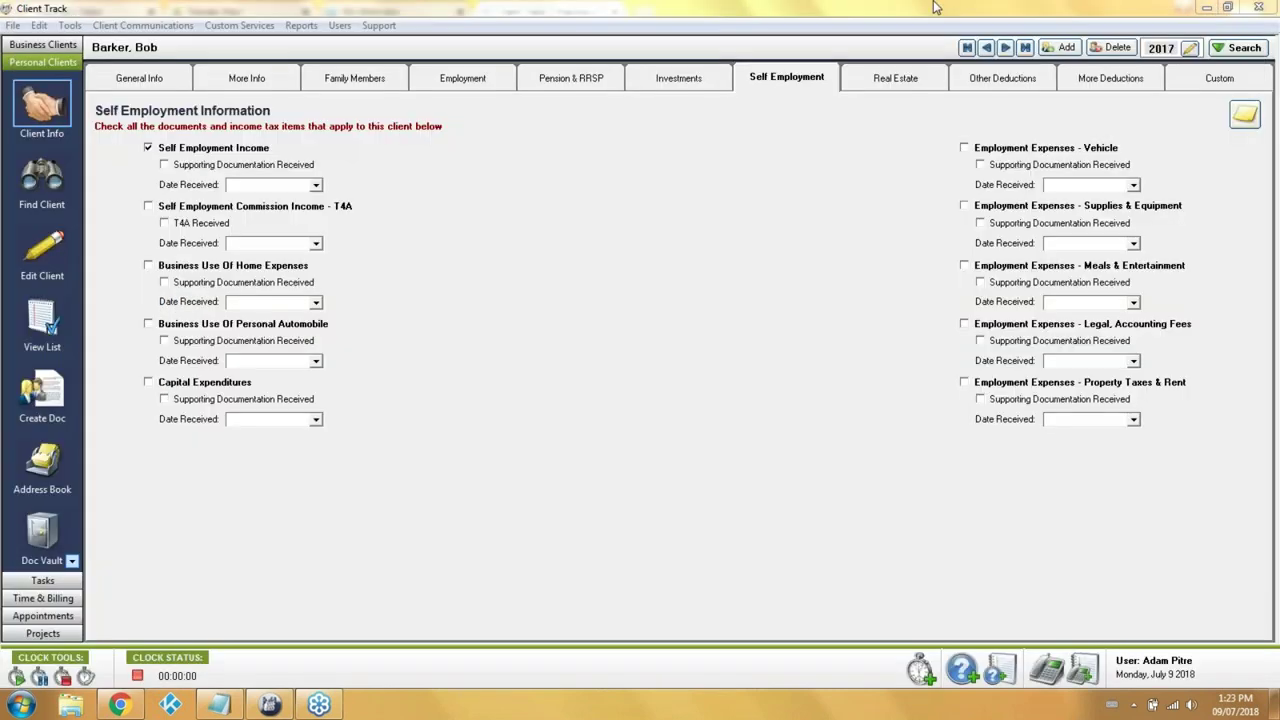
pyautogui.click(137, 84)
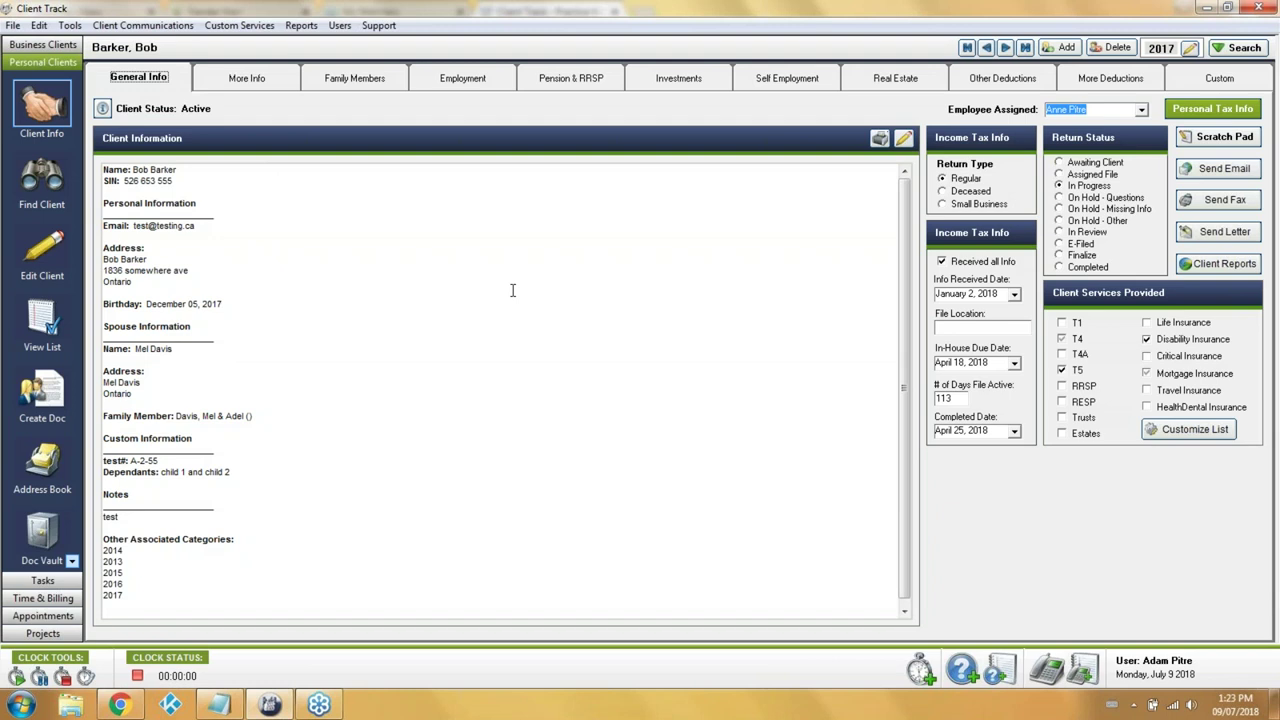
pyautogui.click(48, 322)
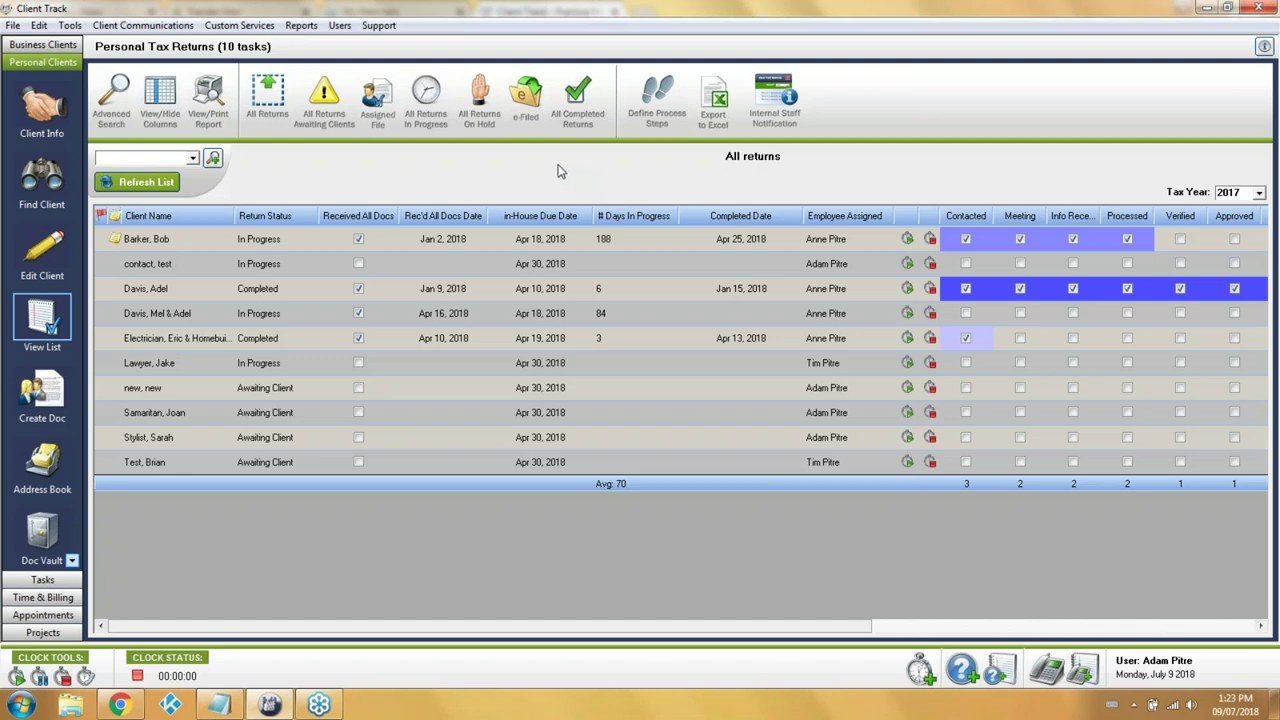
# Try Awaiting Client and Missing Information statuses on the first return, discarding the missing-information record
pyautogui.click(289, 242)
pyautogui.click(288, 251)
pyautogui.click(279, 242)
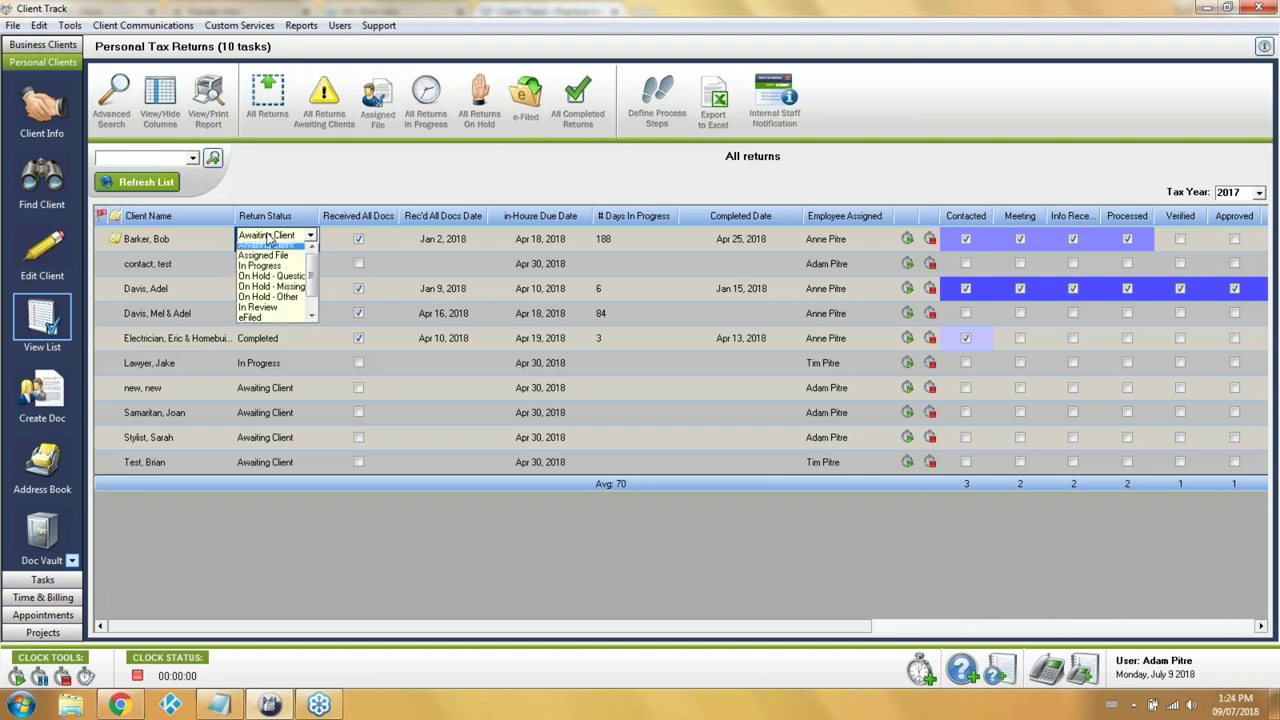
pyautogui.click(268, 291)
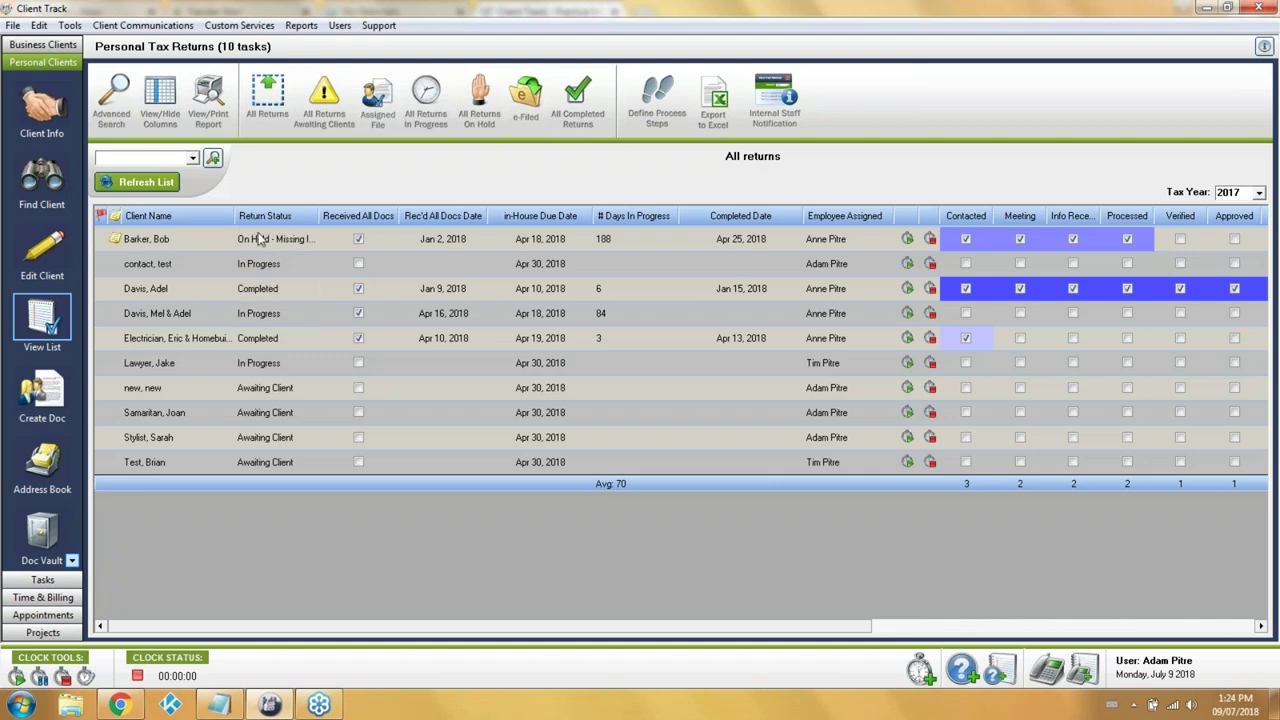
pyautogui.click(963, 670)
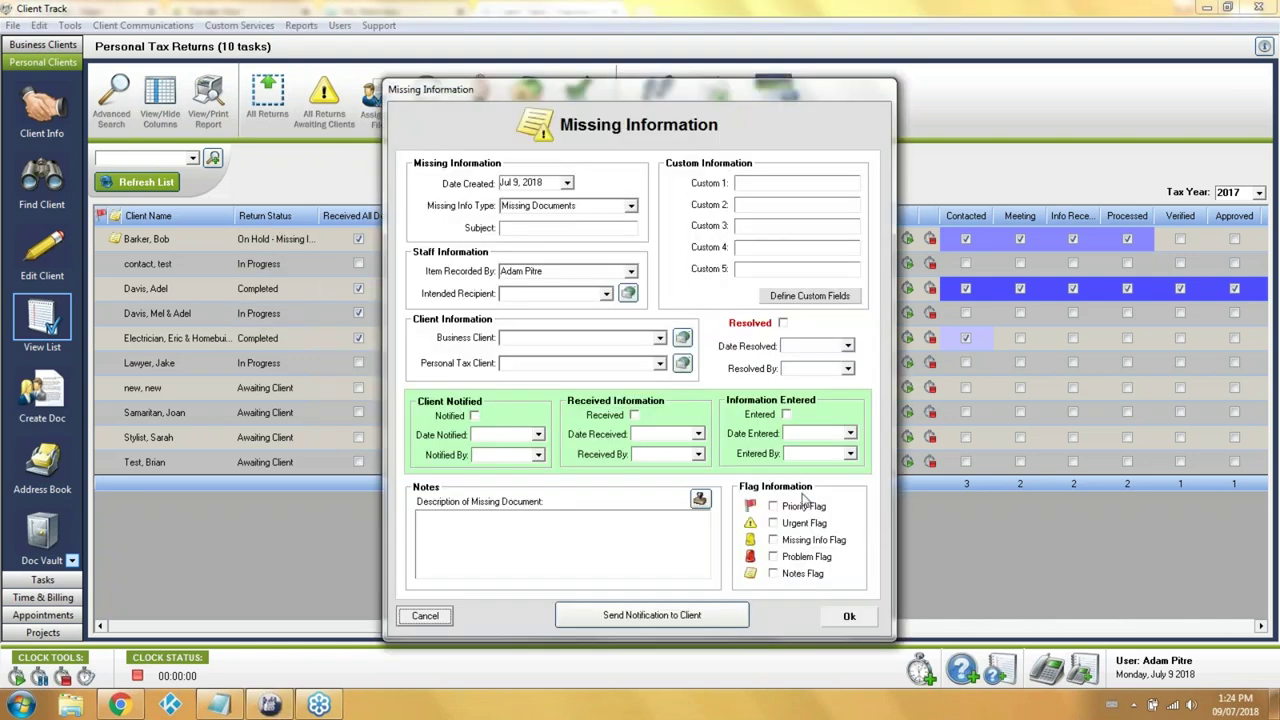
pyautogui.click(429, 621)
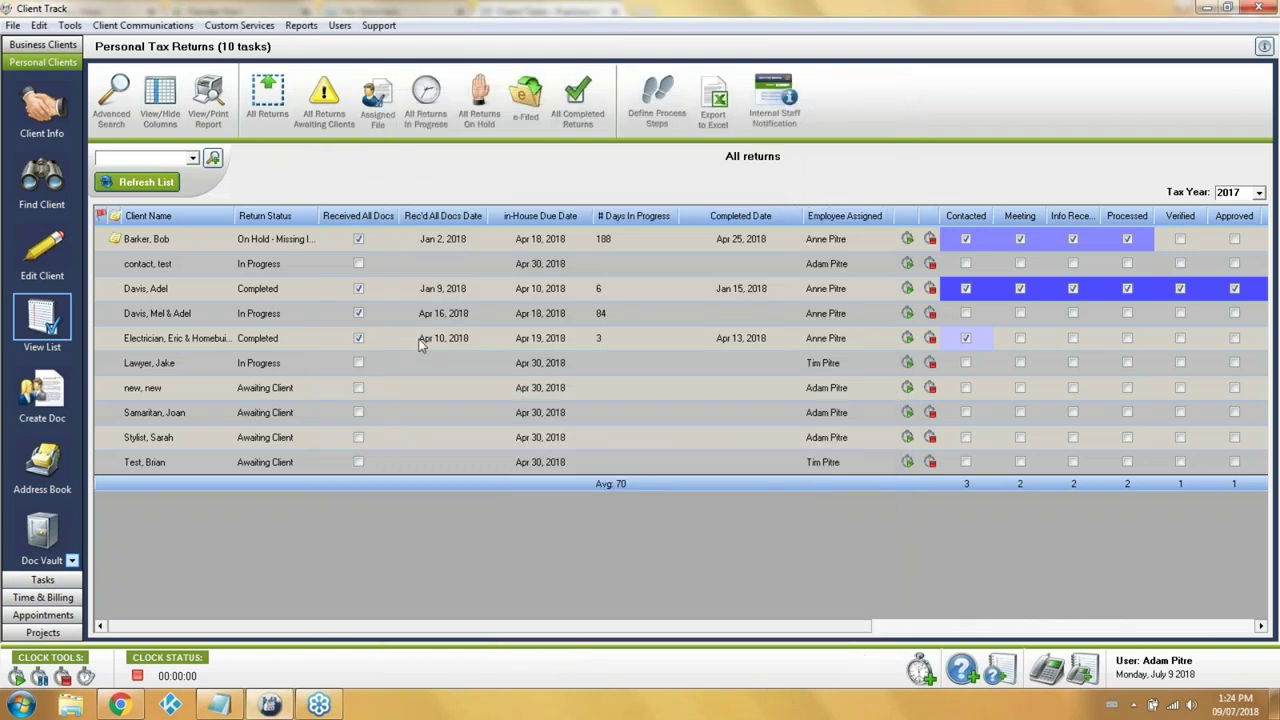
# Reassign the first return to another employee, restore In Progress, then open Define Process Steps
pyautogui.click(836, 240)
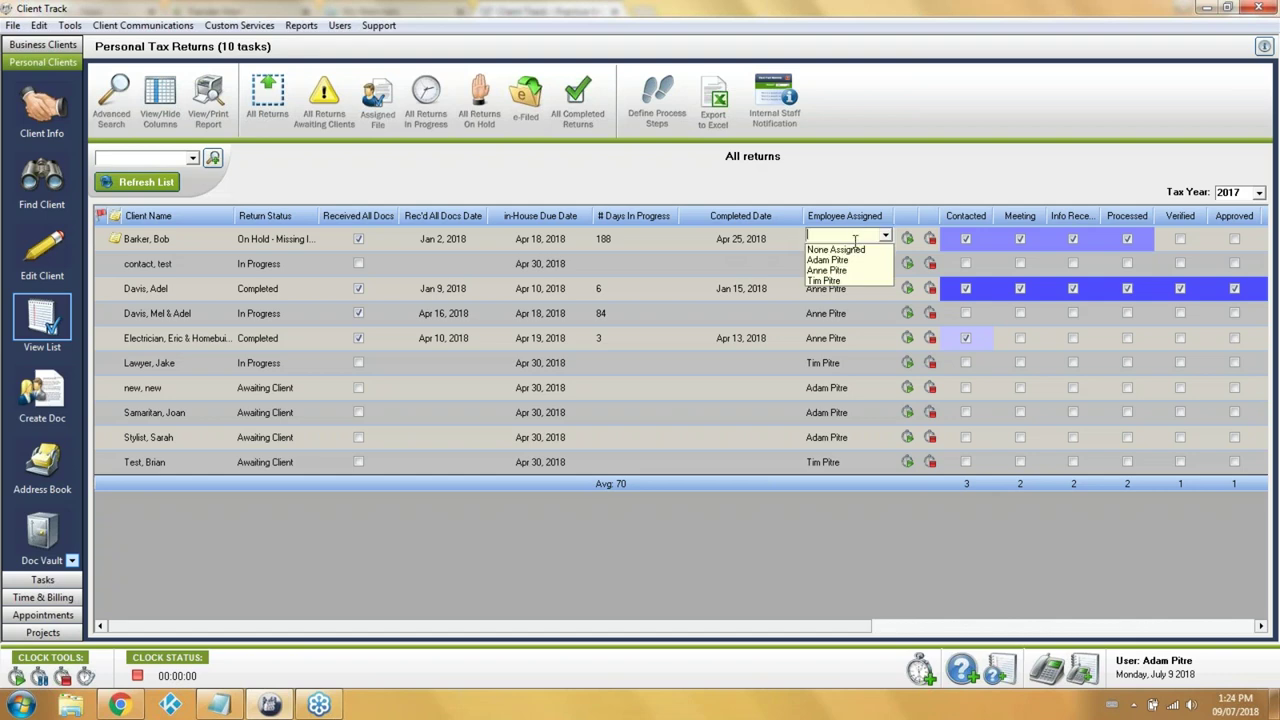
pyautogui.click(840, 259)
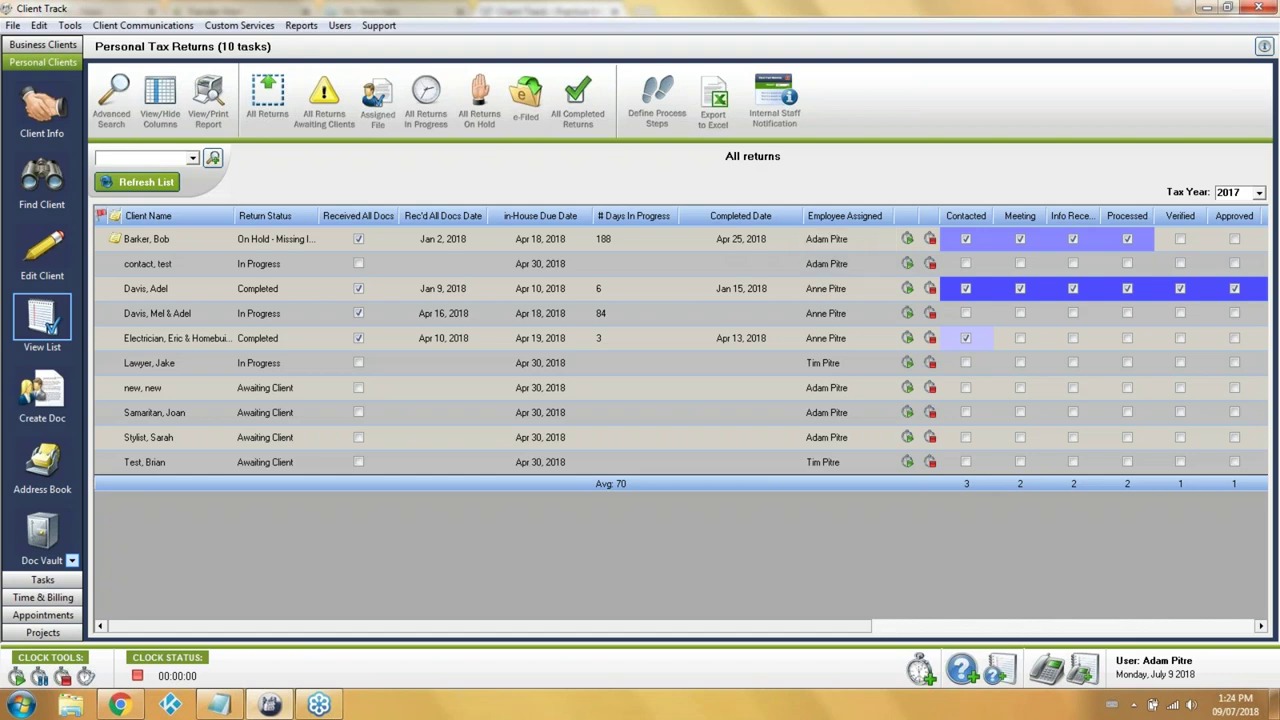
pyautogui.click(283, 242)
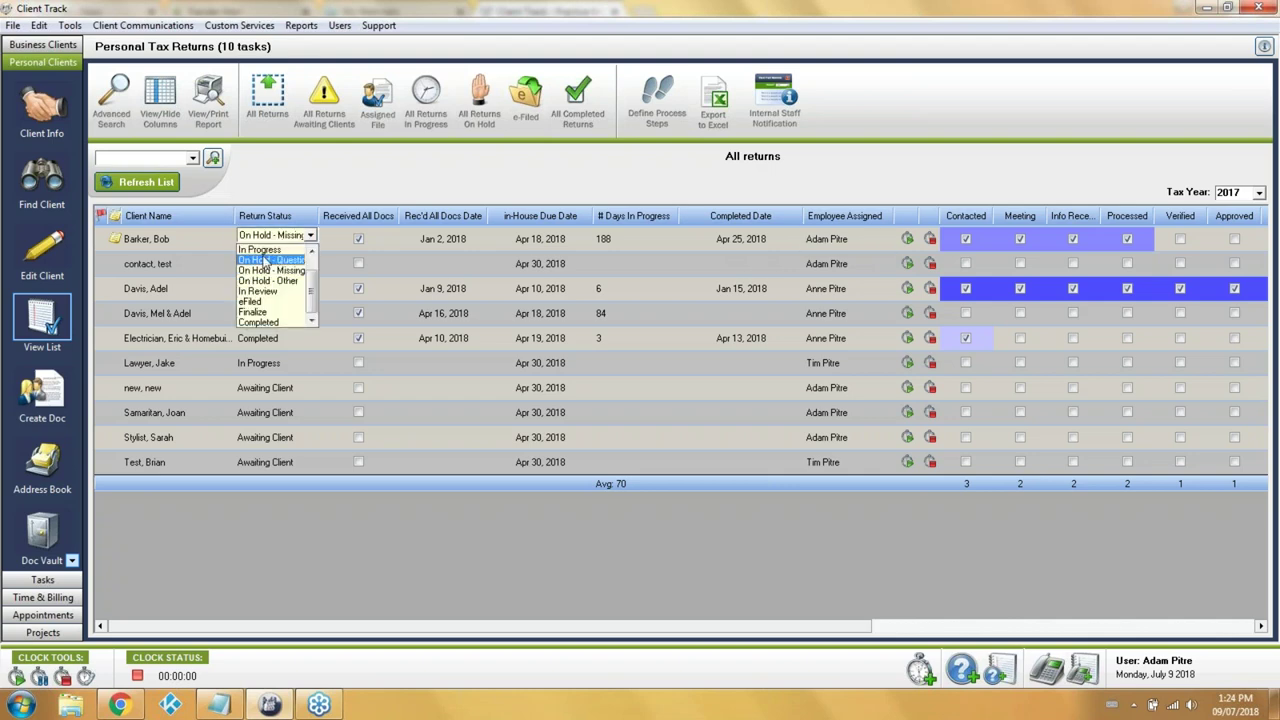
pyautogui.click(260, 249)
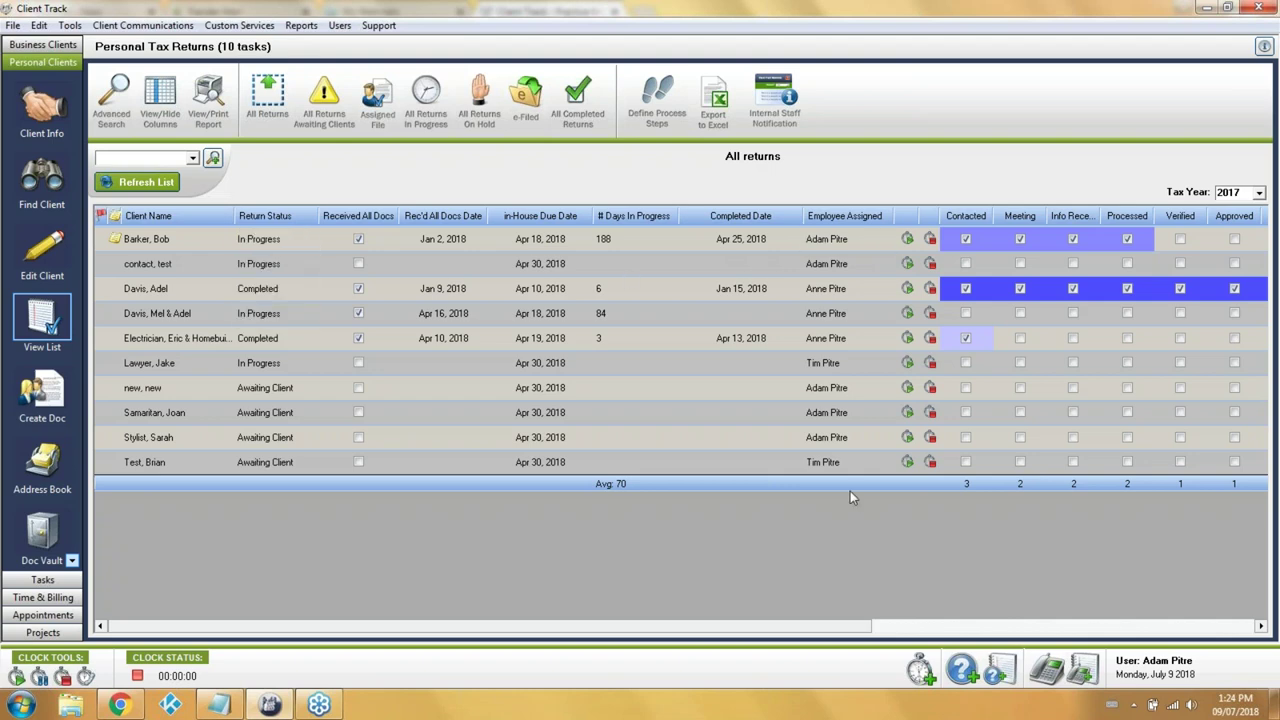
pyautogui.moveTo(660, 618); pyautogui.dragTo(966, 618)
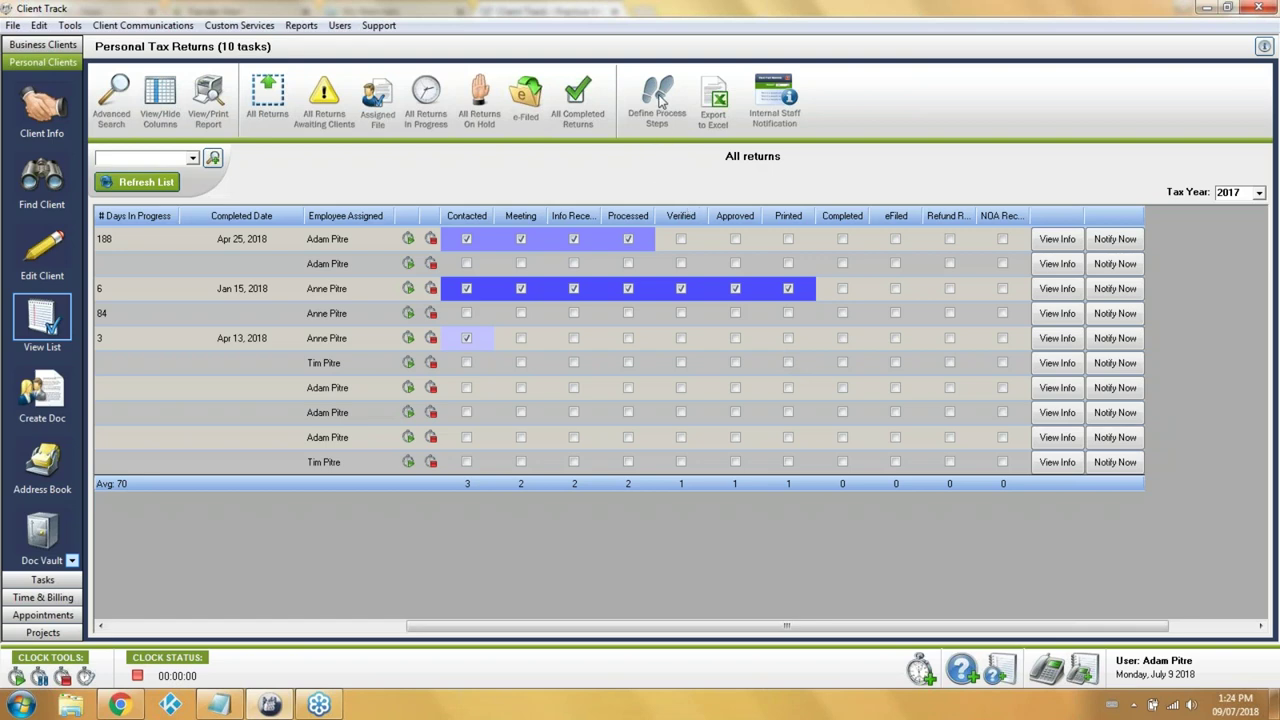
pyautogui.click(659, 101)
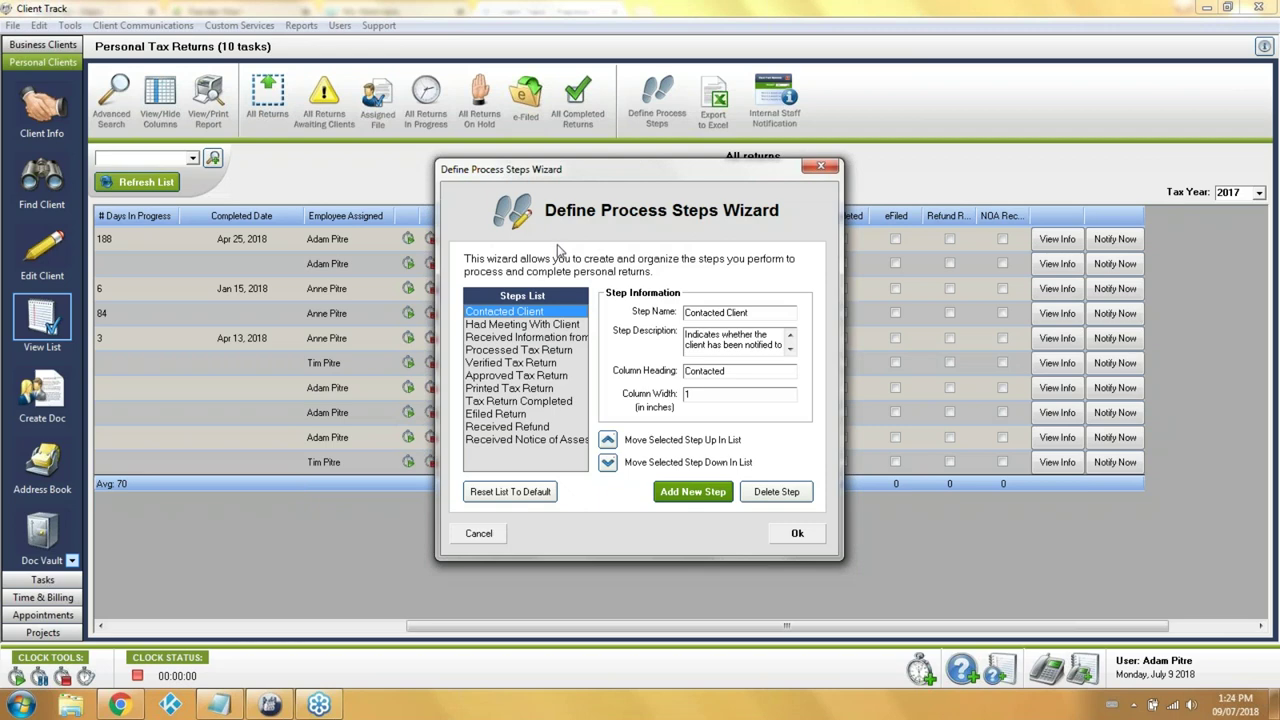
# Cancel the Define Process Steps Wizard without making changes
pyautogui.click(500, 531)
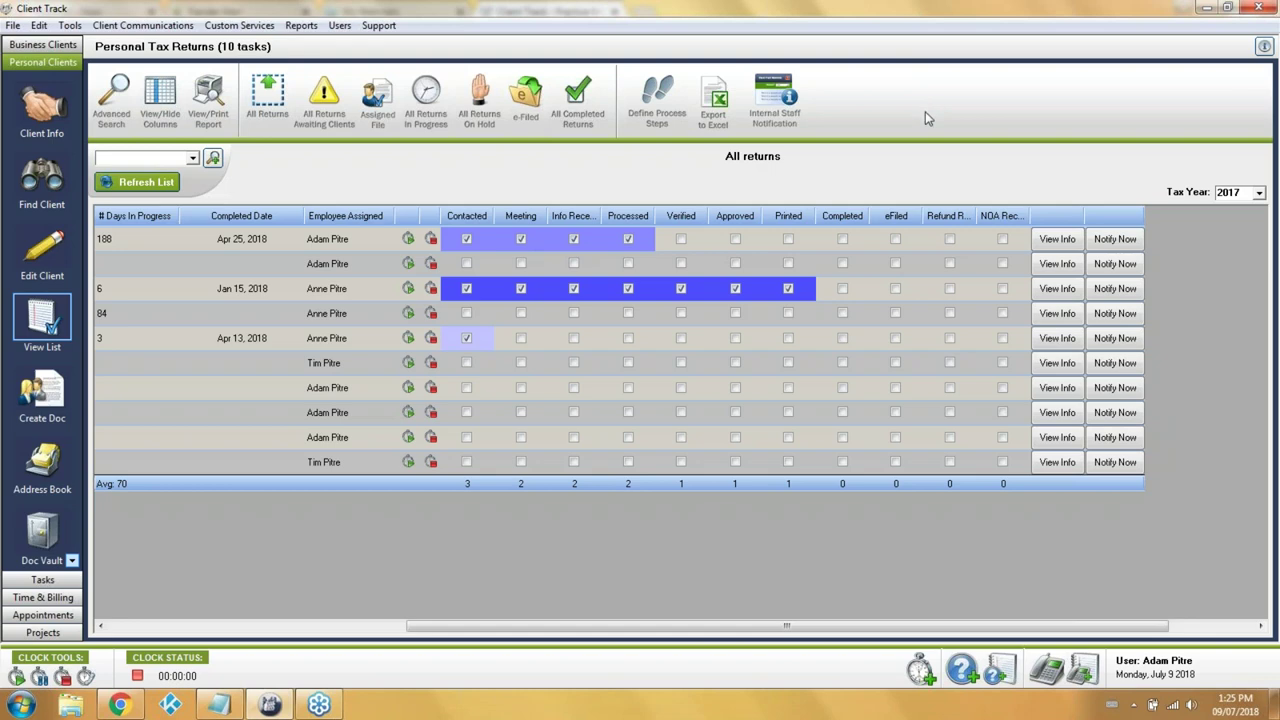
pyautogui.click(629, 239)
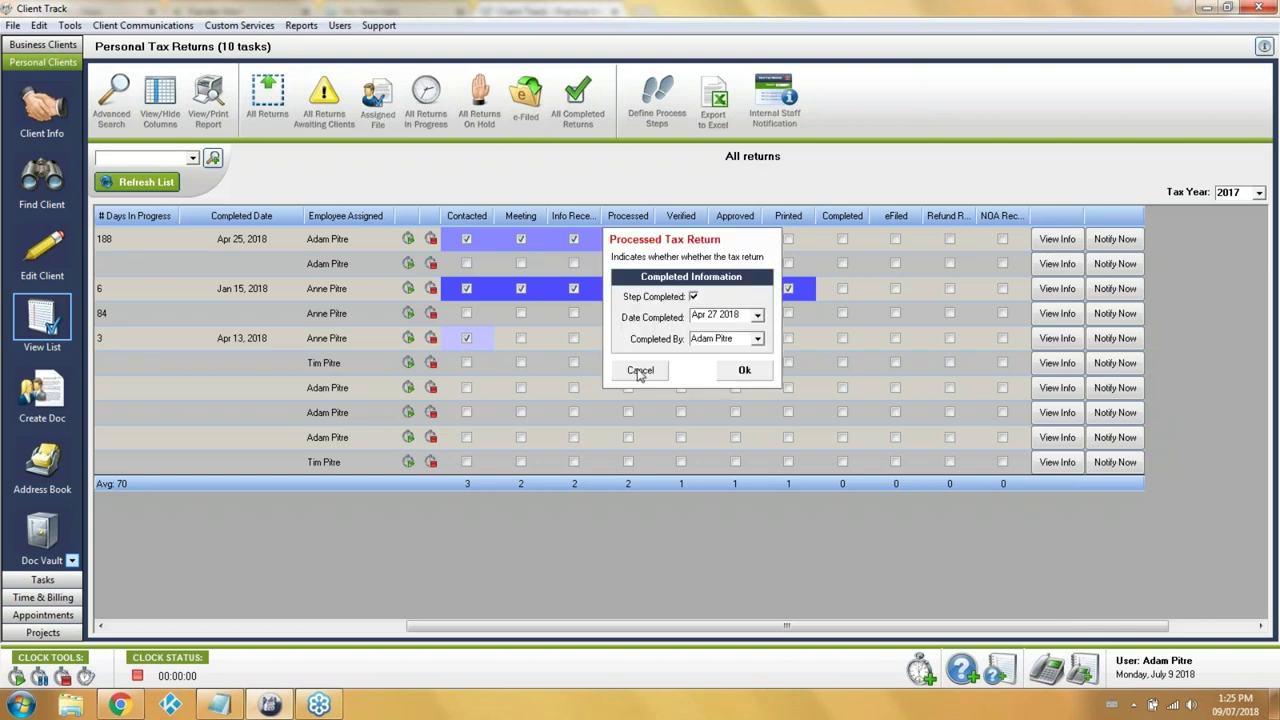
pyautogui.click(639, 372)
pyautogui.click(346, 626)
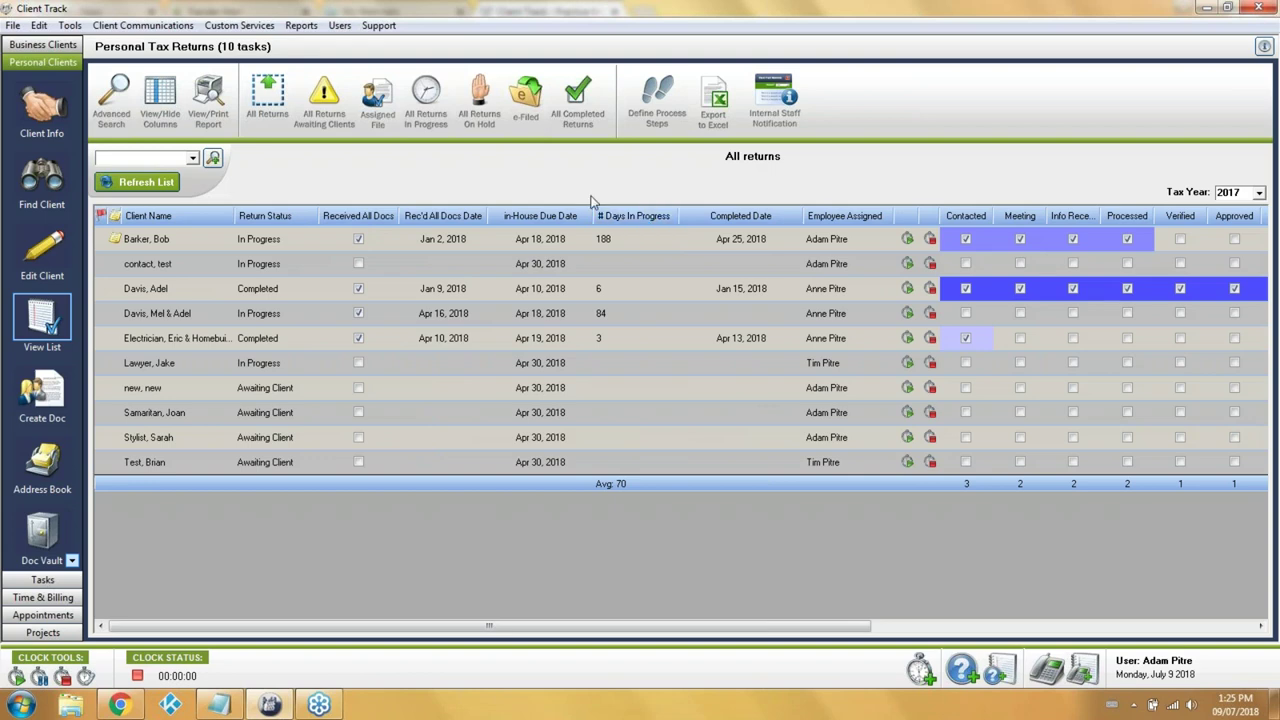
# Set the first return's in-house due date to Apr 19, 2018, mark it Completed, closing all steps
pyautogui.click(545, 240)
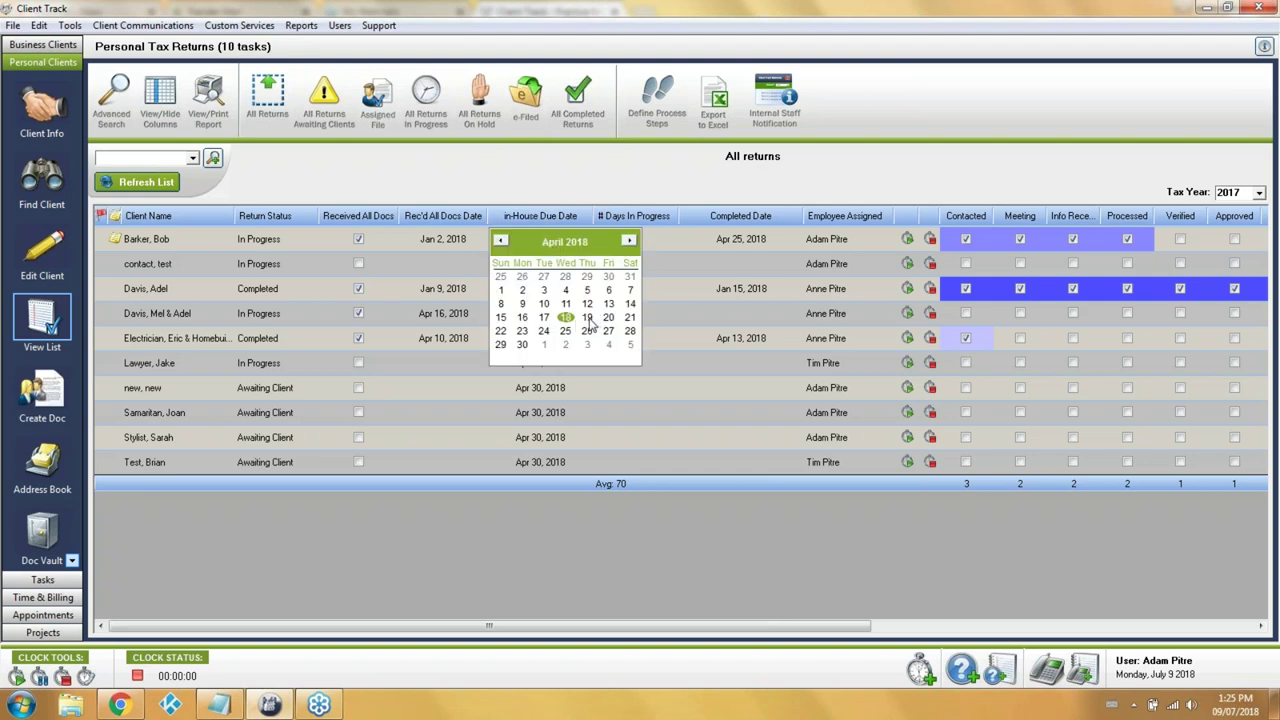
pyautogui.click(587, 317)
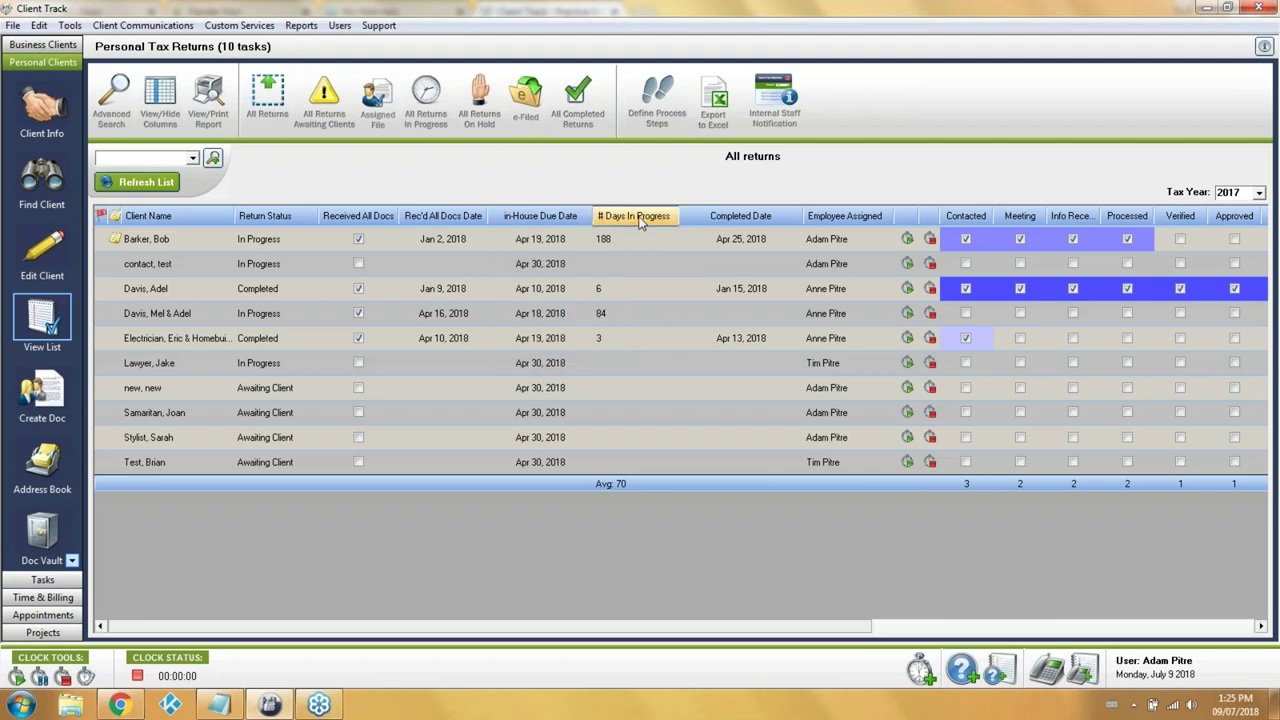
pyautogui.click(269, 240)
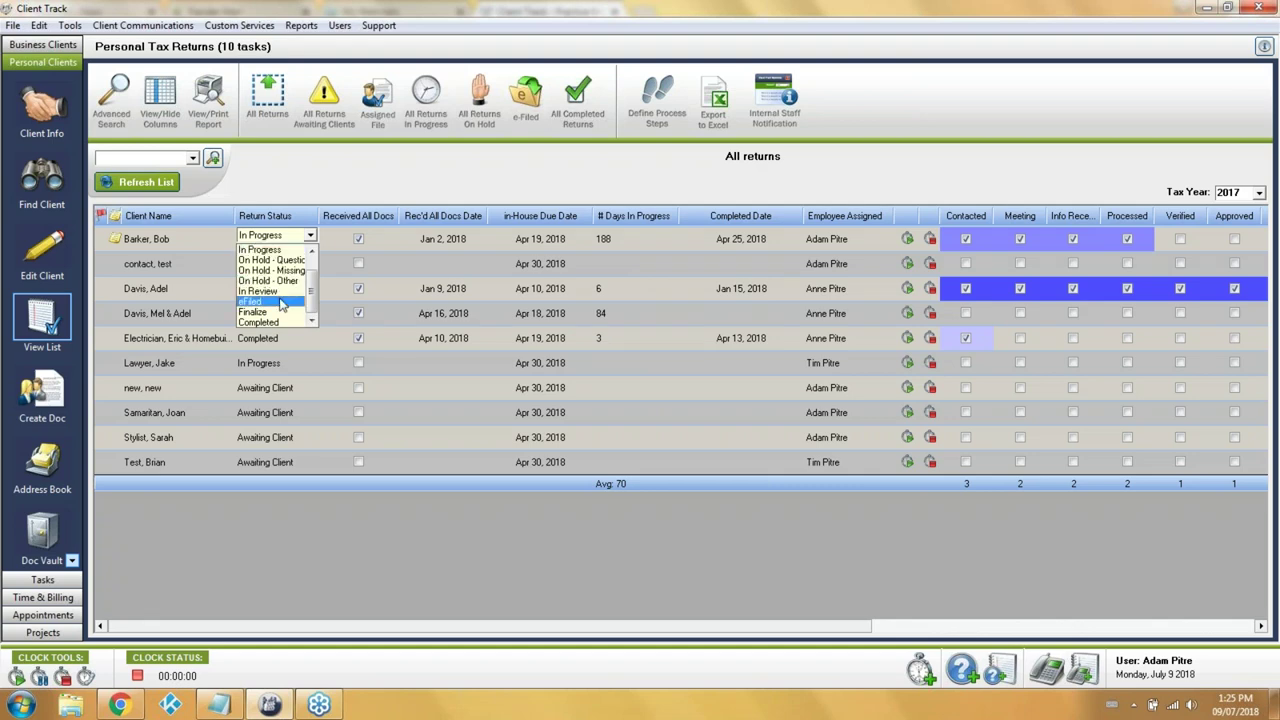
pyautogui.click(270, 322)
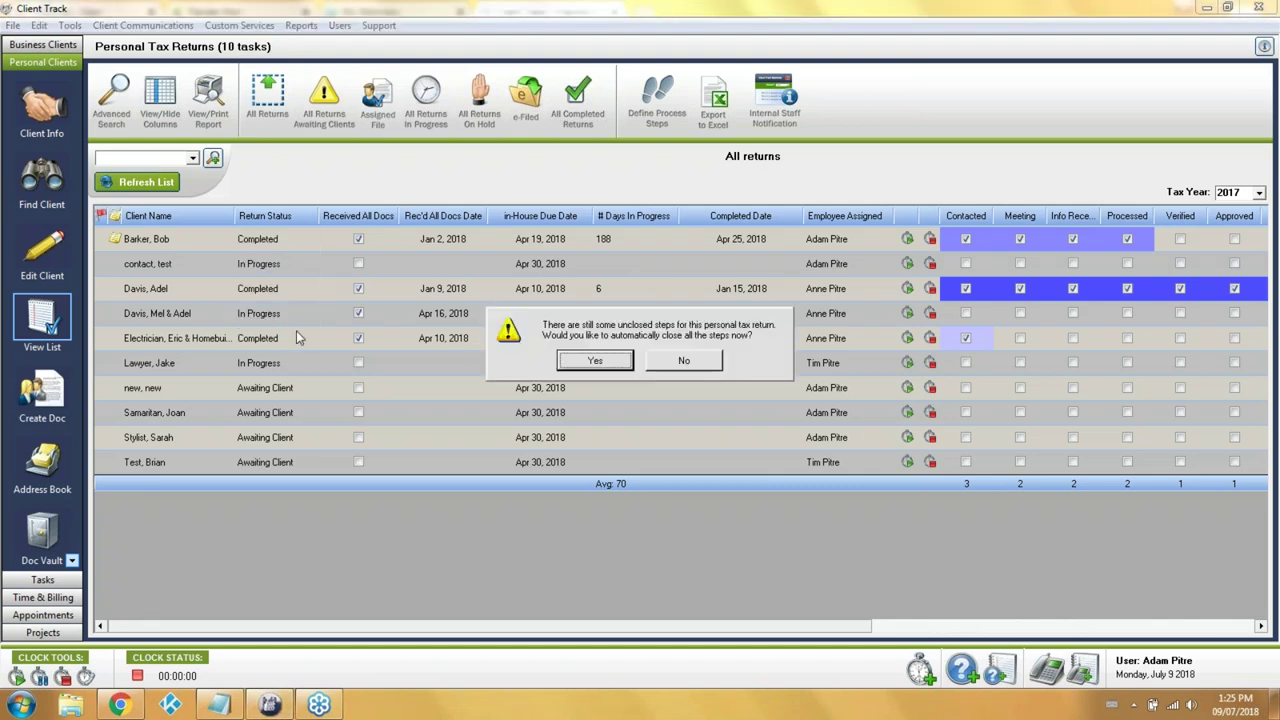
pyautogui.click(594, 365)
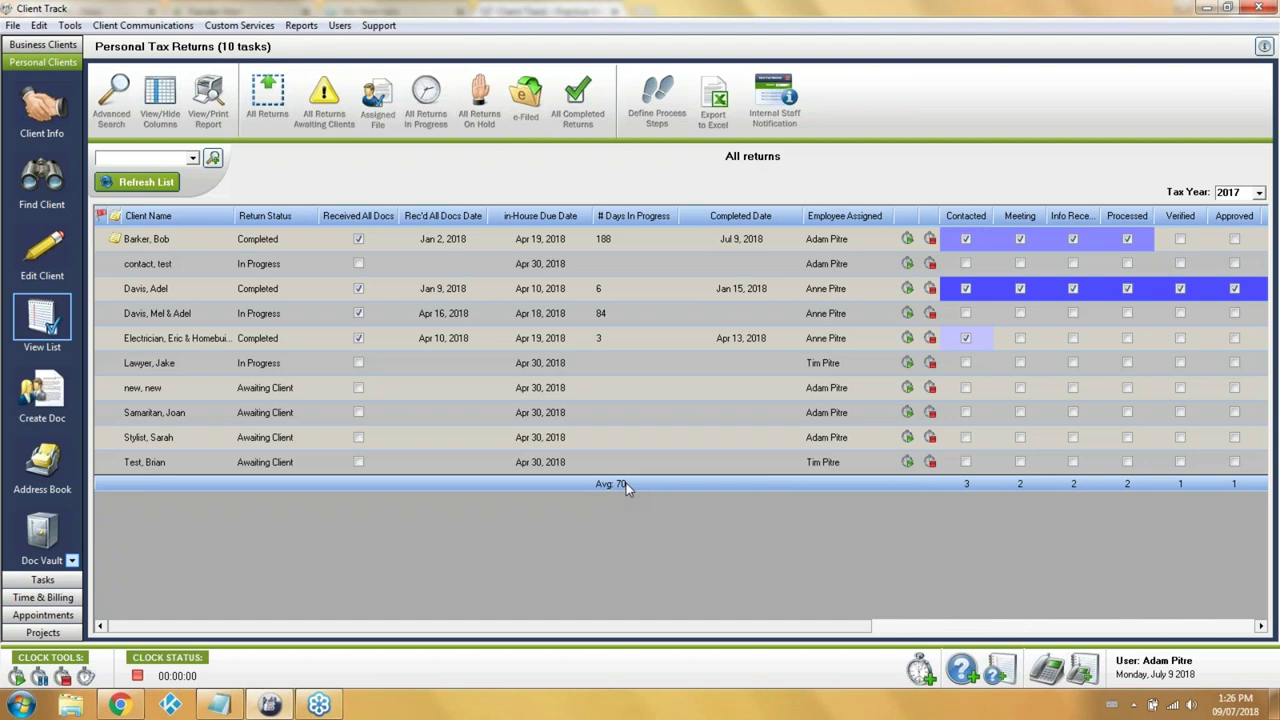
# Cycle the # Days In Progress sort until the longest-running returns are listed first
pyautogui.click(628, 216)
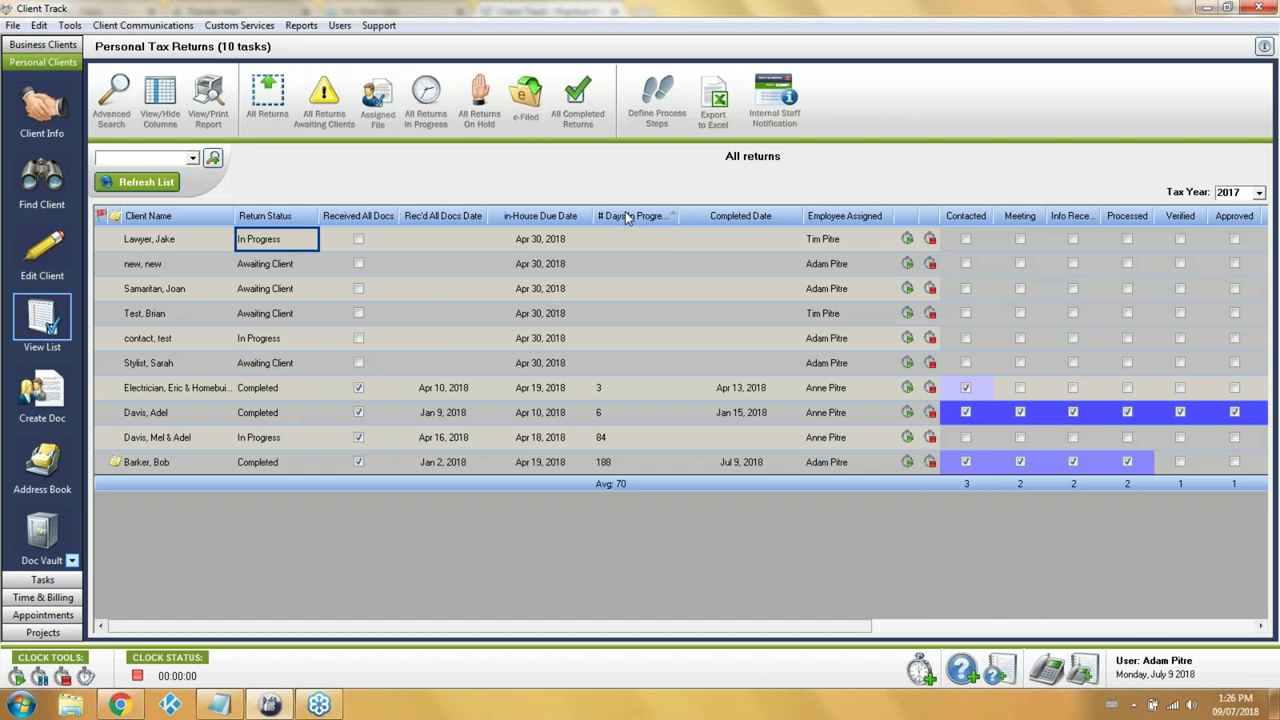
pyautogui.click(625, 216)
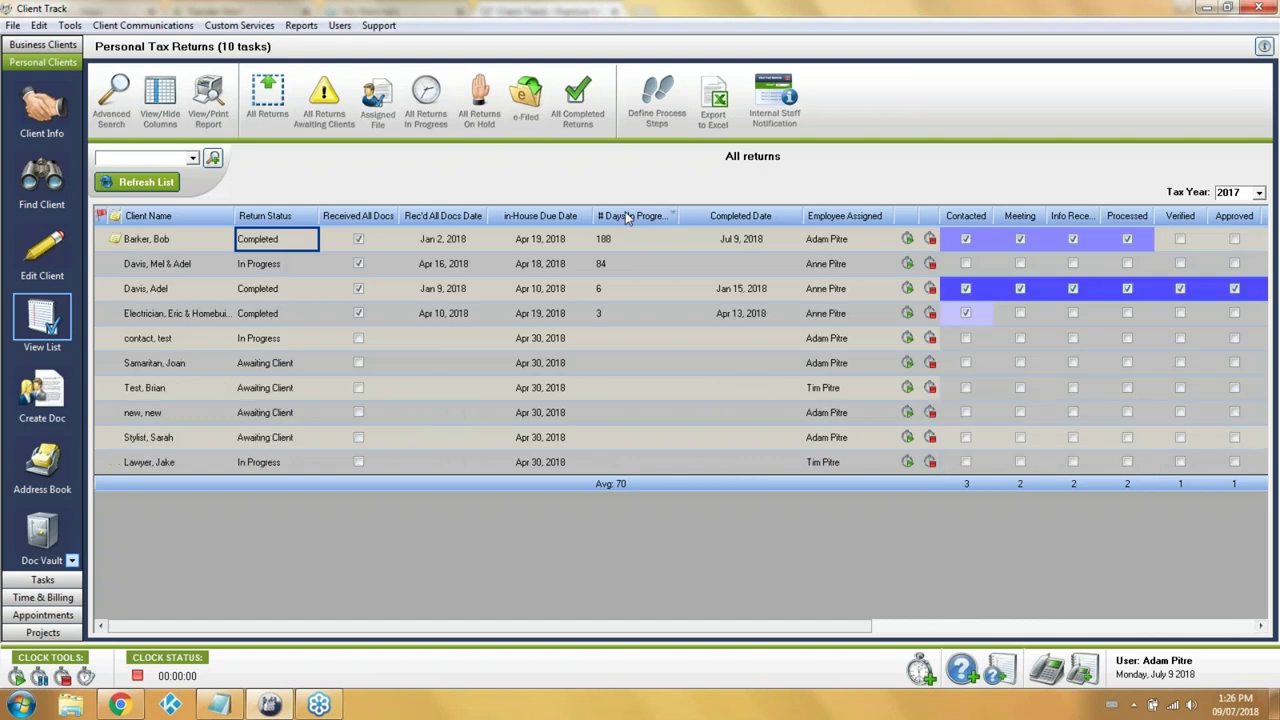
pyautogui.click(625, 215)
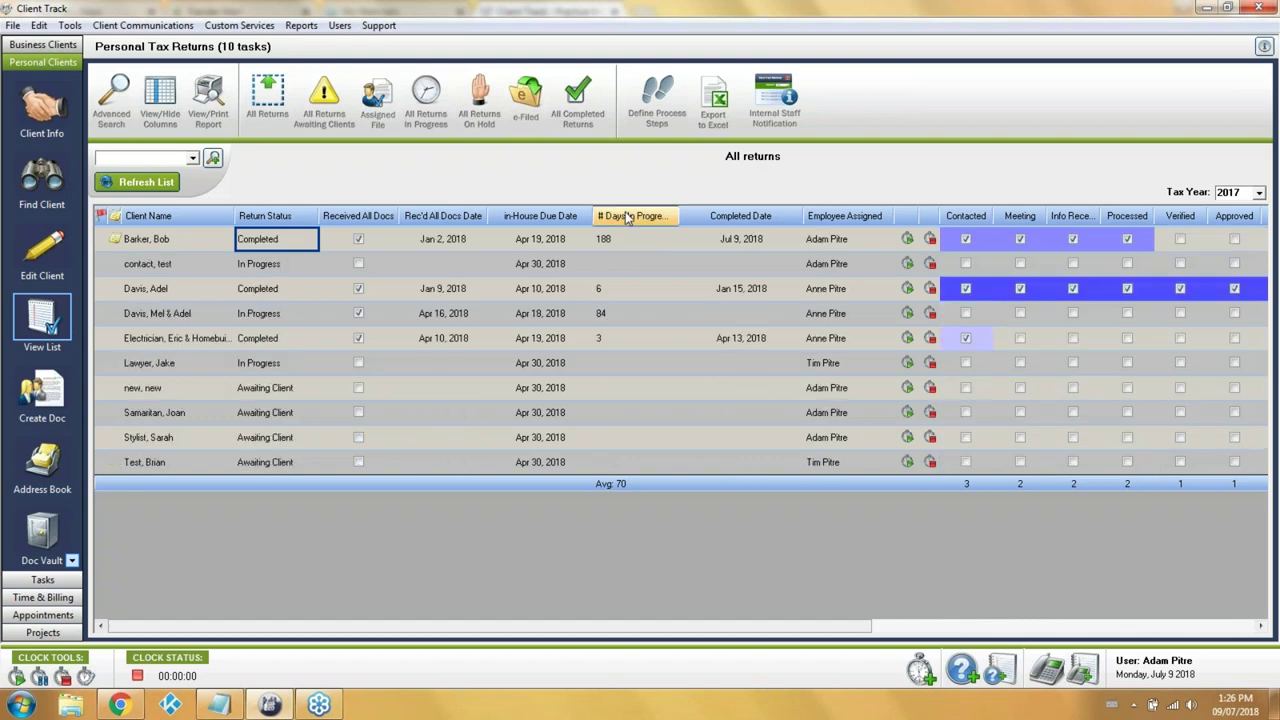
pyautogui.click(626, 216)
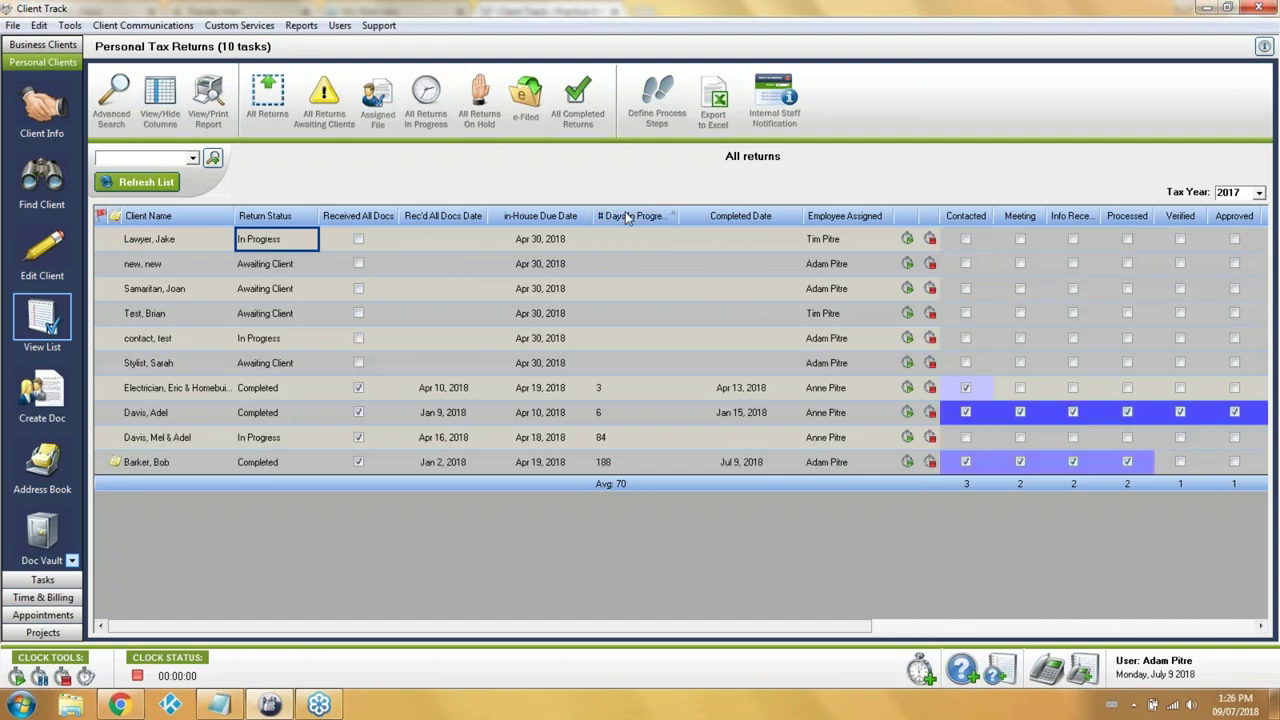
pyautogui.click(626, 216)
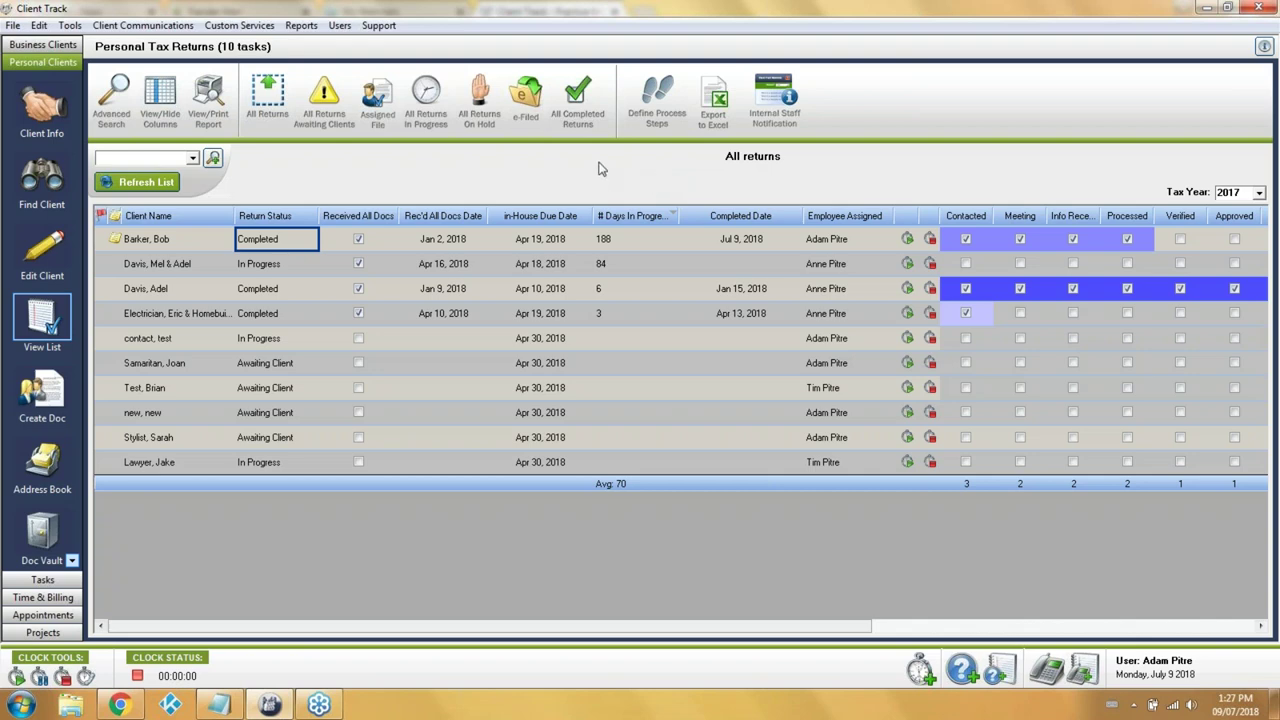
pyautogui.click(45, 598)
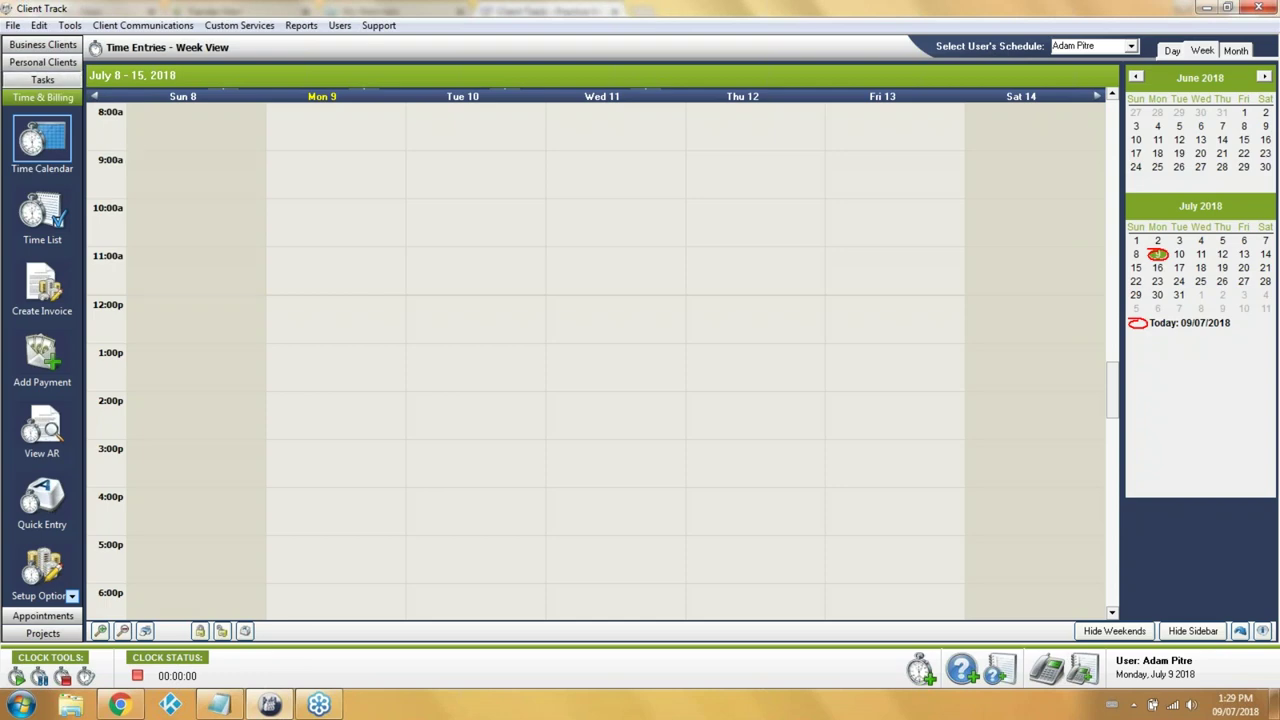
pyautogui.click(68, 80)
pyautogui.moveTo(980, 628); pyautogui.dragTo(1066, 628)
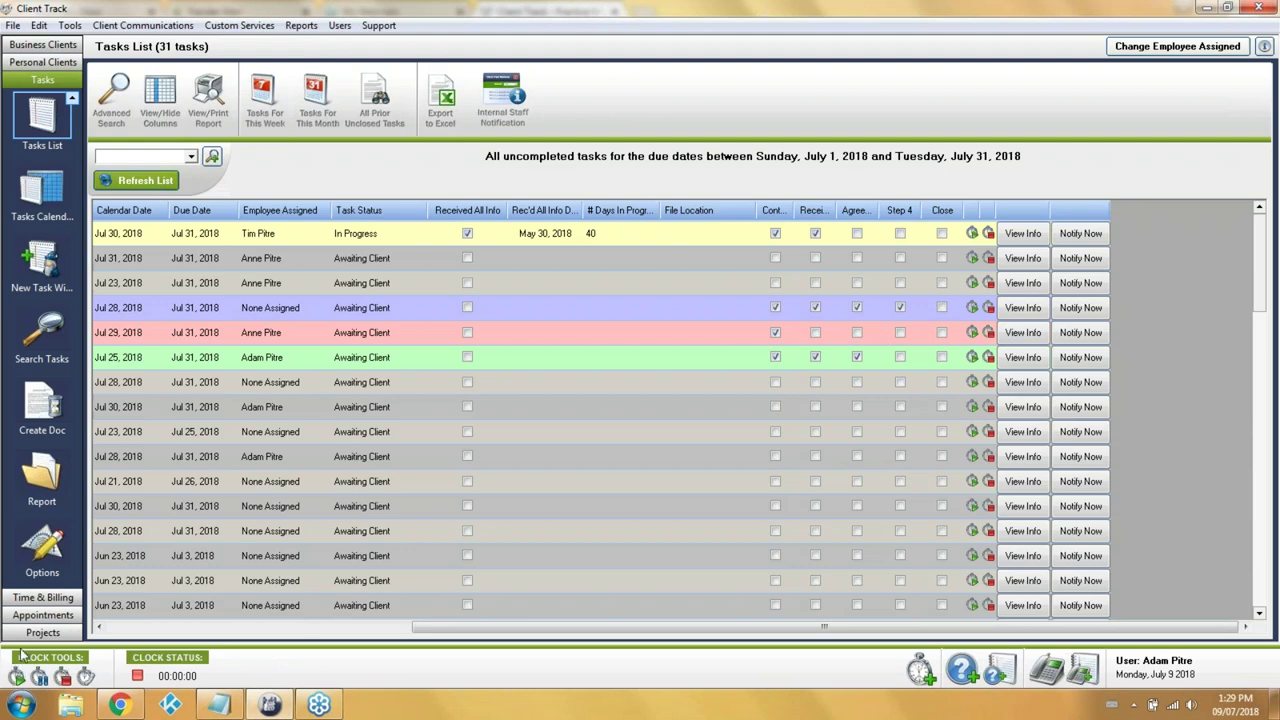
# Show the Time & Billing week calendar and start the work clock
pyautogui.click(43, 597)
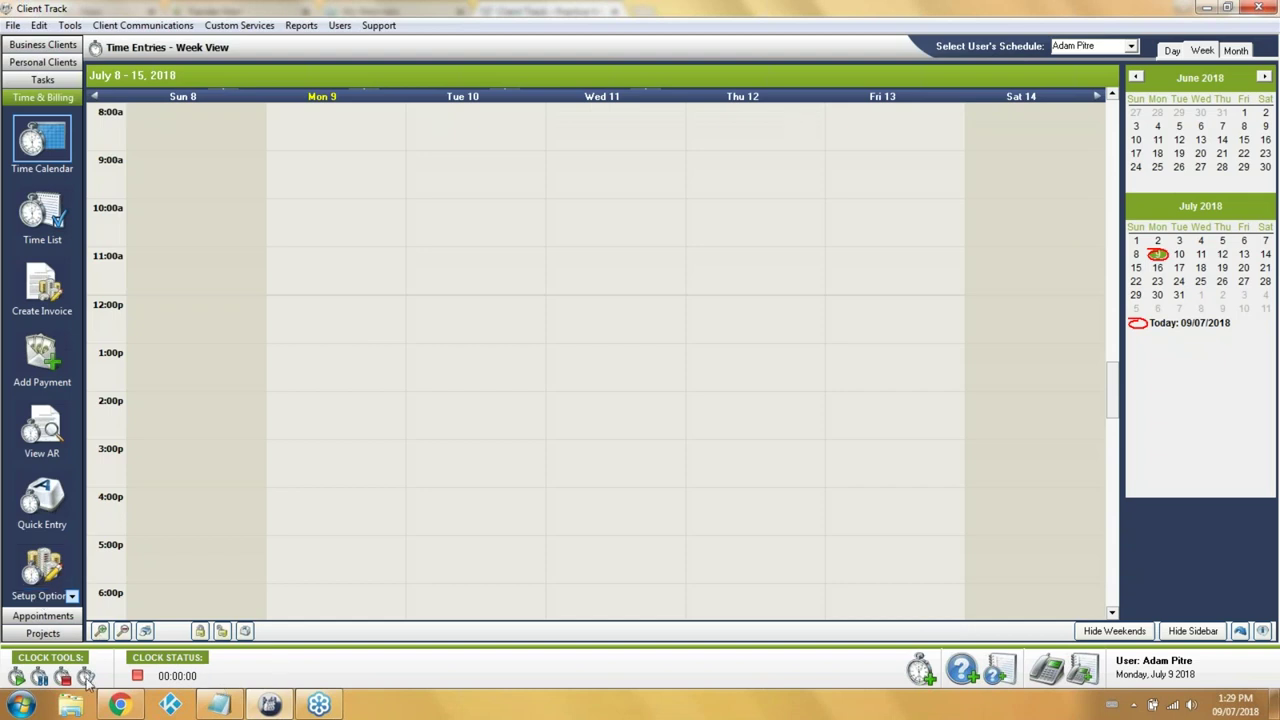
pyautogui.click(15, 677)
# Stop the clock, discard its entry, and create a Monday 9:00 AM entry for Sample Beauty Salon
pyautogui.click(63, 678)
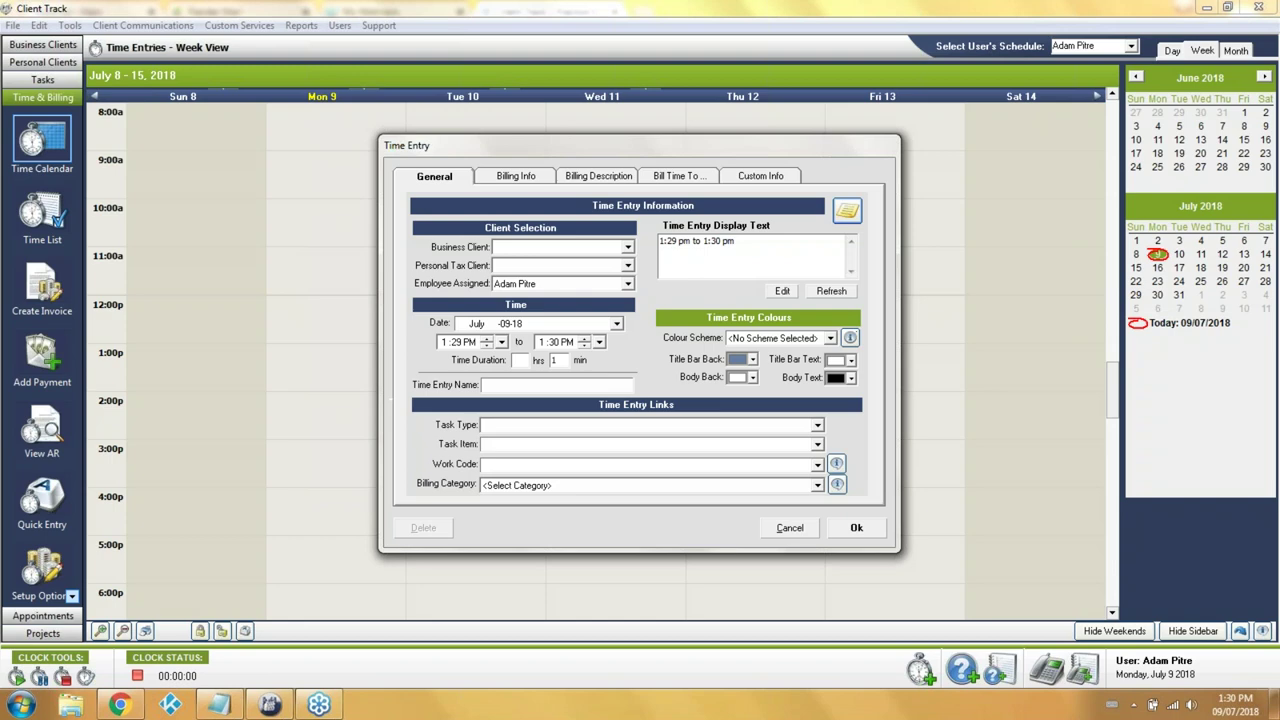
pyautogui.click(789, 529)
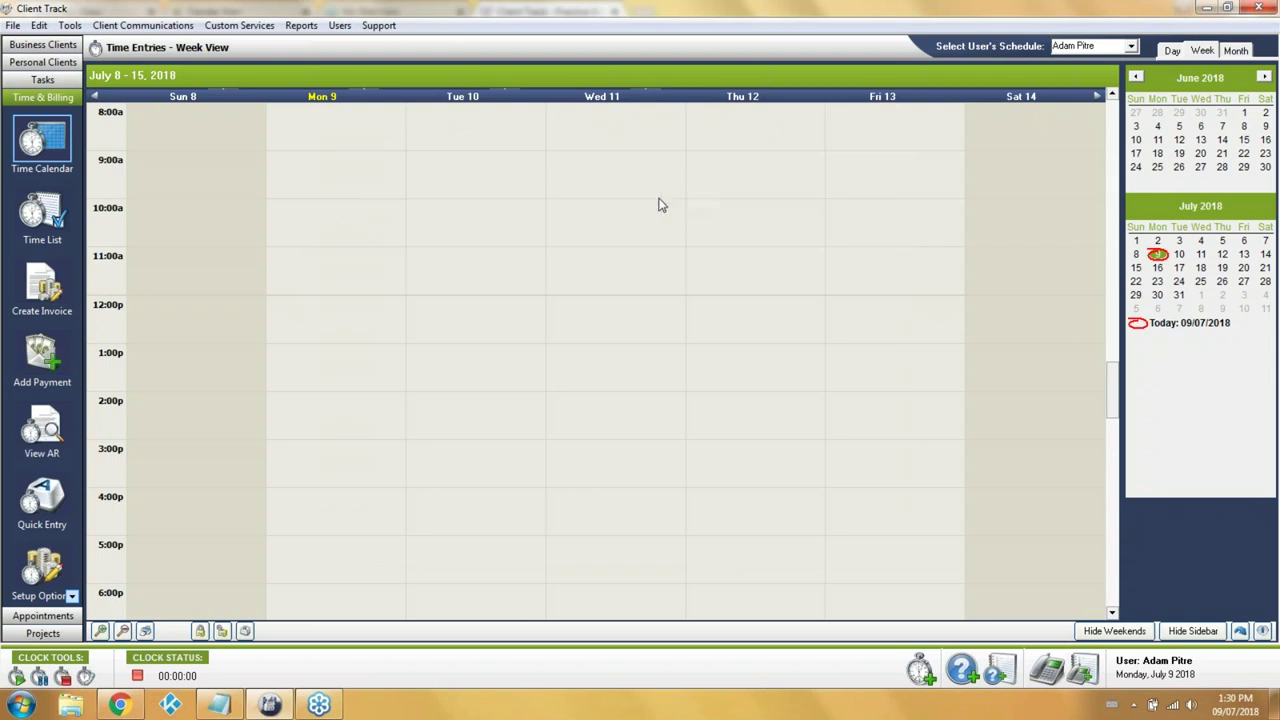
pyautogui.doubleClick(325, 174)
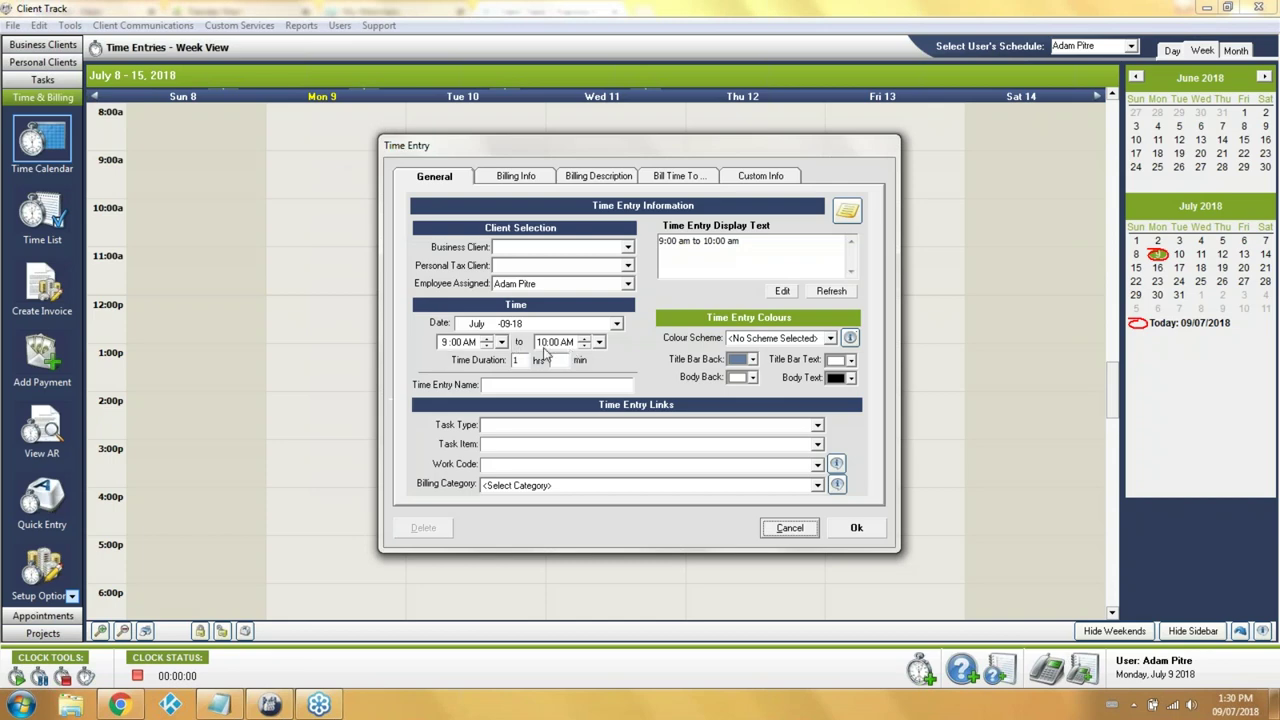
pyautogui.click(628, 247)
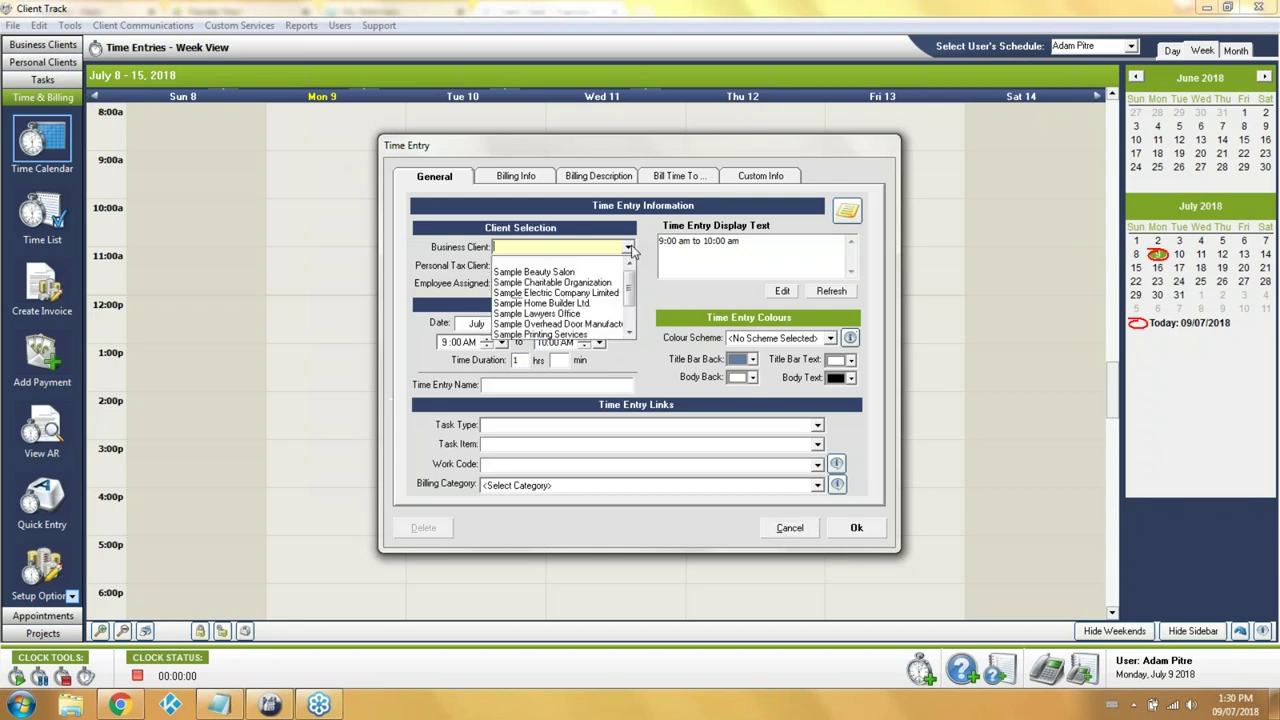
pyautogui.click(585, 276)
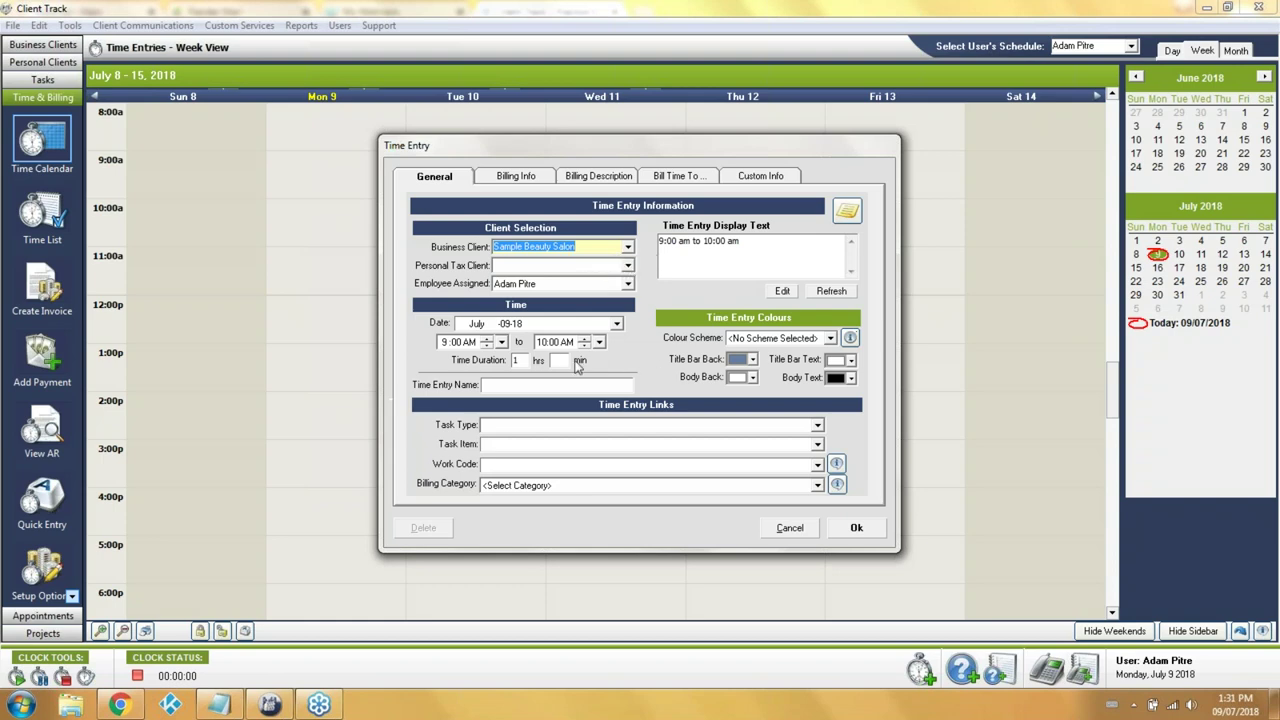
# Settle the entry's duration at 1 hr 00 min after mistakenly entering 45
pyautogui.click(559, 360)
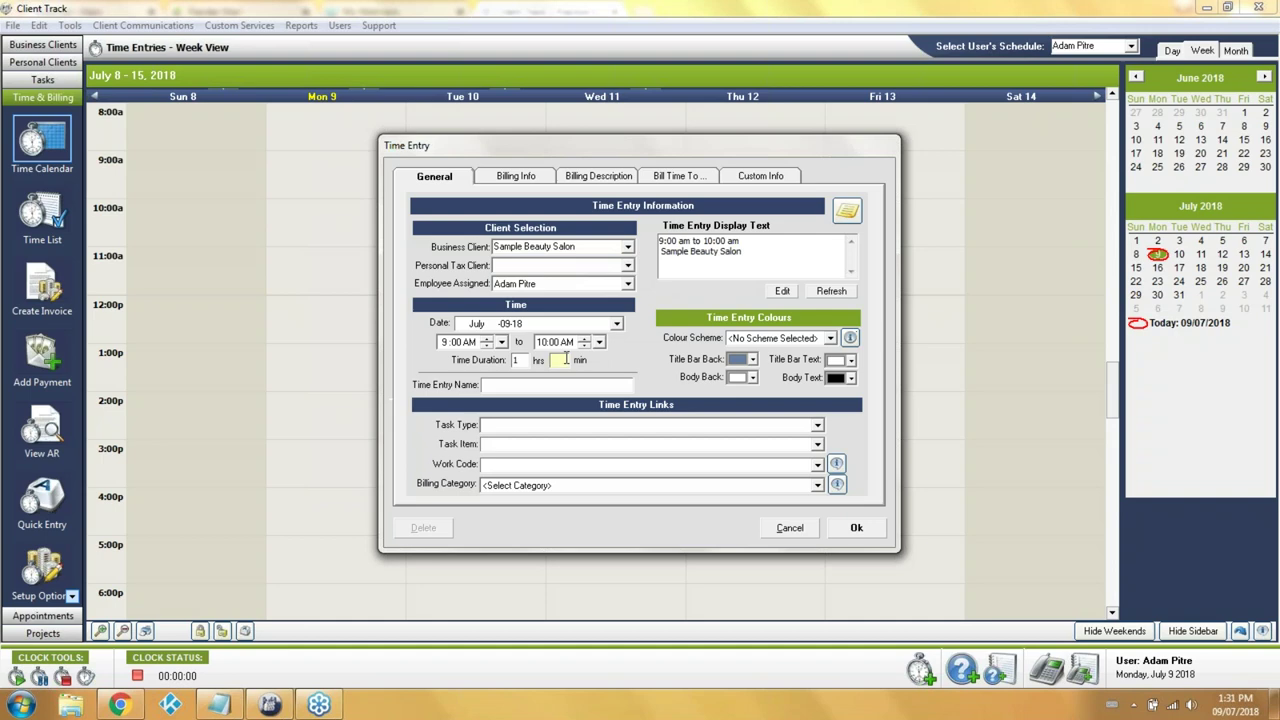
pyautogui.write('45')
pyautogui.click(557, 384)
pyautogui.click(556, 360)
pyautogui.press('BackSpace')
pyautogui.press('BackSpace')
pyautogui.doubleClick(525, 362)
pyautogui.write('45')
pyautogui.press('Tab')
pyautogui.write('00')
pyautogui.click(520, 384)
pyautogui.doubleClick(517, 360)
pyautogui.press('BackSpace')
pyautogui.write('1')
pyautogui.click(556, 360)
# Type 'favor' as the entry name, then erase most of it
pyautogui.click(619, 386)
pyautogui.write('favor')
pyautogui.press('BackSpace')
pyautogui.press('BackSpace')
pyautogui.press('BackSpace')
pyautogui.press('BackSpace')
# Set Task Type to HST Monthly and Task Item to 'Period End: Mar 31, 18, 3rd Monthly HST Return'
pyautogui.click(817, 425)
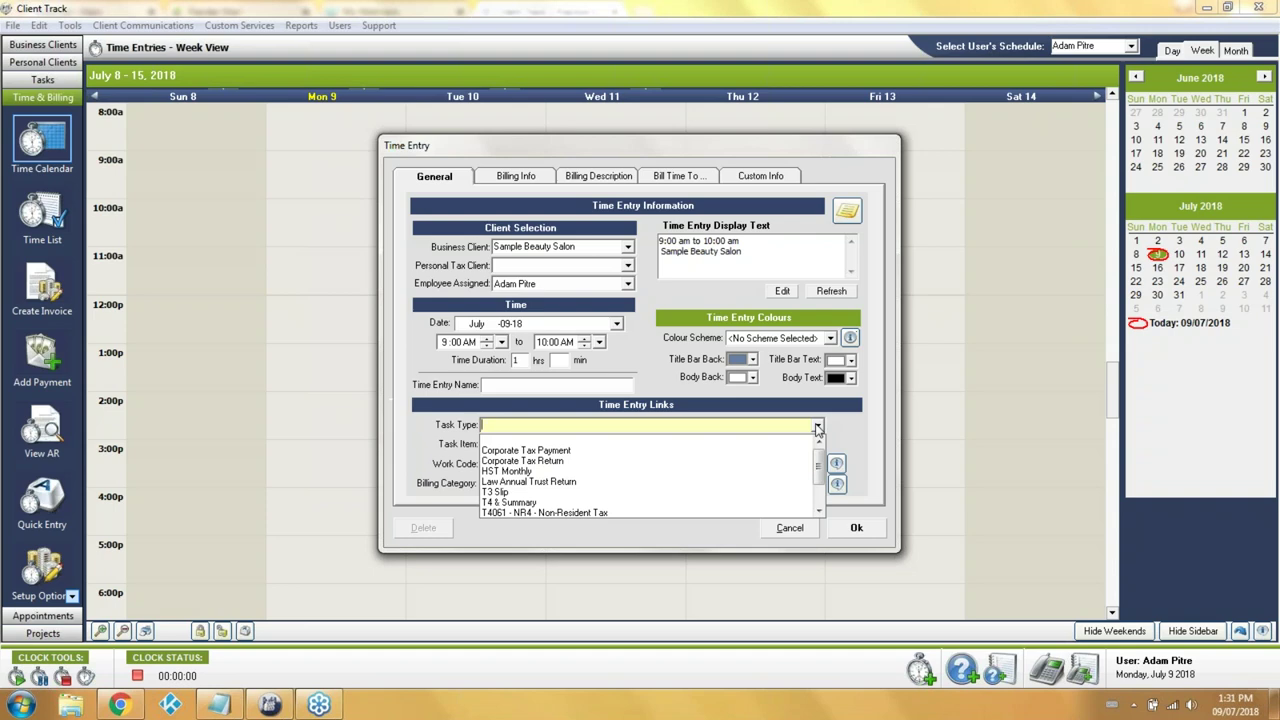
pyautogui.click(771, 474)
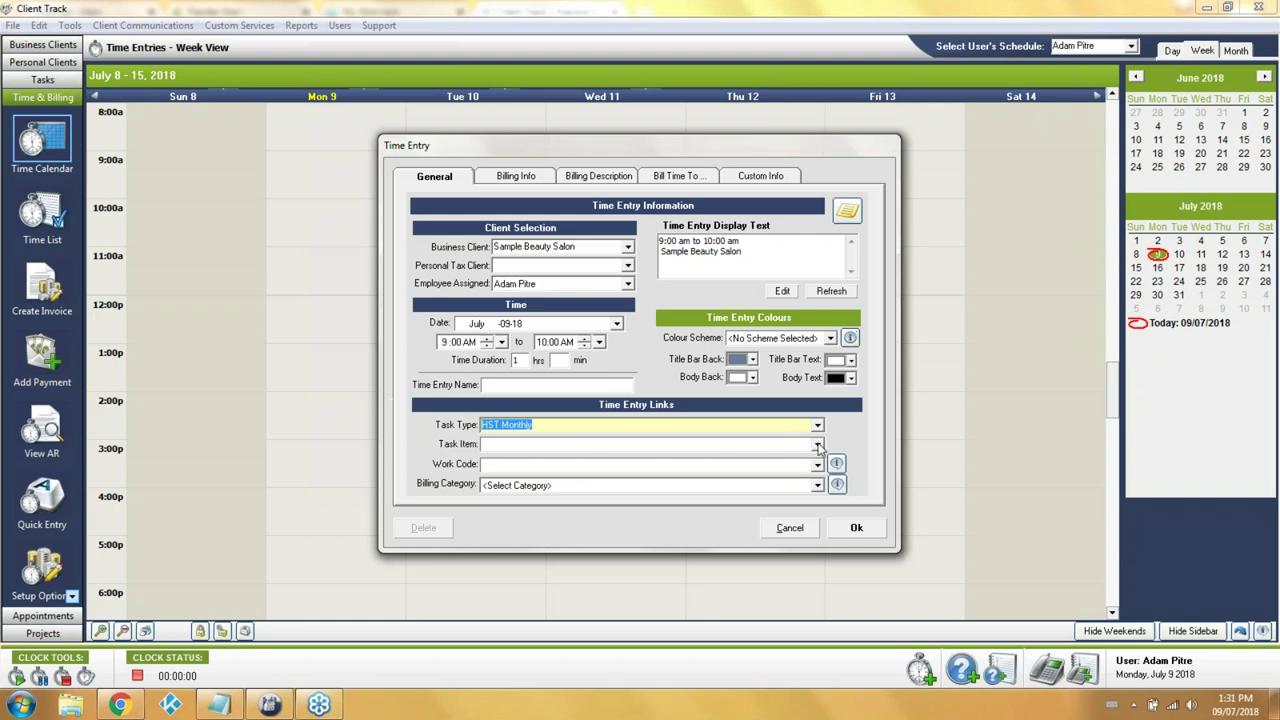
pyautogui.click(817, 446)
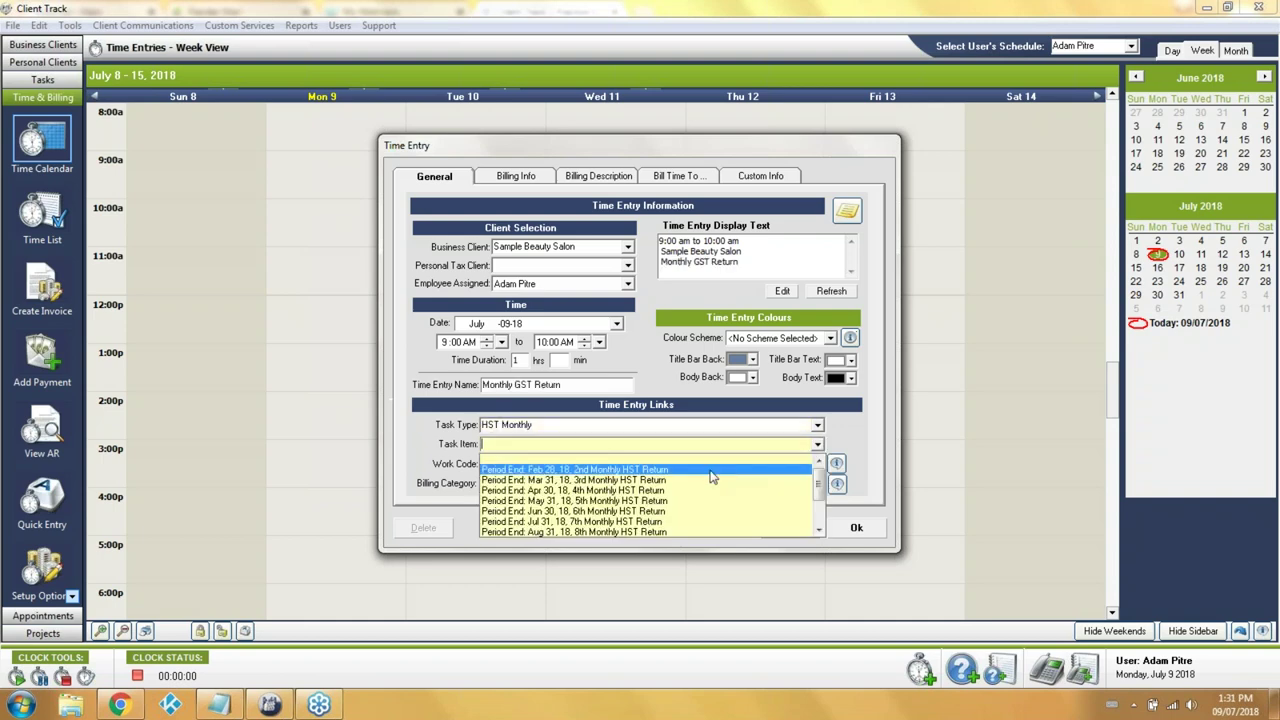
pyautogui.click(697, 480)
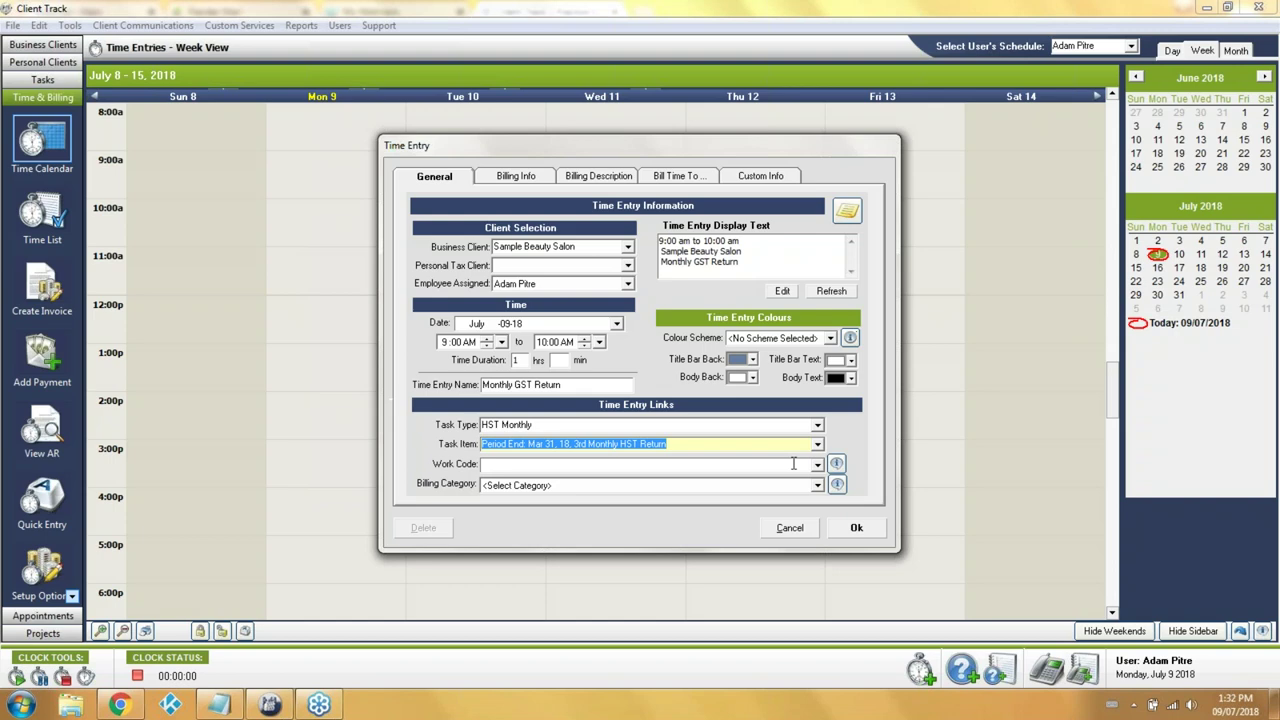
pyautogui.click(598, 176)
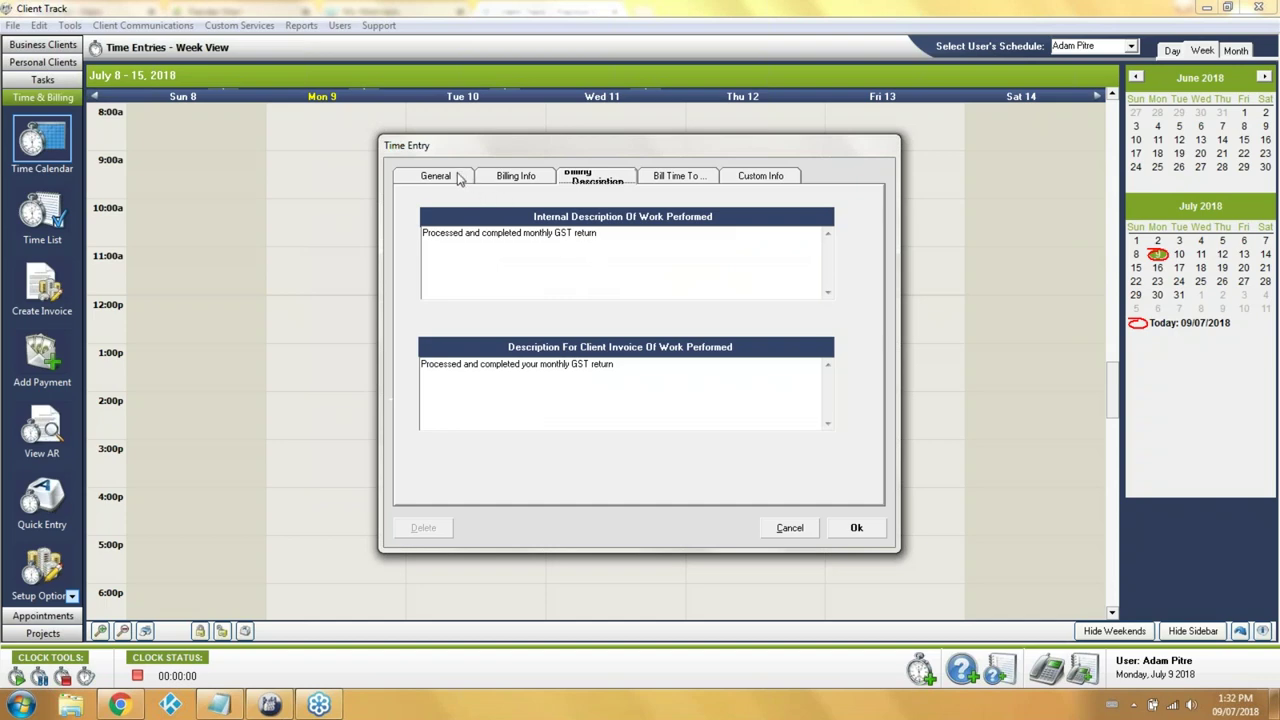
pyautogui.click(459, 178)
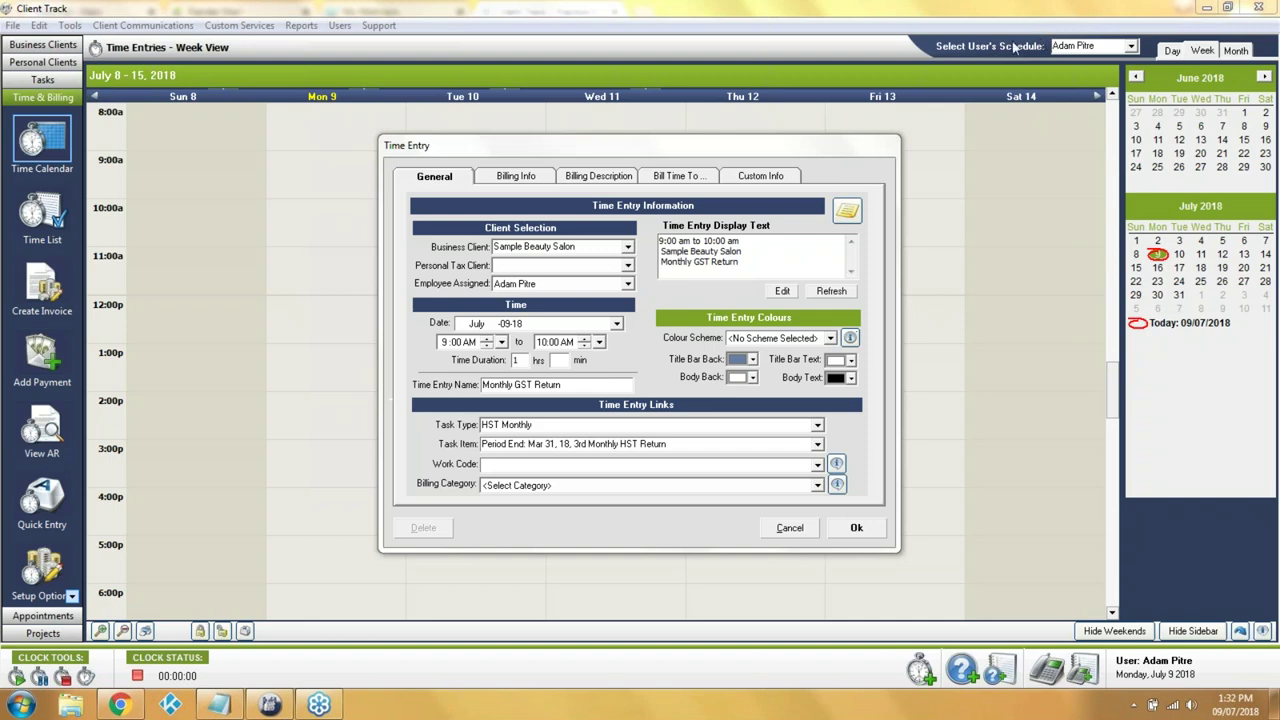
pyautogui.click(825, 150)
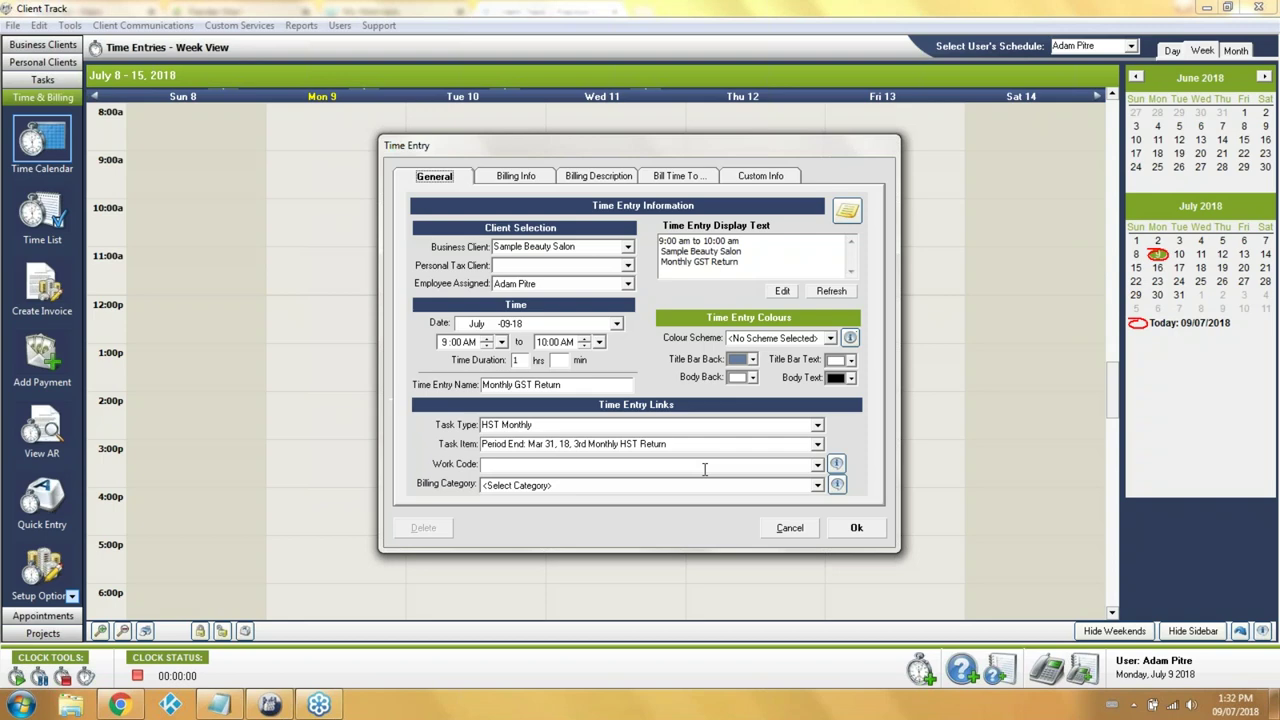
pyautogui.click(816, 487)
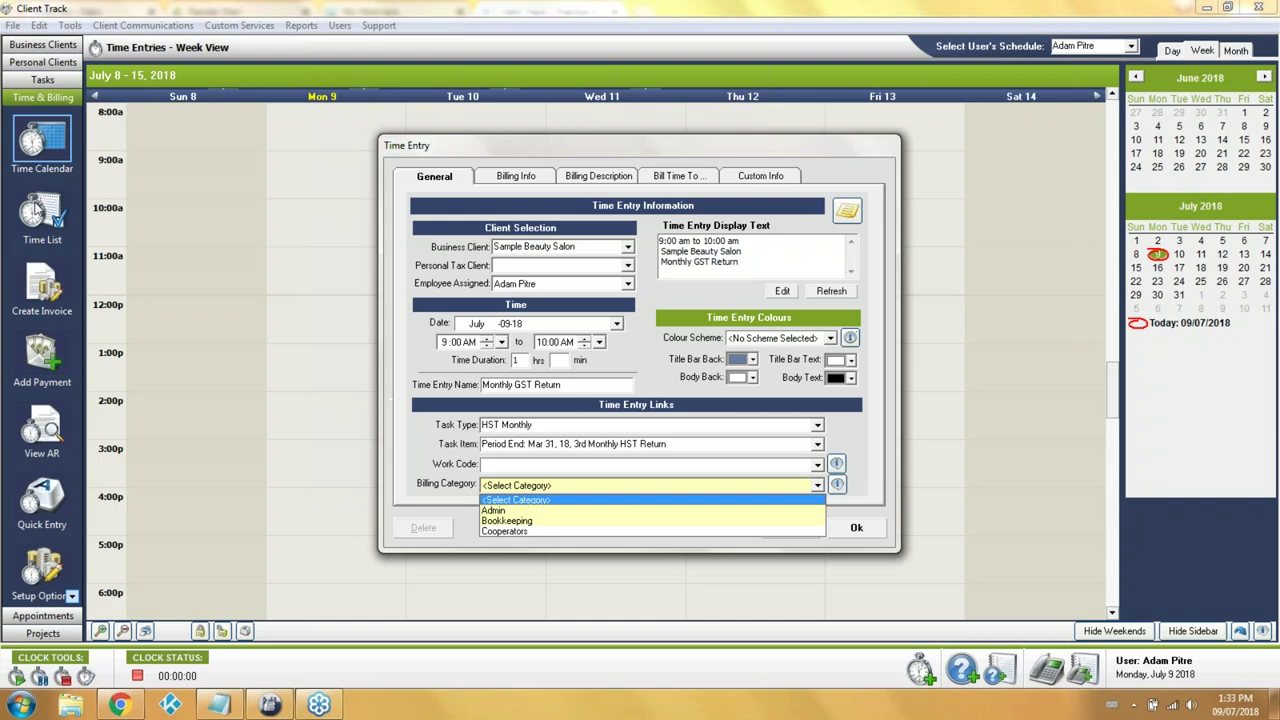
pyautogui.click(578, 152)
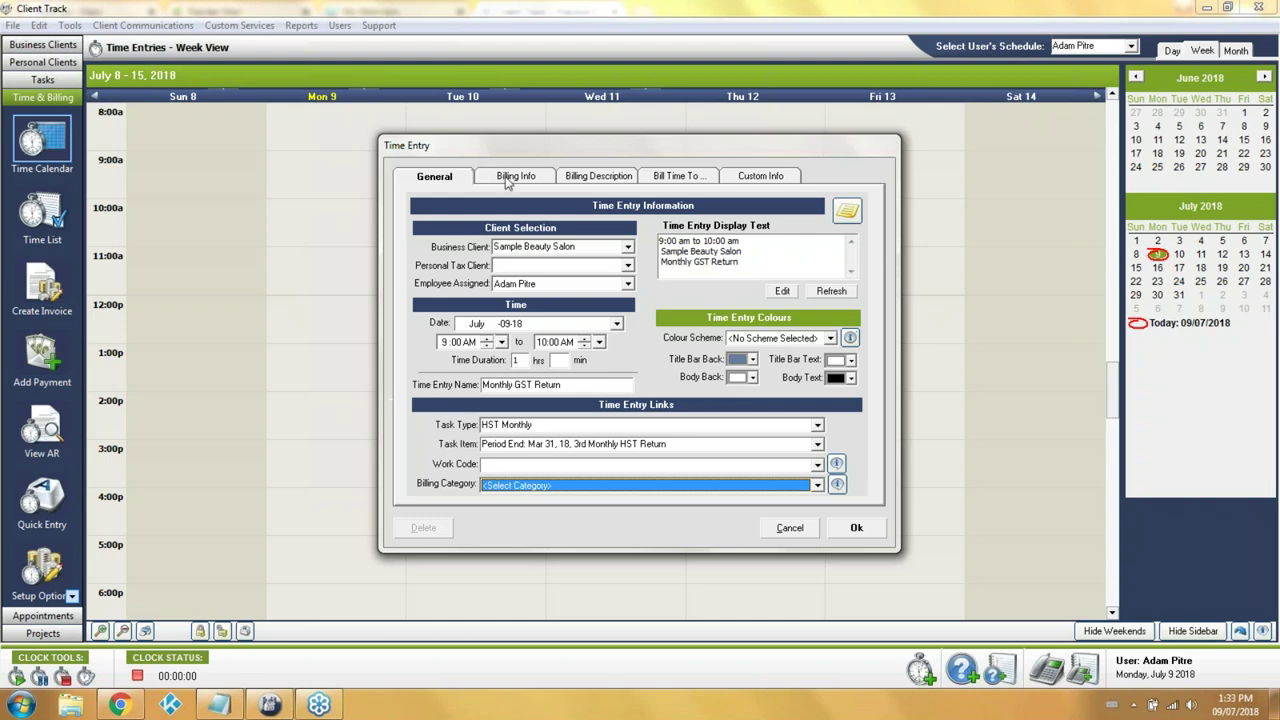
# Look through the time entry's Billing Info, Billing Description and Bill Time To tabs
pyautogui.click(509, 178)
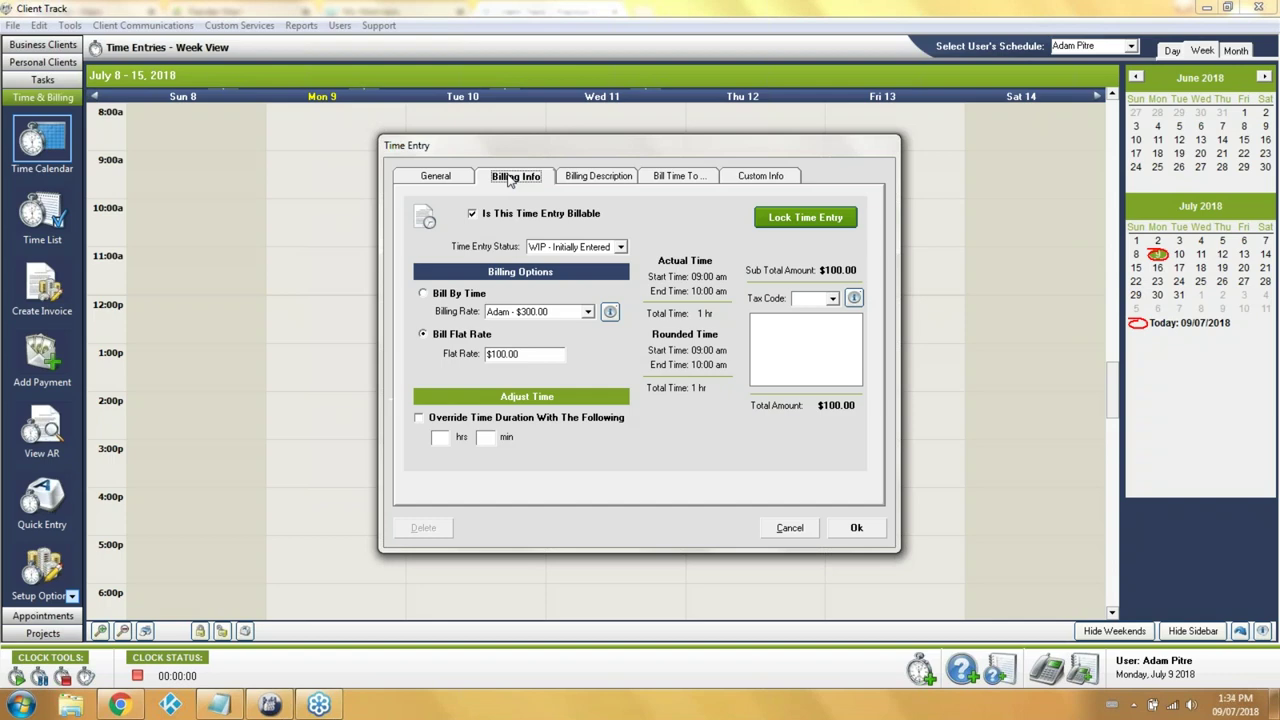
pyautogui.click(462, 177)
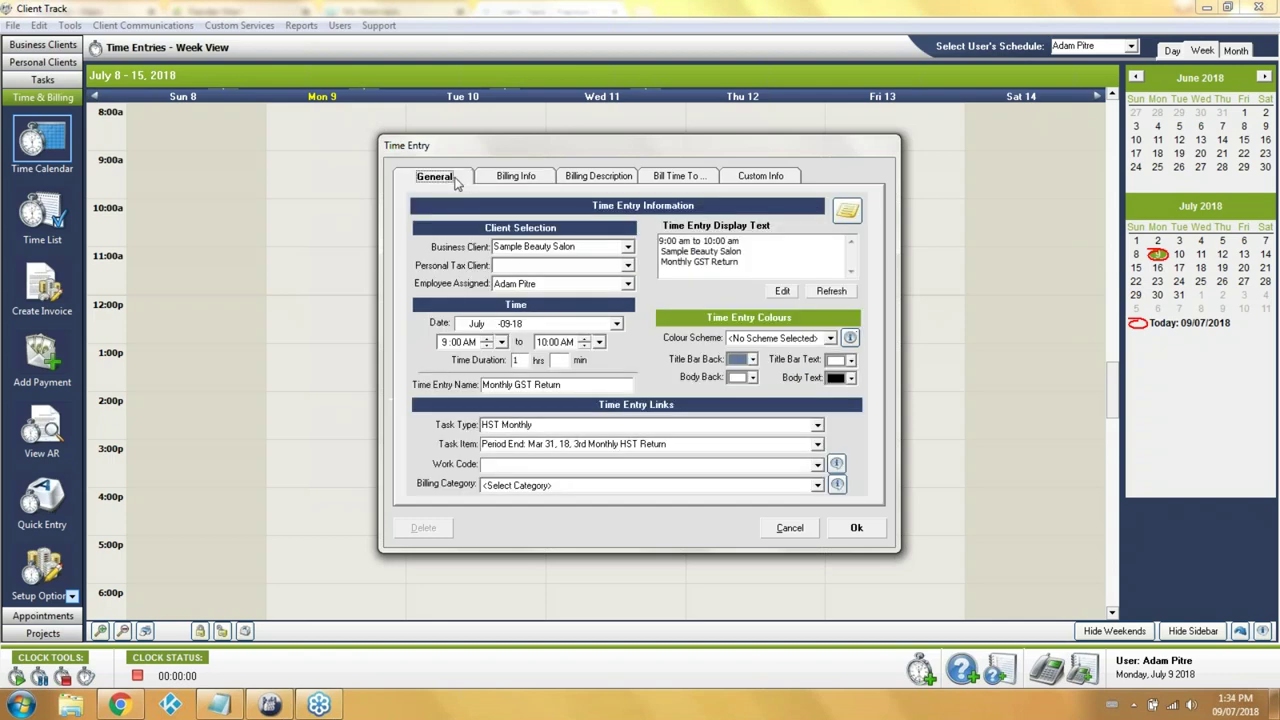
pyautogui.click(596, 182)
pyautogui.click(656, 178)
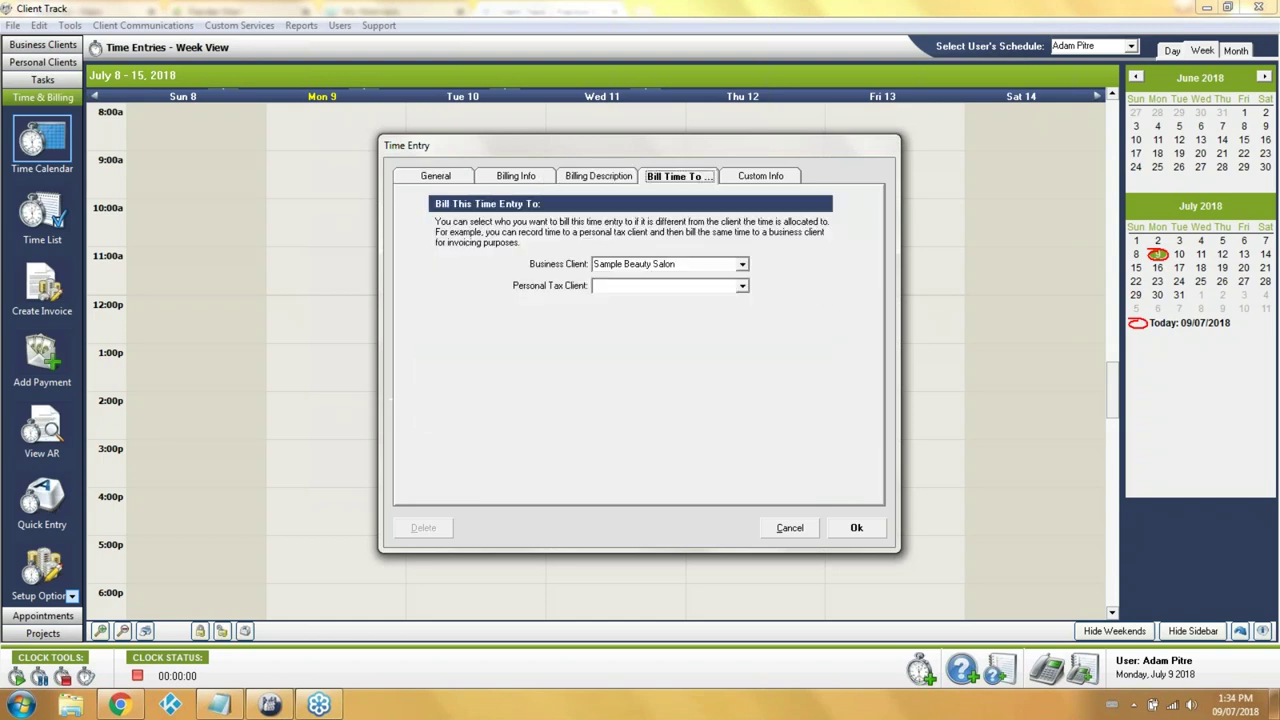
pyautogui.click(458, 177)
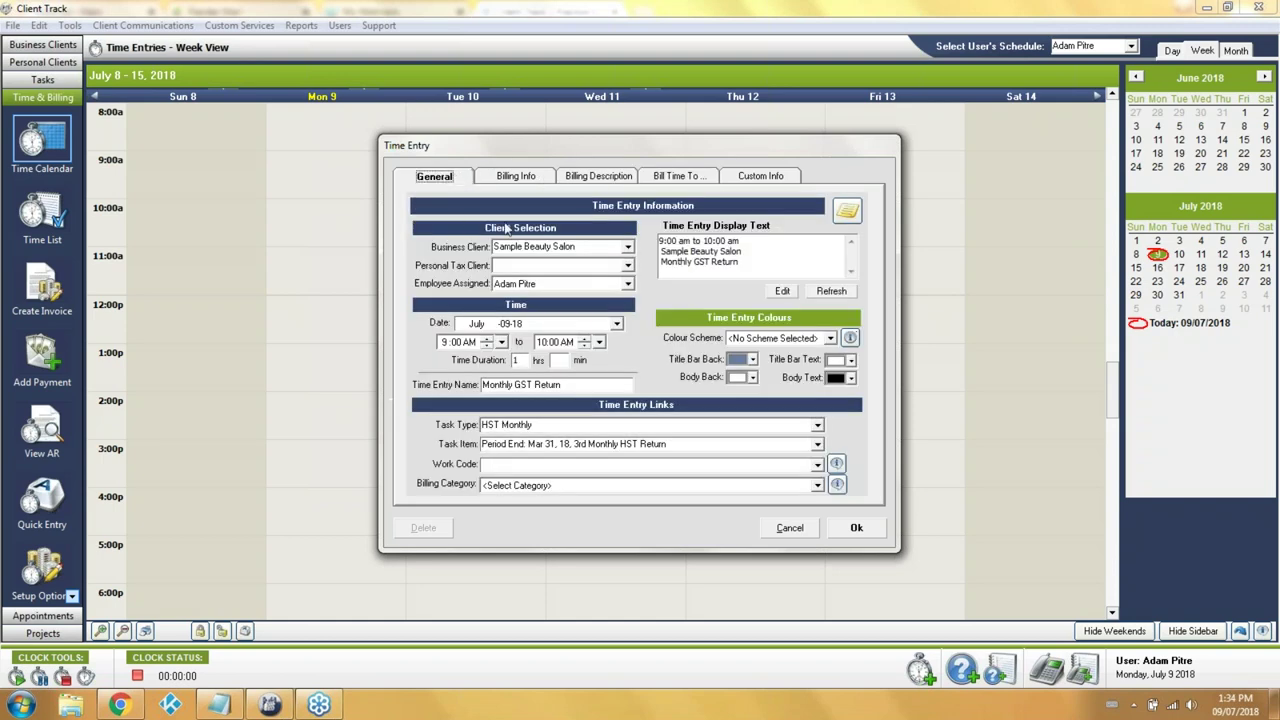
# Keep Sample Beauty Salon as billed client and show the $100.00 flat-rate billing options
pyautogui.click(670, 184)
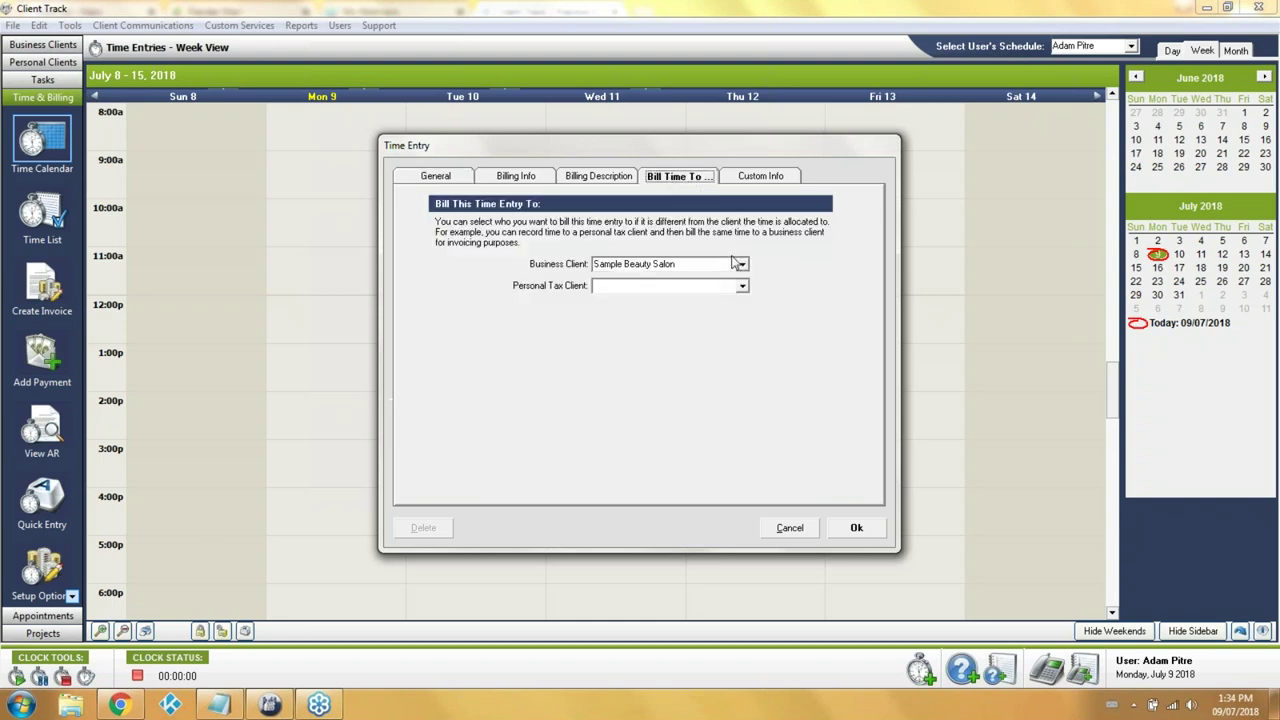
pyautogui.click(742, 264)
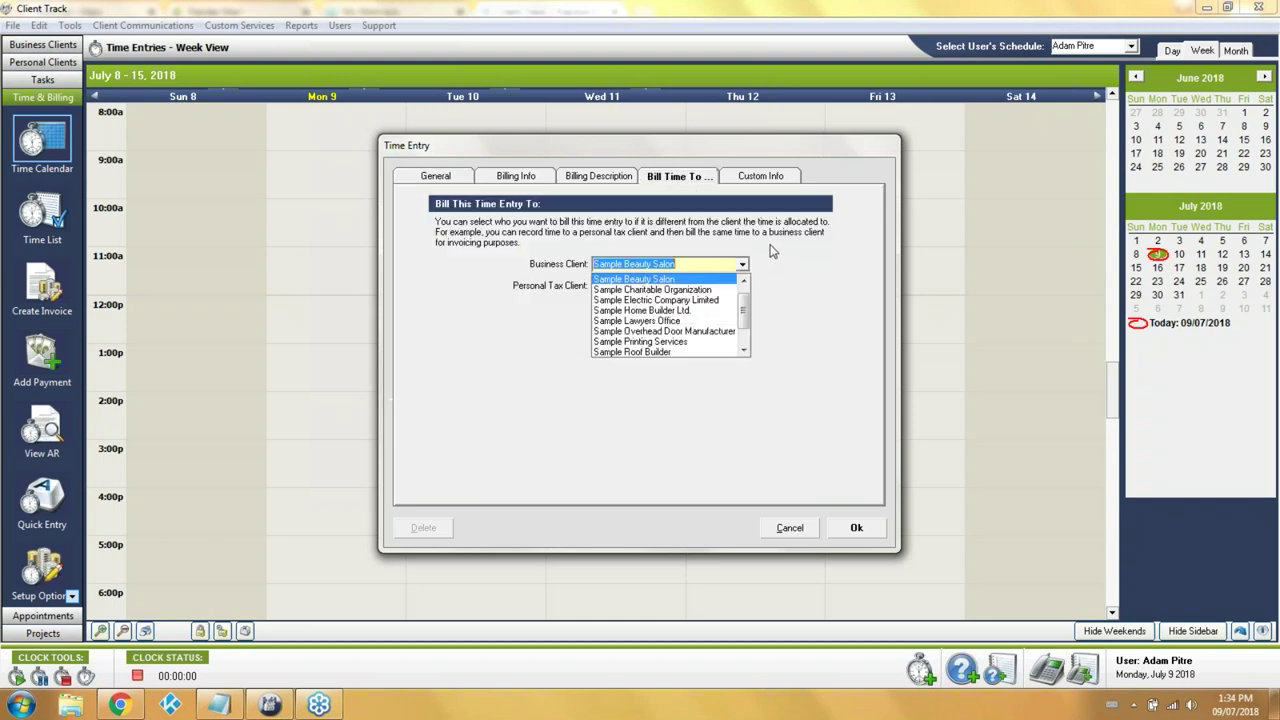
pyautogui.click(773, 251)
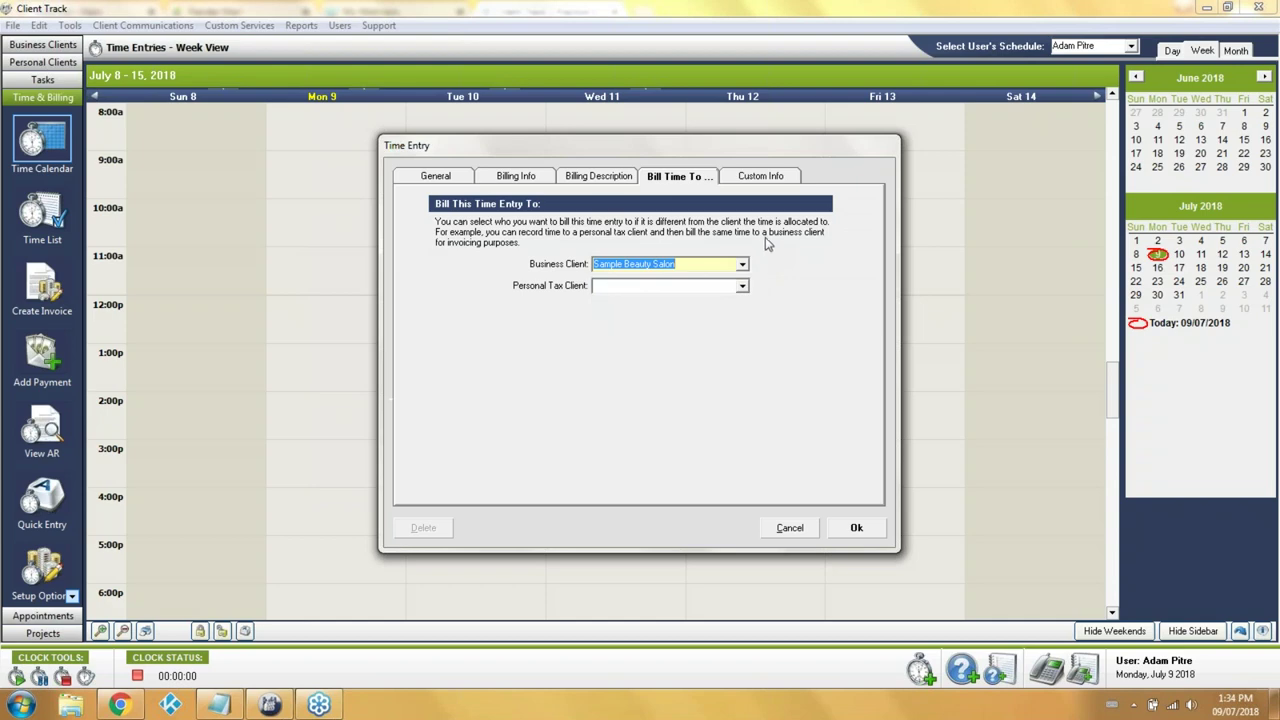
pyautogui.click(432, 178)
pyautogui.click(515, 177)
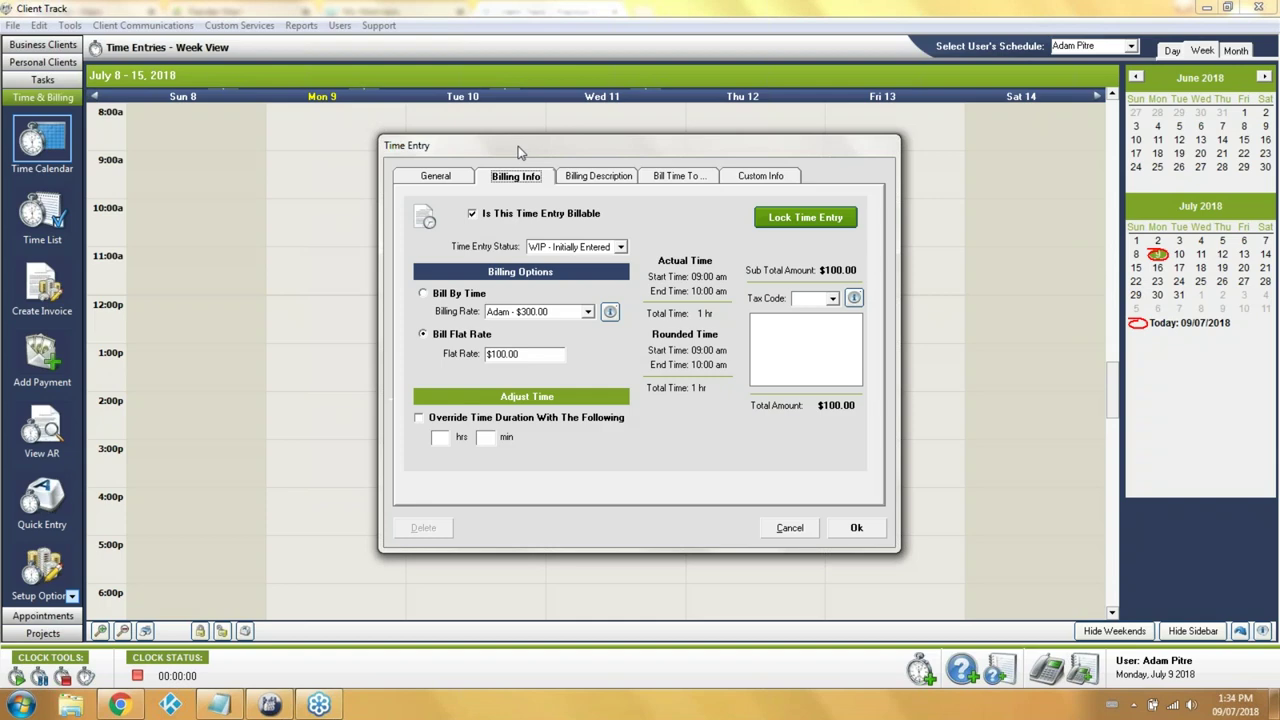
# Switch billing to Bill By Time with status unchanged, making the total $300.00
pyautogui.click(617, 247)
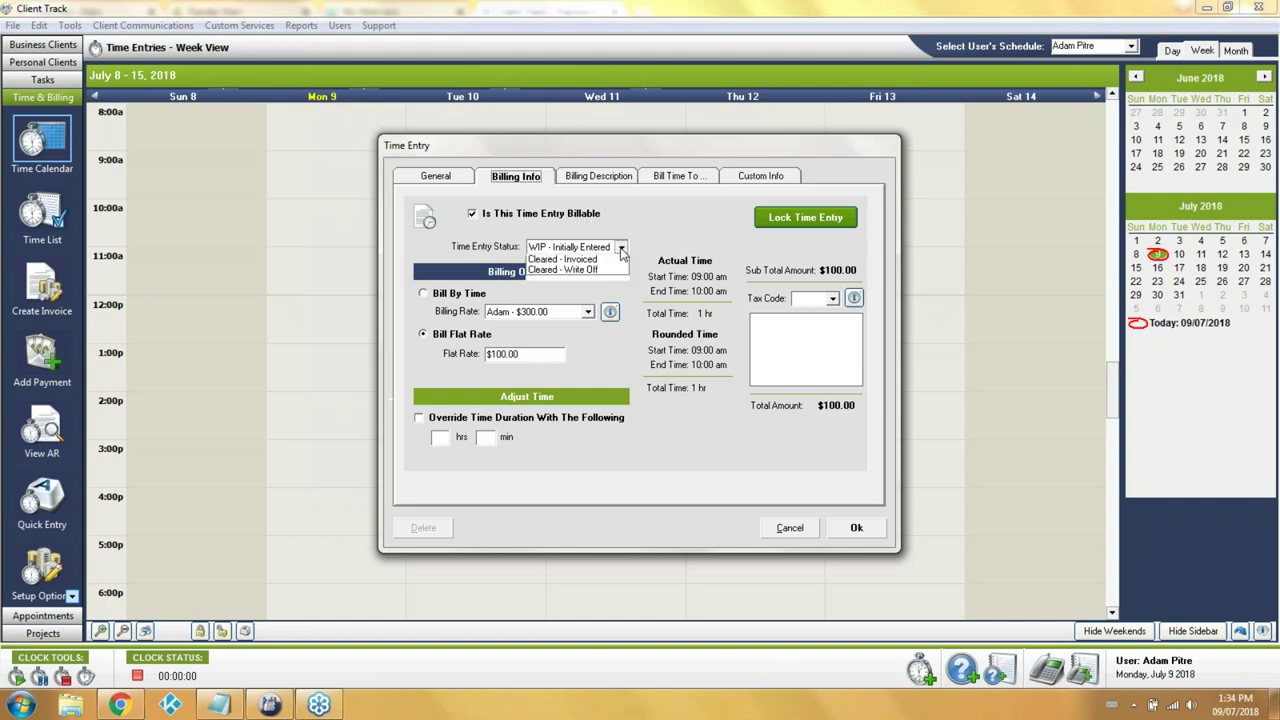
pyautogui.click(668, 225)
pyautogui.click(476, 296)
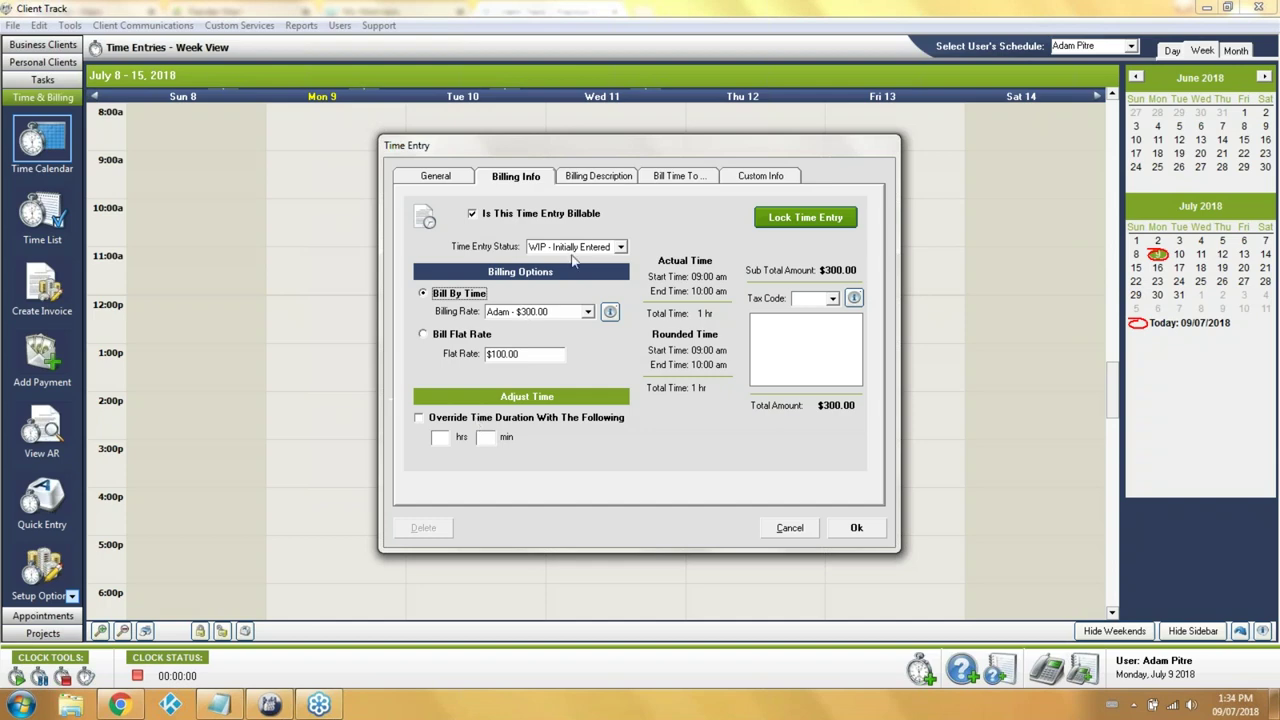
# Review the internal and invoice work descriptions, then show Sample Beauty Salon's bill-to details
pyautogui.click(600, 180)
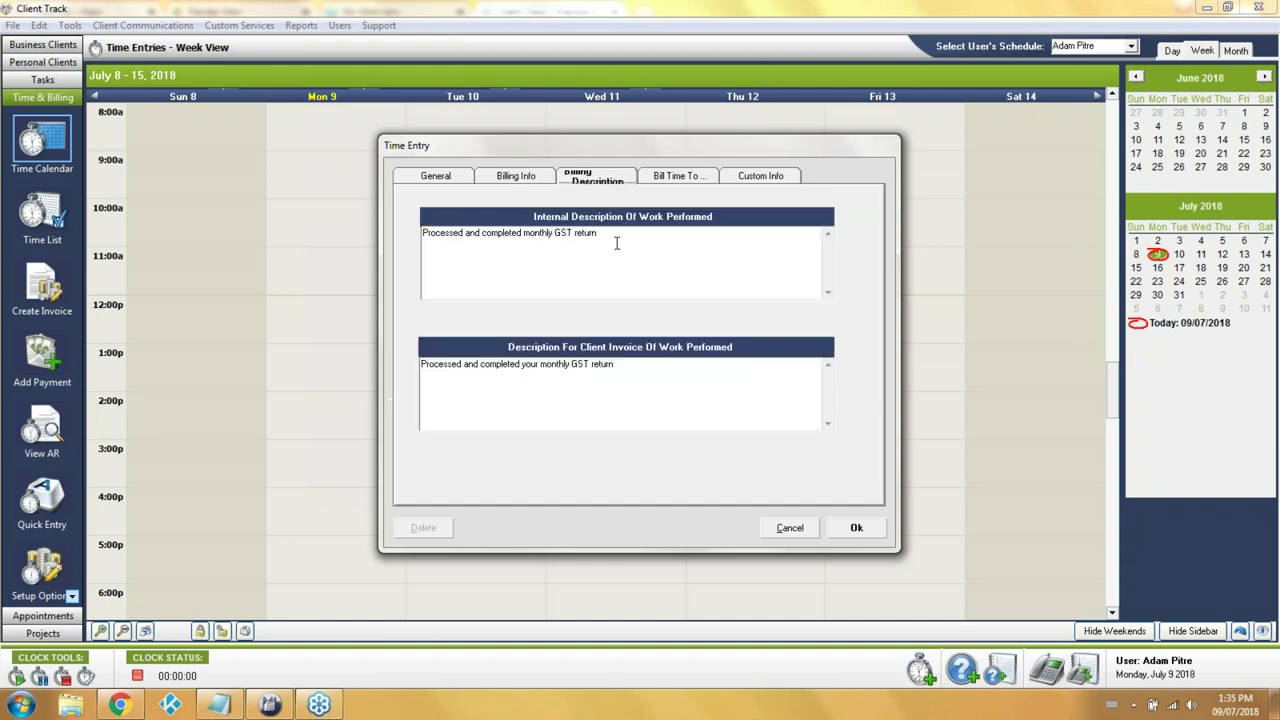
pyautogui.moveTo(598, 232); pyautogui.dragTo(416, 245)
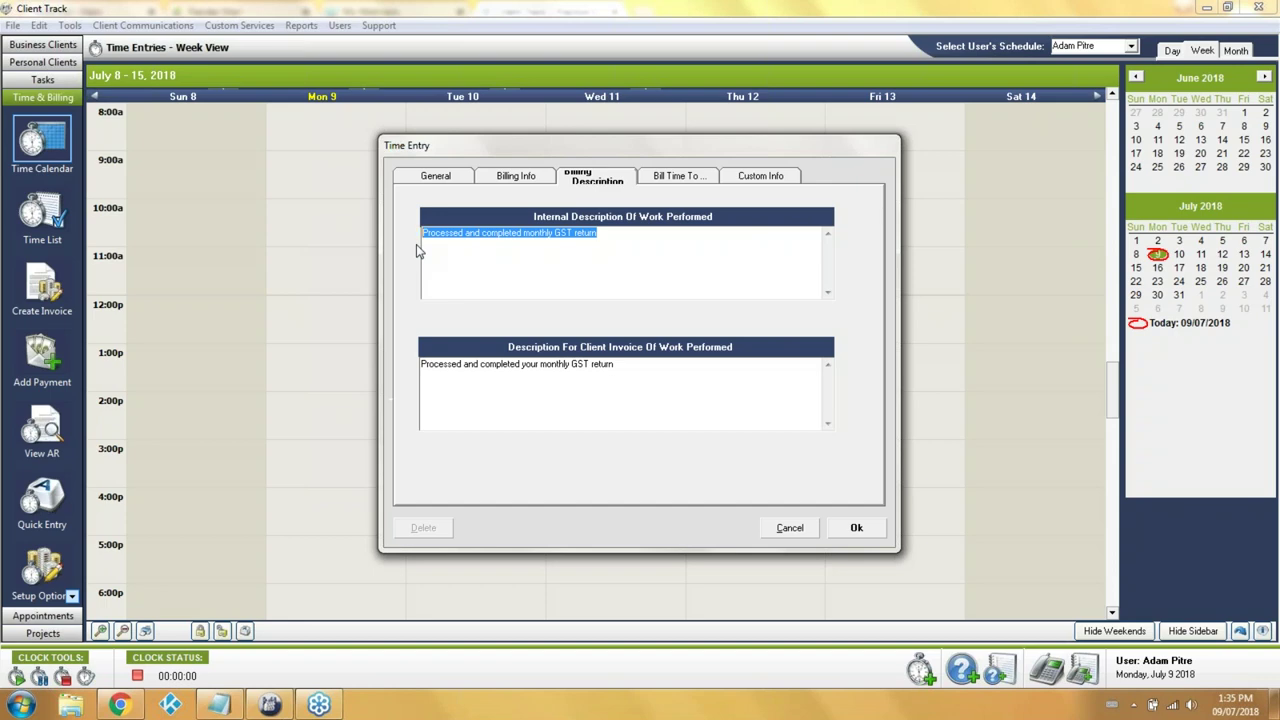
pyautogui.moveTo(628, 366); pyautogui.dragTo(400, 387)
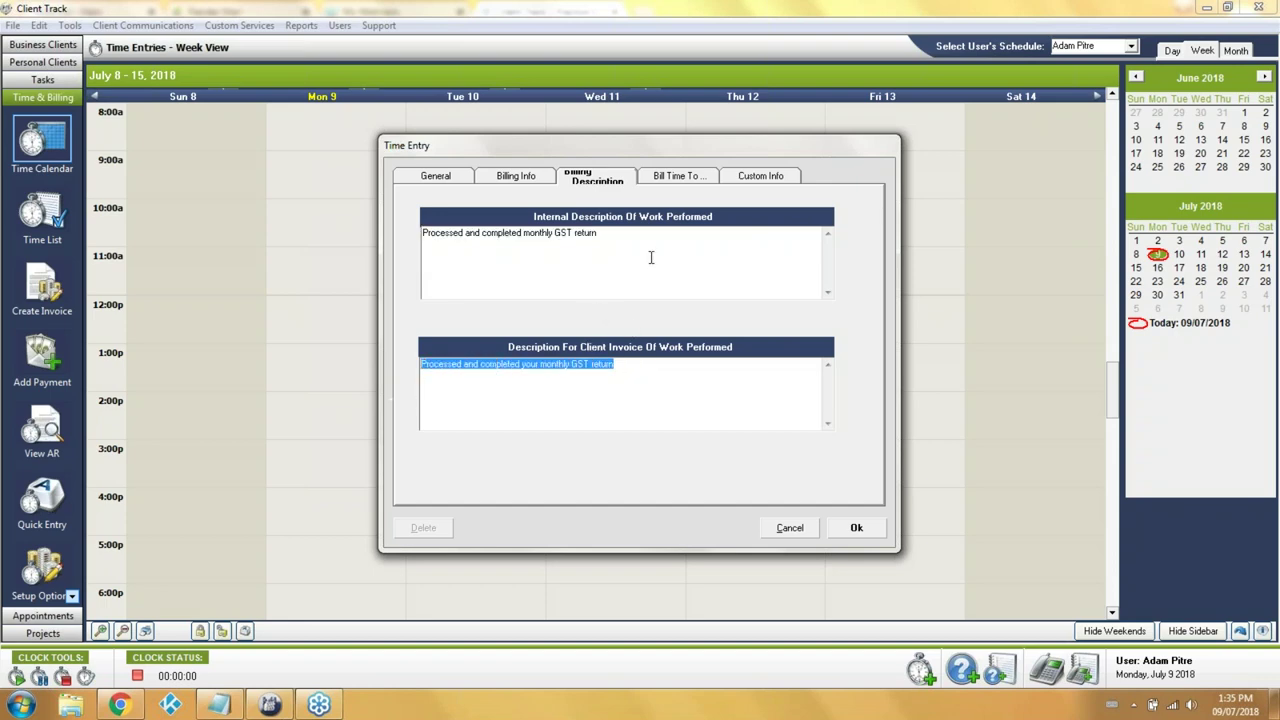
pyautogui.click(677, 176)
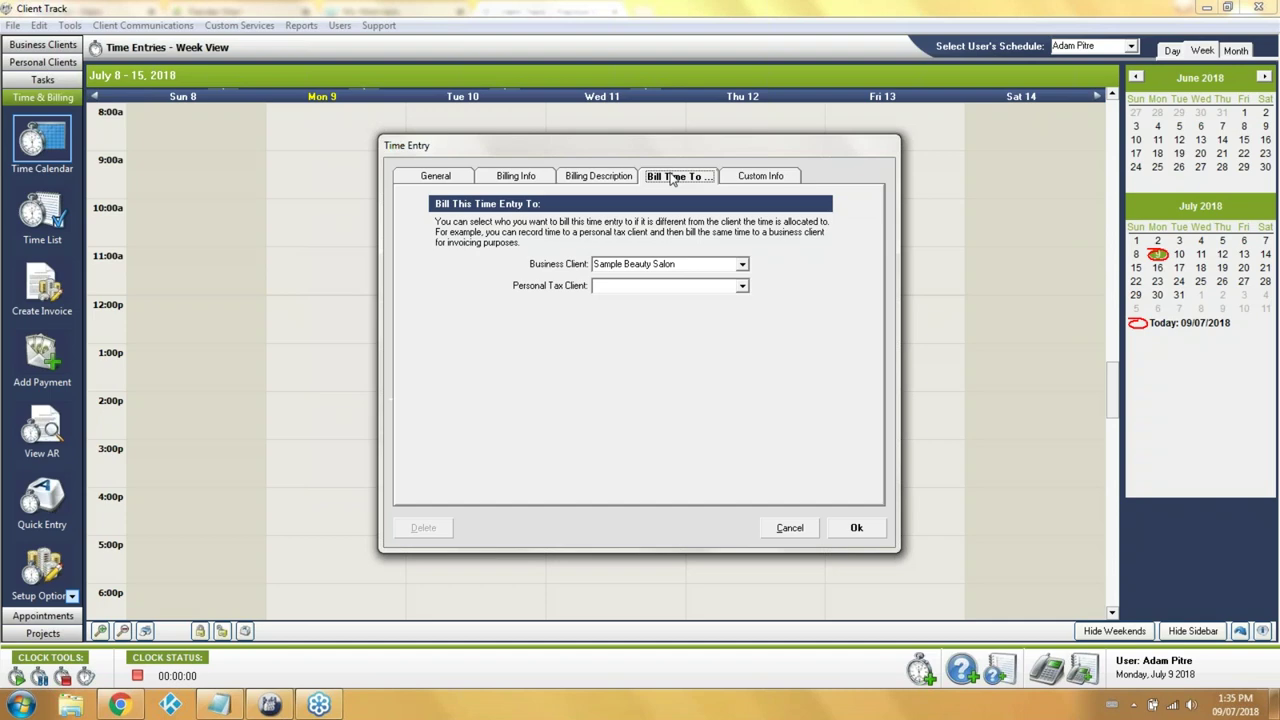
# Save the time entry into Monday's 9:00–10:00 AM slot
pyautogui.click(854, 528)
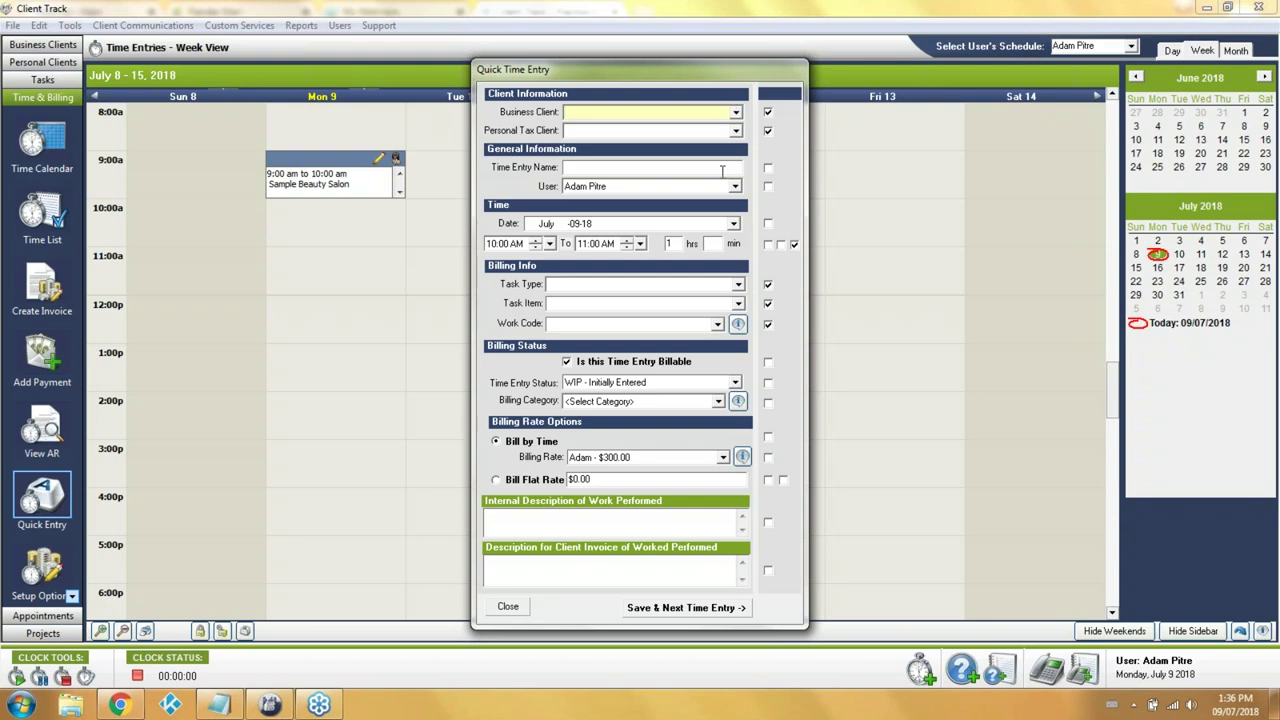
# Choose Sample Beauty Salon in the quick entry, then close it and discard it
pyautogui.click(740, 113)
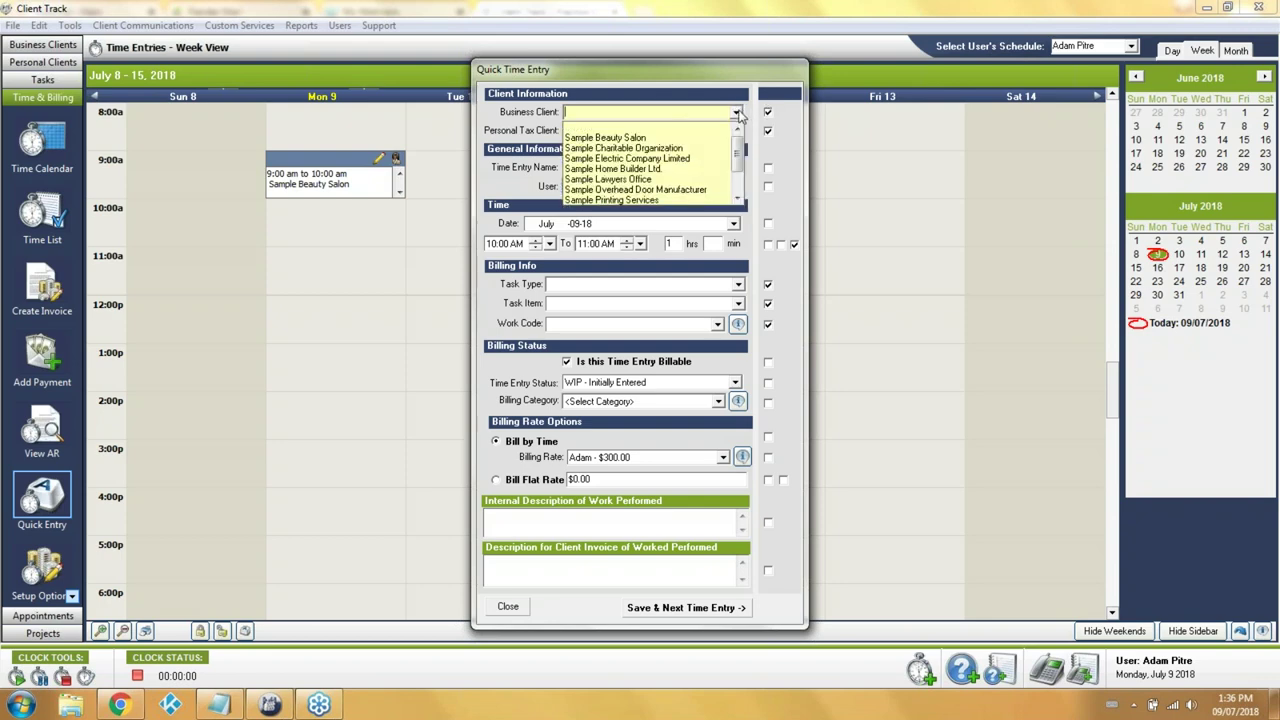
pyautogui.click(695, 138)
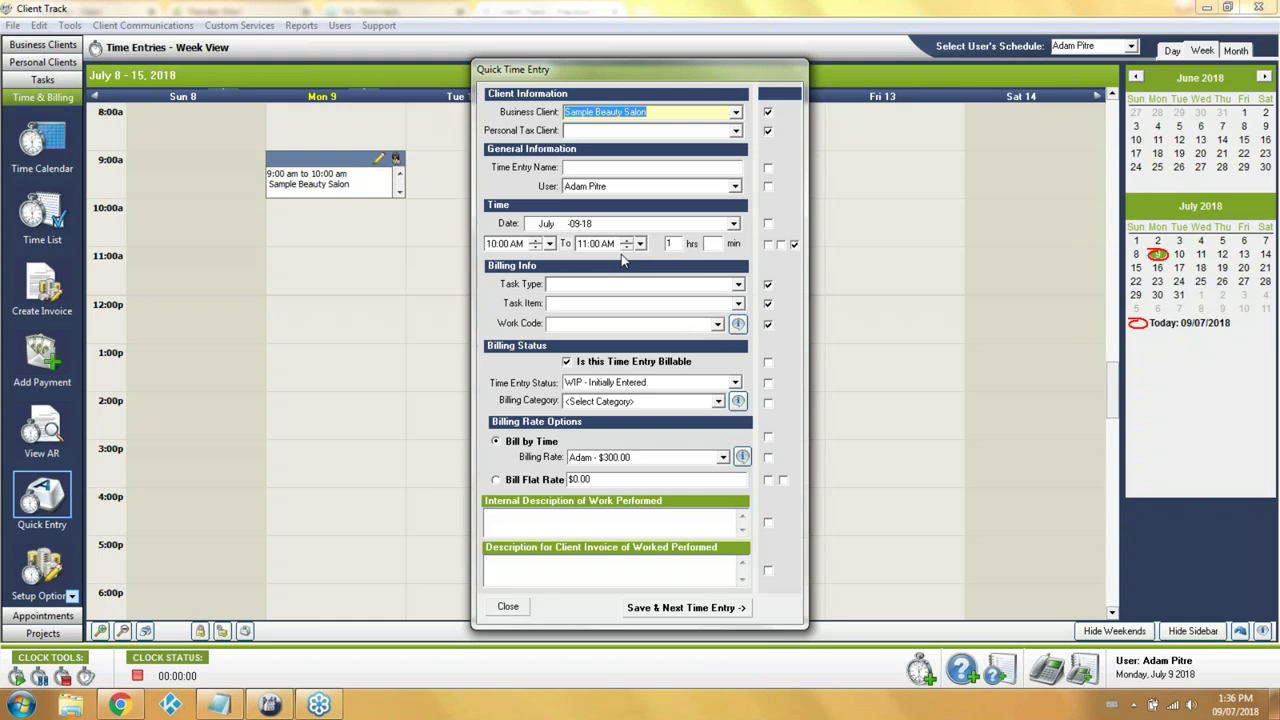
pyautogui.click(505, 607)
pyautogui.click(590, 370)
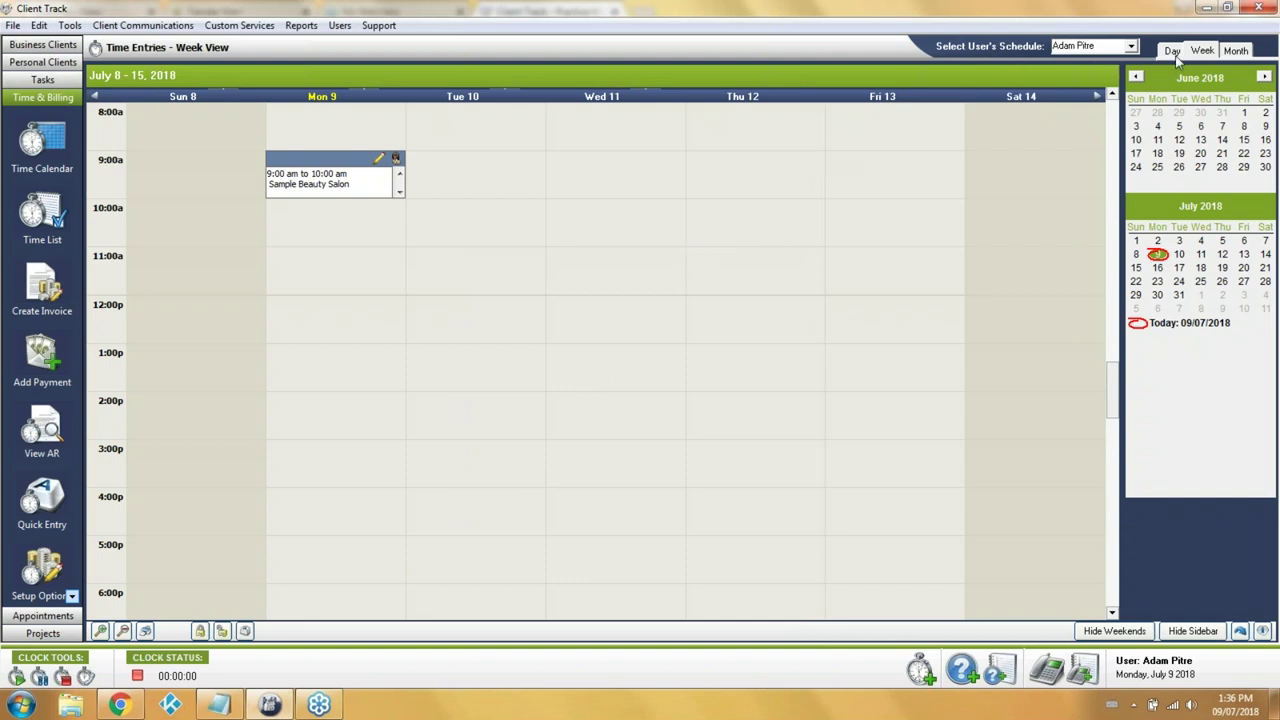
# View July 2018 by month, switch back to week, then show the Time Entries List
pyautogui.click(1234, 51)
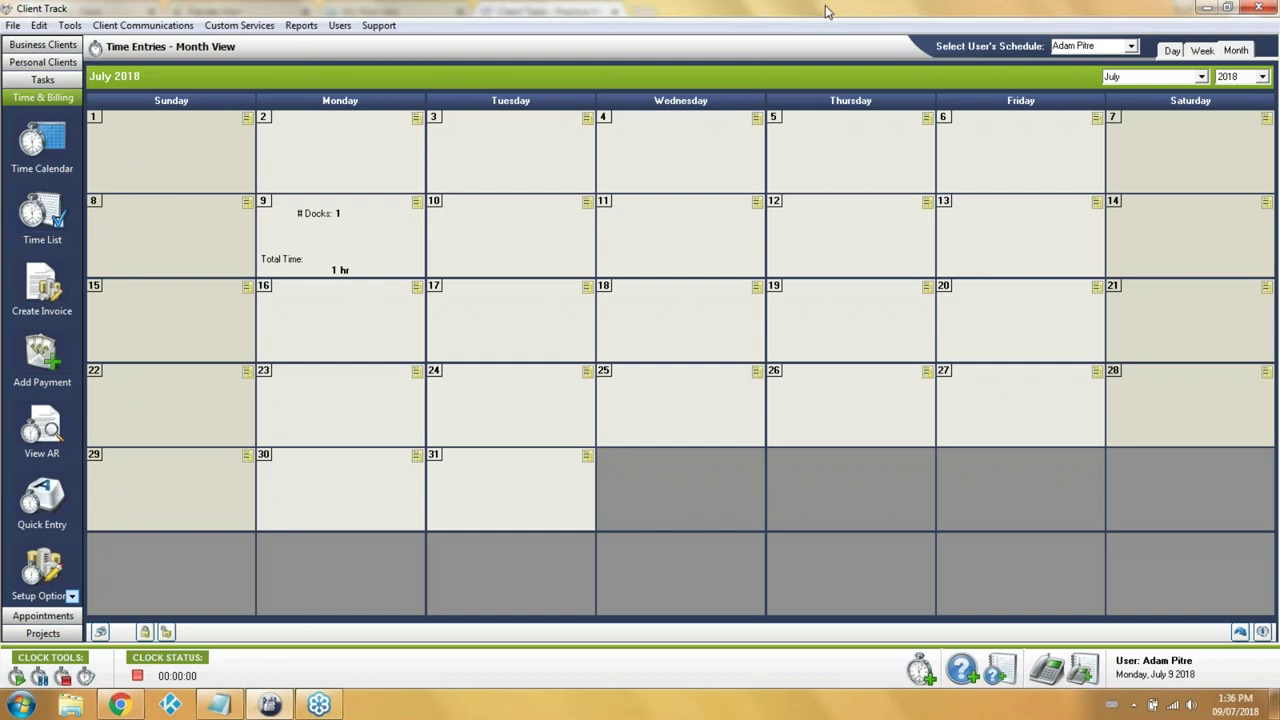
pyautogui.click(1200, 50)
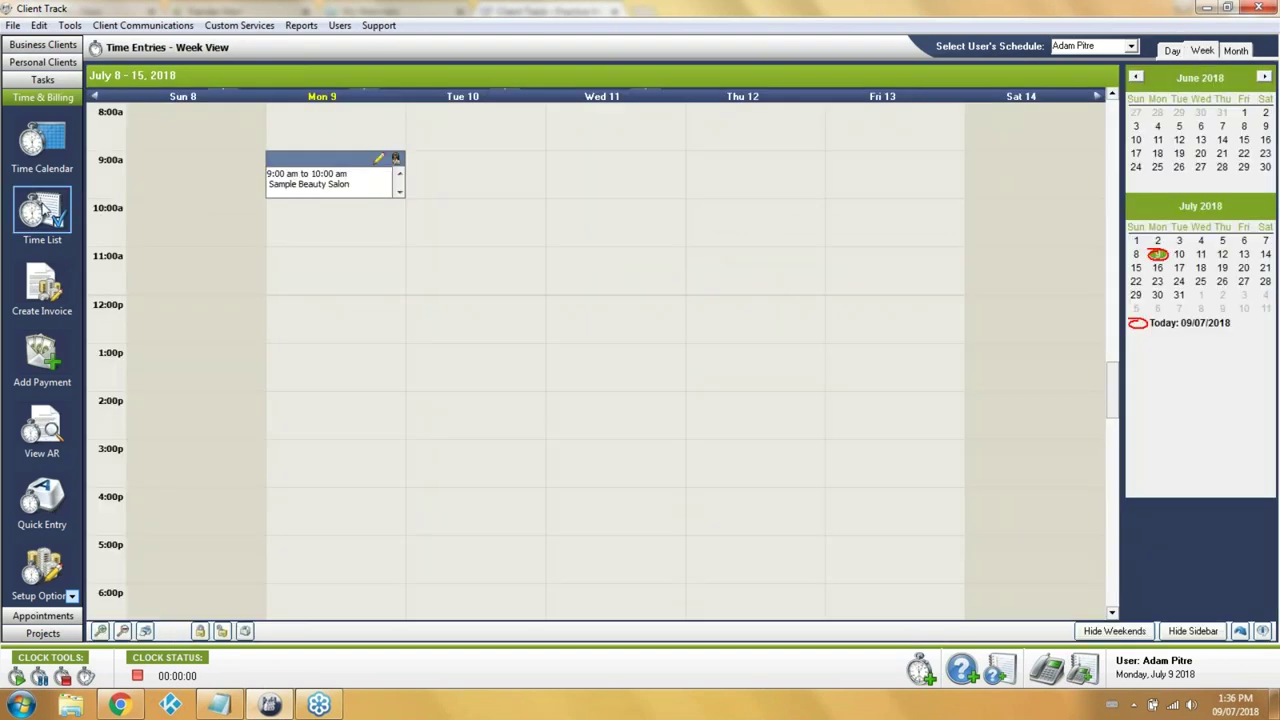
pyautogui.click(42, 212)
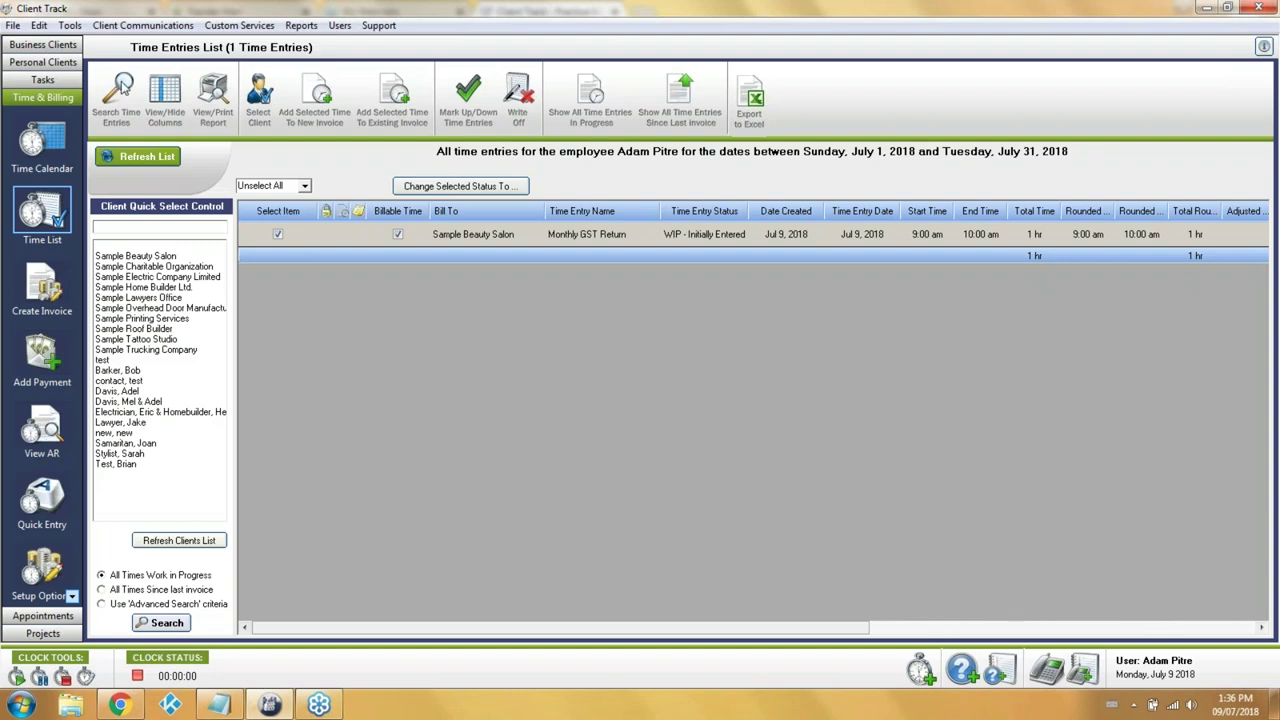
# Search Sample Beauty Salon entries by billing status with no date range, yielding three WIP entries
pyautogui.click(122, 88)
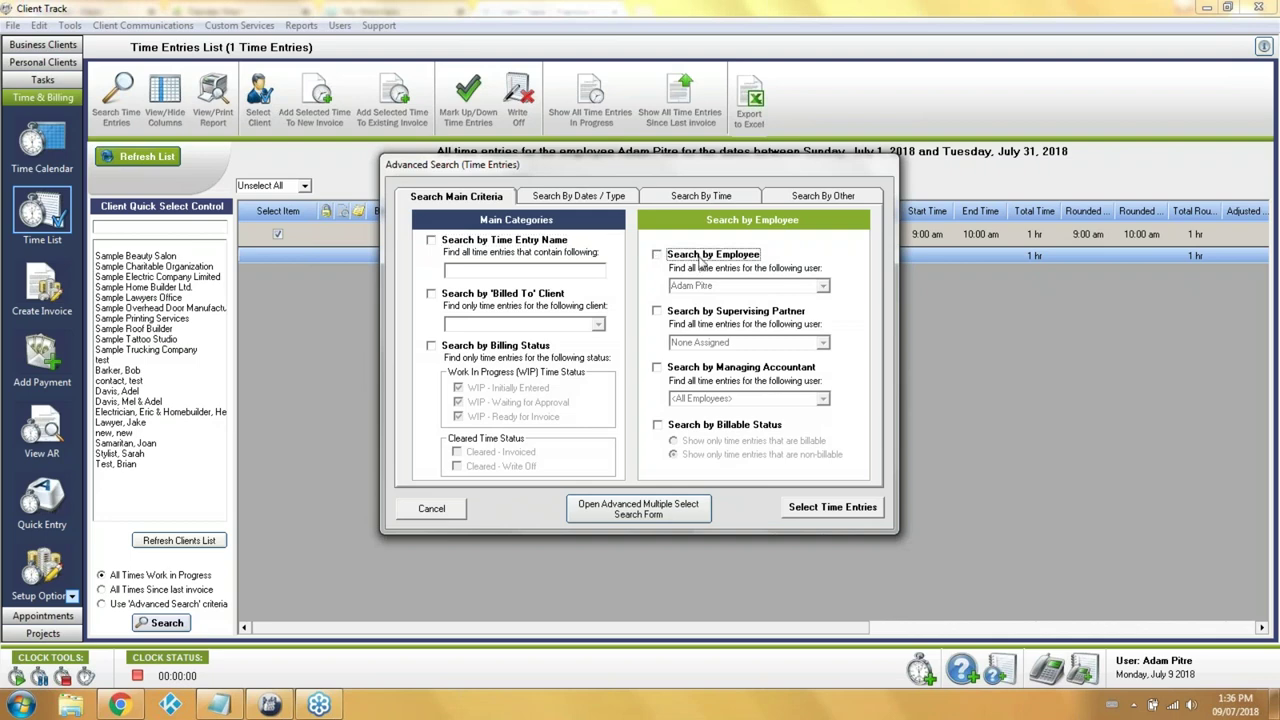
pyautogui.click(522, 294)
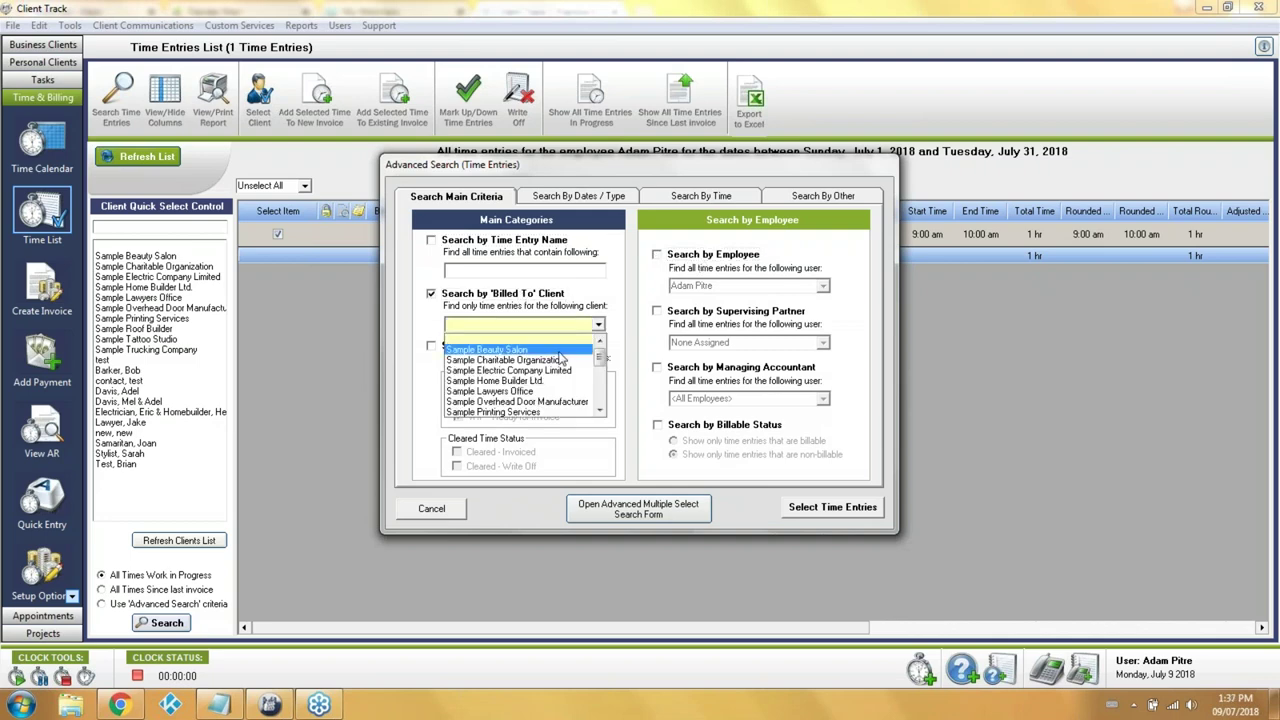
pyautogui.click(505, 349)
pyautogui.click(522, 346)
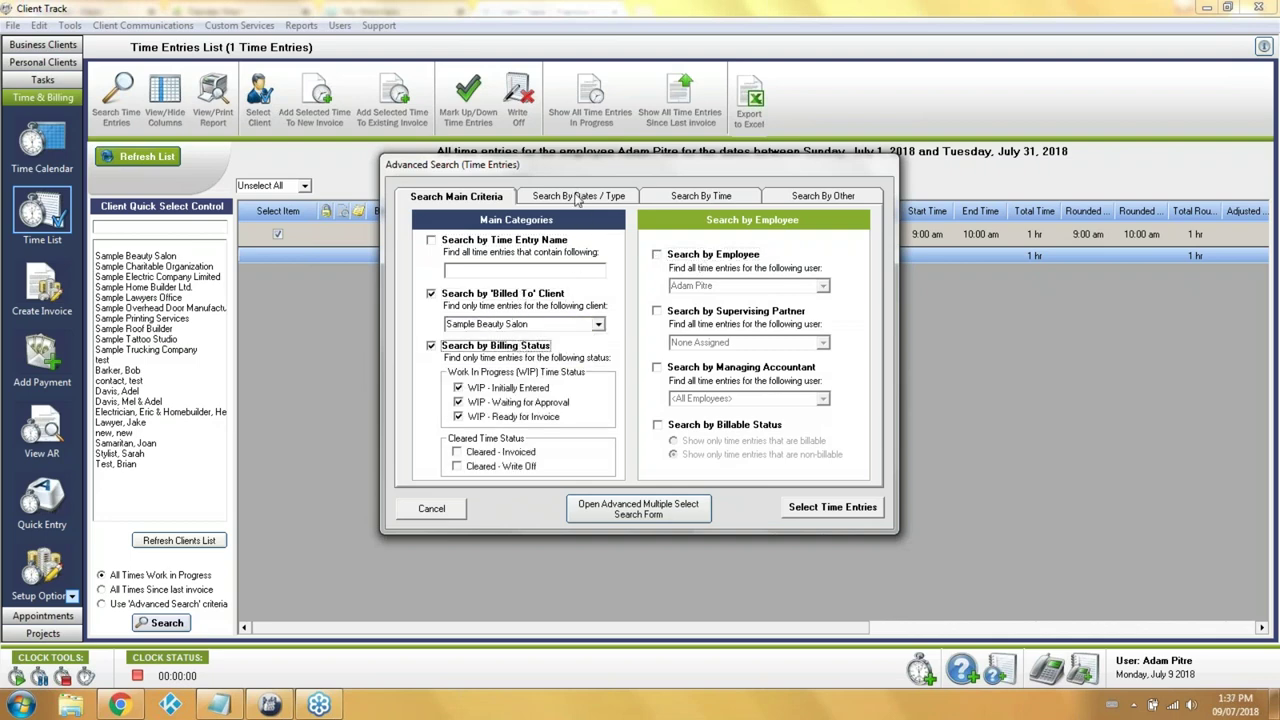
pyautogui.click(577, 198)
pyautogui.click(547, 250)
pyautogui.click(810, 503)
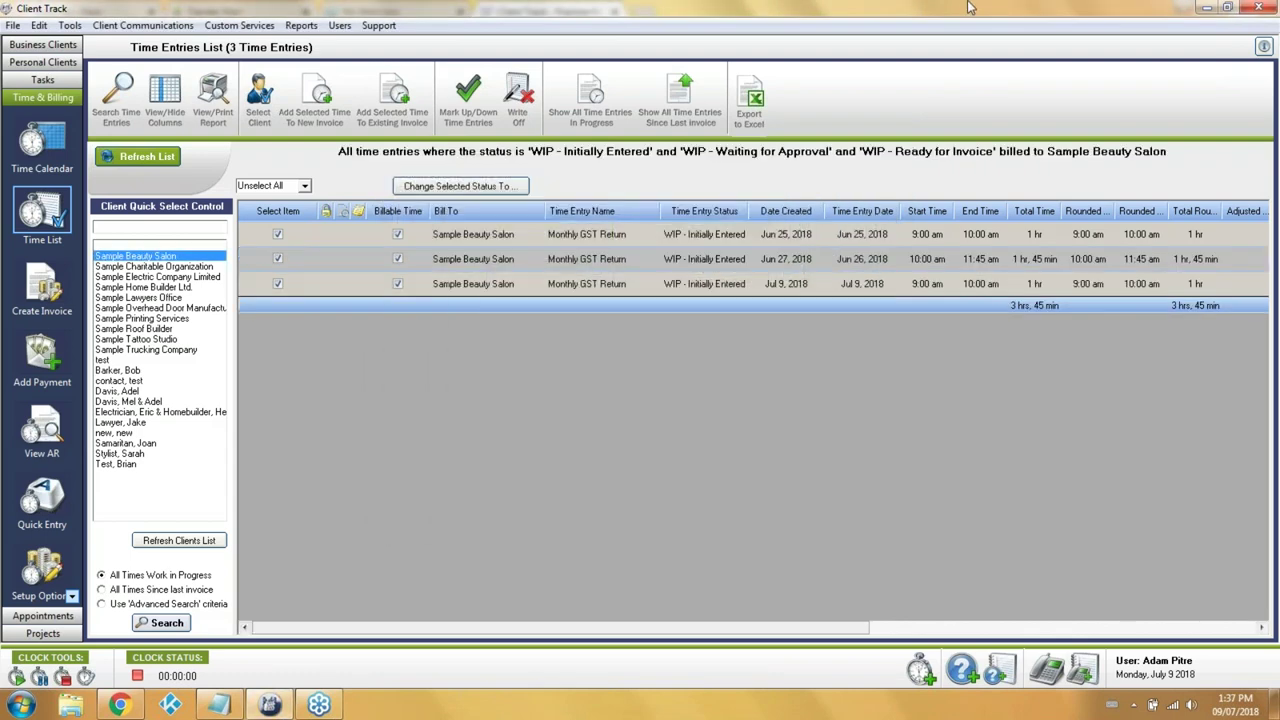
pyautogui.moveTo(525, 630); pyautogui.dragTo(925, 632)
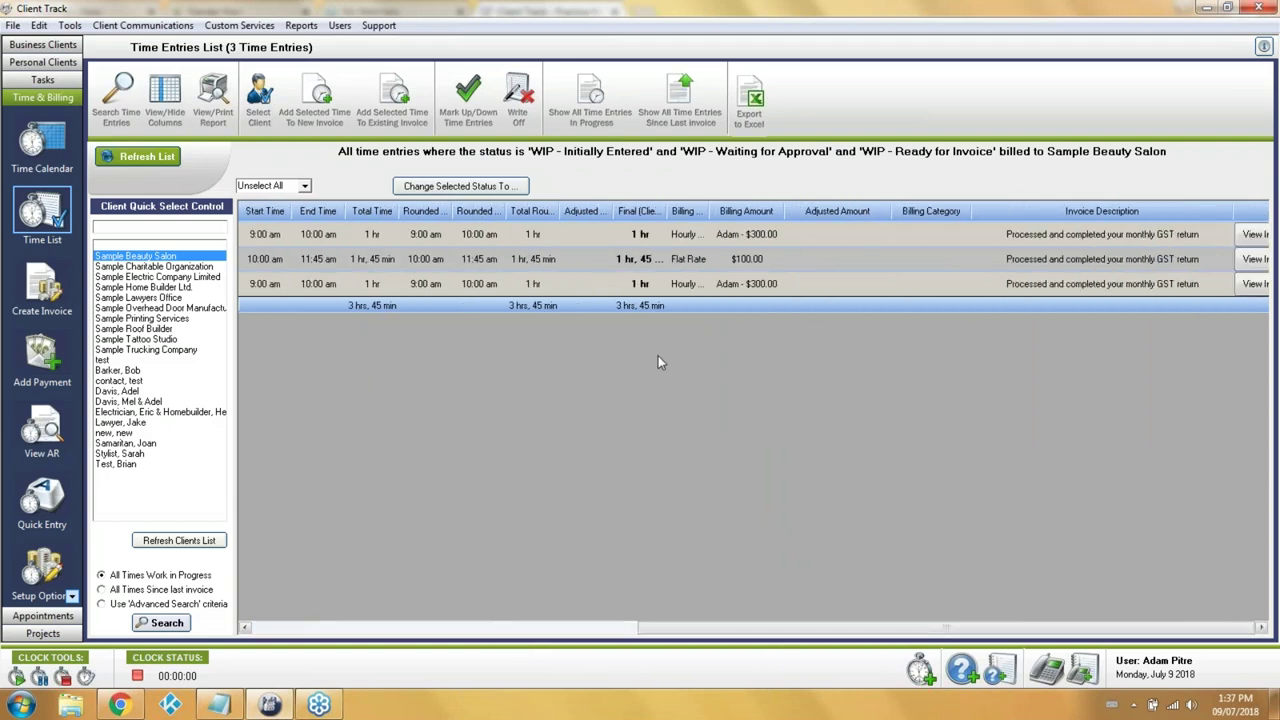
# Show the Final Total Amount column, revealing $300, $100 and $300 totalling $700
pyautogui.click(160, 95)
pyautogui.click(666, 457)
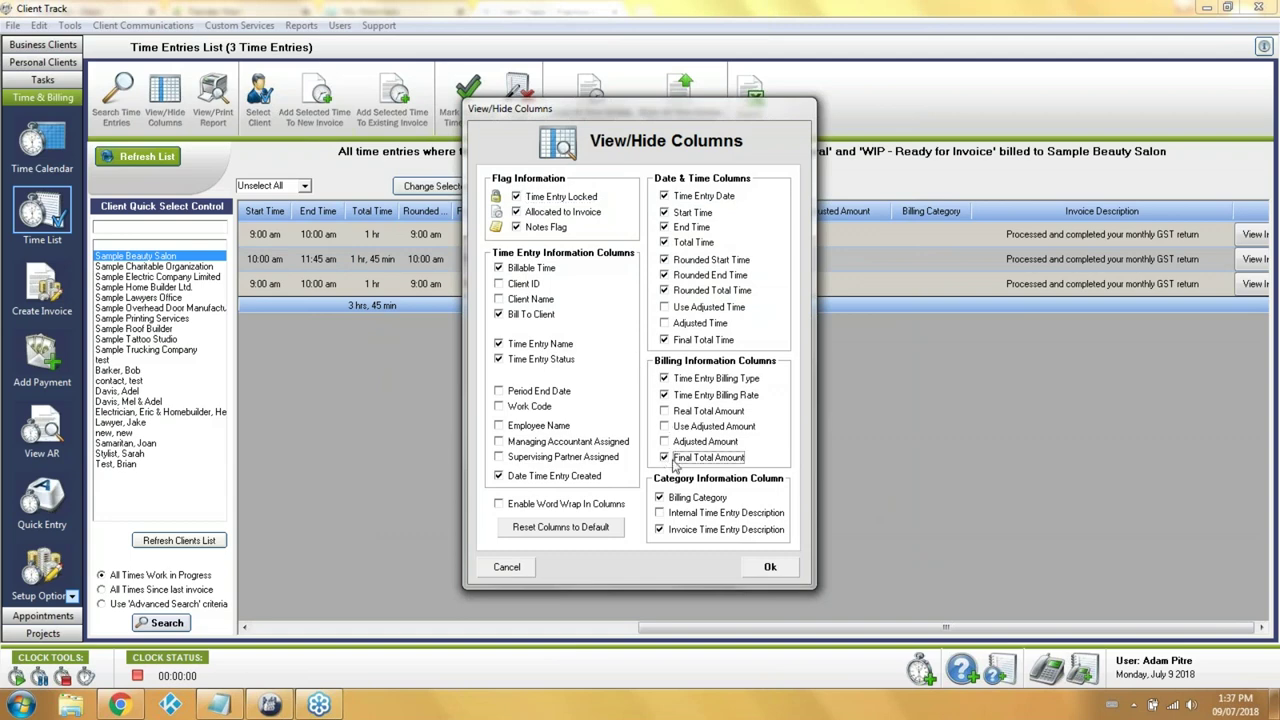
pyautogui.click(781, 570)
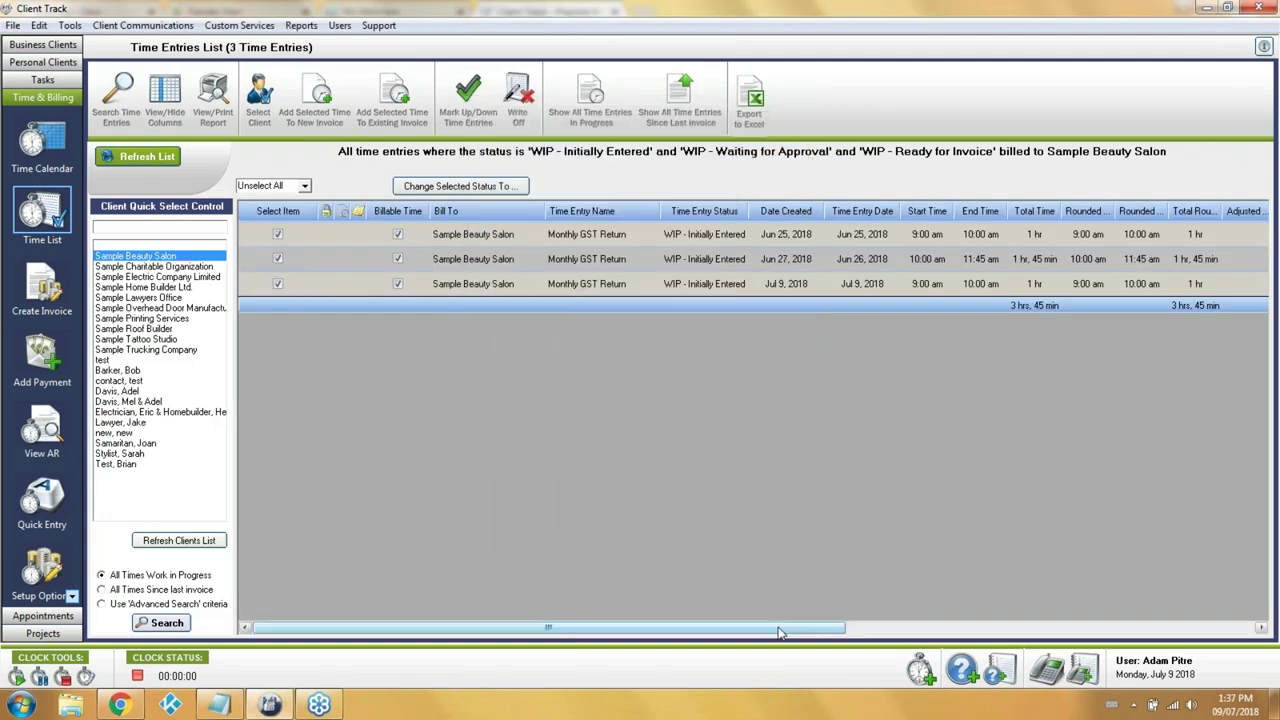
pyautogui.moveTo(781, 632); pyautogui.dragTo(1123, 583)
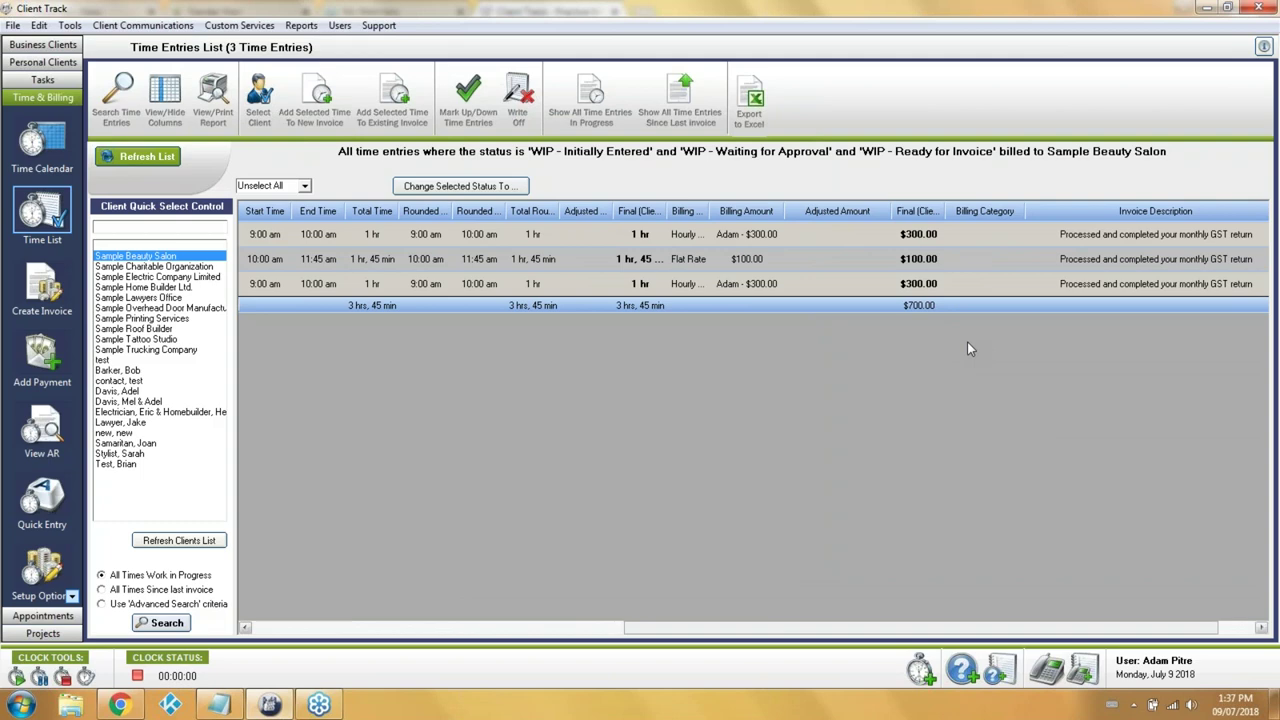
pyautogui.moveTo(653, 628); pyautogui.dragTo(690, 628)
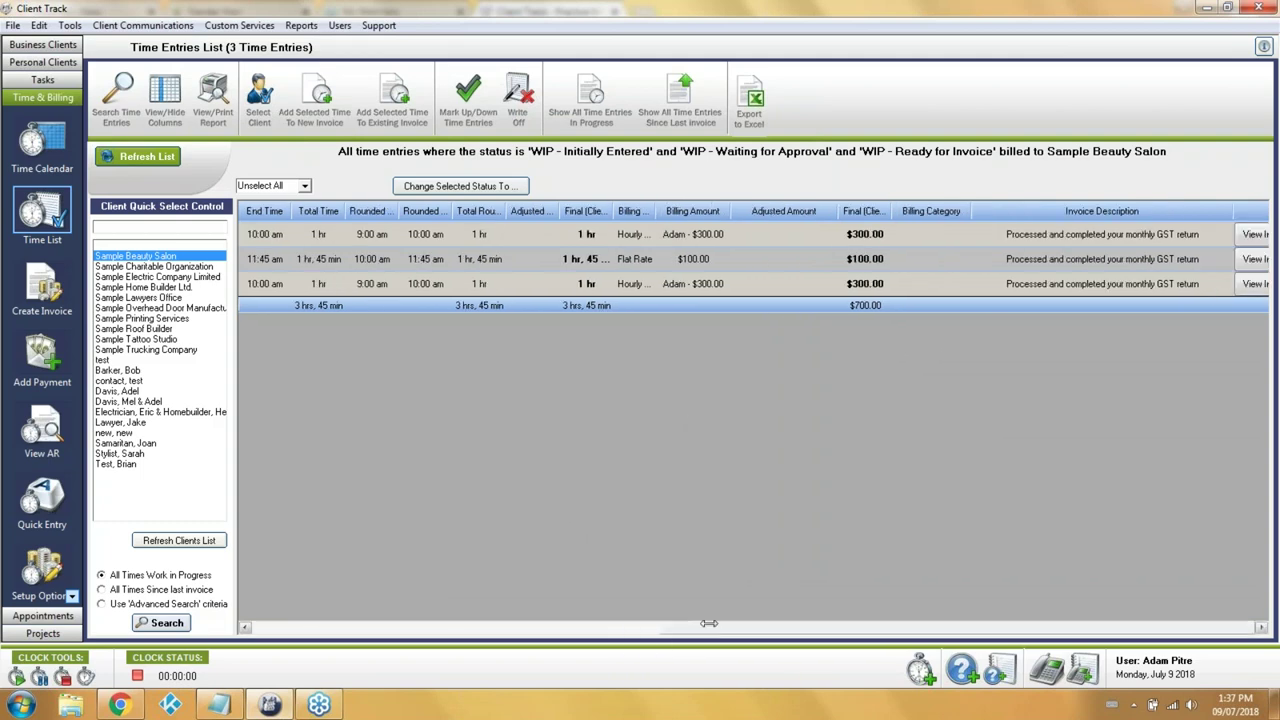
# Reopen the advanced time entry search and review its time, date and other option tabs
pyautogui.click(120, 88)
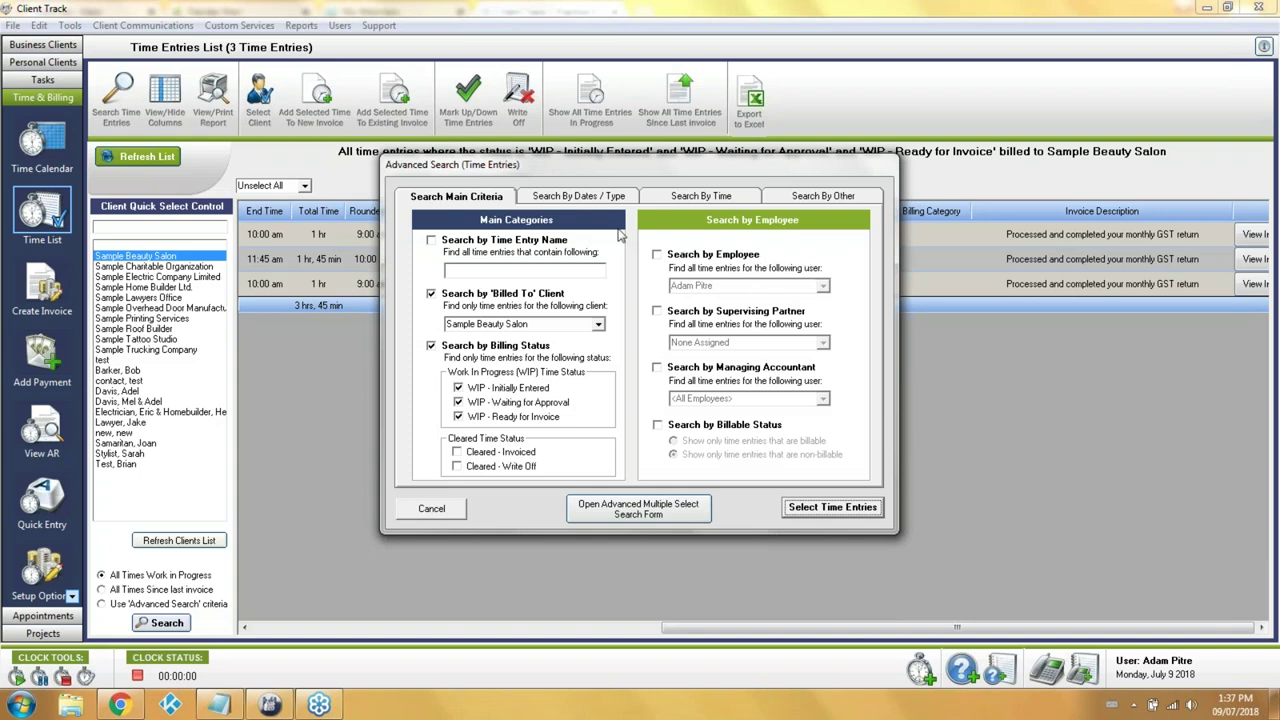
pyautogui.click(697, 197)
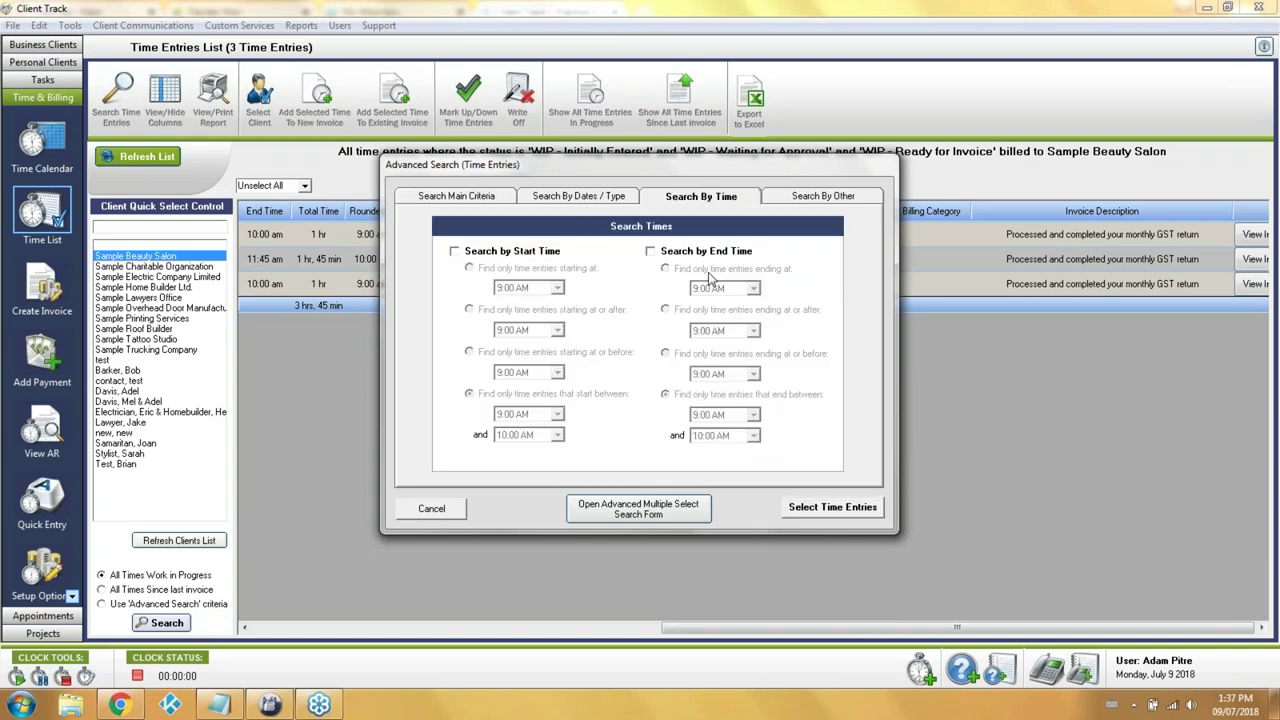
pyautogui.click(796, 200)
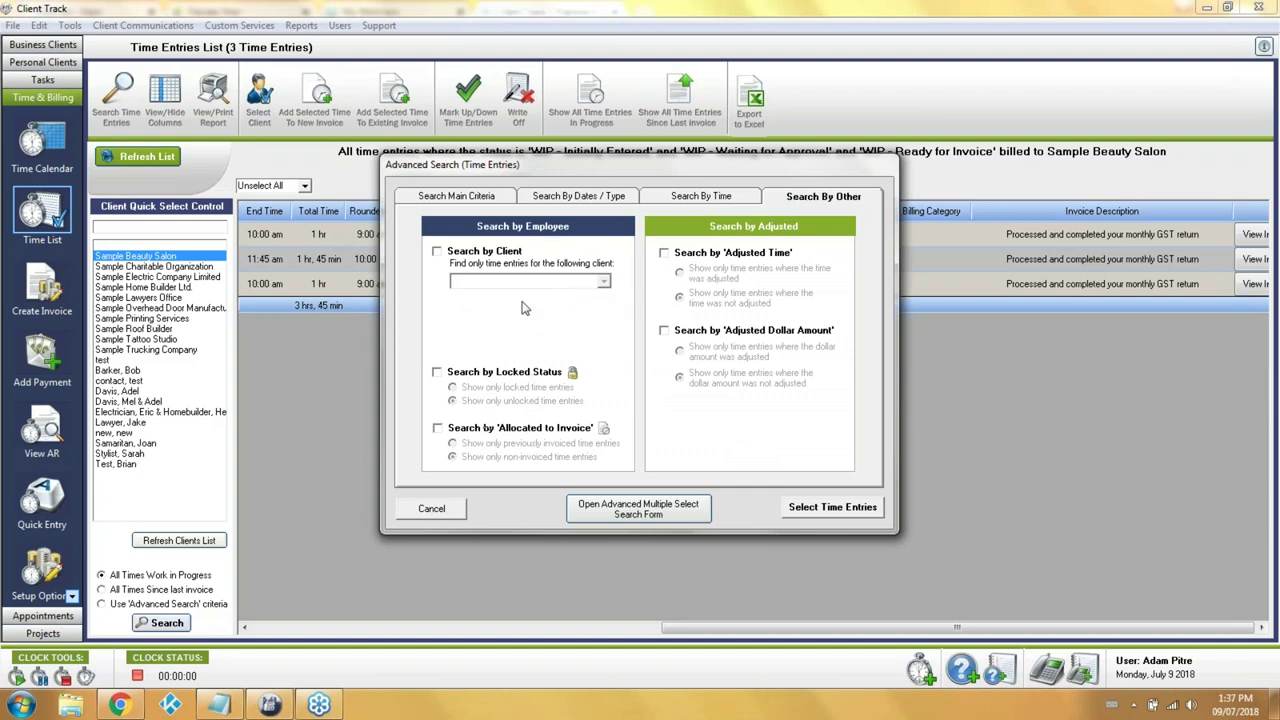
pyautogui.click(546, 200)
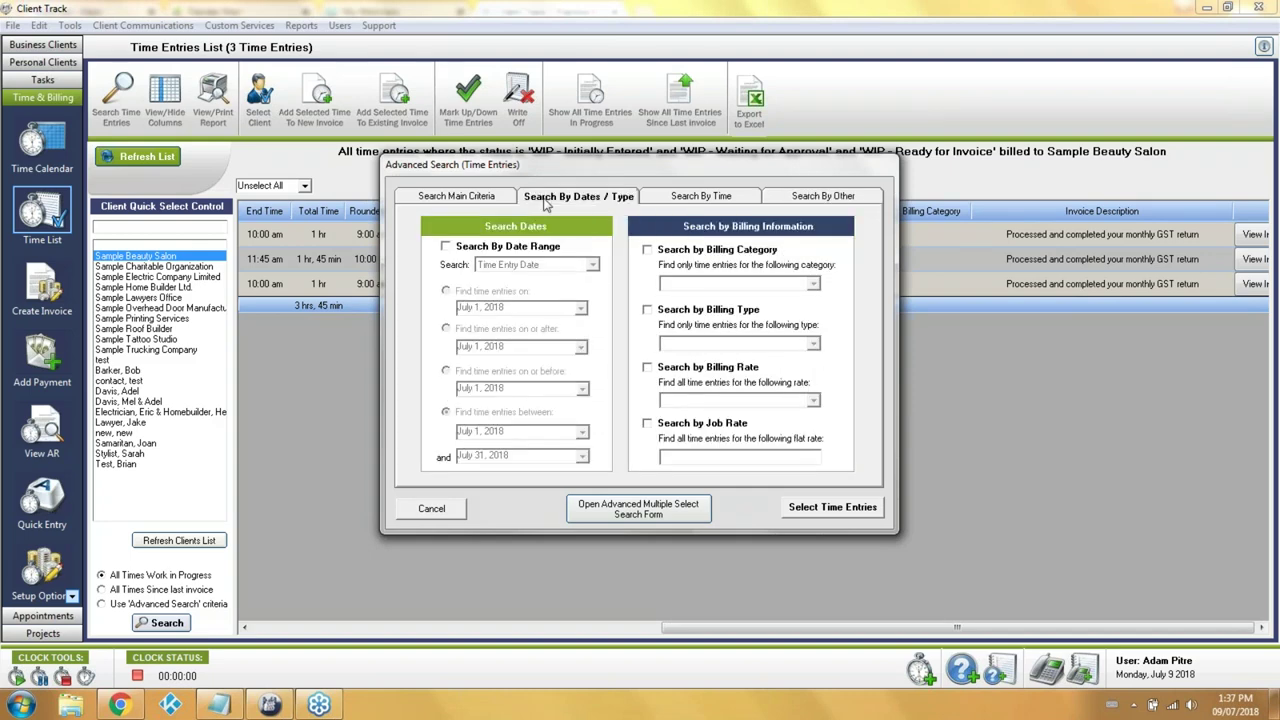
pyautogui.click(494, 204)
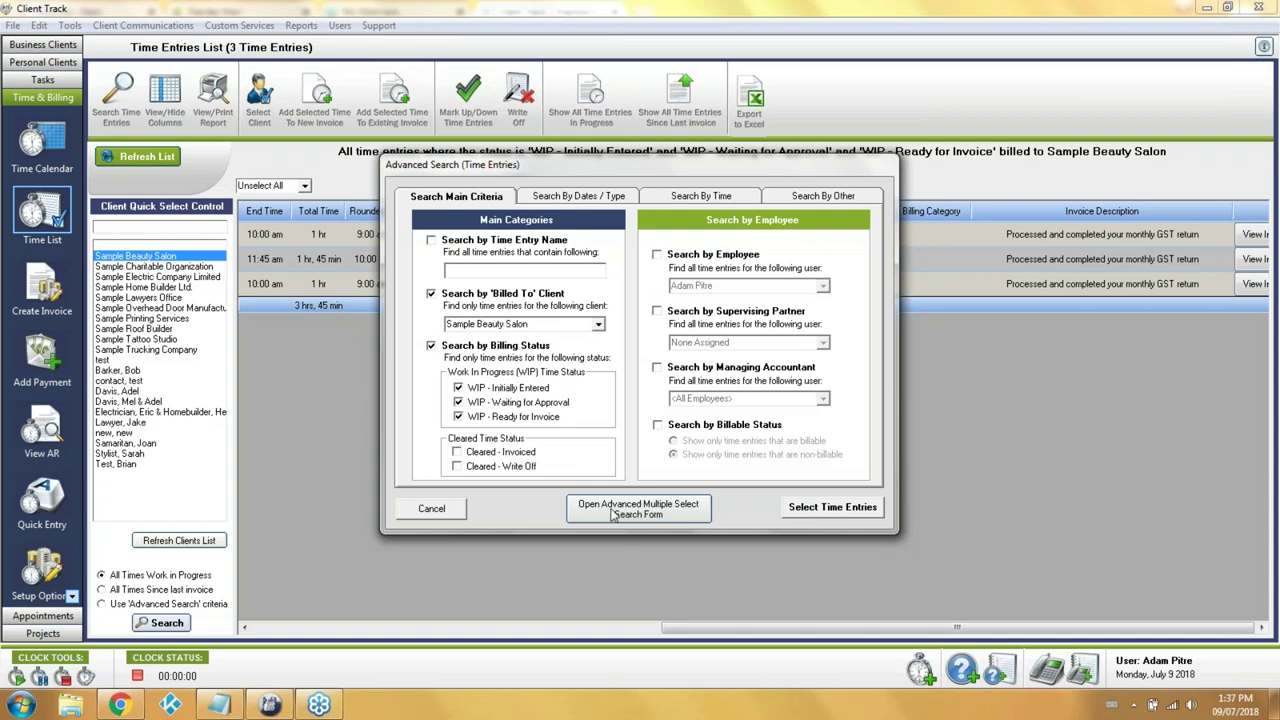
# Review the multiple-select form's task type, work code, billing rate and employee tabs, then close it
pyautogui.click(670, 507)
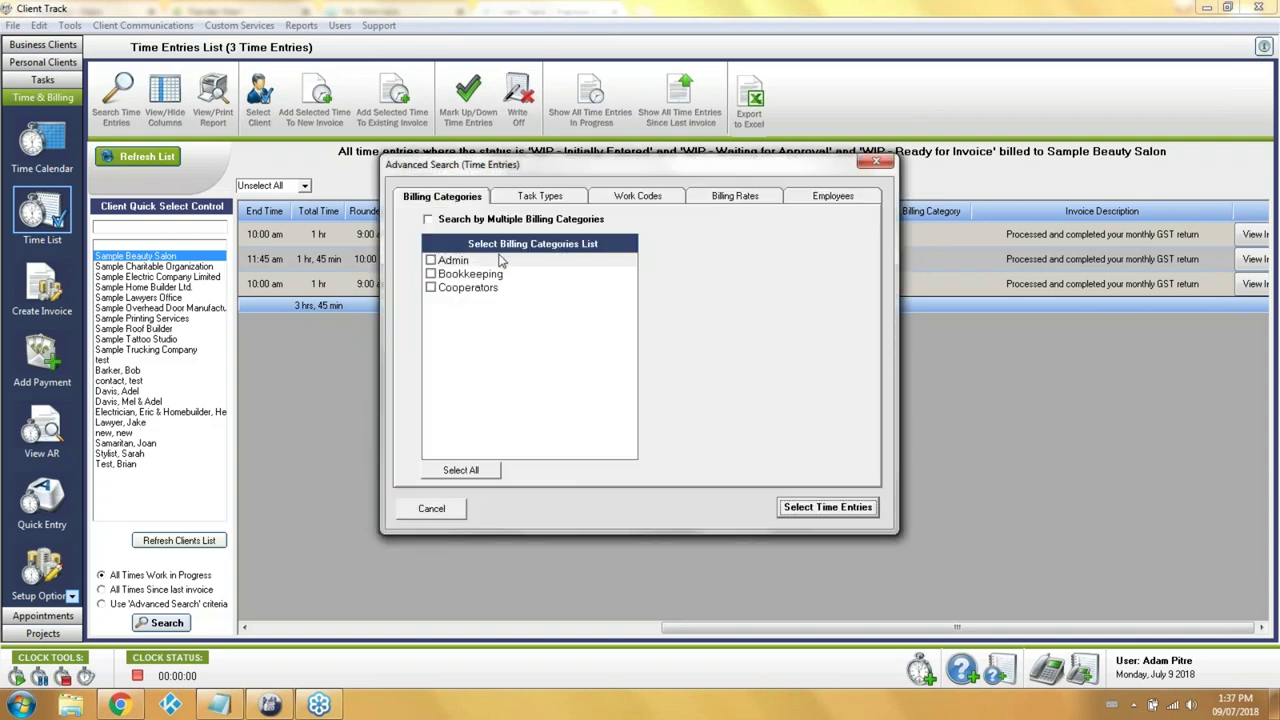
pyautogui.click(526, 197)
pyautogui.click(631, 206)
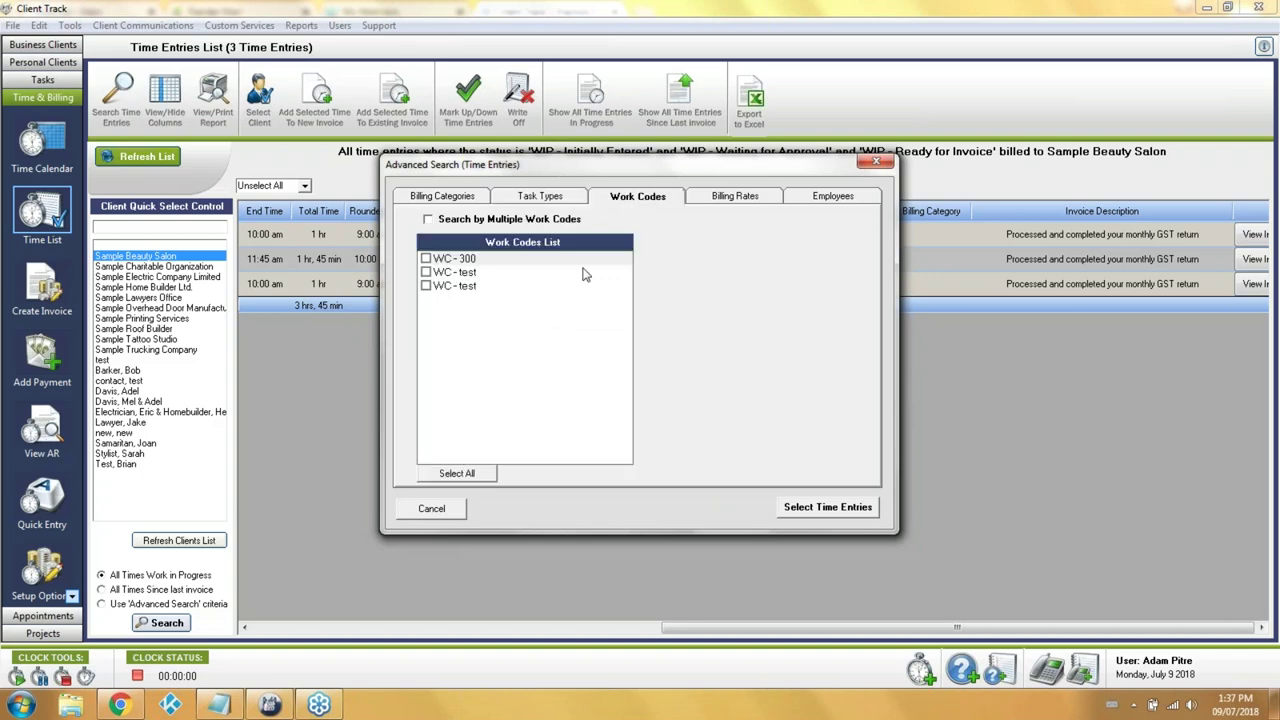
pyautogui.click(735, 198)
pyautogui.click(841, 198)
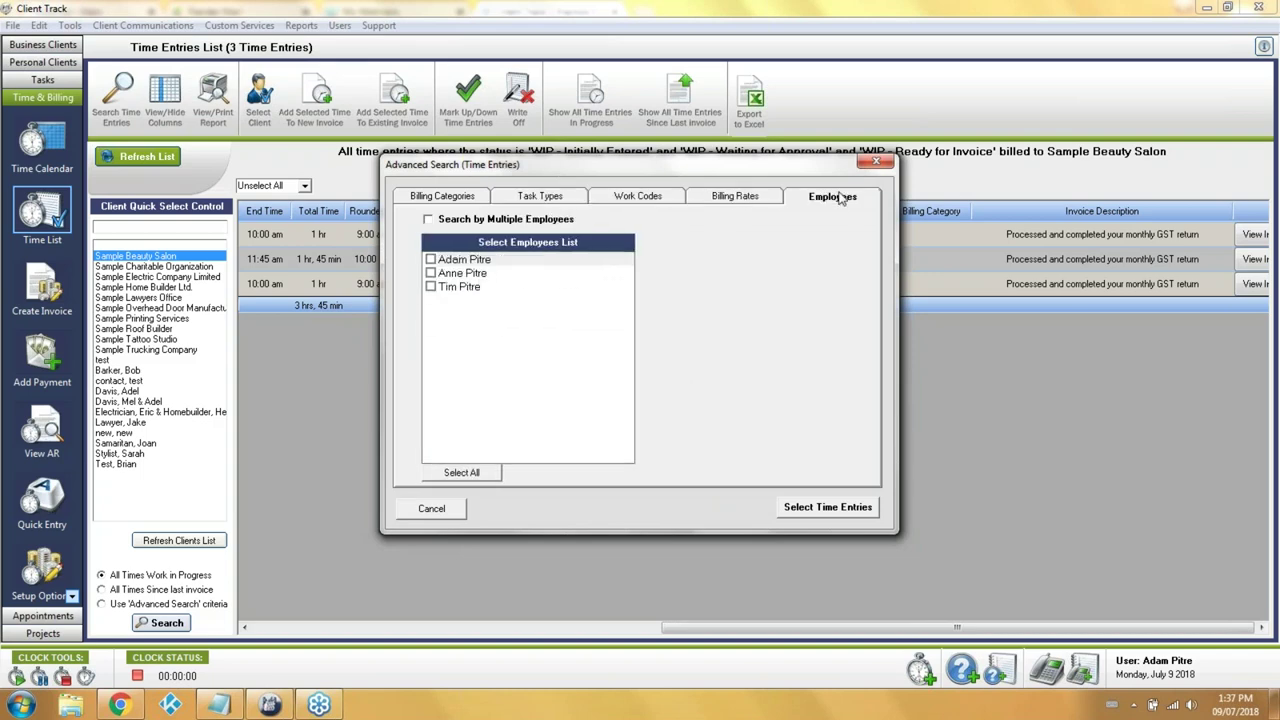
pyautogui.click(450, 506)
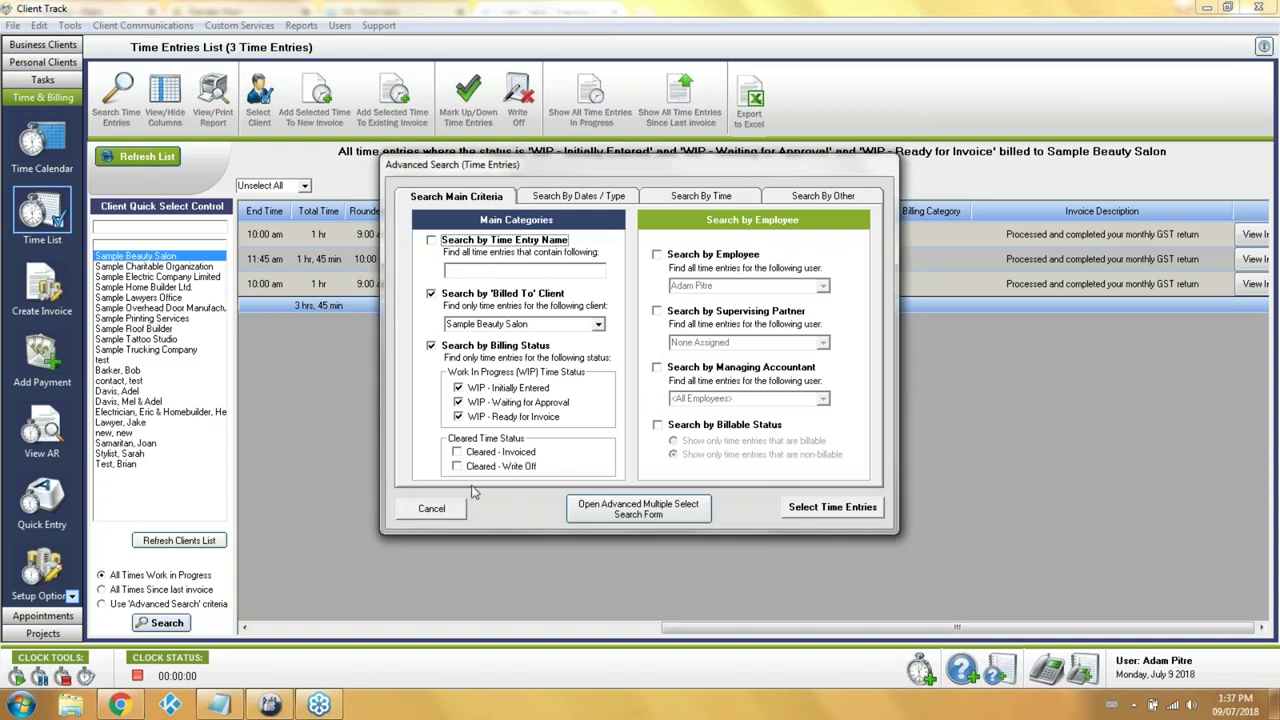
# Close the advanced search unchanged and go to the Create Invoice screen
pyautogui.click(463, 508)
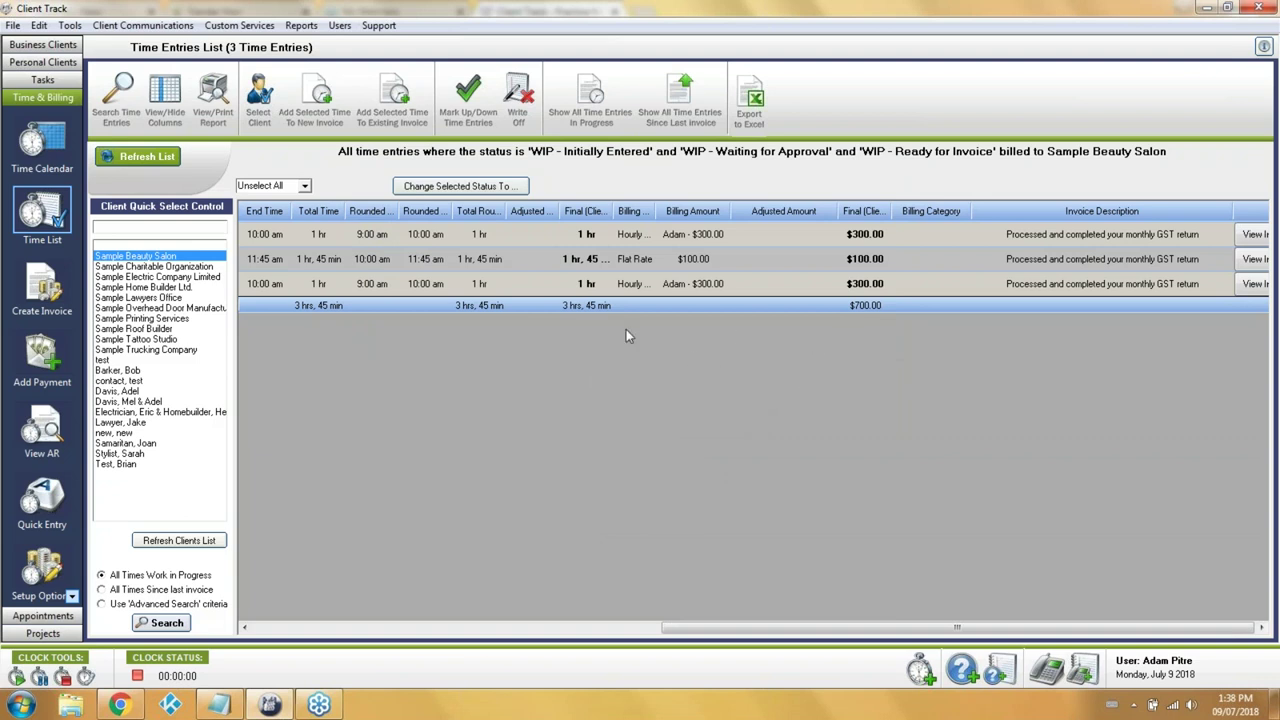
pyautogui.click(454, 628)
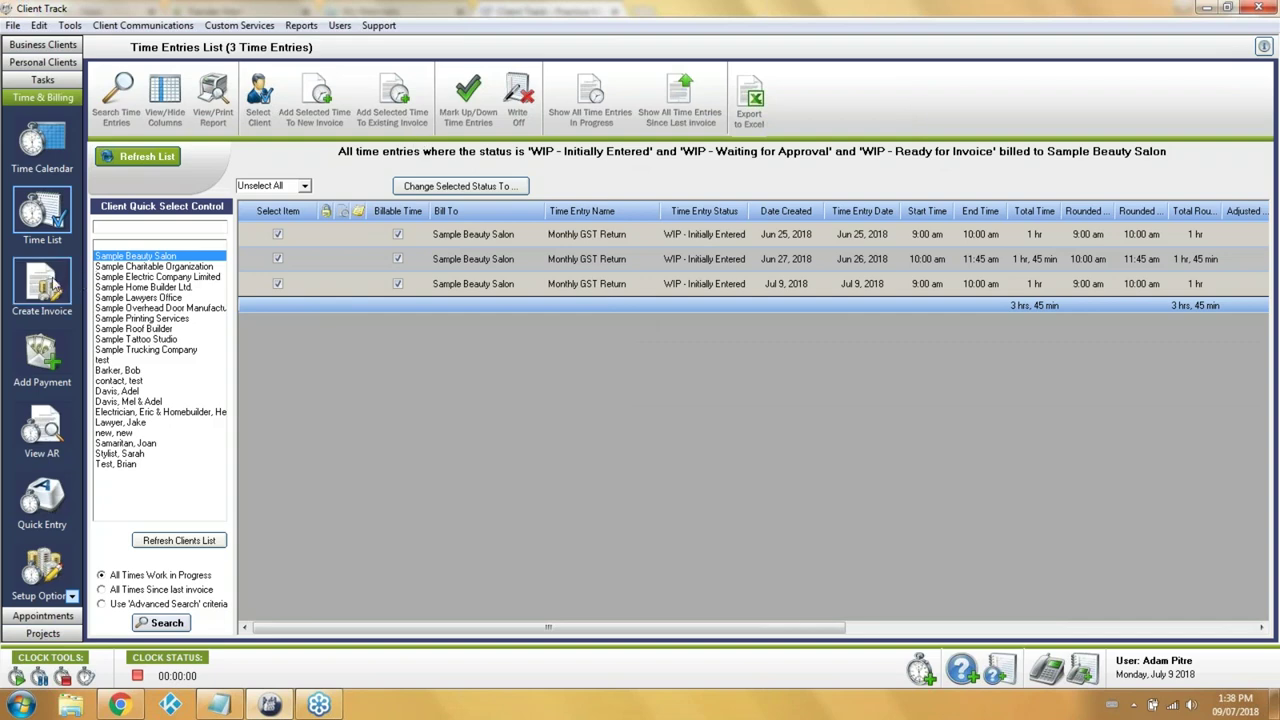
pyautogui.click(55, 287)
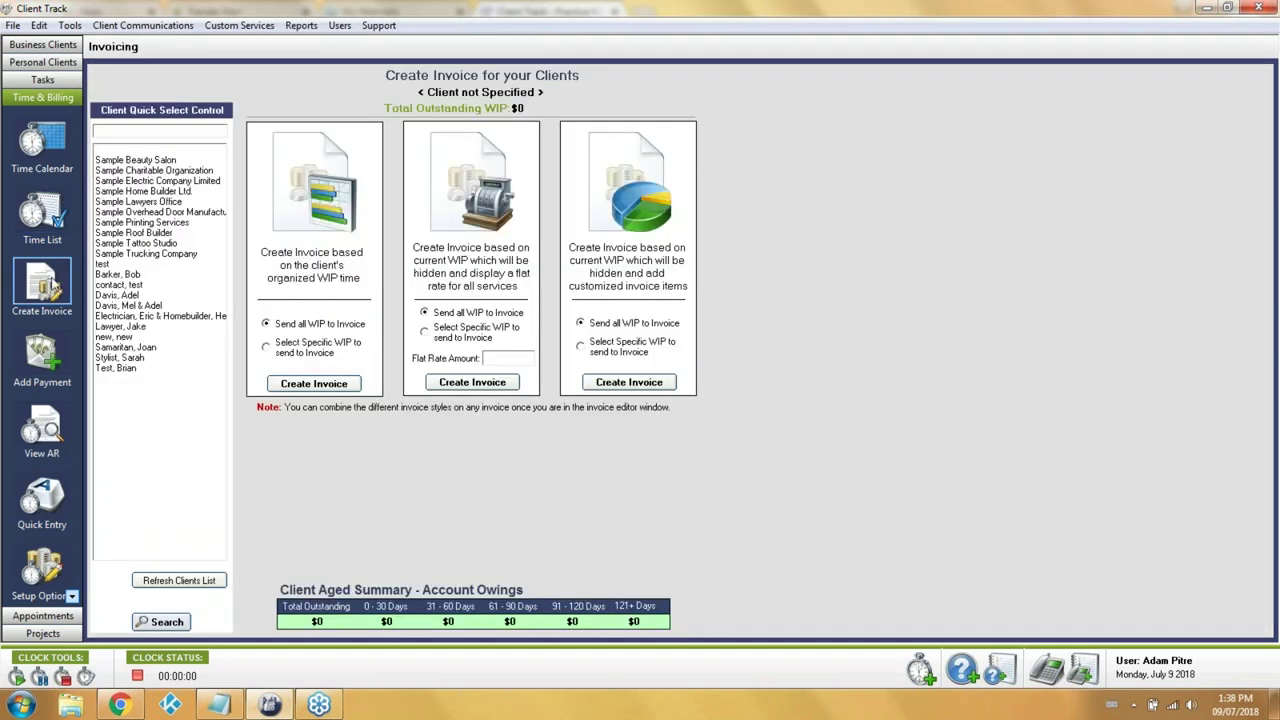
# Filter the client list and select Sample Beauty Salon as the client
pyautogui.click(194, 129)
pyautogui.click(157, 172)
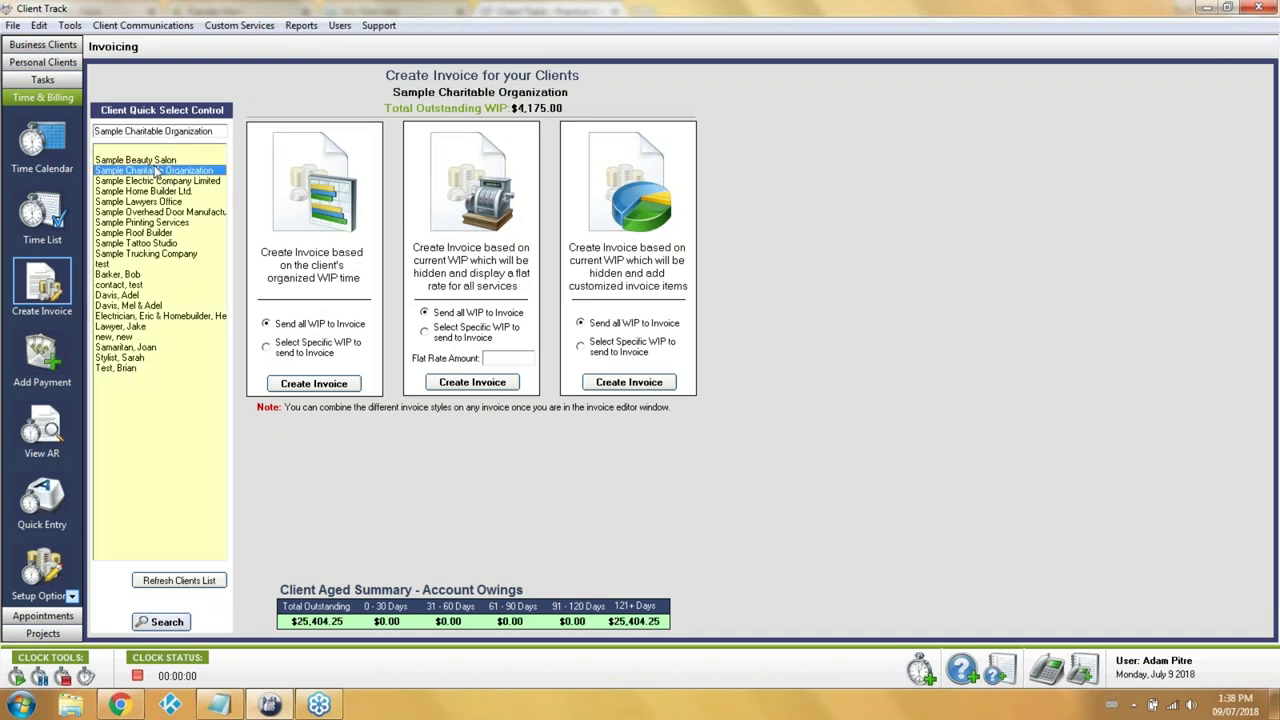
pyautogui.click(156, 161)
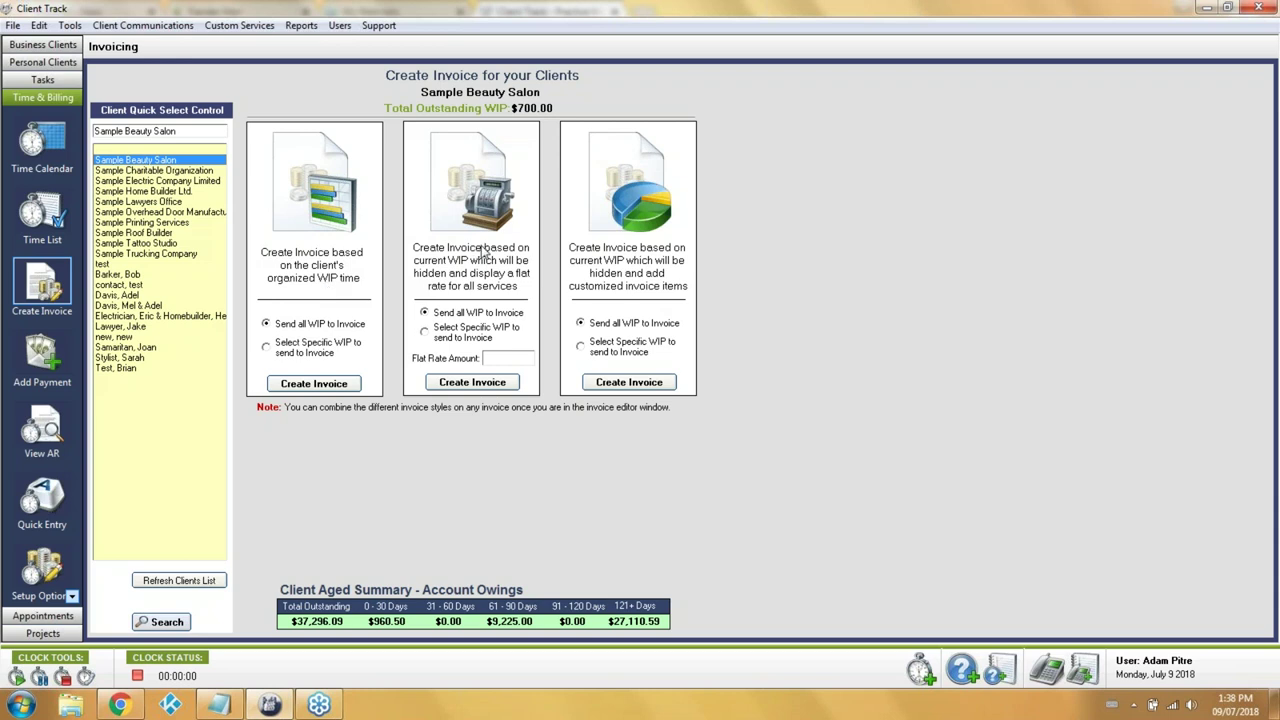
# Leave the flat rate amount empty and create a customized-items invoice for Sample Beauty Salon
pyautogui.click(508, 356)
pyautogui.write('2000')
pyautogui.press('BackSpace')
pyautogui.press('BackSpace')
pyautogui.press('BackSpace')
pyautogui.press('BackSpace')
pyautogui.click(650, 383)
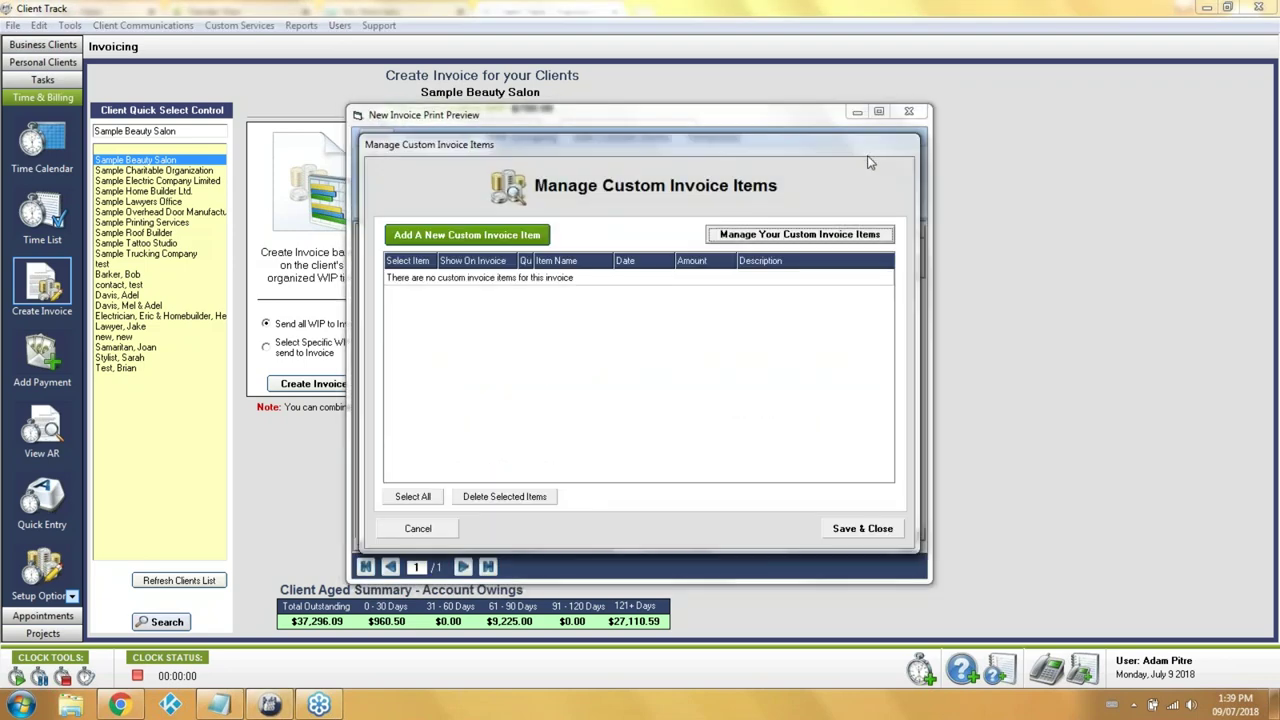
# Review the saved custom item definitions, including Fill in the blanks and License Fee
pyautogui.click(776, 236)
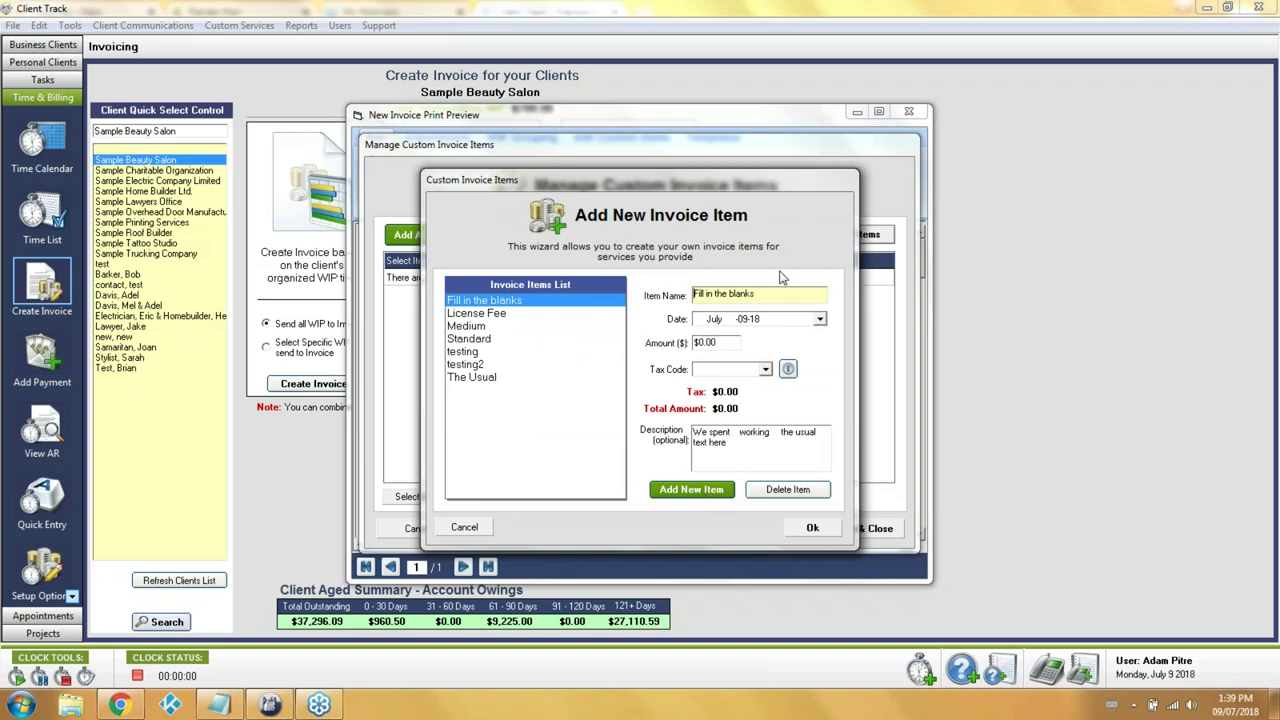
pyautogui.click(744, 458)
pyautogui.click(756, 448)
pyautogui.click(498, 316)
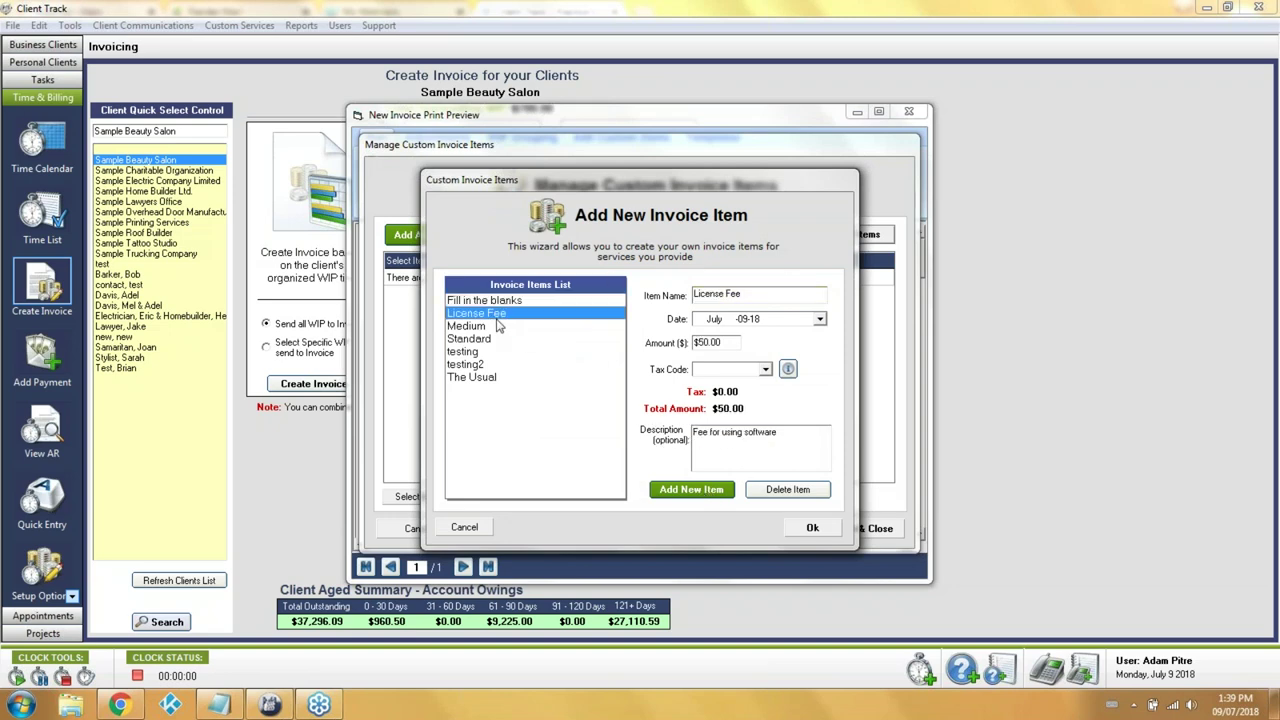
pyautogui.doubleClick(727, 345)
pyautogui.click(792, 528)
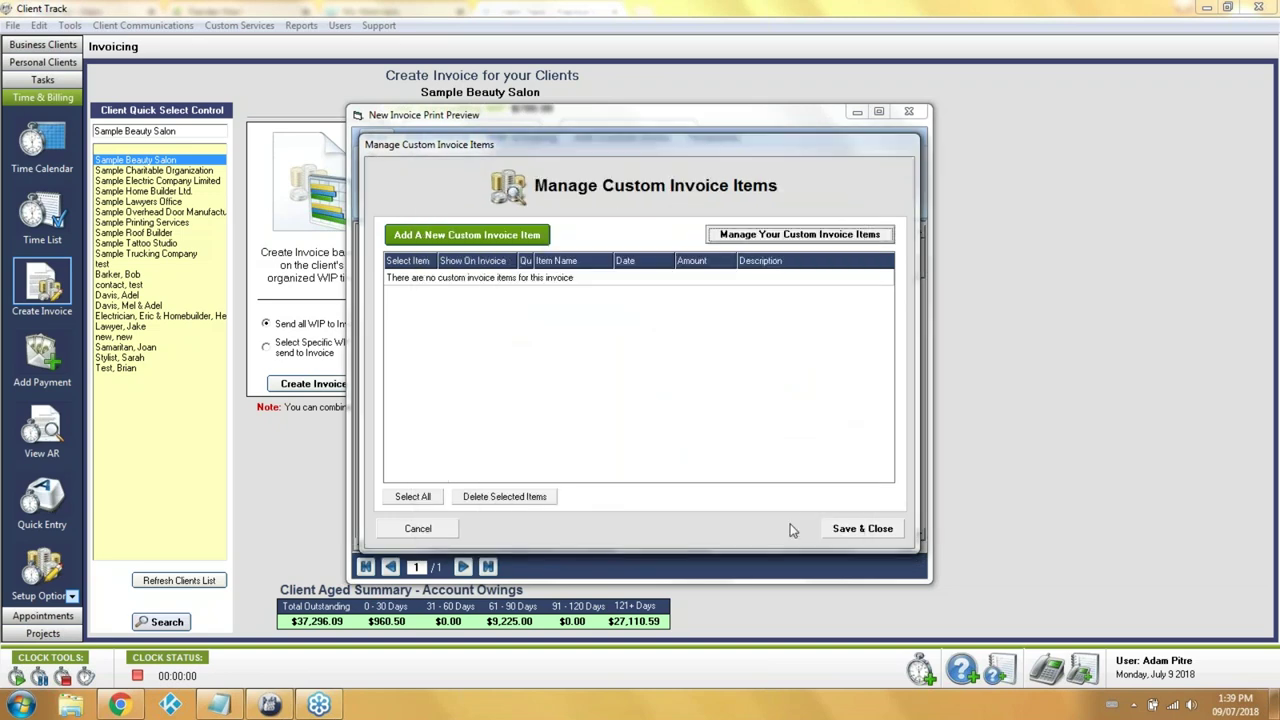
# Add The Usual at $700 and License Fee described 'Fee for using software testing', then save
pyautogui.click(533, 236)
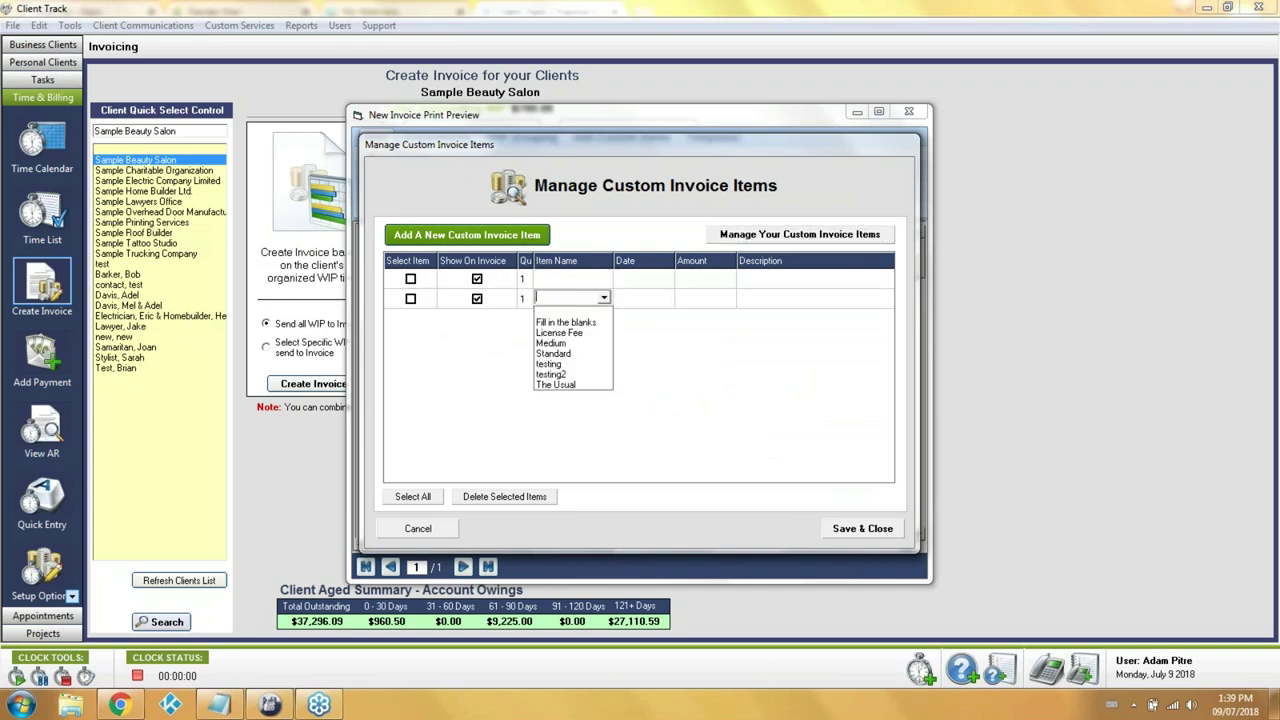
pyautogui.click(598, 331)
pyautogui.click(612, 281)
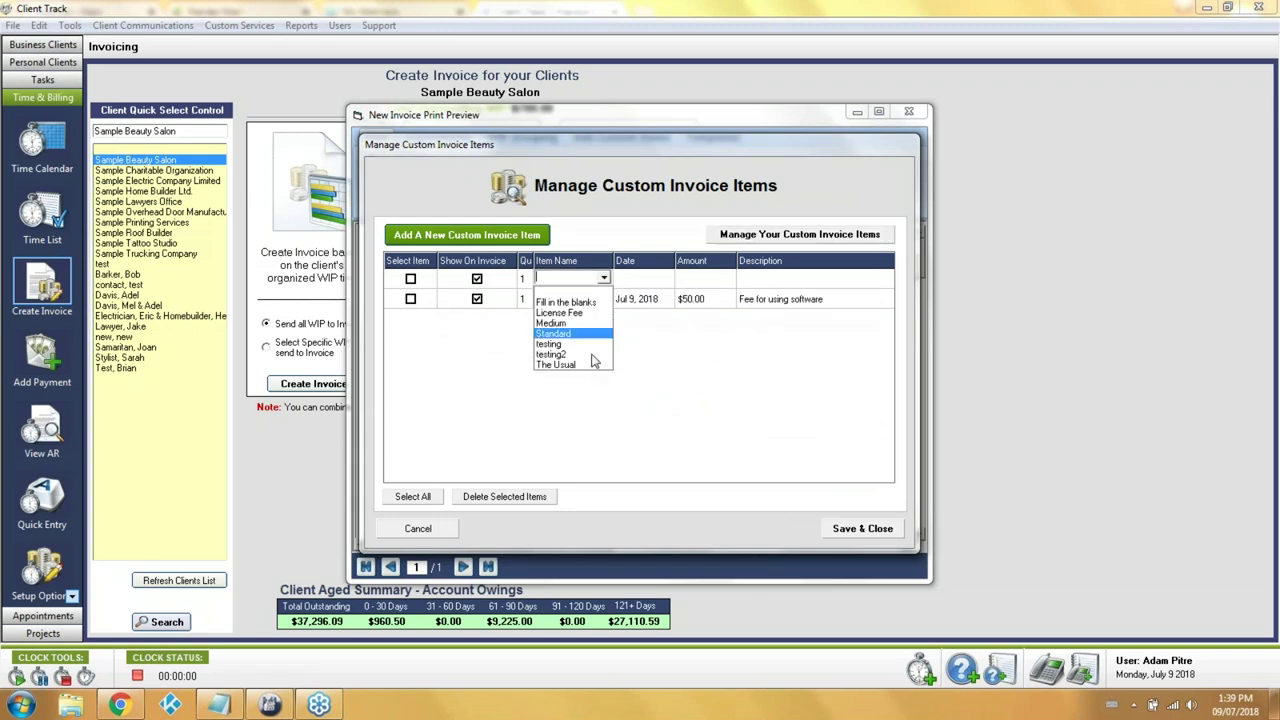
pyautogui.click(584, 366)
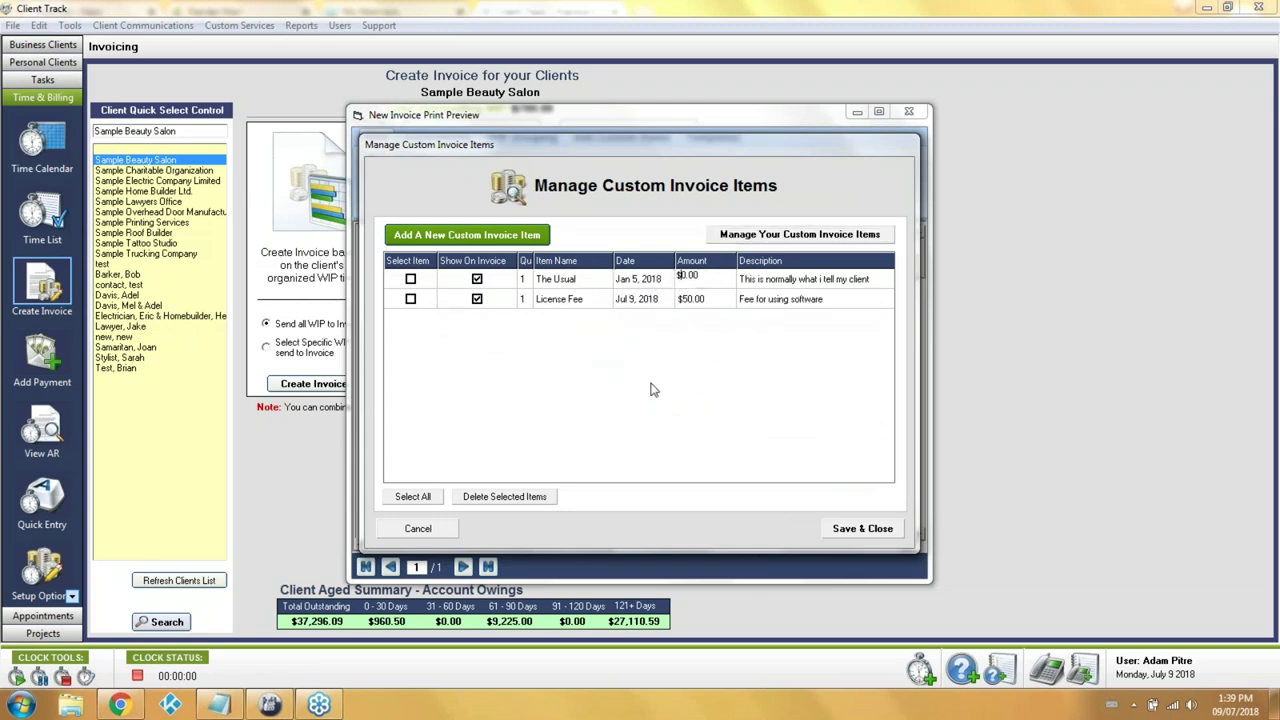
pyautogui.click(686, 279)
pyautogui.write('70')
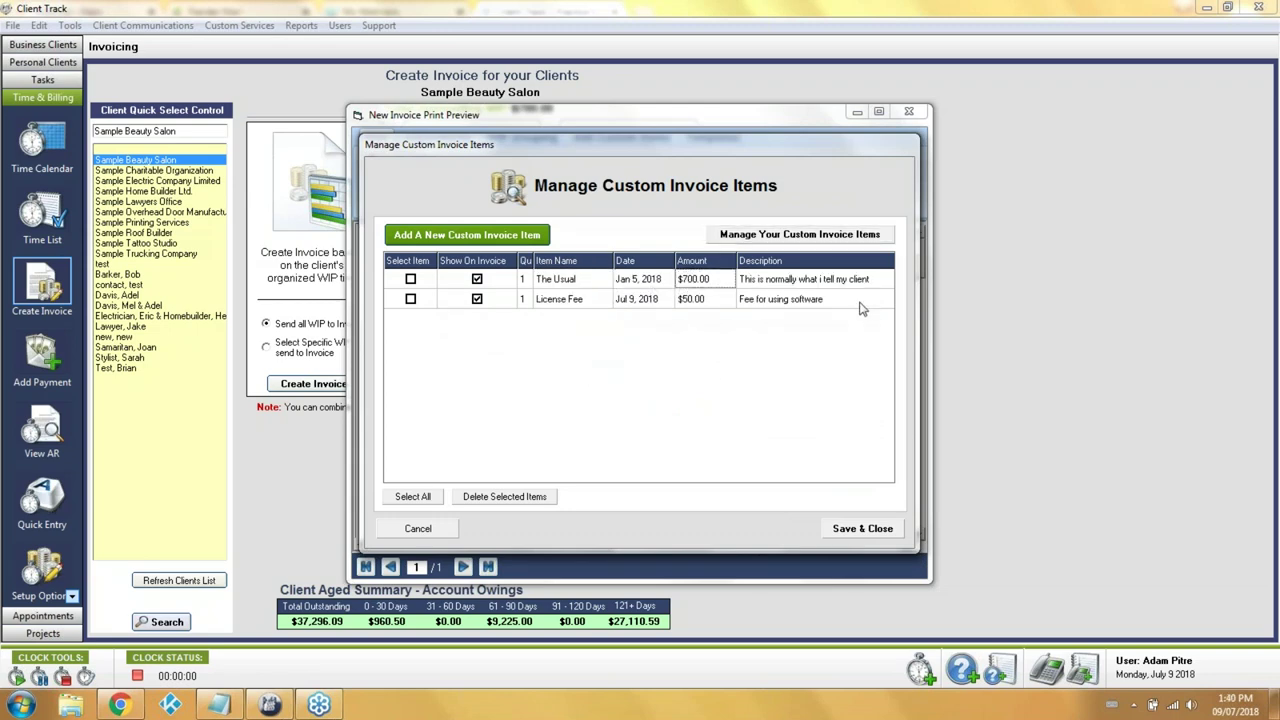
pyautogui.click(858, 298)
pyautogui.write('testing')
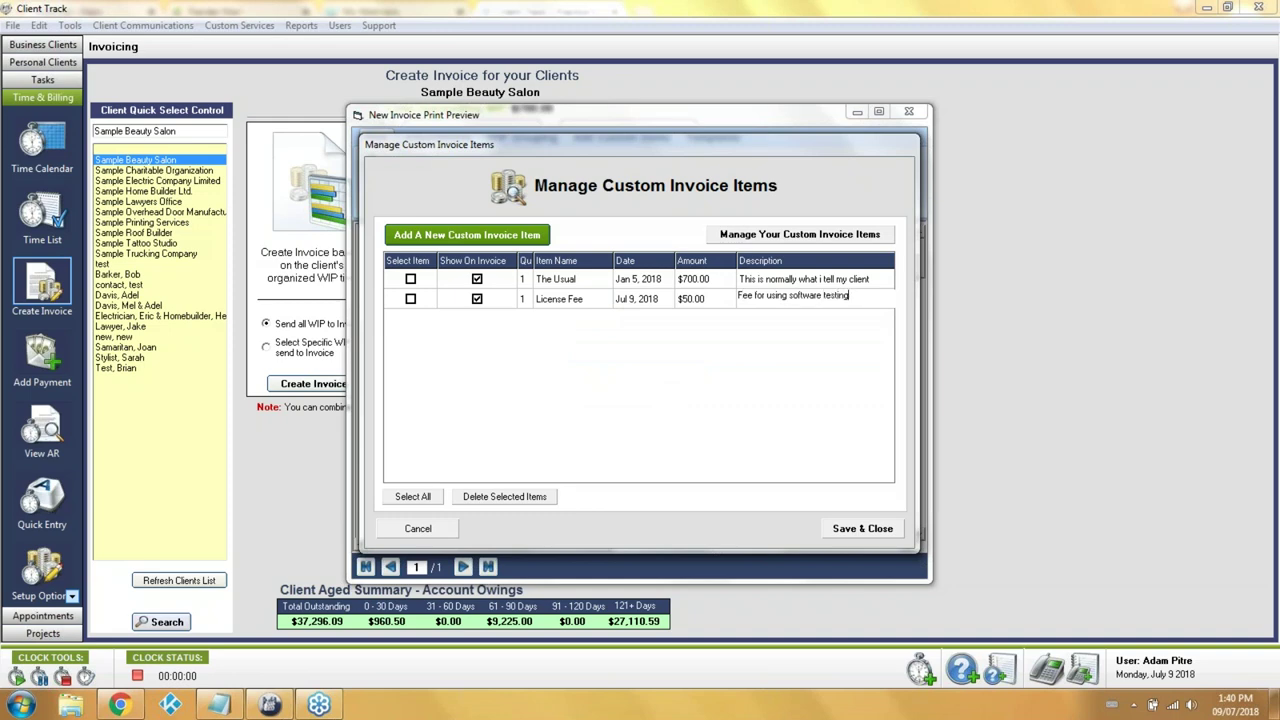
pyautogui.press('Return')
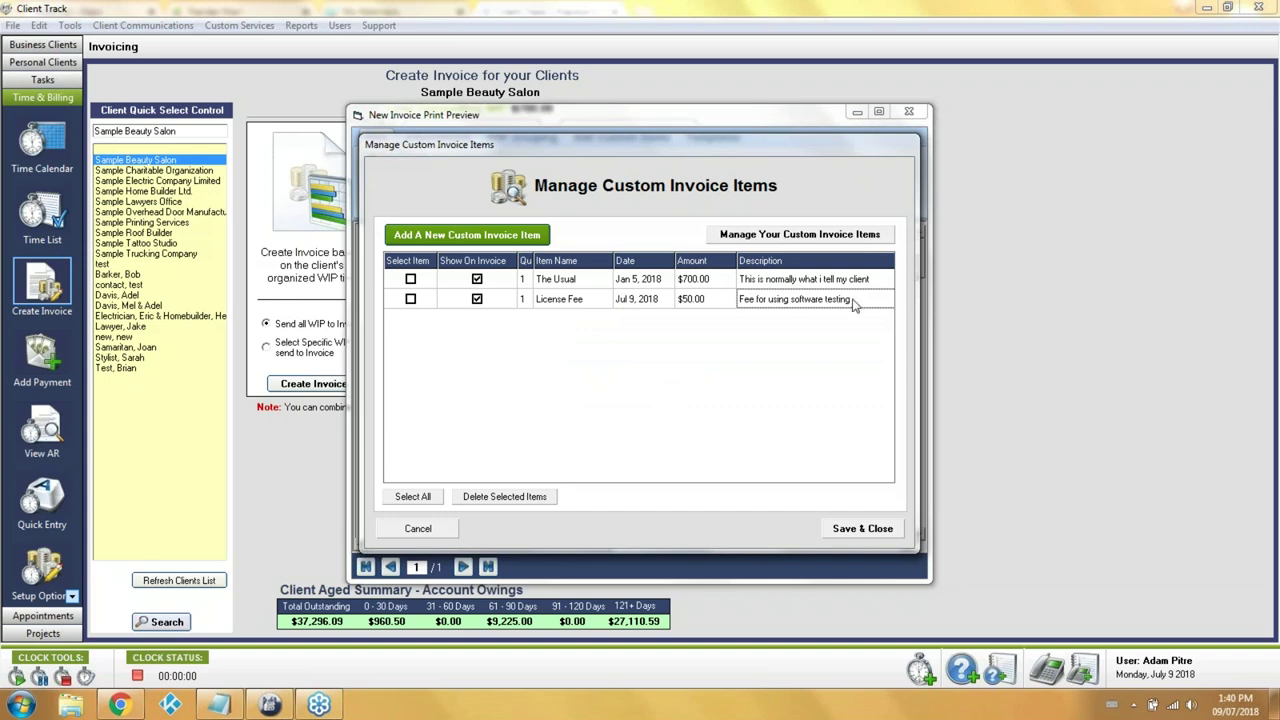
pyautogui.click(845, 528)
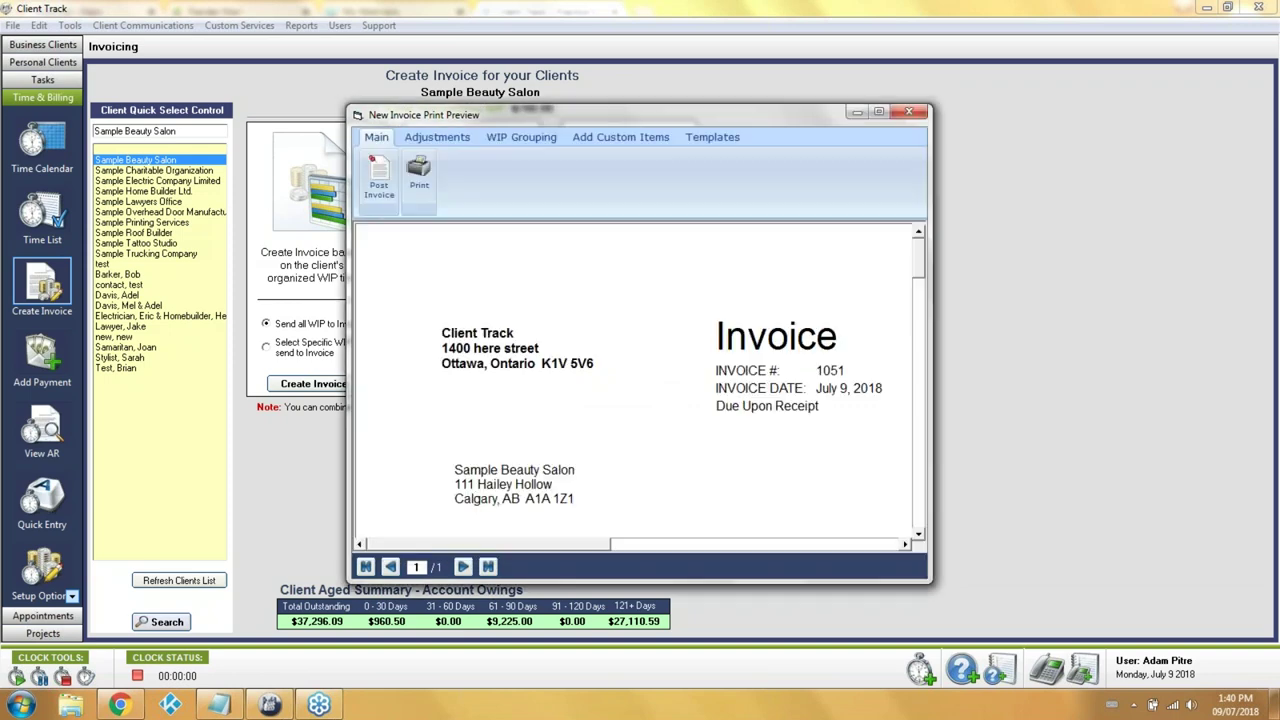
# Review the maximized $847.50 invoice preview, then close it without saving
pyautogui.click(878, 112)
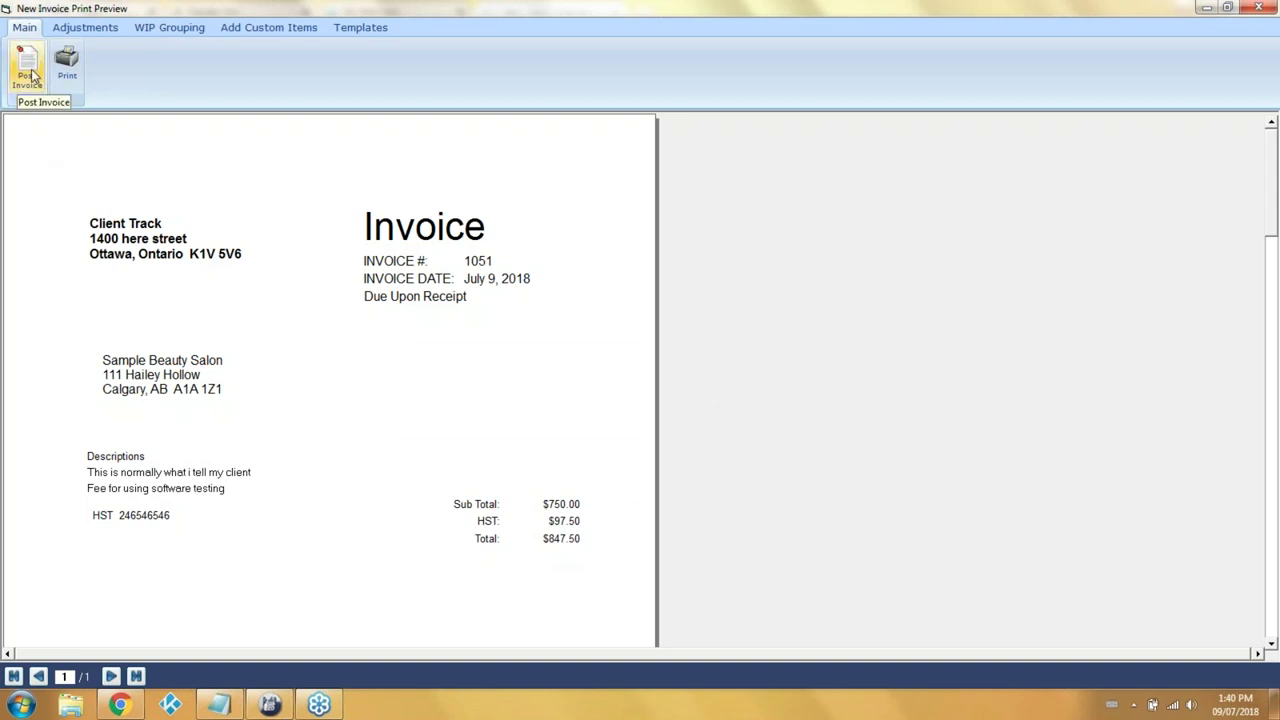
pyautogui.click(1270, 7)
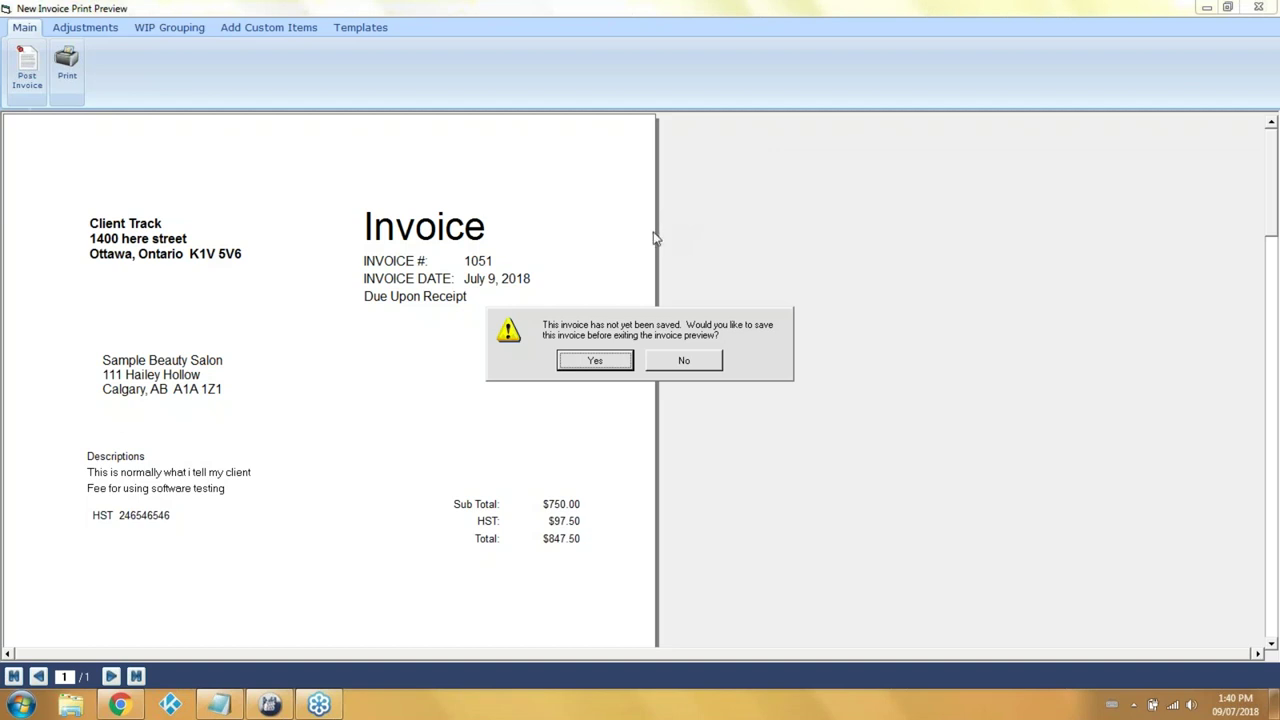
pyautogui.click(682, 360)
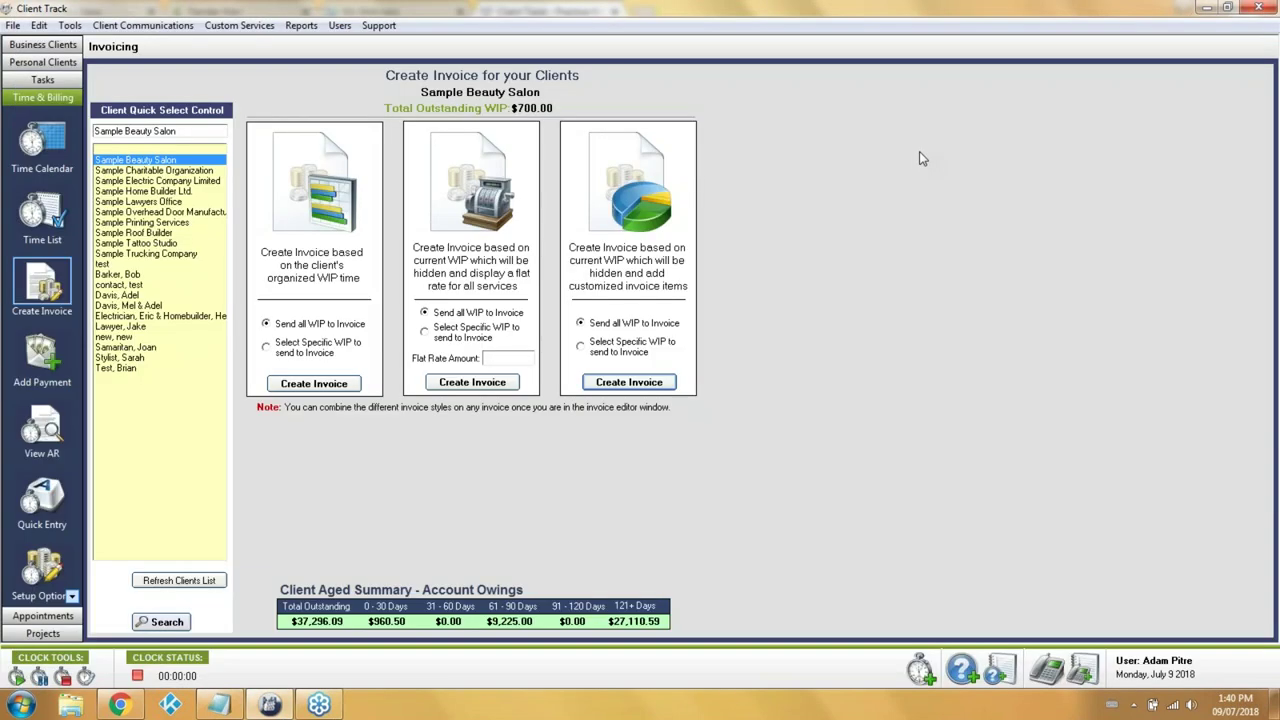
# Run an advanced AR search for Sample Charitable Organization, invoices only, across all dates
pyautogui.click(30, 432)
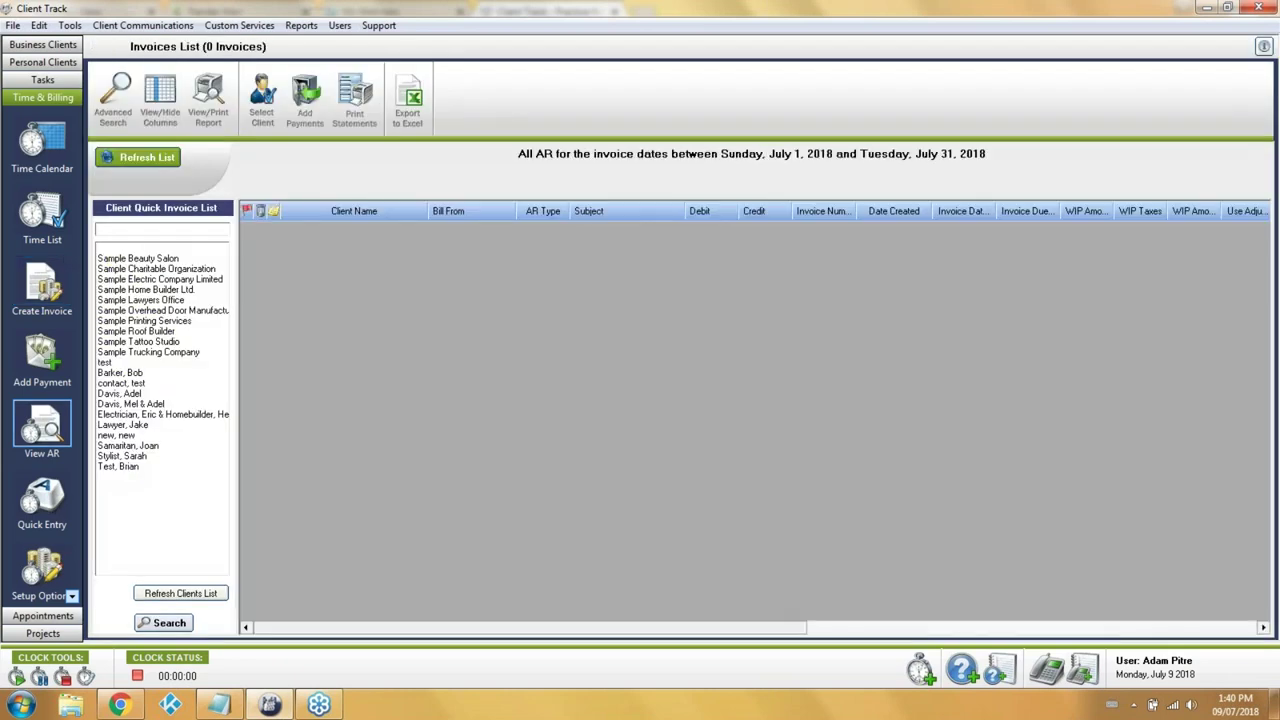
pyautogui.click(125, 86)
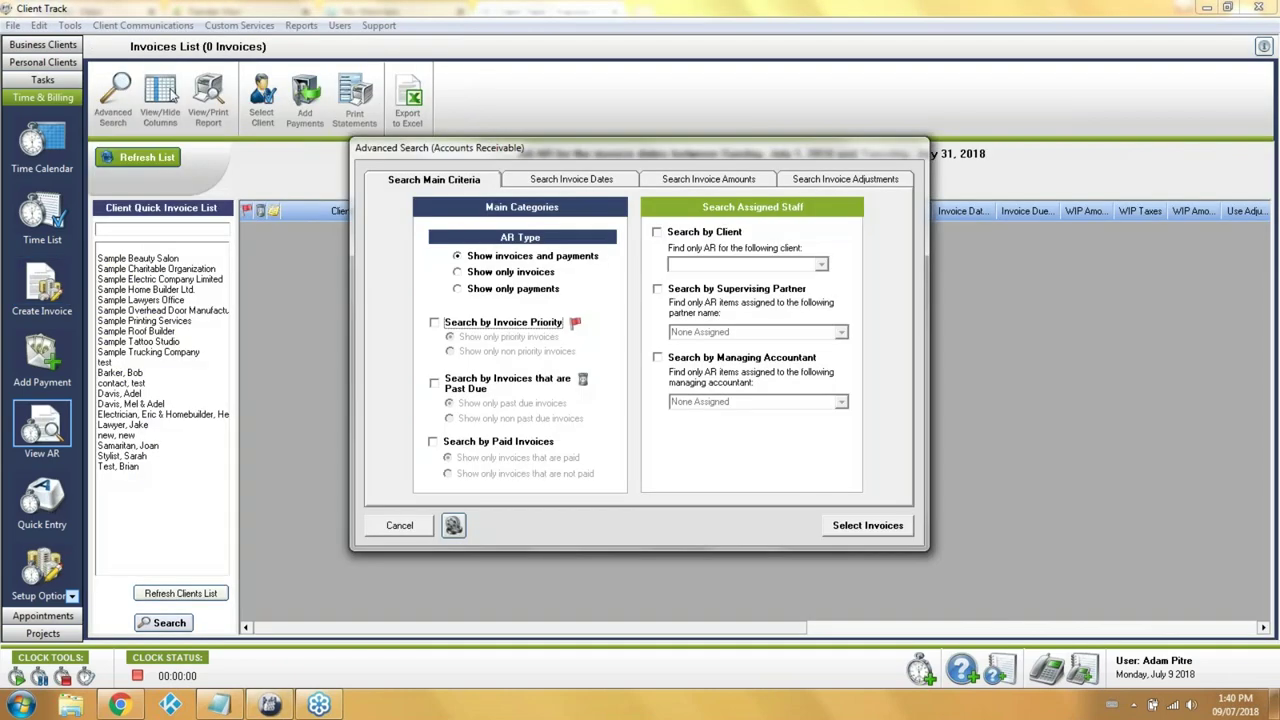
pyautogui.click(695, 234)
pyautogui.click(820, 264)
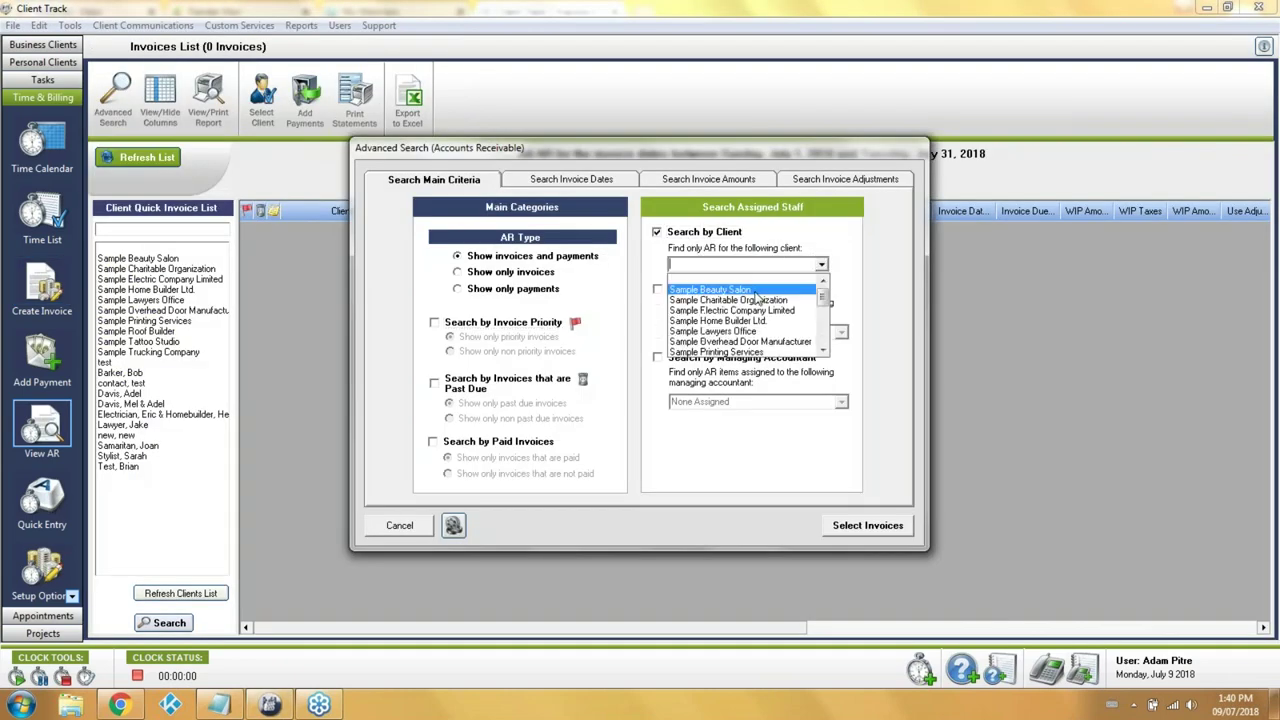
pyautogui.click(757, 300)
pyautogui.click(520, 271)
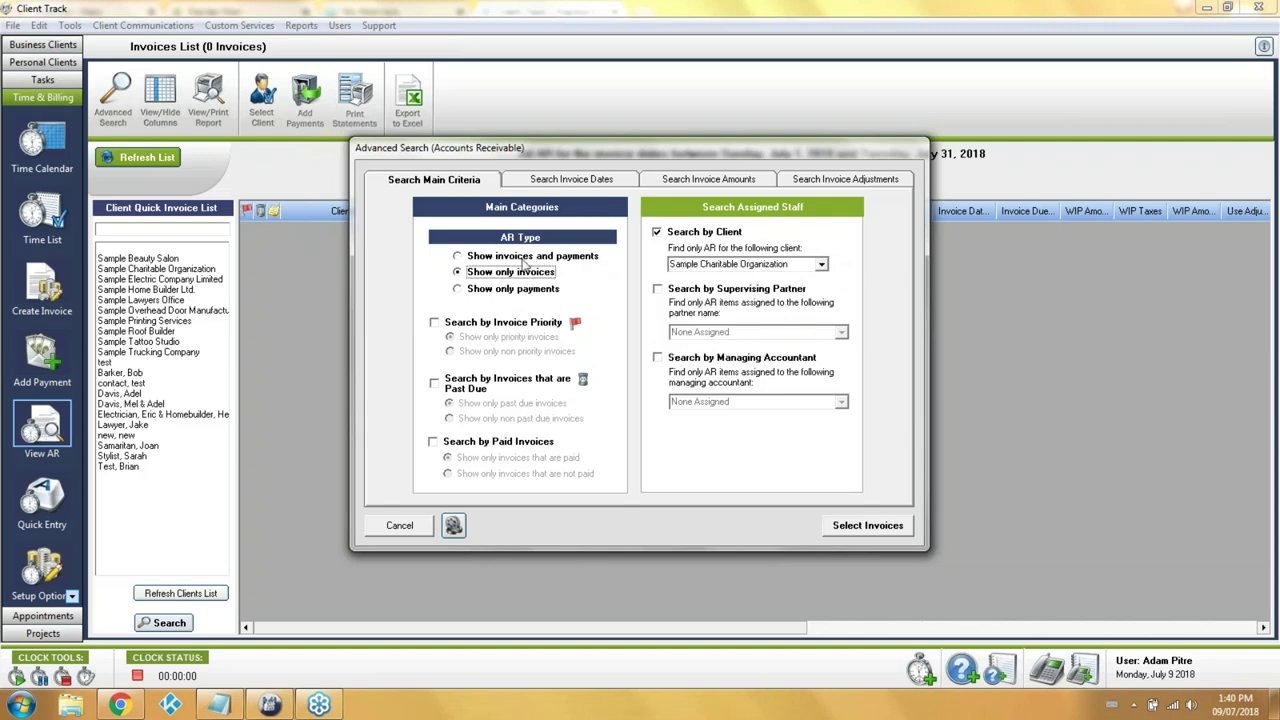
pyautogui.click(554, 182)
pyautogui.click(466, 261)
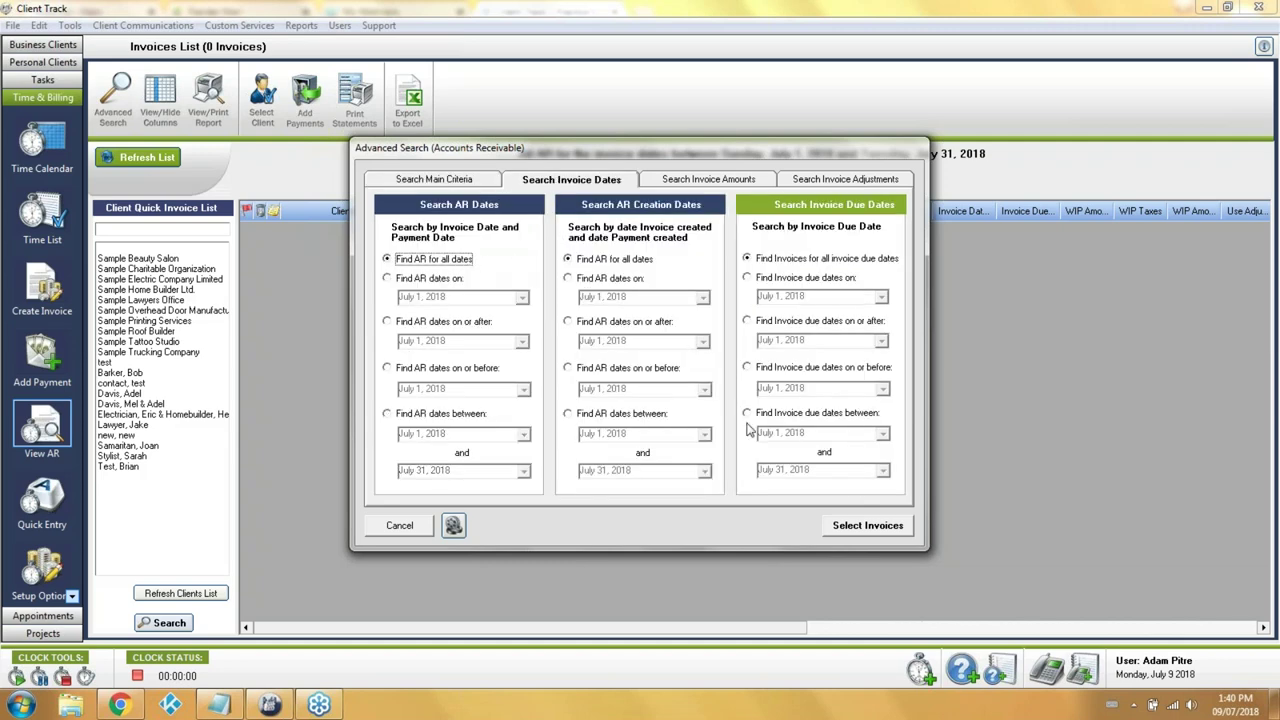
pyautogui.click(846, 527)
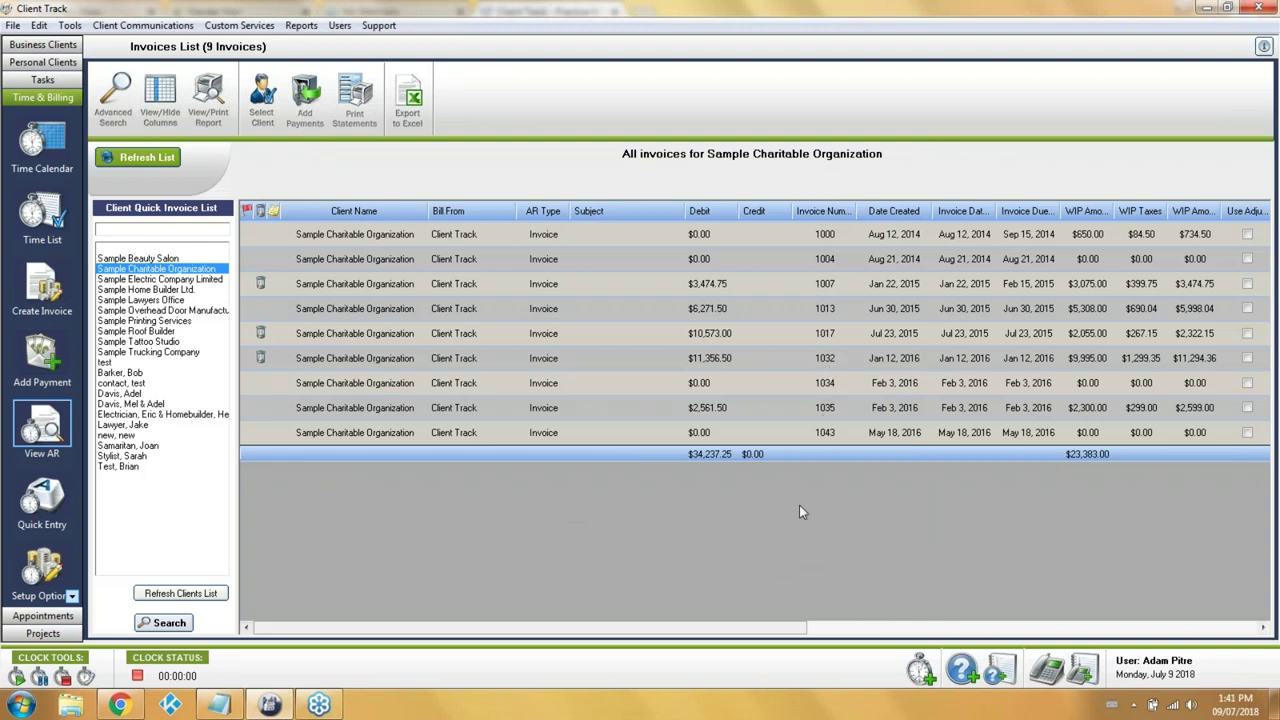
pyautogui.moveTo(712, 628); pyautogui.dragTo(1162, 630)
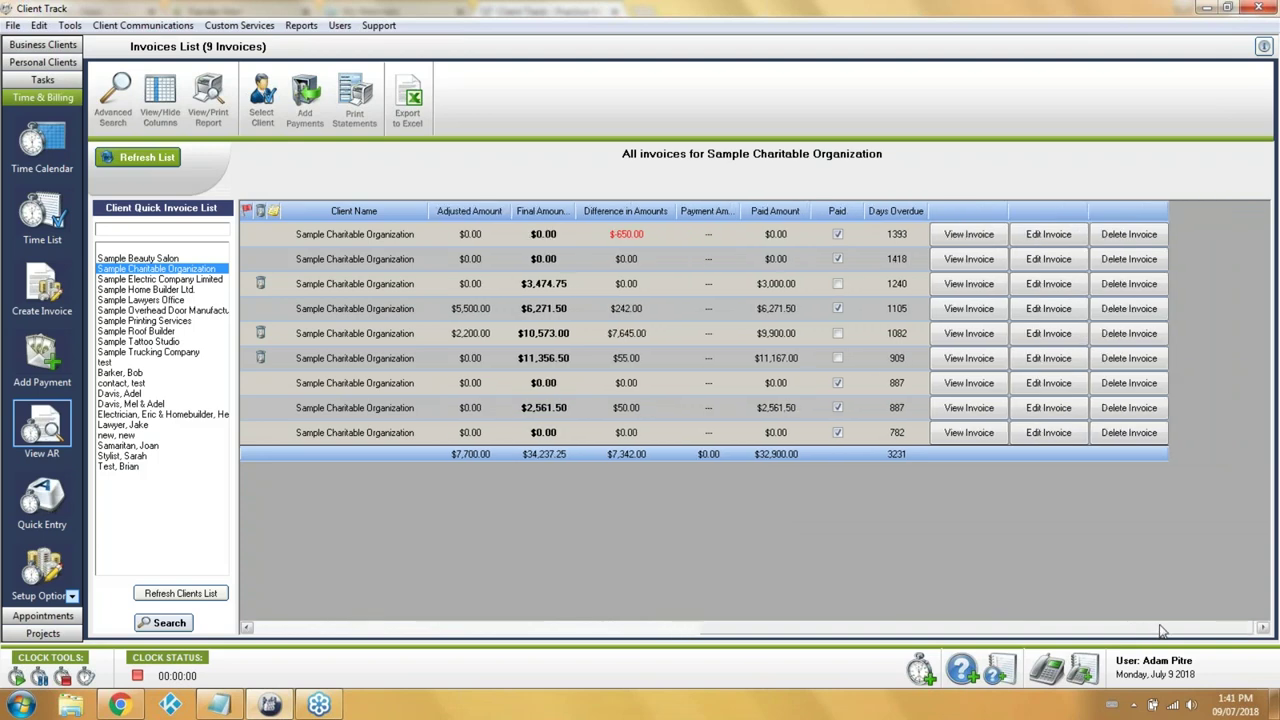
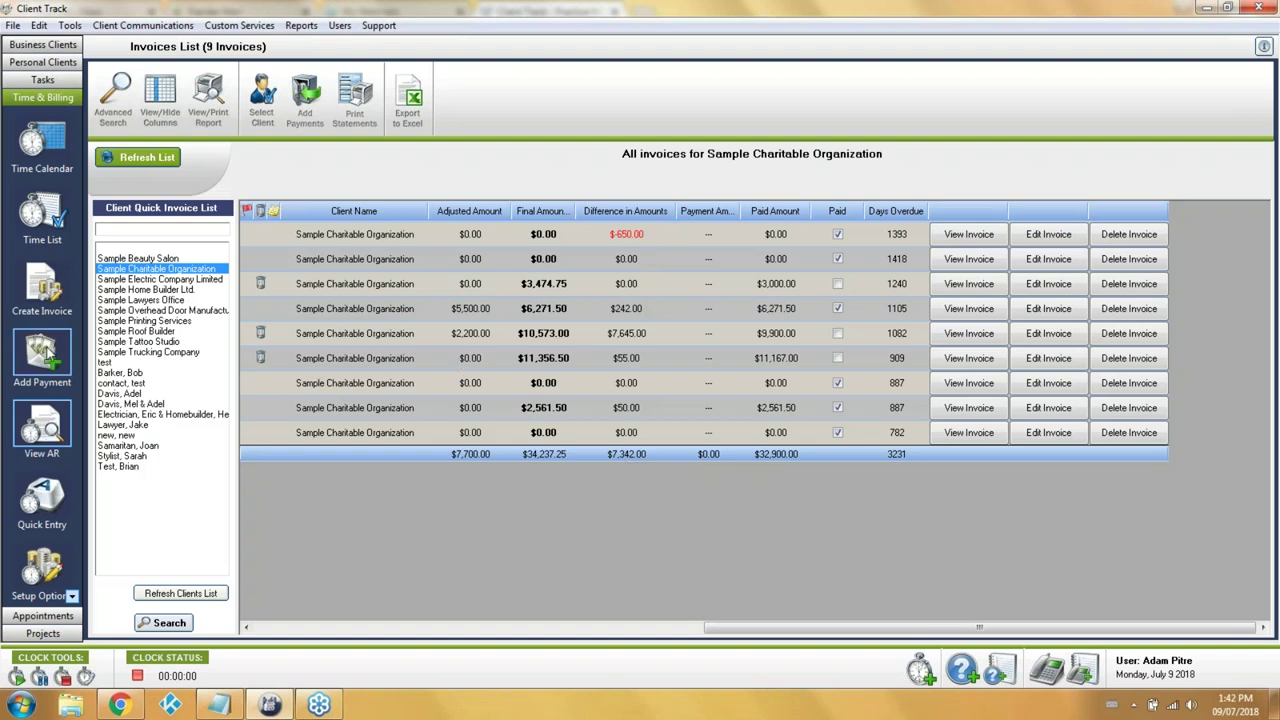
# Start a $200 payment from Sample Charitable Organization, keeping the default received and deposited dates
pyautogui.click(48, 352)
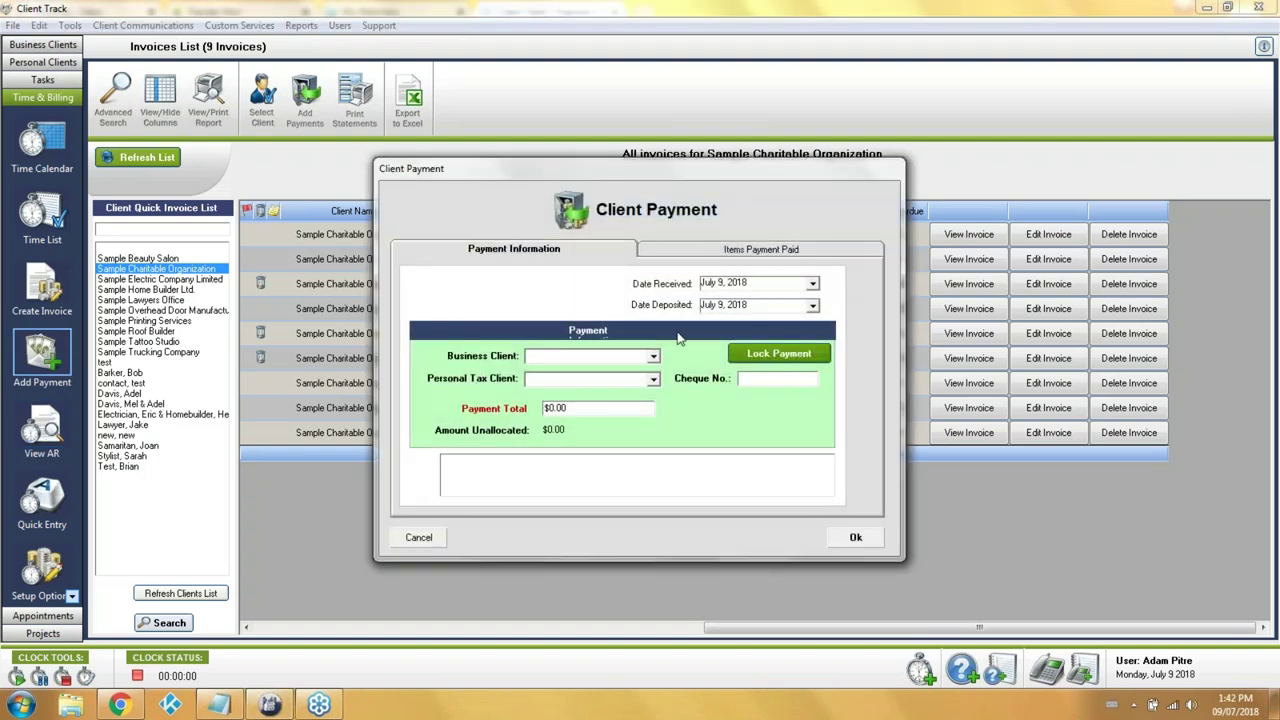
pyautogui.click(653, 358)
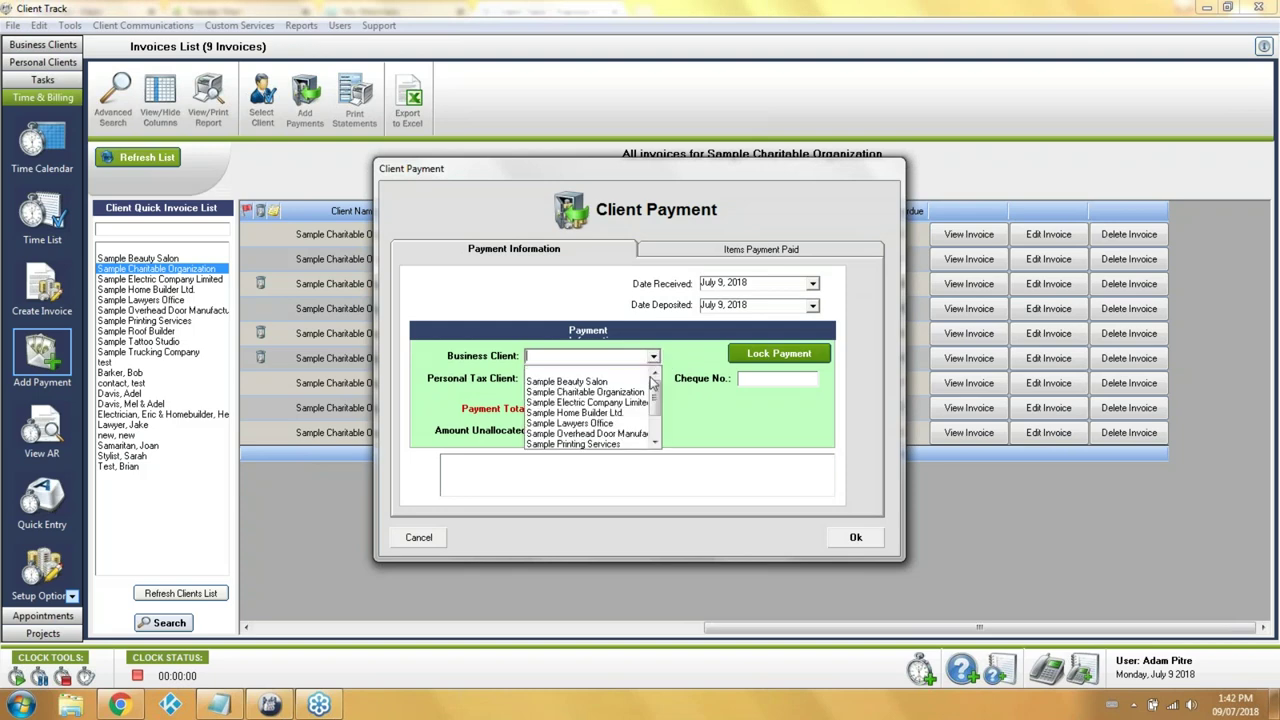
pyautogui.click(641, 392)
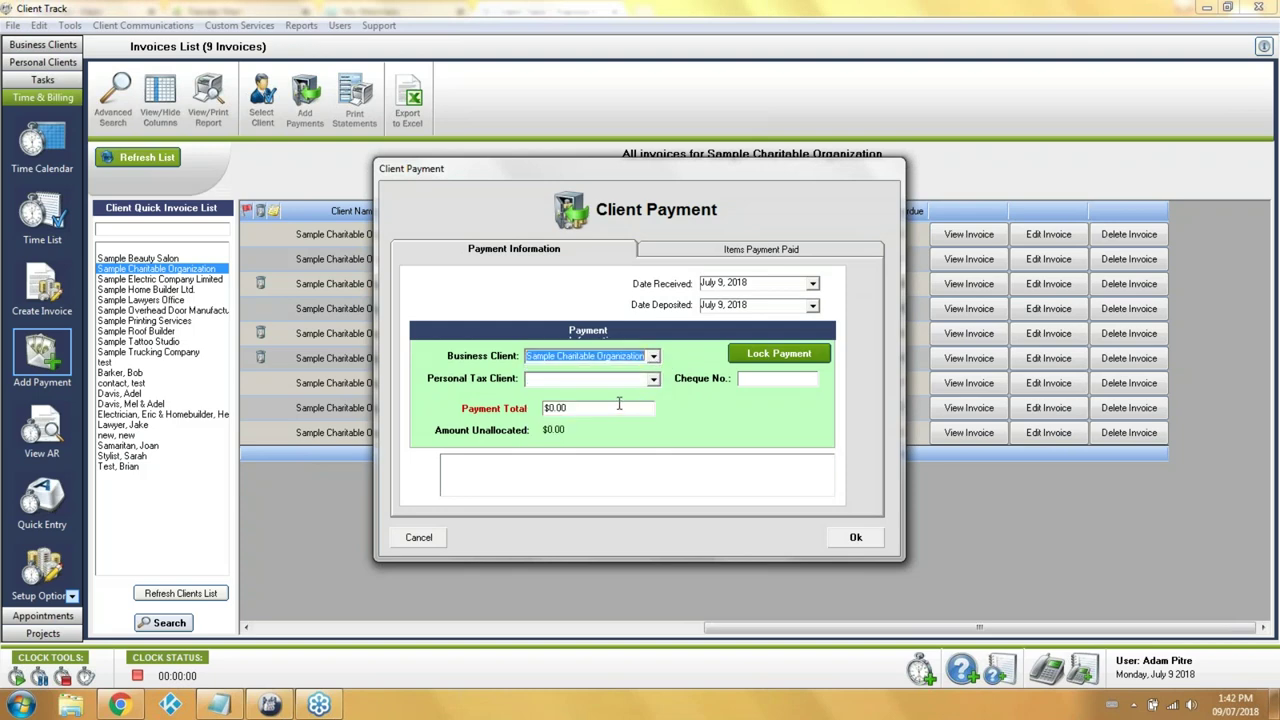
pyautogui.click(620, 407)
pyautogui.write('200')
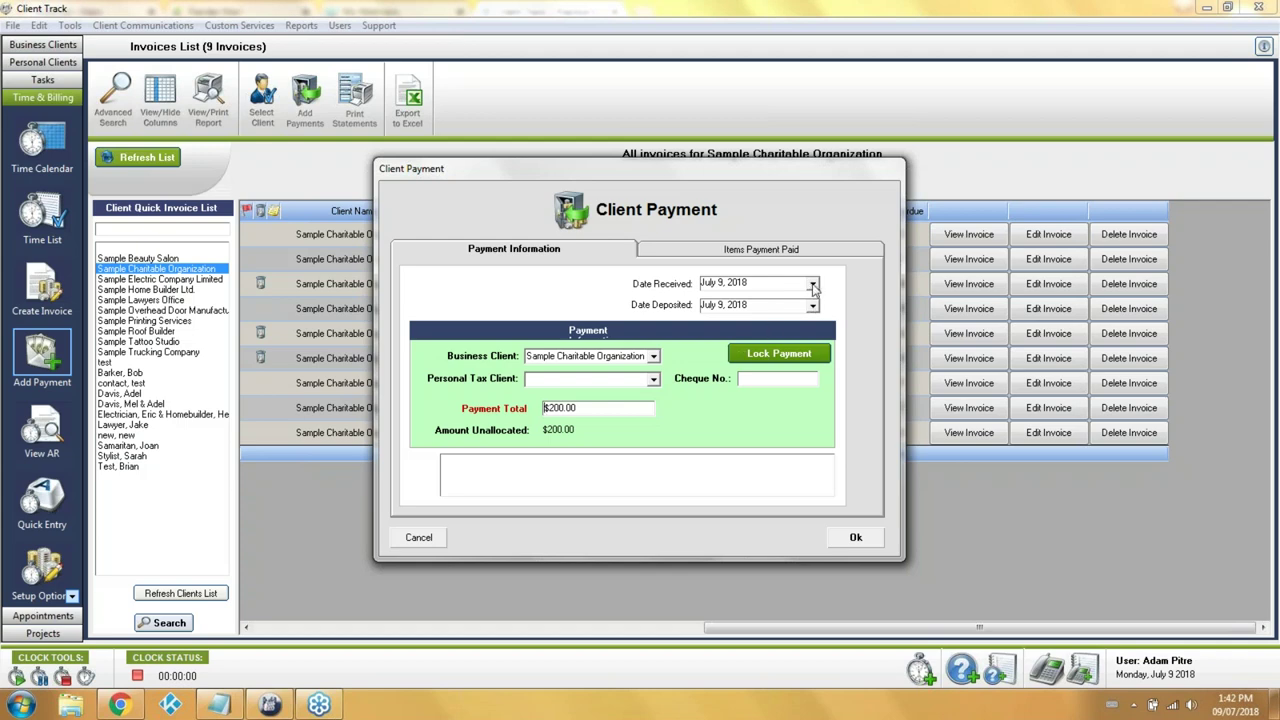
pyautogui.click(813, 285)
pyautogui.click(847, 289)
pyautogui.click(812, 306)
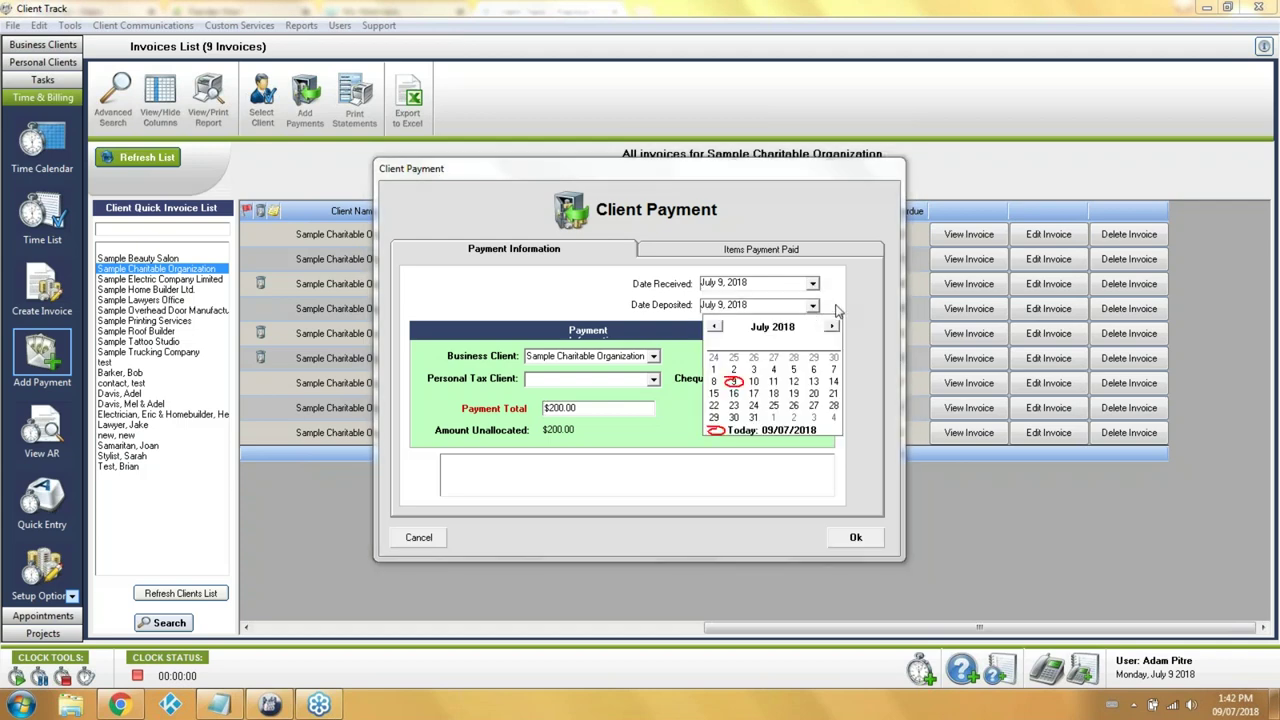
pyautogui.click(837, 311)
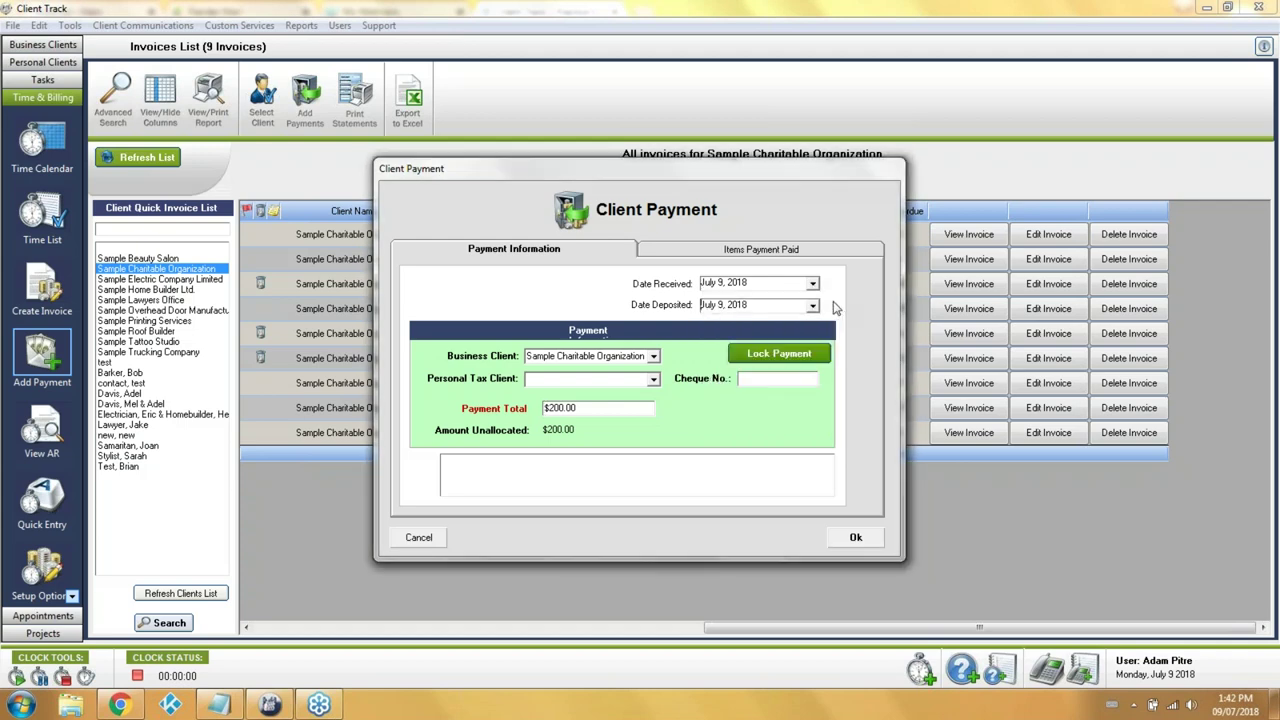
# Allocate $100.00 each to invoices 1007 and 1017 and save the payment
pyautogui.click(722, 252)
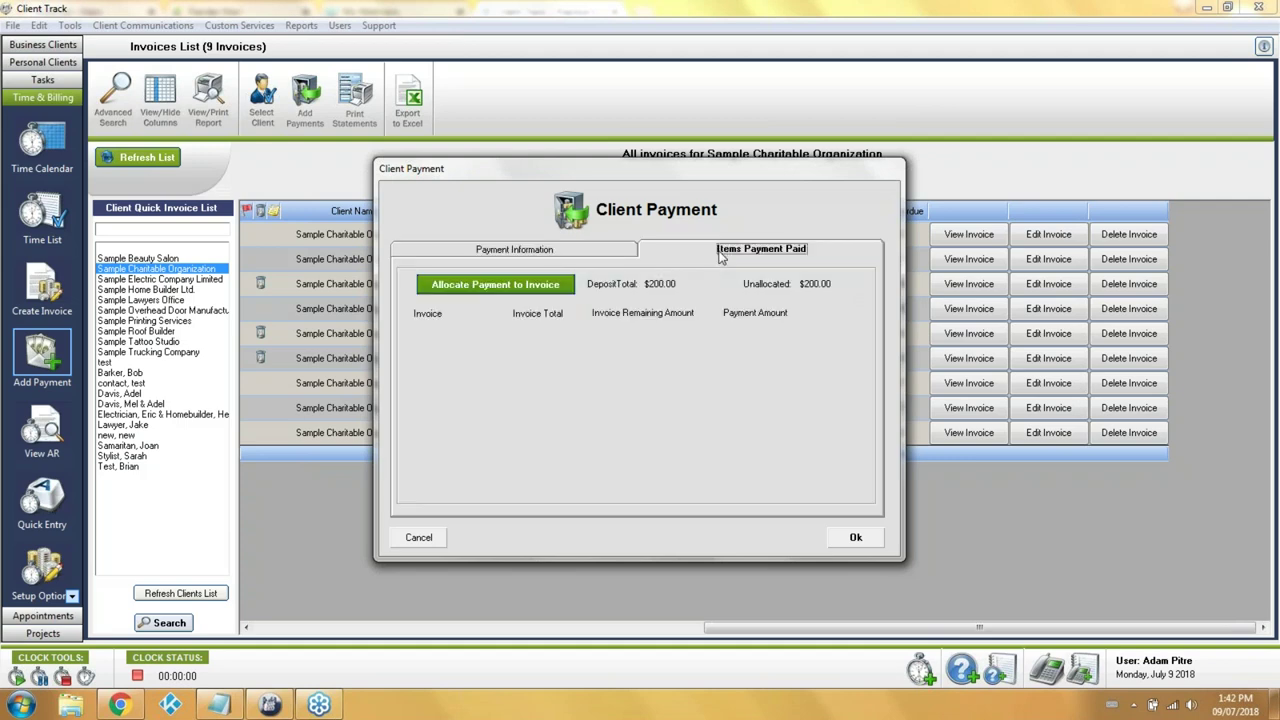
pyautogui.click(562, 290)
pyautogui.click(504, 334)
pyautogui.click(470, 347)
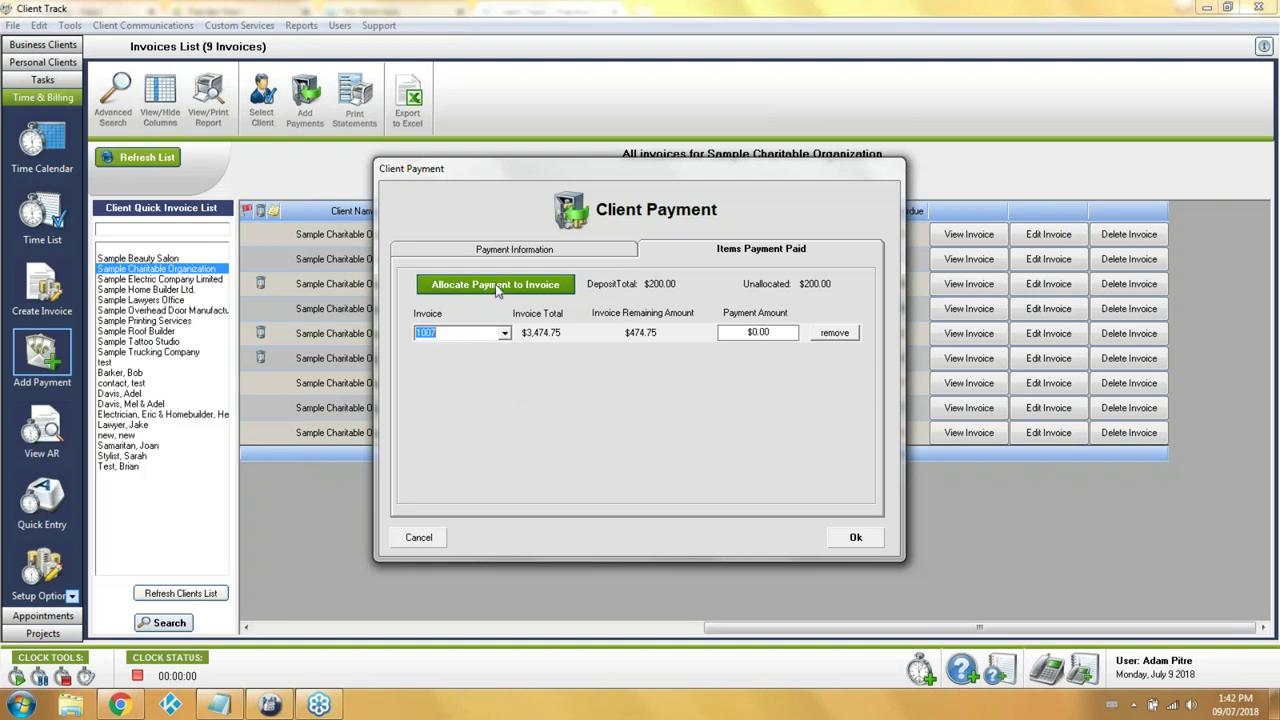
pyautogui.click(500, 284)
pyautogui.click(505, 352)
pyautogui.click(480, 376)
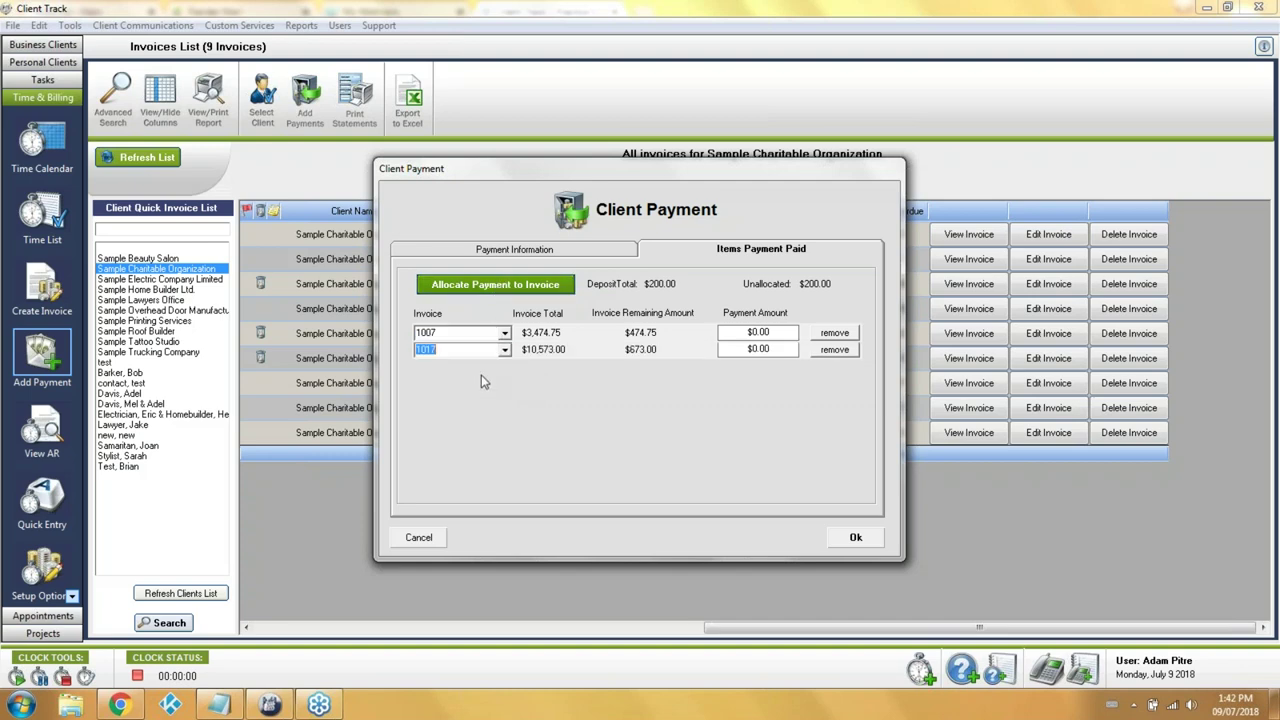
pyautogui.doubleClick(762, 332)
pyautogui.write('100.00')
pyautogui.click(781, 350)
pyautogui.write('100.00')
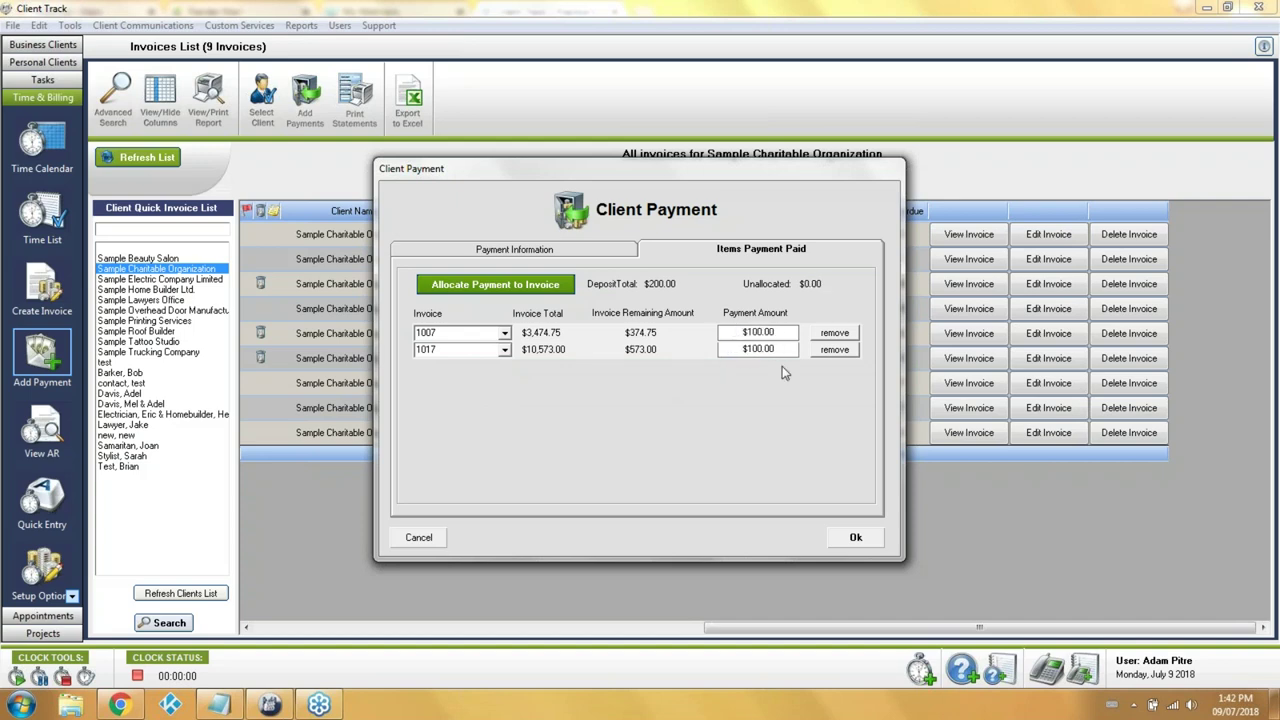
pyautogui.click(845, 537)
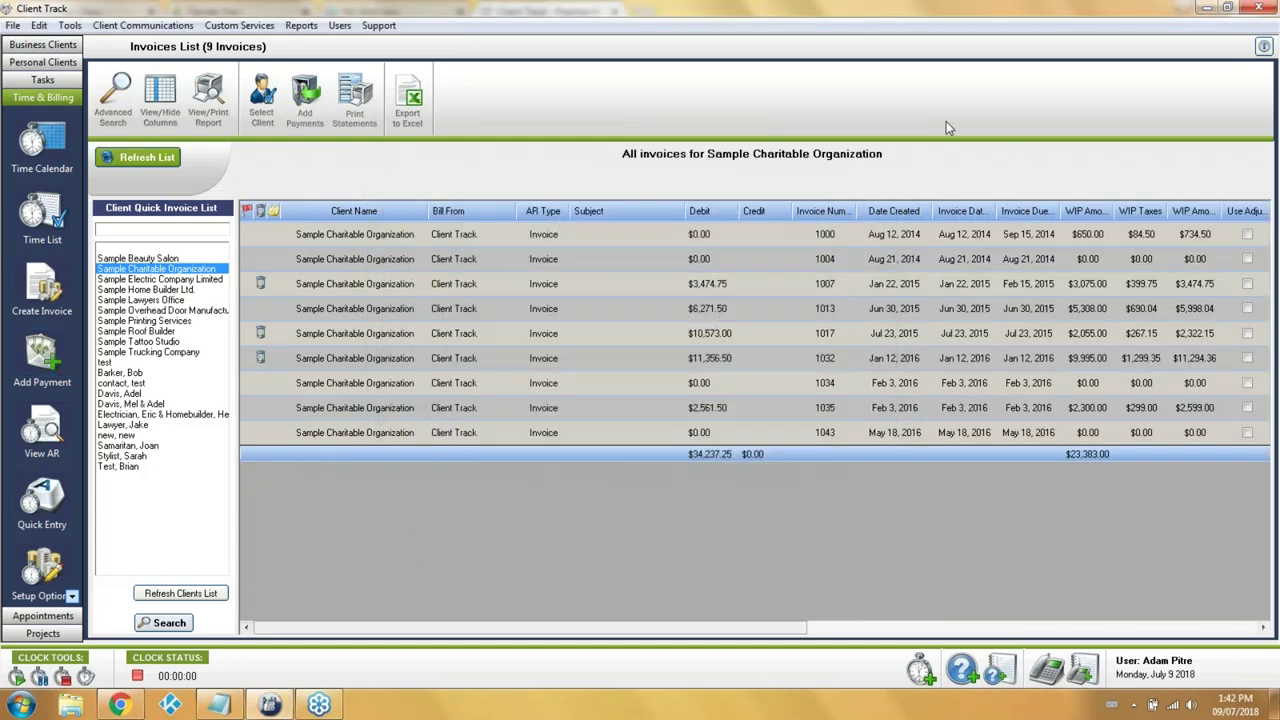
# Scroll the invoice grid right to the Paid Amount and Days Overdue columns
pyautogui.click(880, 627)
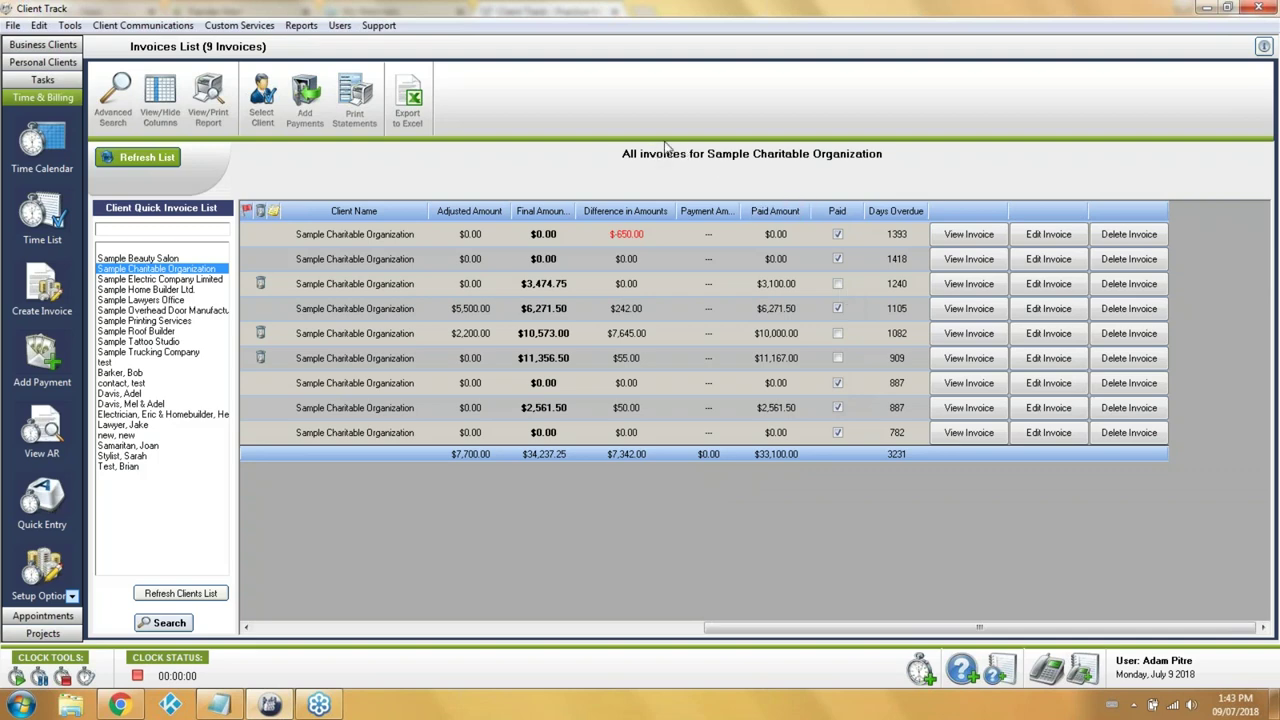
# Open Appointments with appointments and tasks in separate calendars, and go back to June 10–17, 2018
pyautogui.click(43, 617)
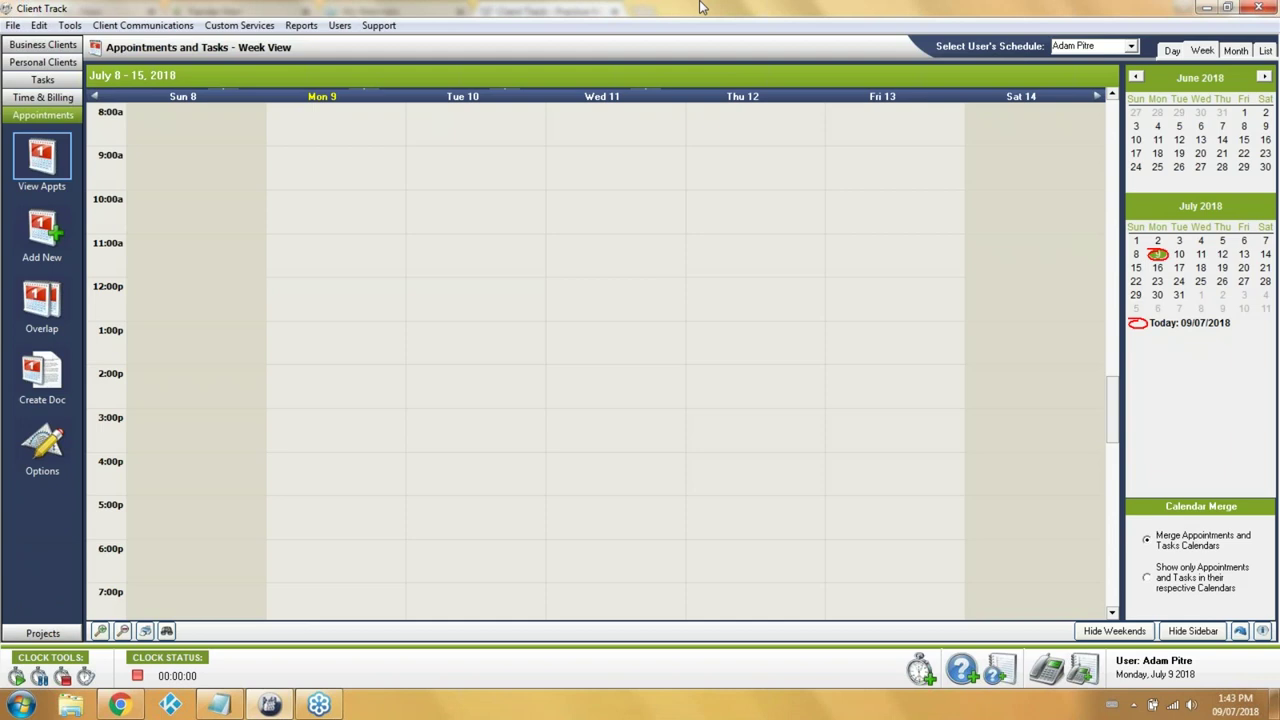
pyautogui.click(1152, 570)
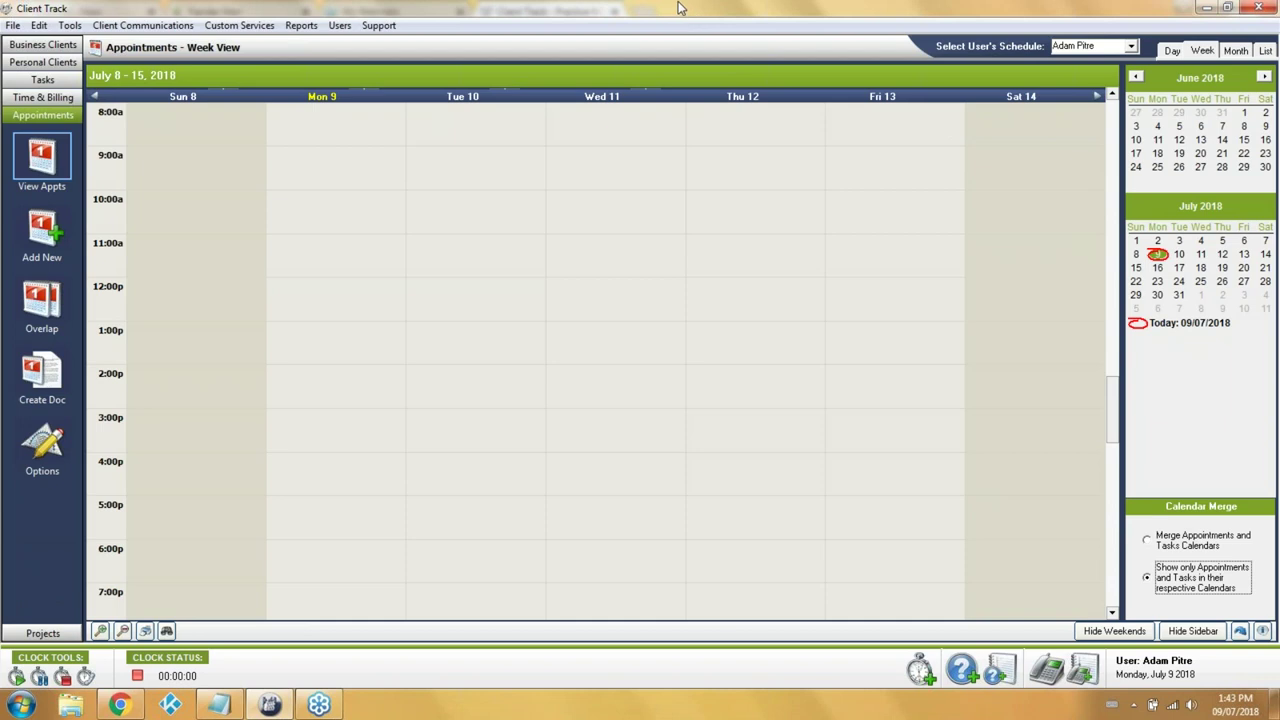
pyautogui.click(95, 97)
pyautogui.click(95, 97)
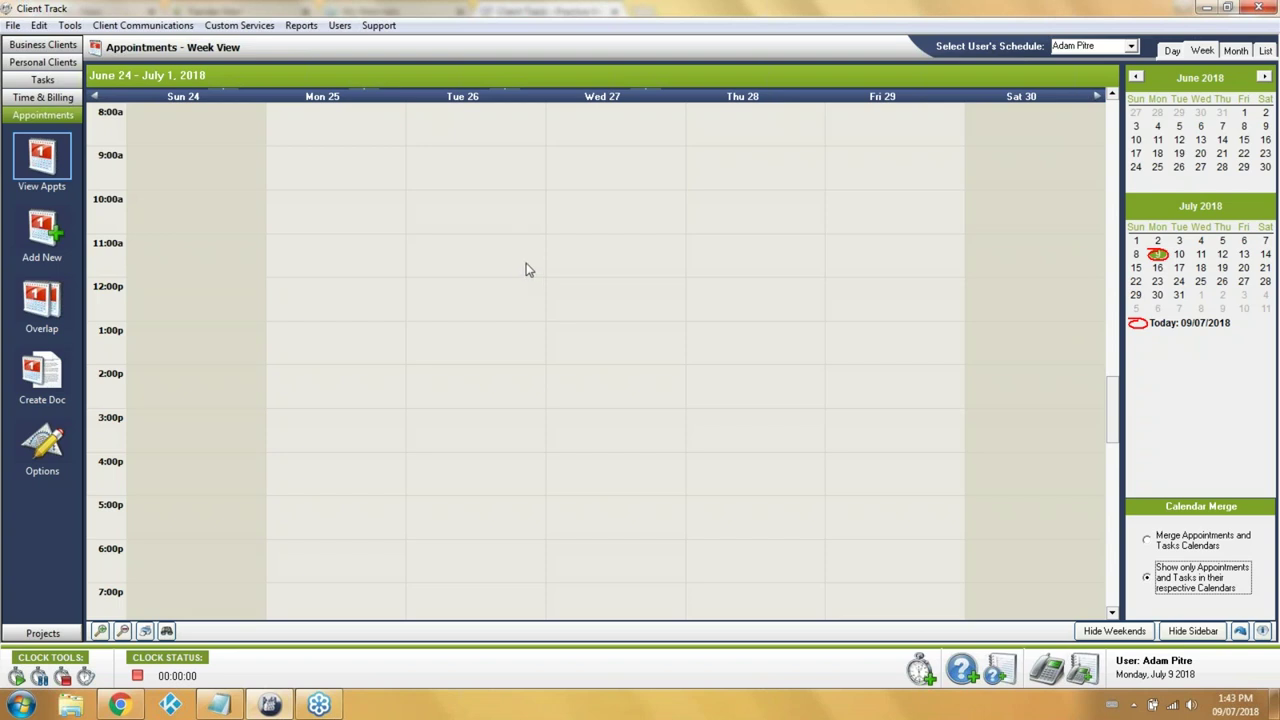
pyautogui.click(95, 97)
pyautogui.click(95, 97)
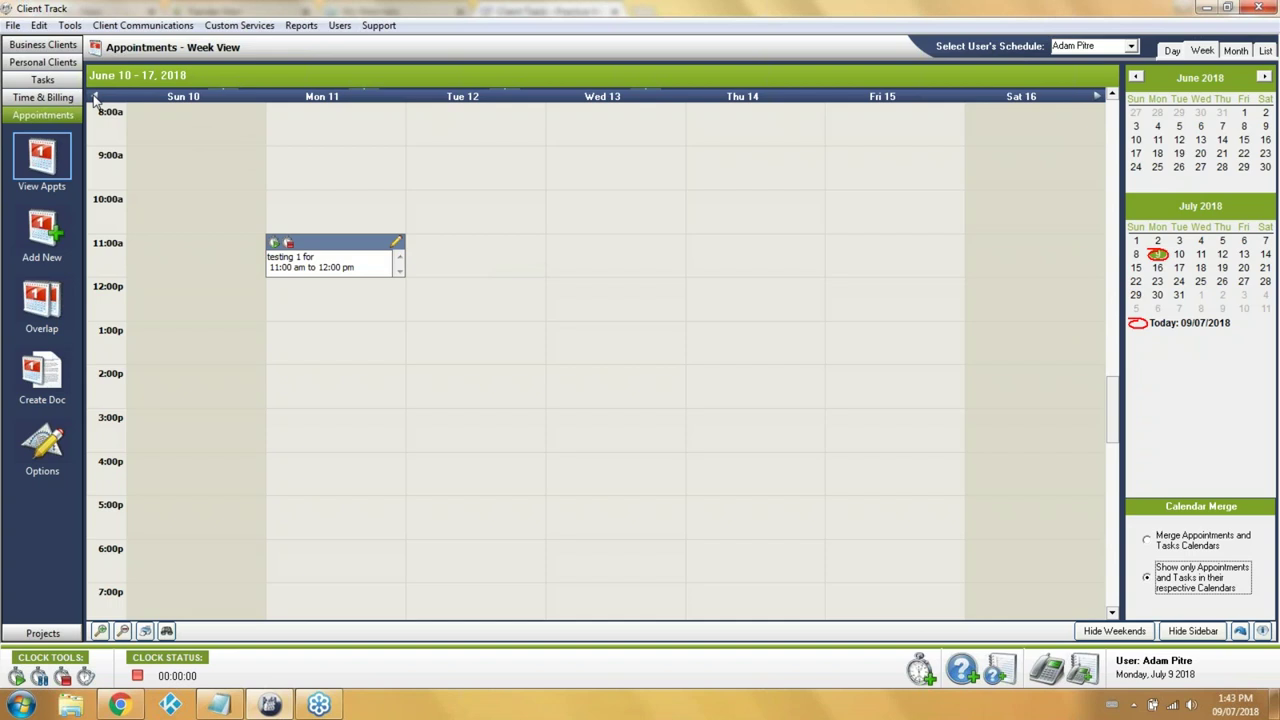
# View another staff member's schedule, then return to the logged-in user's calendar
pyautogui.click(1132, 47)
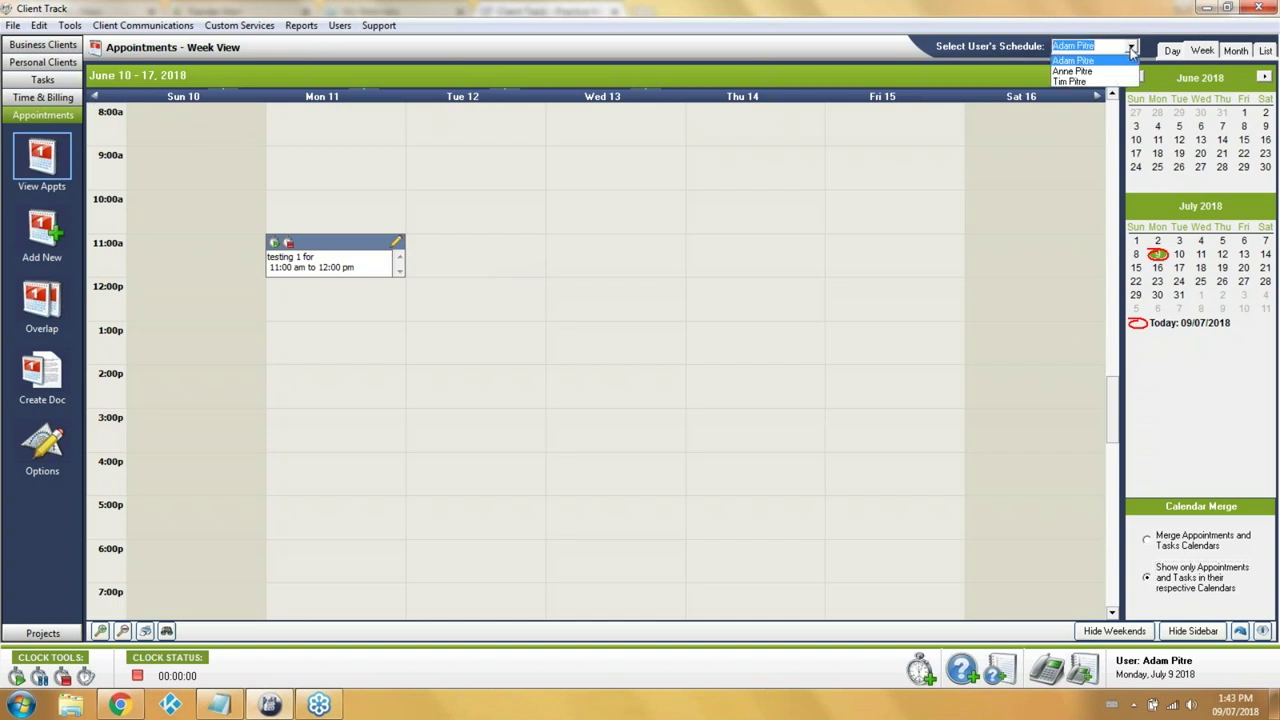
pyautogui.click(1090, 72)
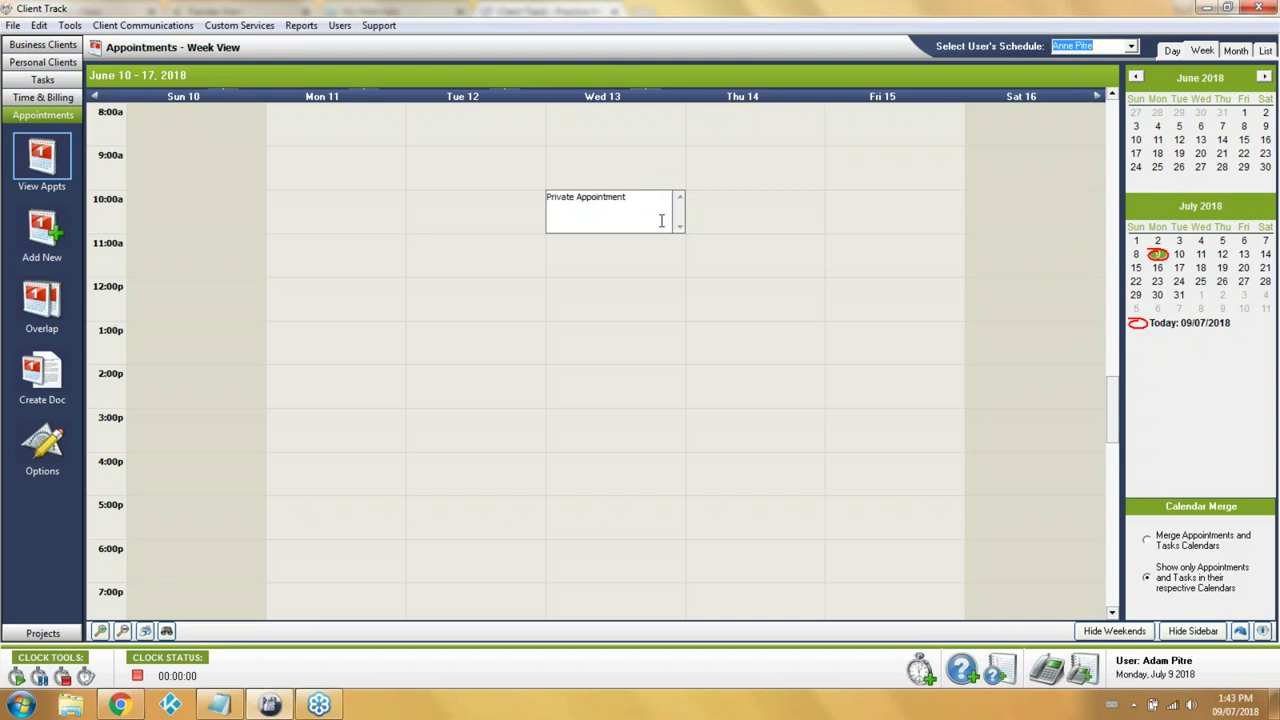
pyautogui.click(1131, 47)
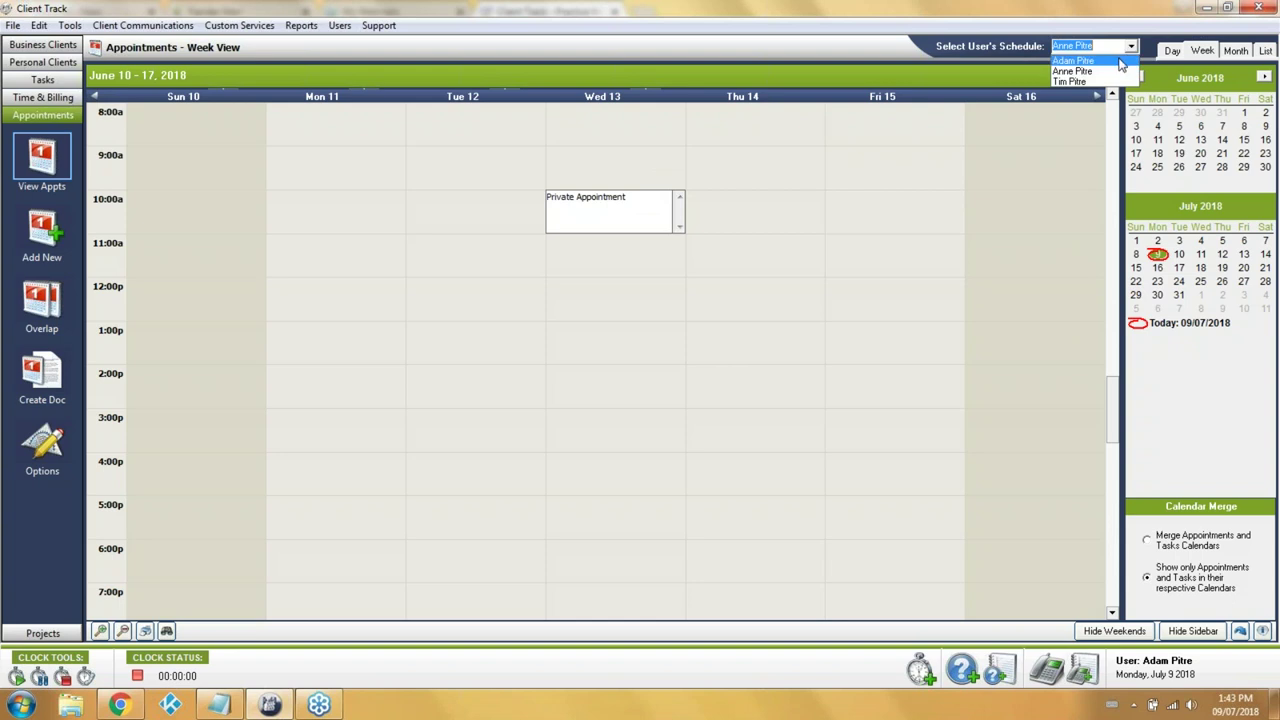
pyautogui.click(1073, 61)
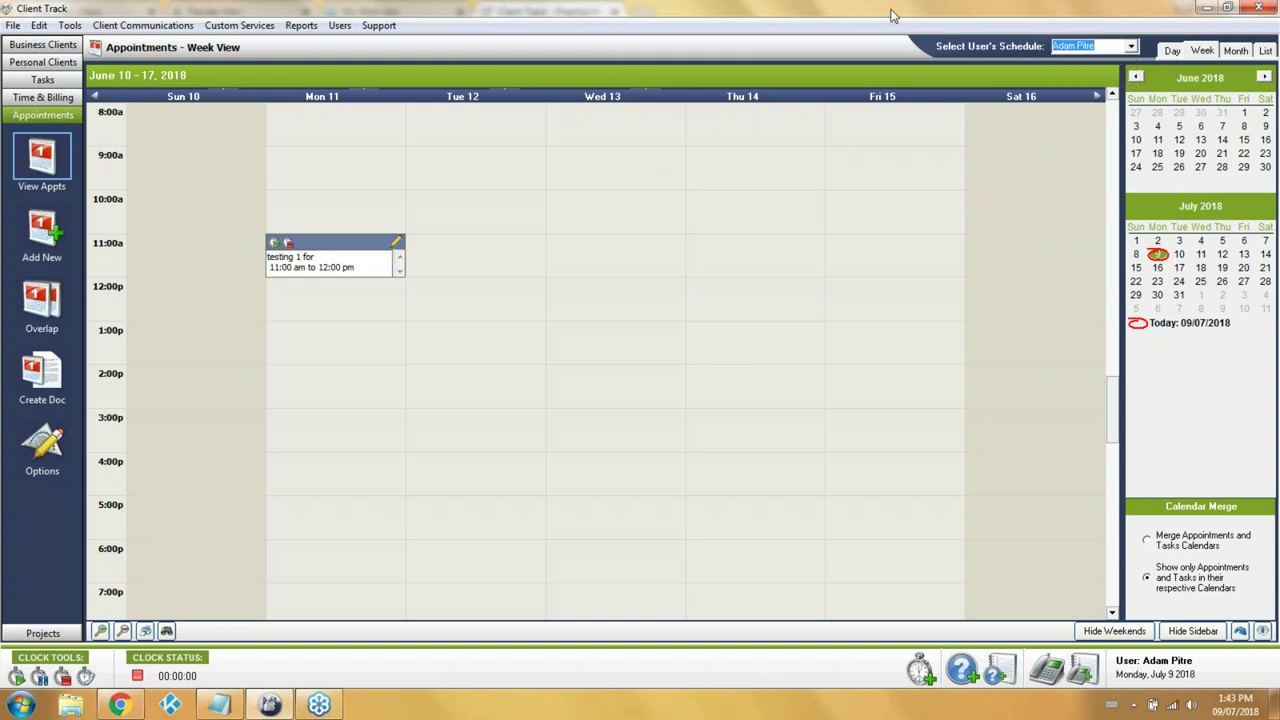
# Start a Monday June 11, 1:00 PM appointment, trying then removing the private flag and pop-up reminder
pyautogui.doubleClick(362, 348)
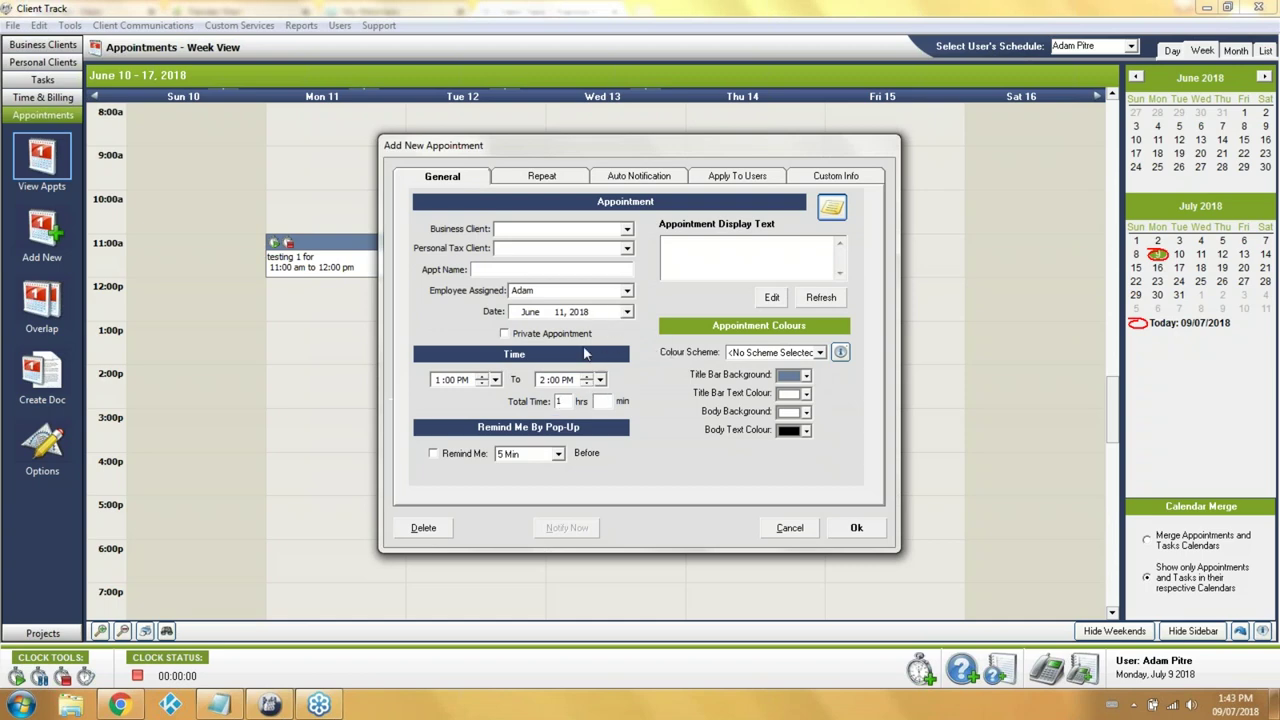
pyautogui.click(543, 338)
pyautogui.click(535, 340)
pyautogui.click(448, 456)
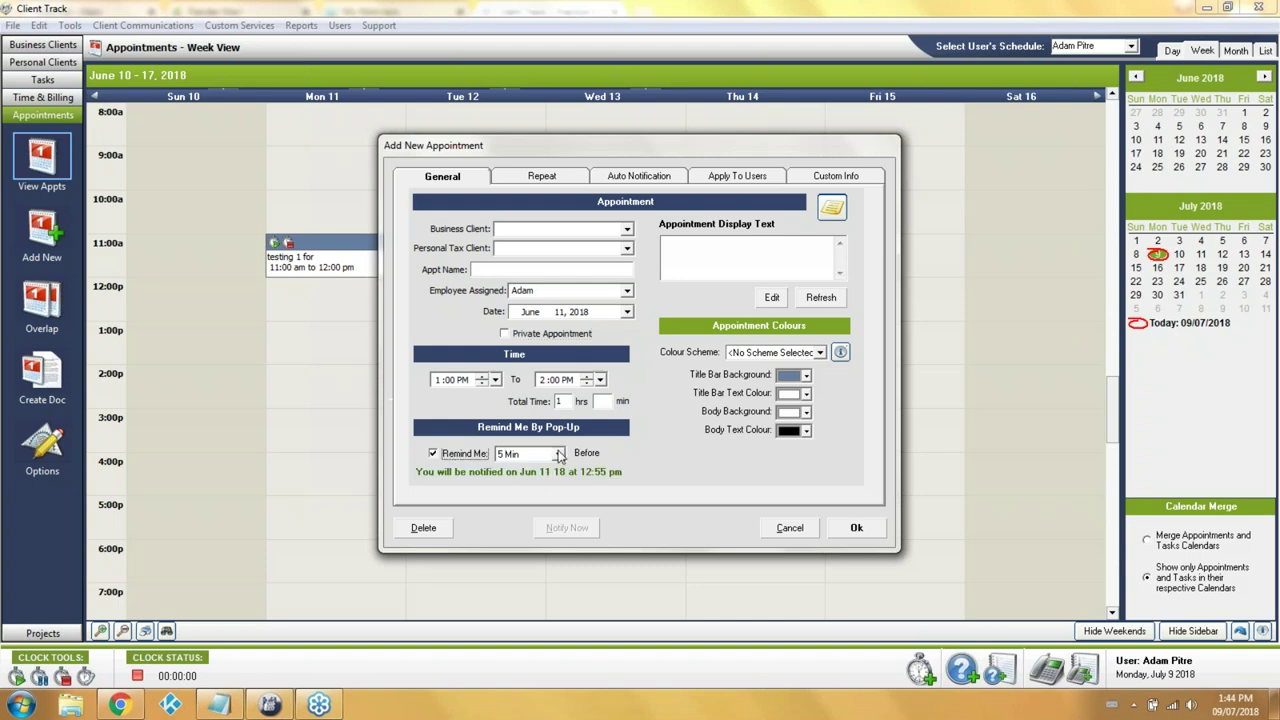
pyautogui.click(558, 453)
pyautogui.click(562, 518)
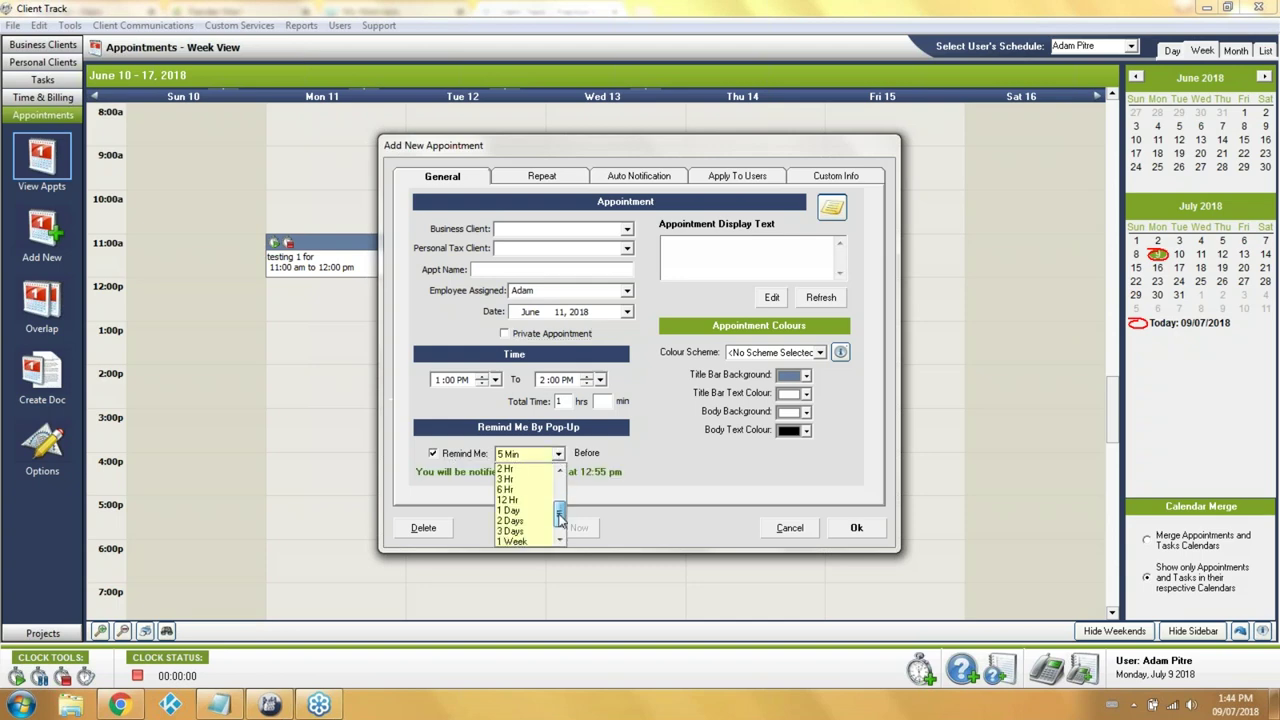
pyautogui.click(488, 453)
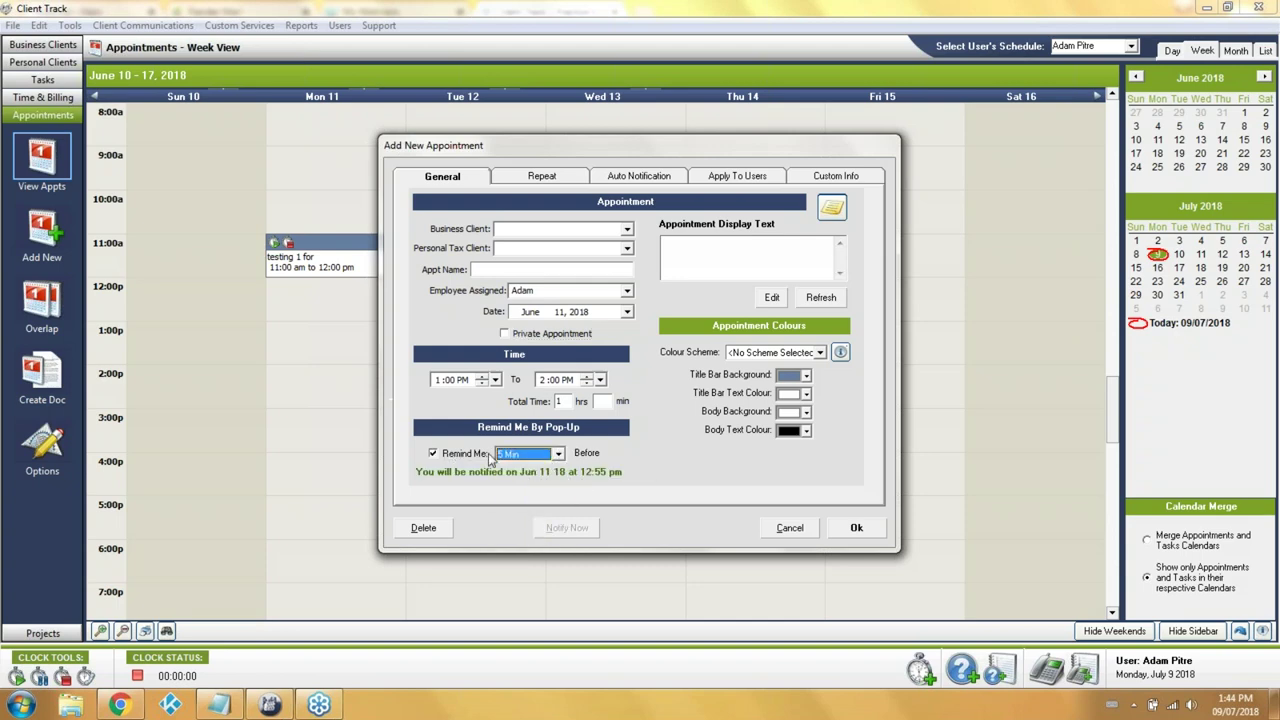
pyautogui.click(470, 453)
pyautogui.click(620, 362)
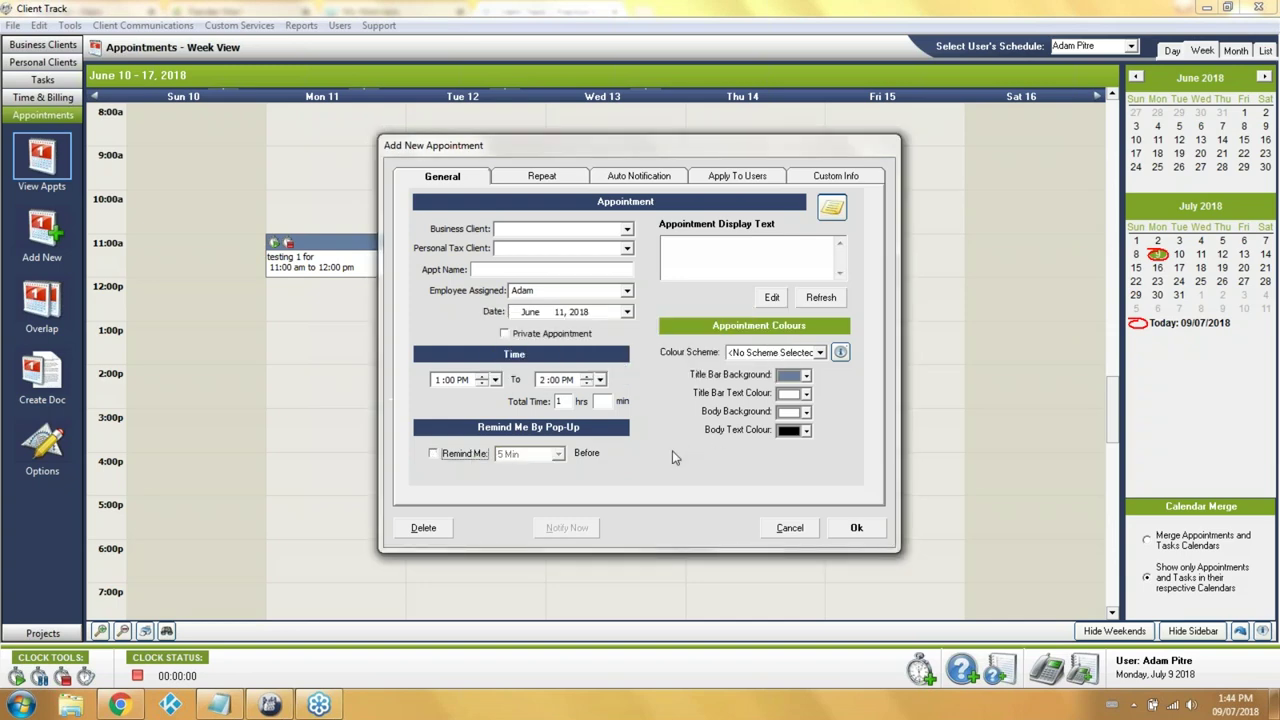
# Review the Day, Week, Month and Year repeat options and Apply To Users, then cancel the appointment
pyautogui.click(548, 174)
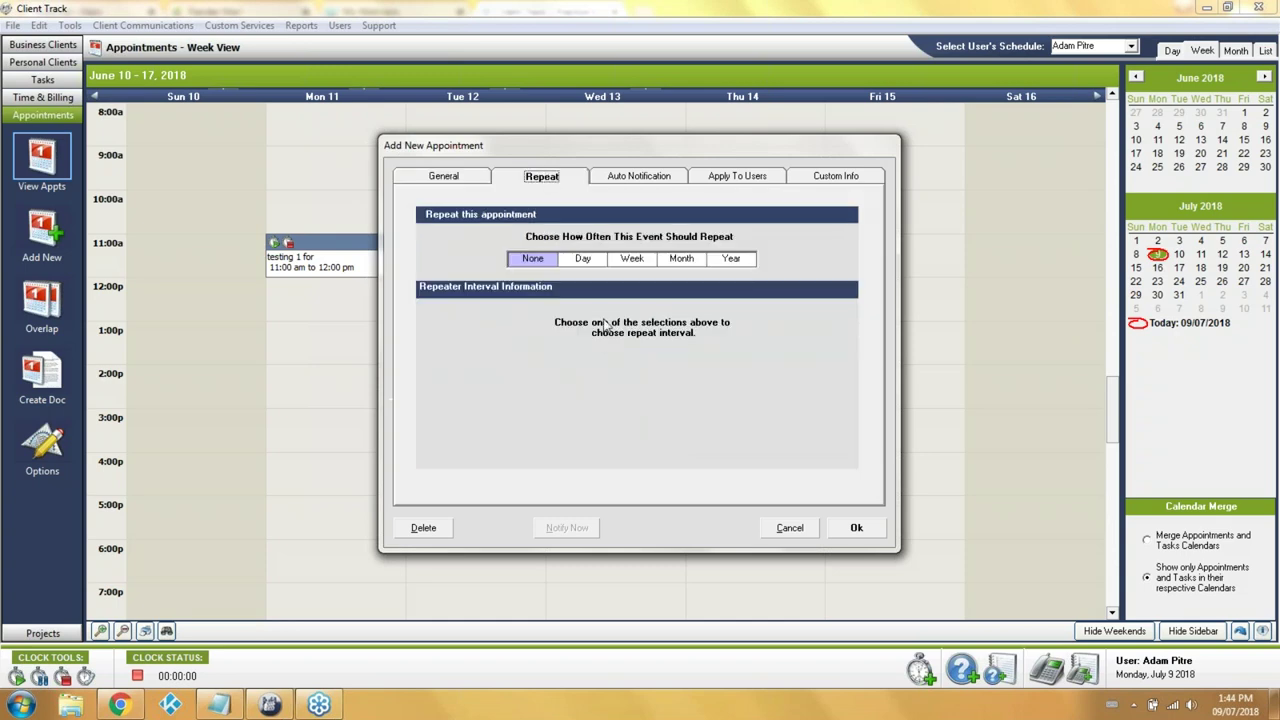
pyautogui.click(583, 259)
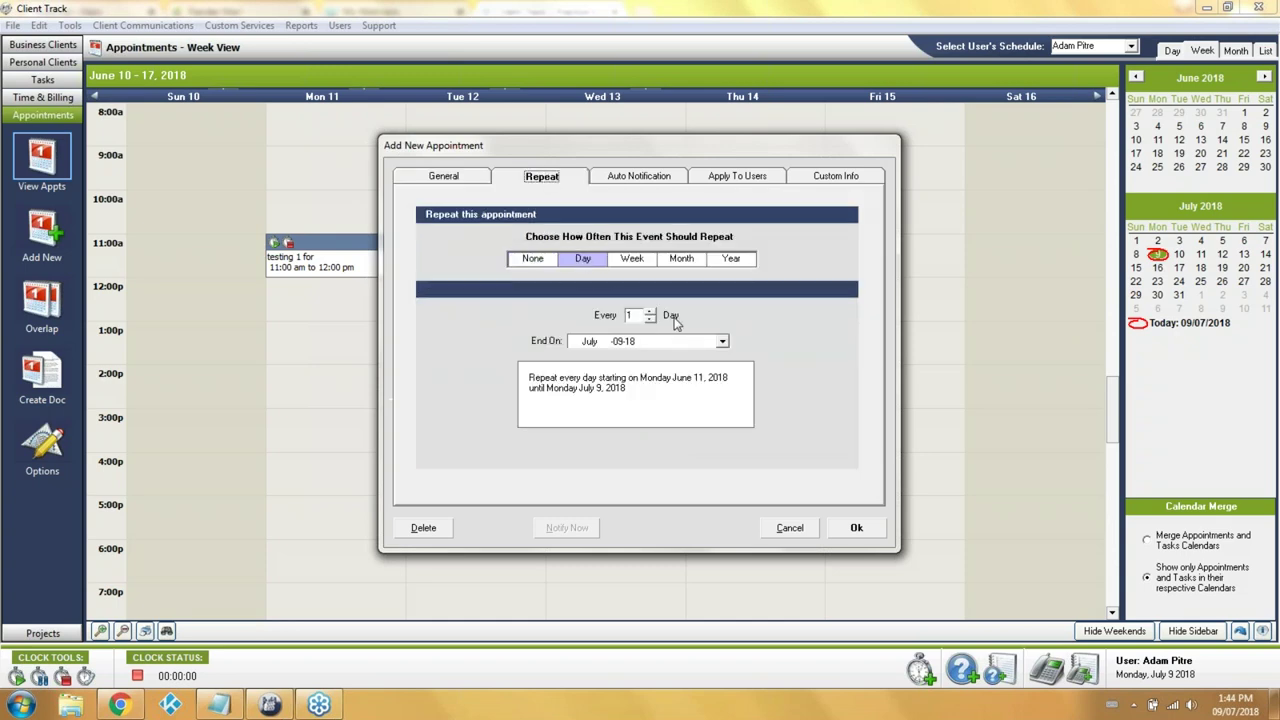
pyautogui.click(632, 262)
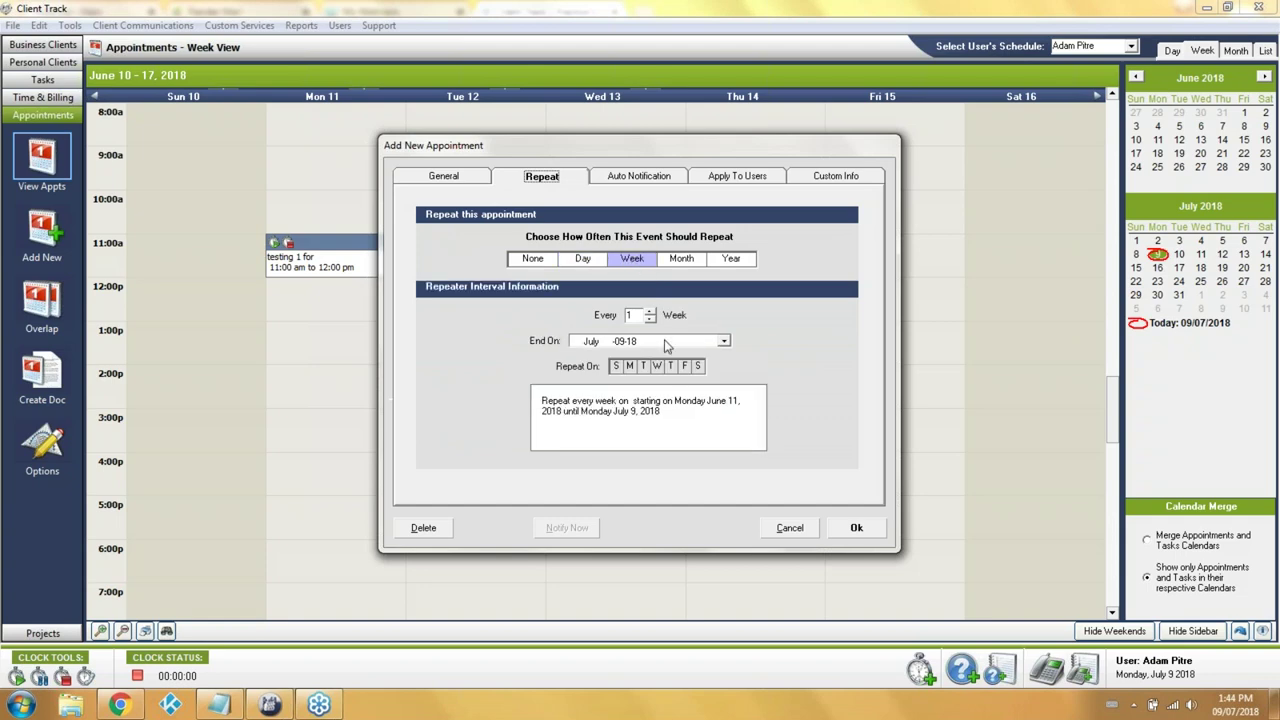
pyautogui.click(686, 260)
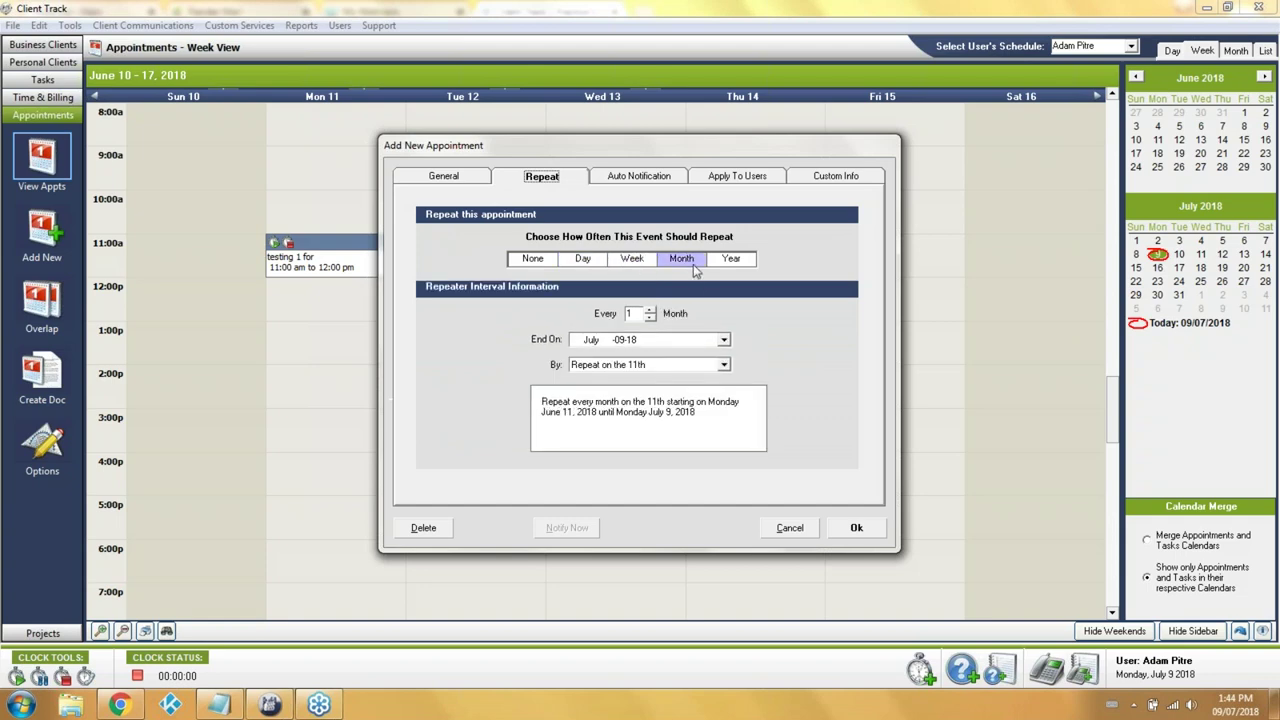
pyautogui.click(744, 261)
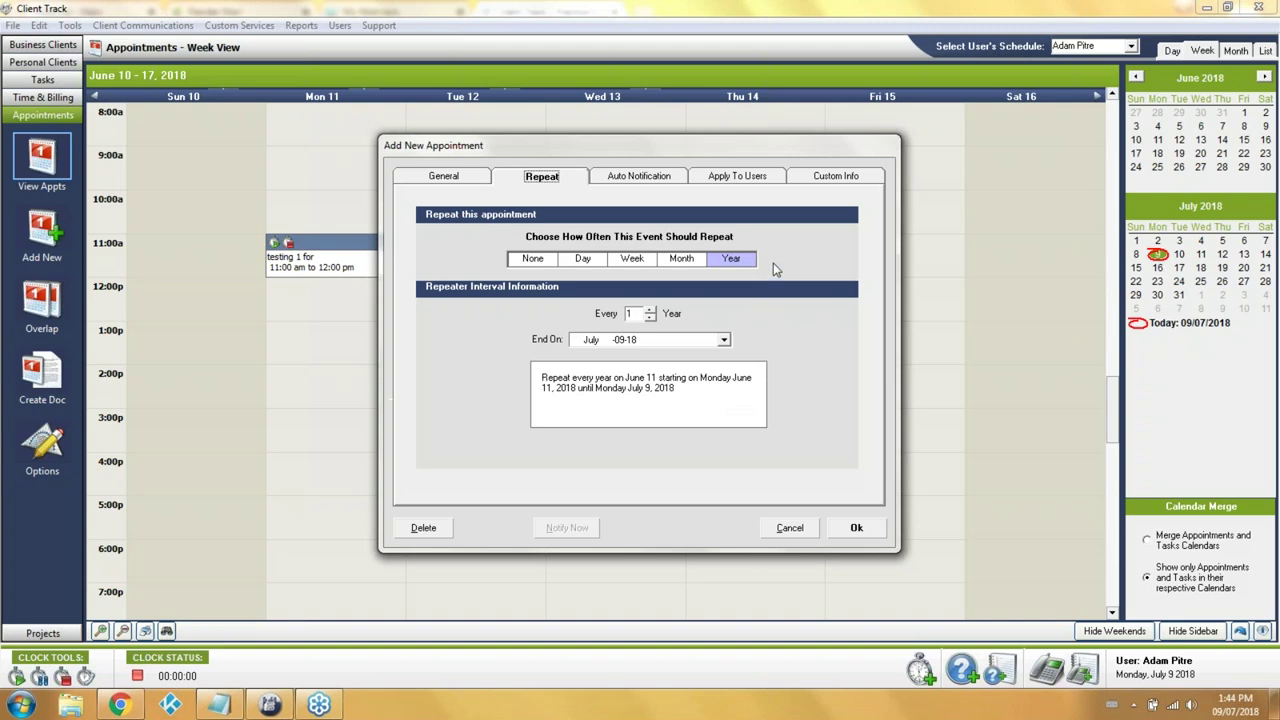
pyautogui.click(720, 176)
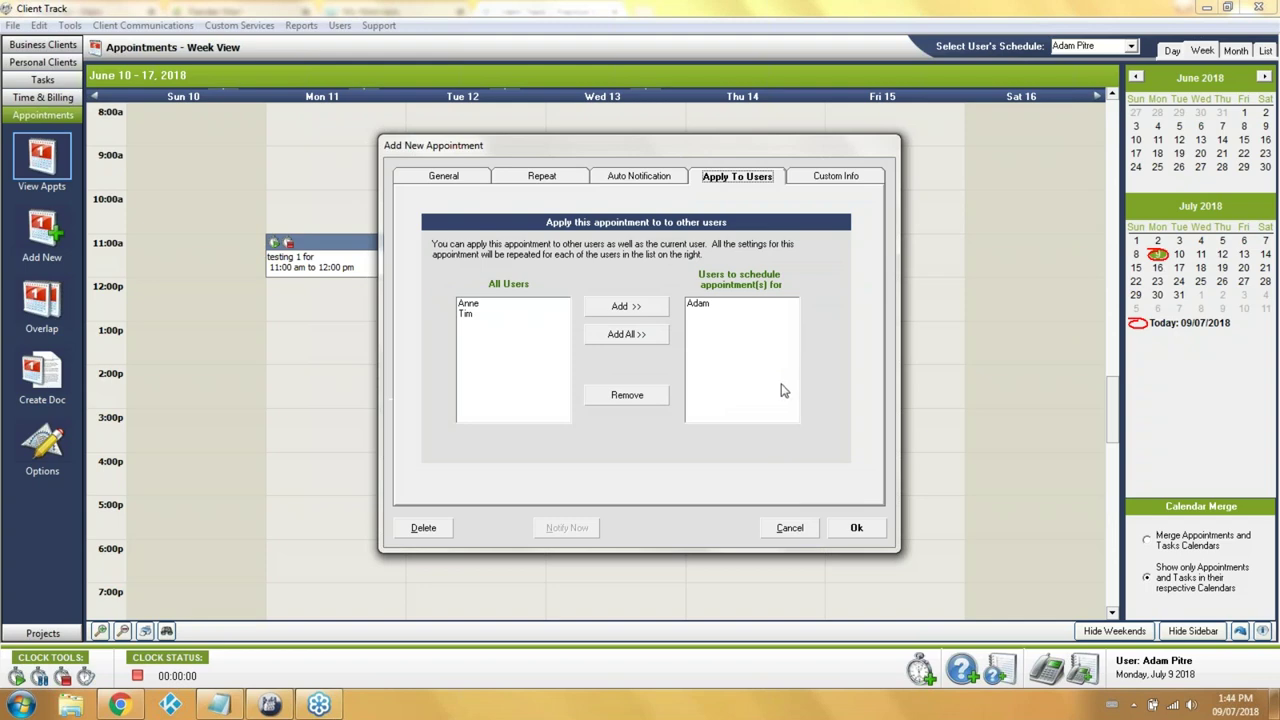
pyautogui.click(790, 528)
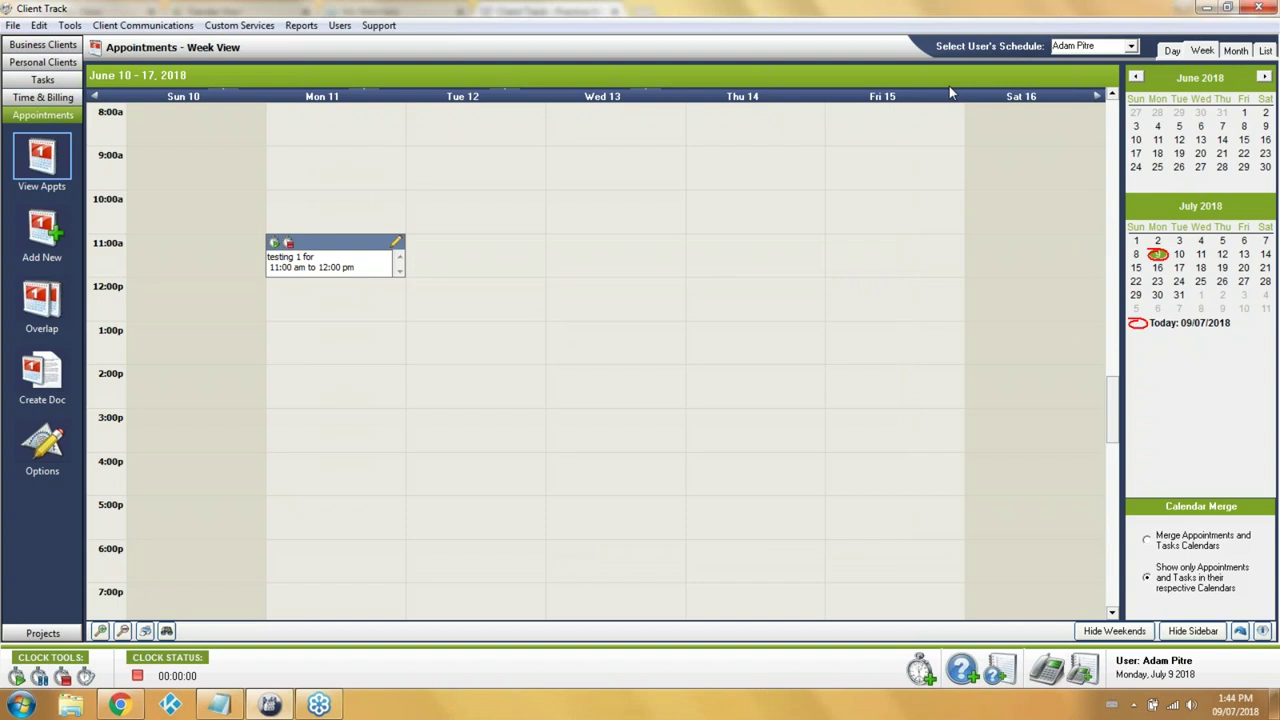
# Merge tasks into the appointments calendar, advance to June 17–24, and open the Overlap wizard
pyautogui.click(1178, 545)
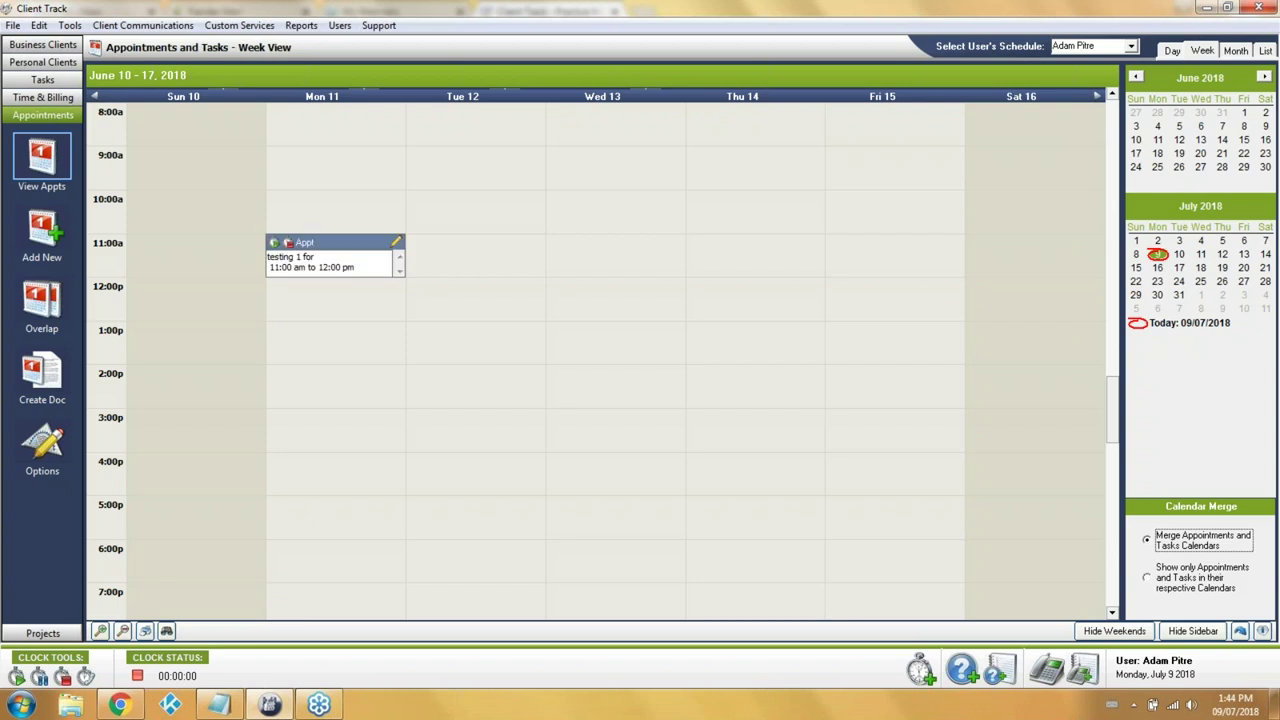
pyautogui.click(1097, 96)
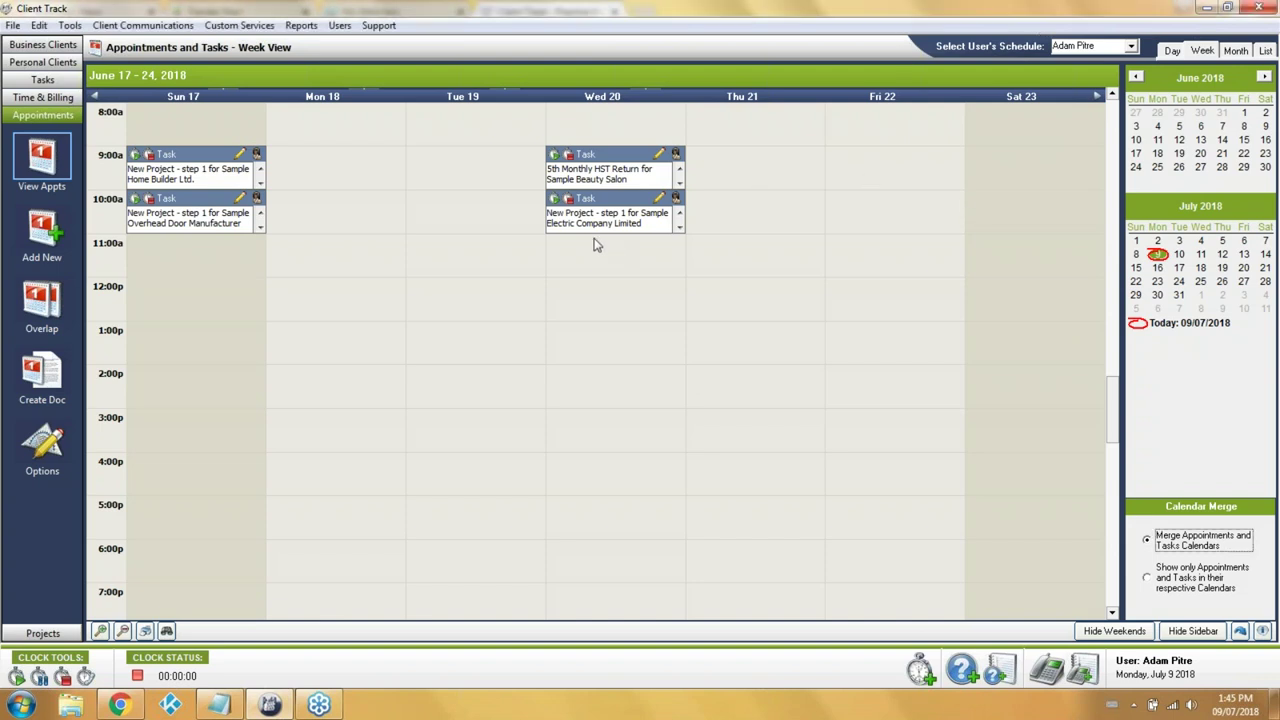
pyautogui.click(41, 306)
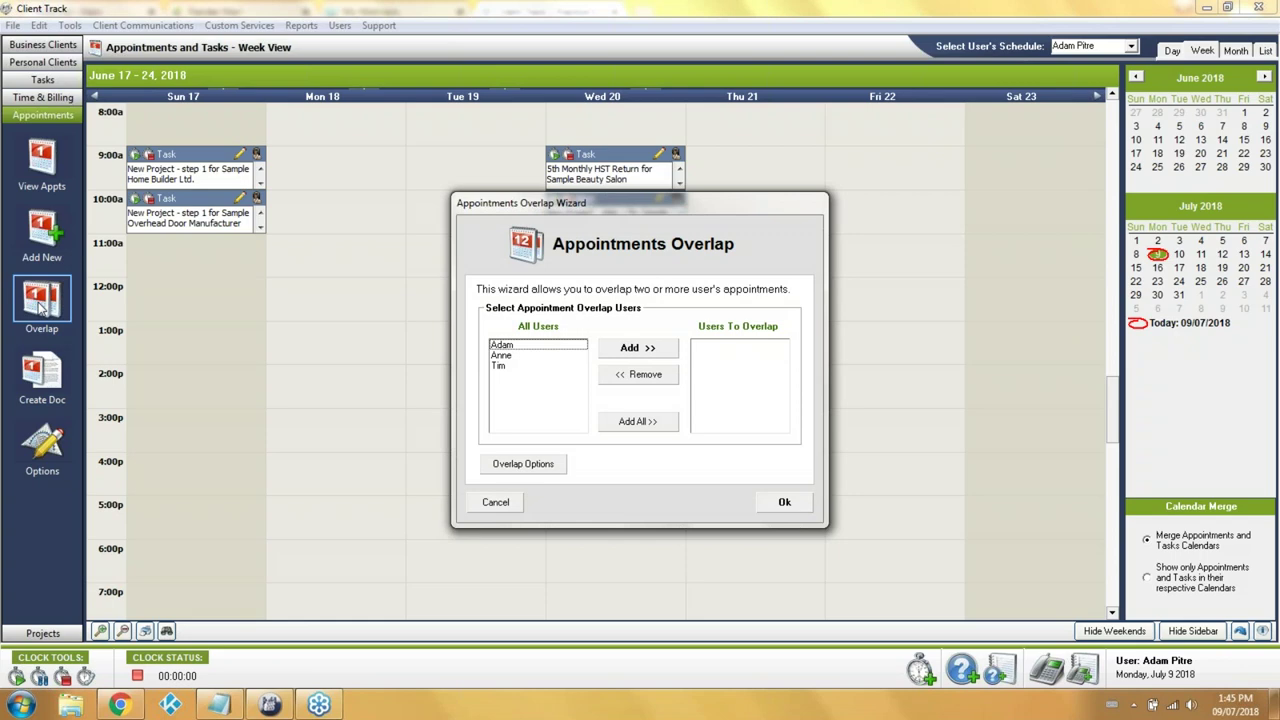
# Overlay all three users' schedules, cancel the overlap, and bring up the File menu
pyautogui.click(637, 422)
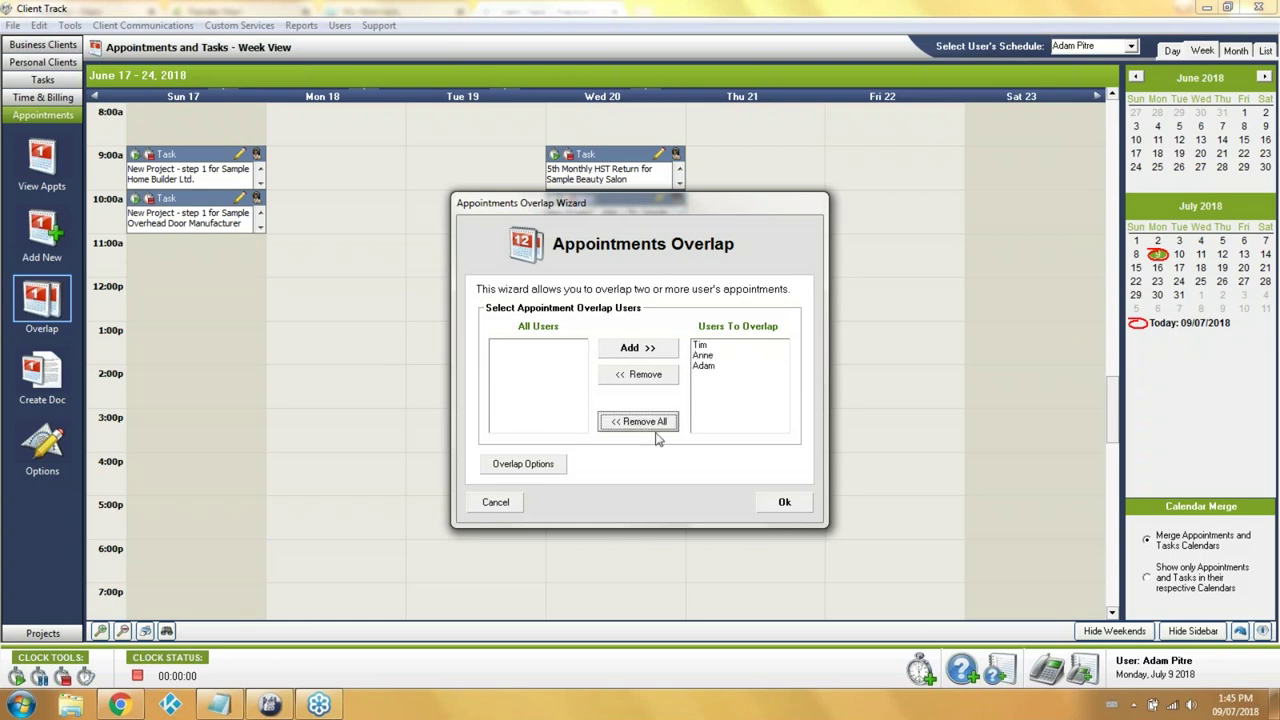
pyautogui.click(798, 498)
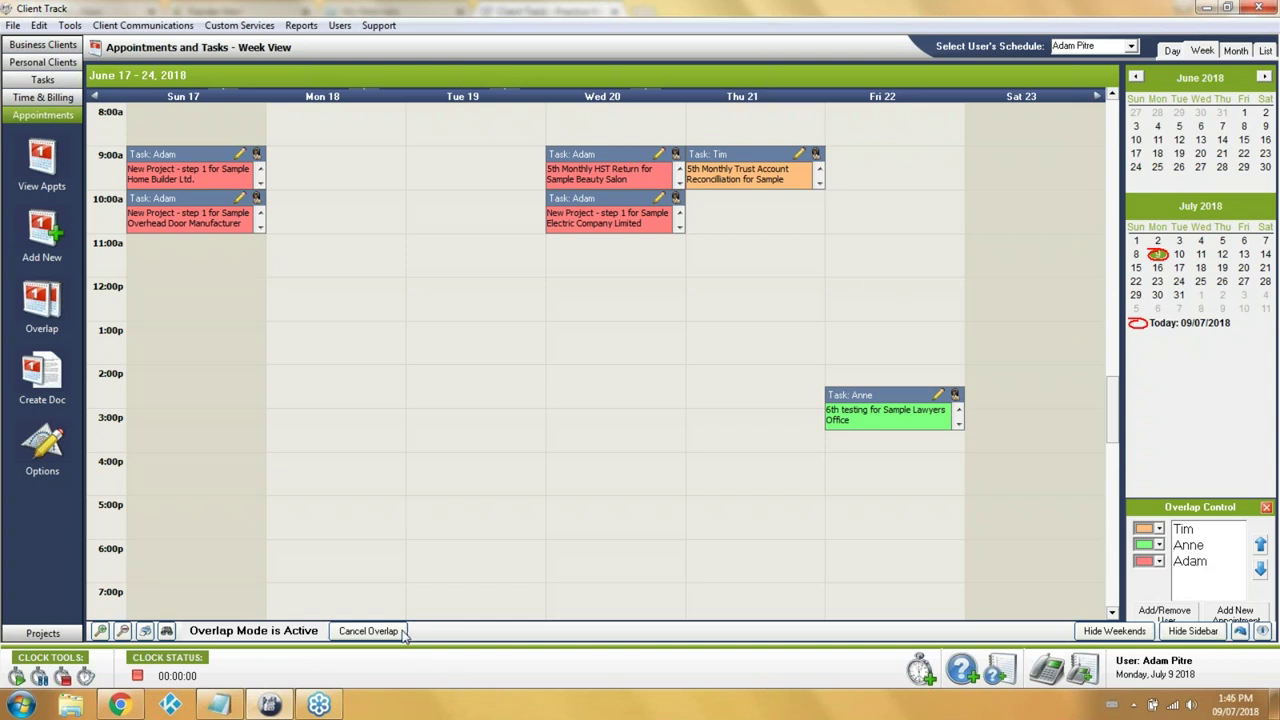
pyautogui.click(368, 631)
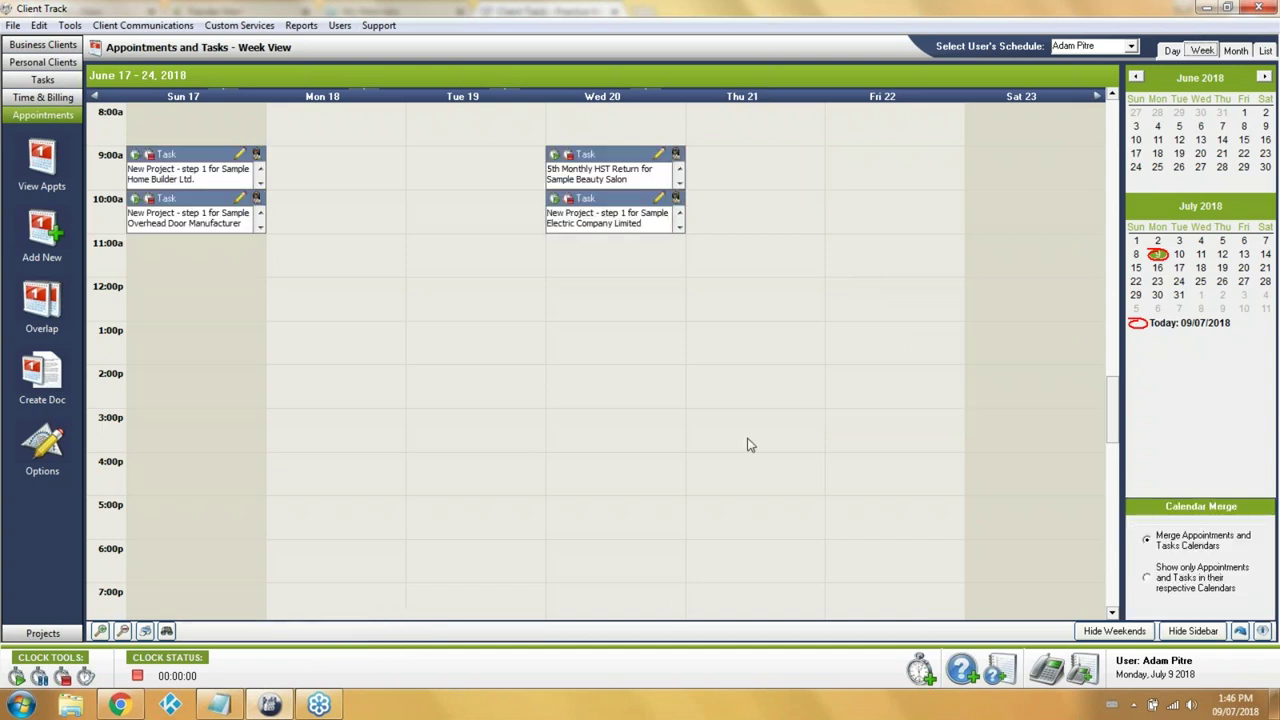
pyautogui.click(12, 25)
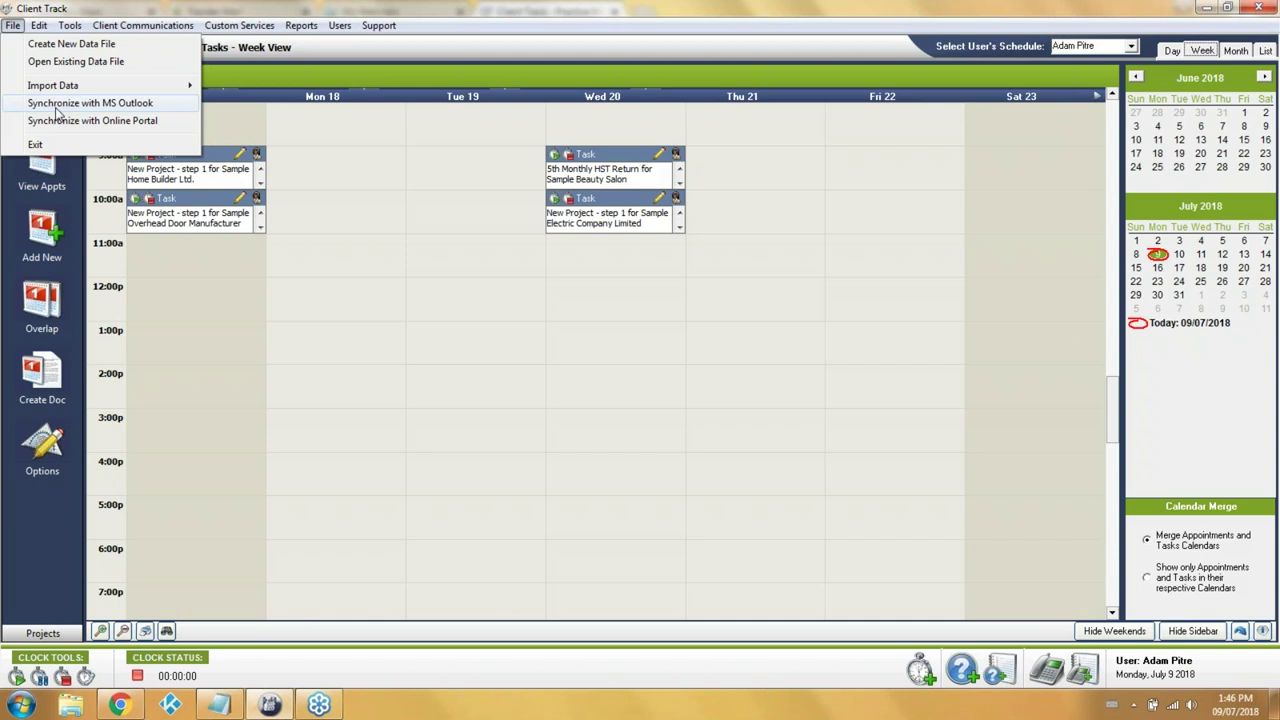
# Dismiss the File menu to show the merged June 17–24 week again
pyautogui.click(528, 8)
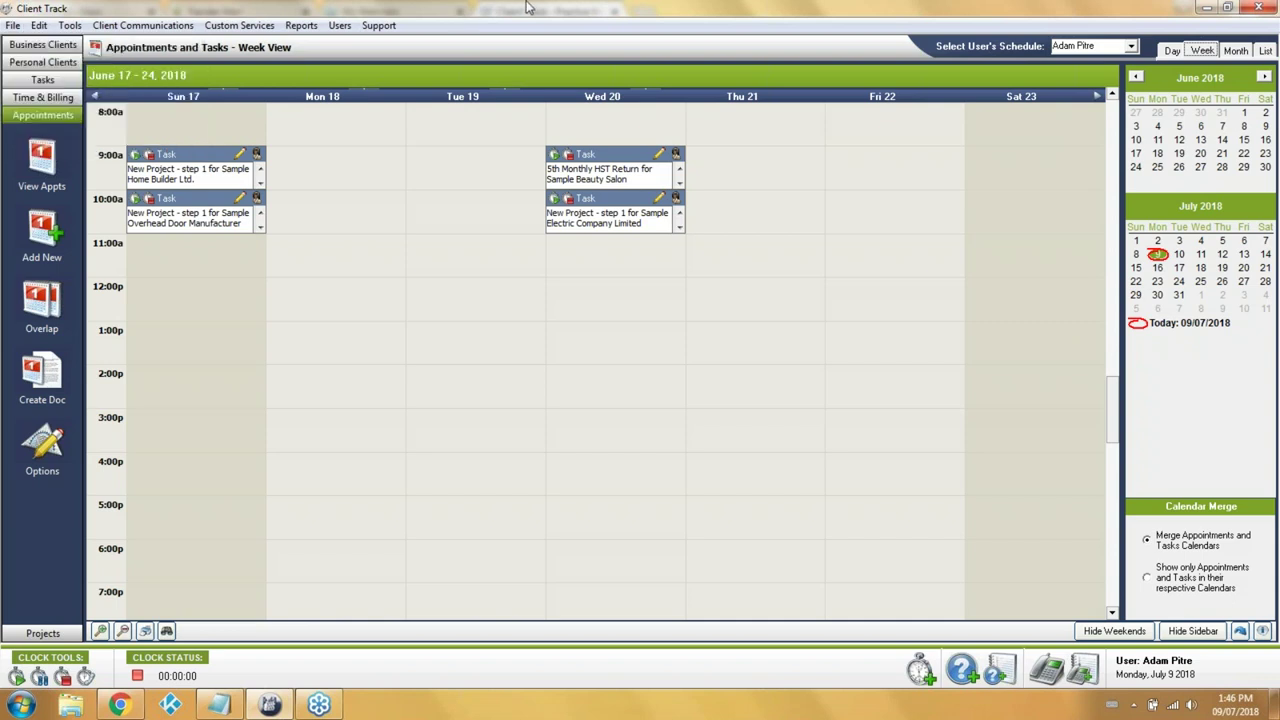
# Go to the Projects list, glance at the Reports menu, and open Manage Projects
pyautogui.click(42, 633)
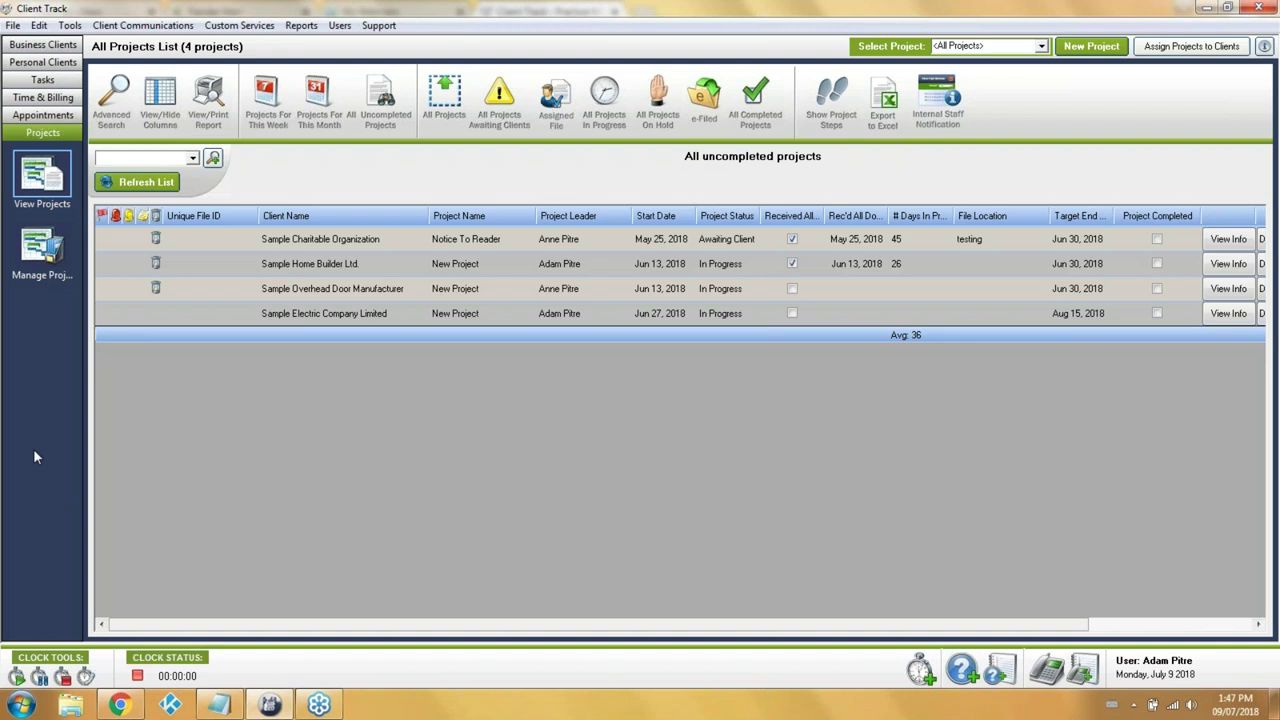
pyautogui.click(301, 25)
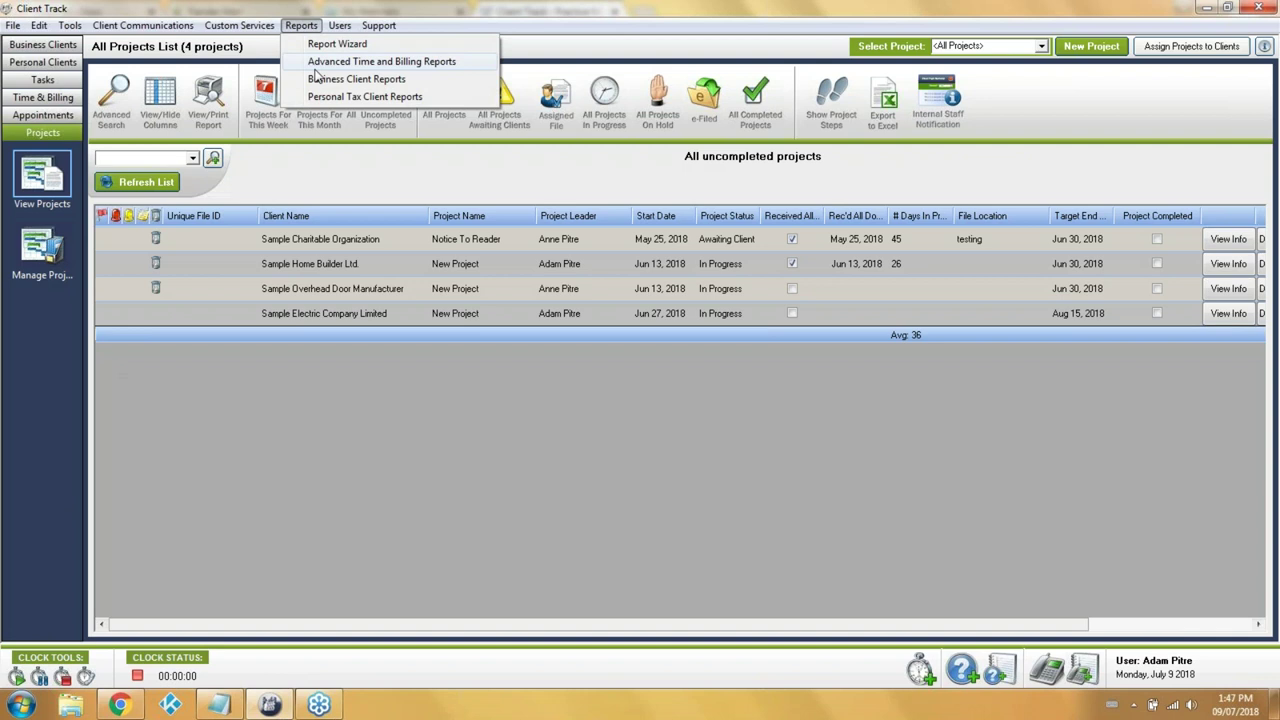
pyautogui.click(547, 47)
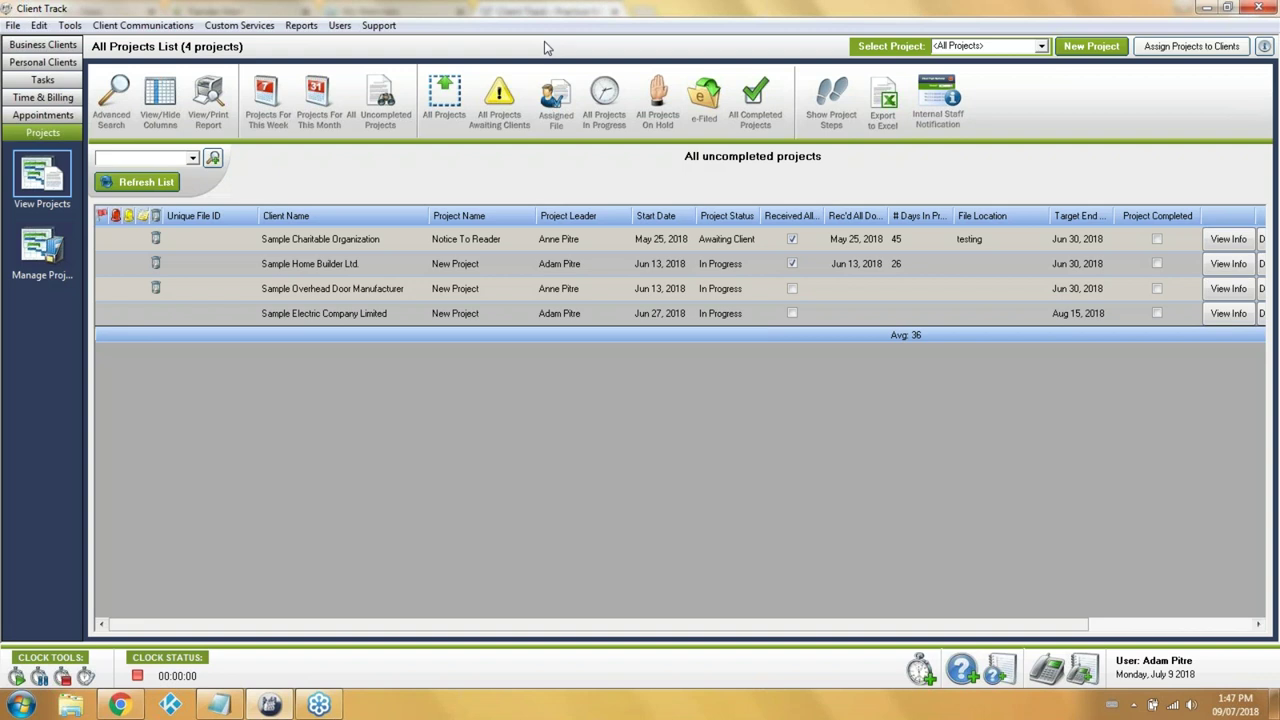
pyautogui.click(46, 257)
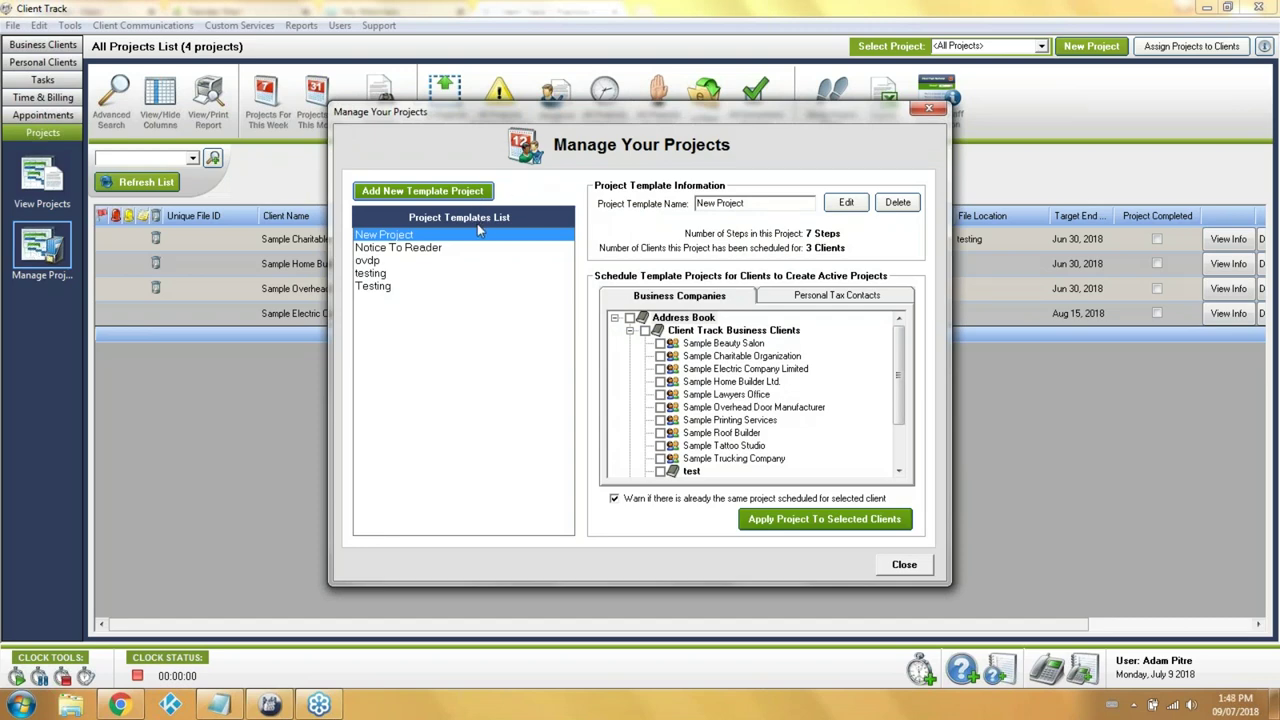
# Open New Project's step wizard and review step 1's description and default employee
pyautogui.click(828, 206)
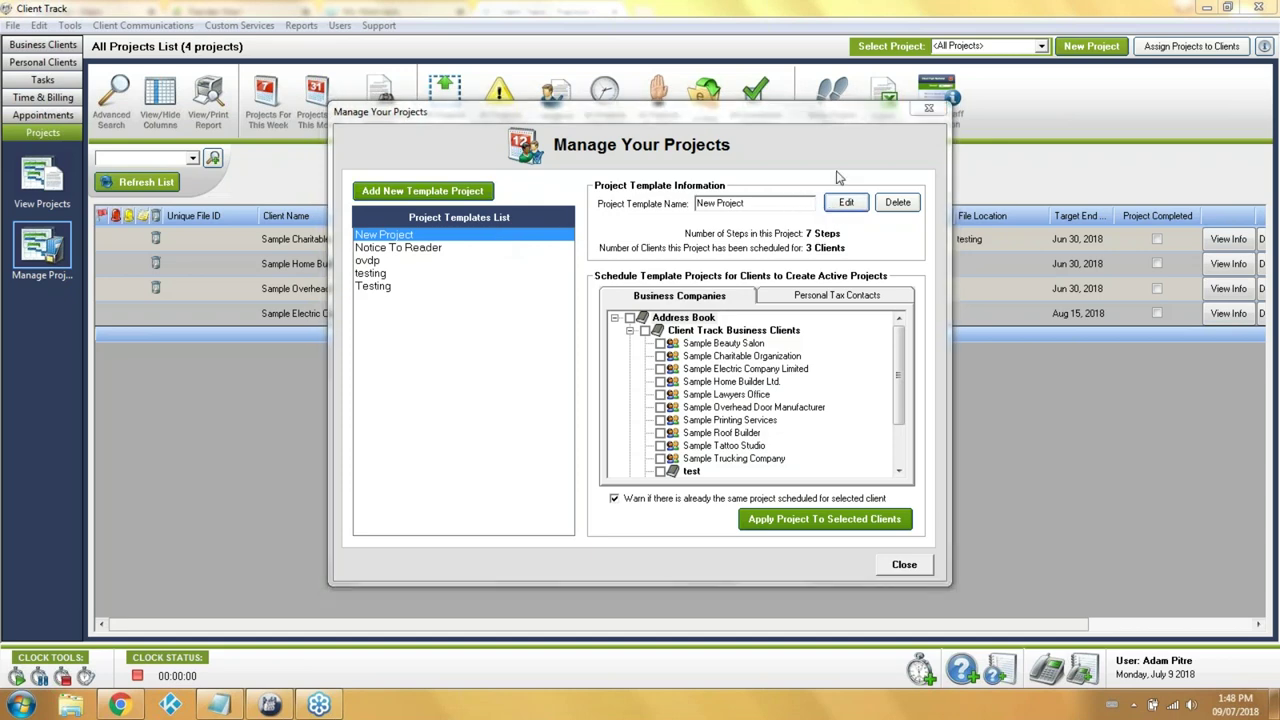
pyautogui.moveTo(796, 212); pyautogui.dragTo(735, 222)
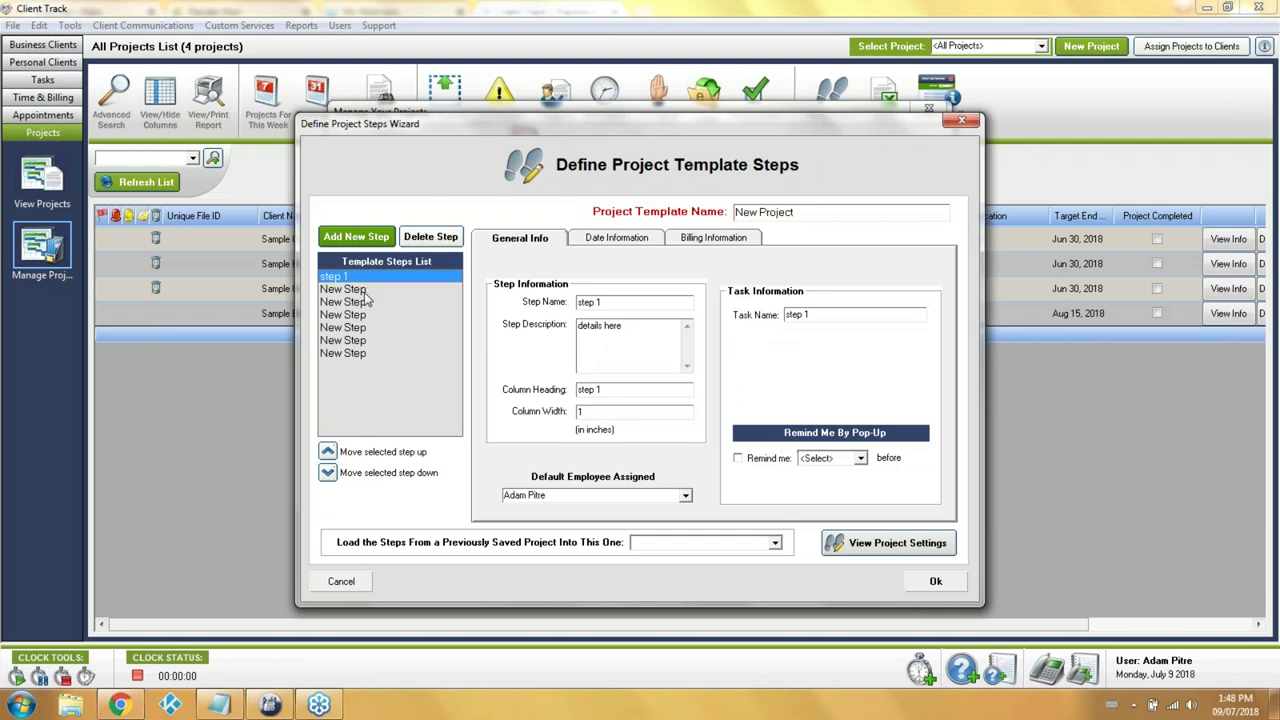
pyautogui.moveTo(365, 290); pyautogui.dragTo(363, 356)
pyautogui.click(382, 280)
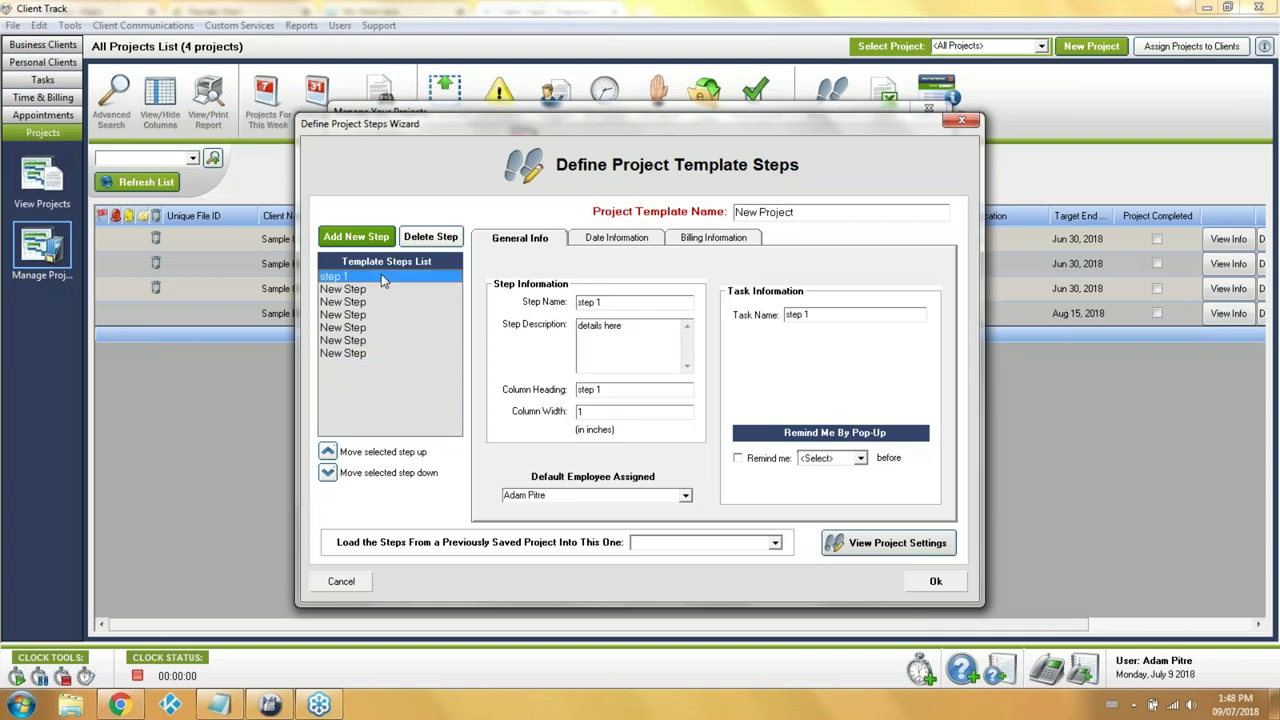
pyautogui.click(640, 334)
pyautogui.press('End')
pyautogui.click(636, 492)
# Keep step 1 on relative dates with target 4, warning 5 and critical 6 days
pyautogui.click(616, 243)
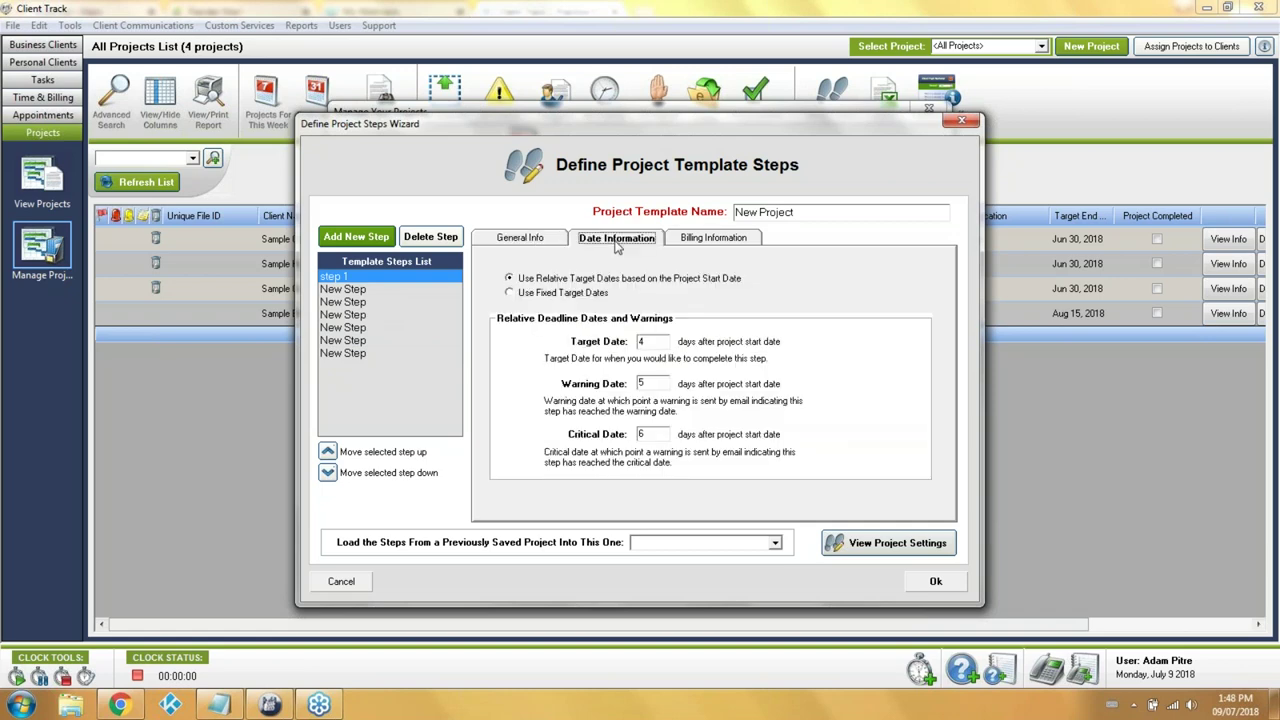
pyautogui.click(675, 281)
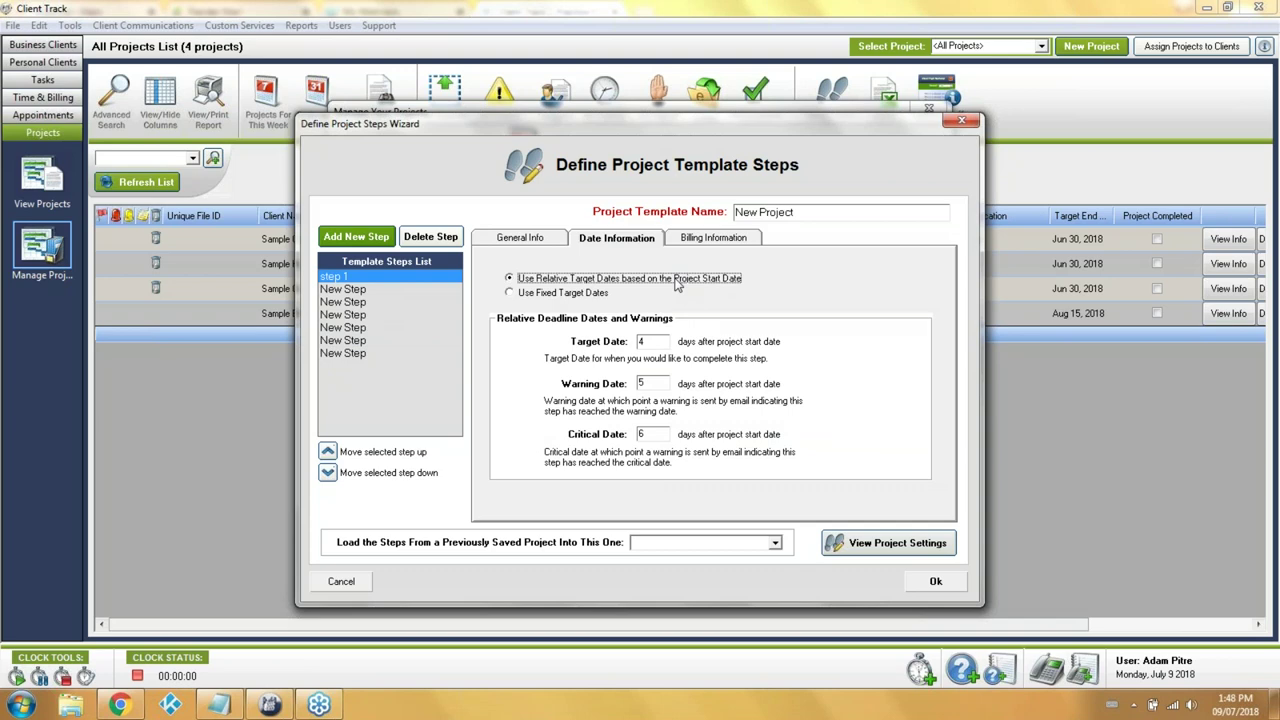
pyautogui.click(597, 296)
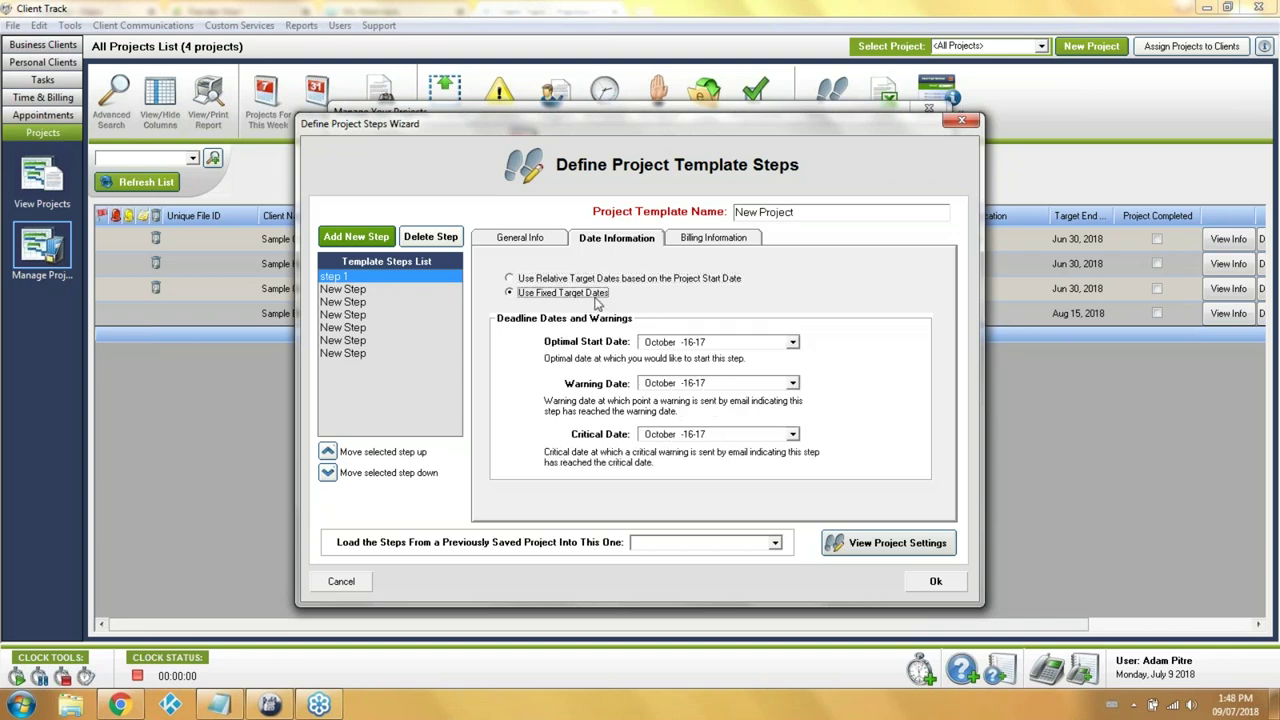
pyautogui.click(643, 284)
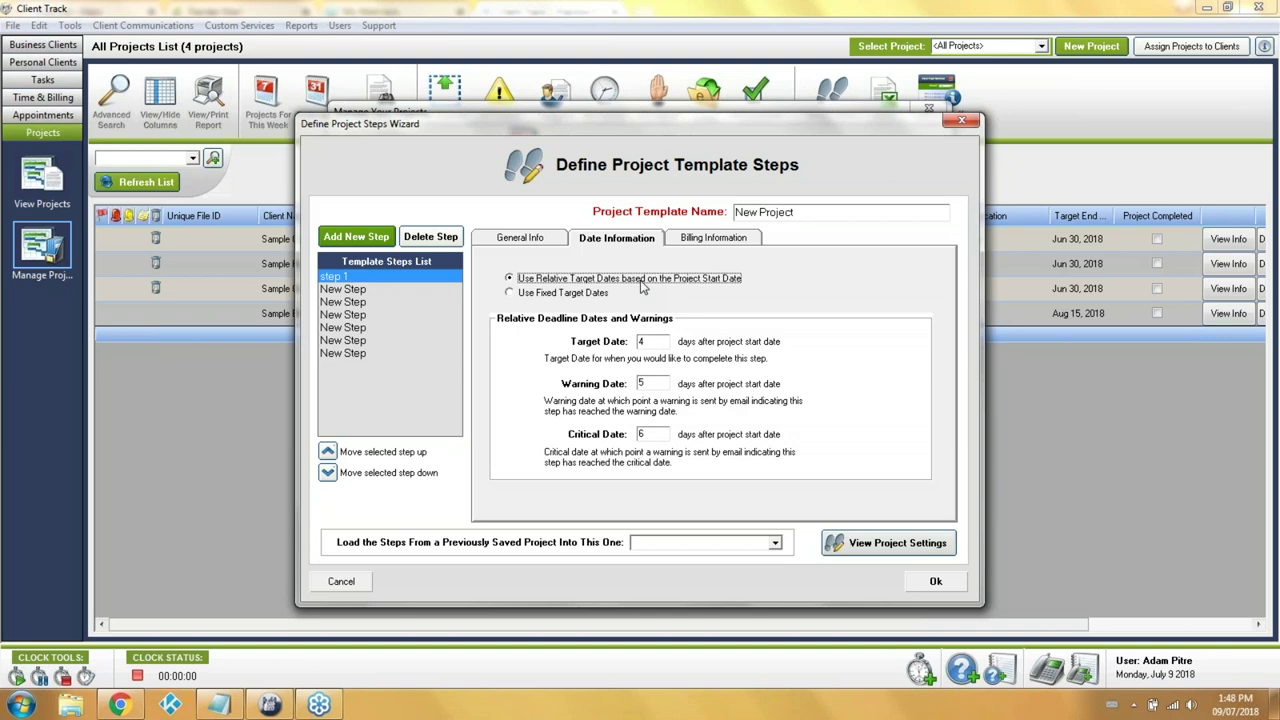
pyautogui.click(661, 434)
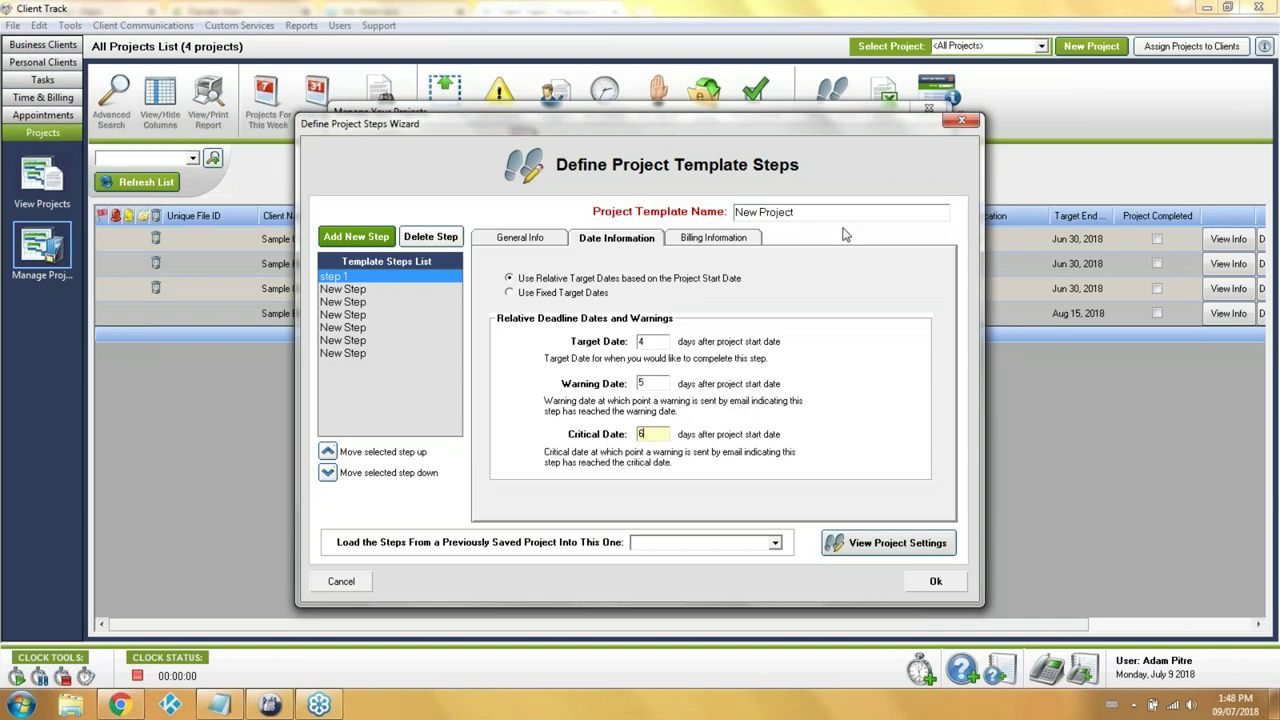
pyautogui.click(750, 246)
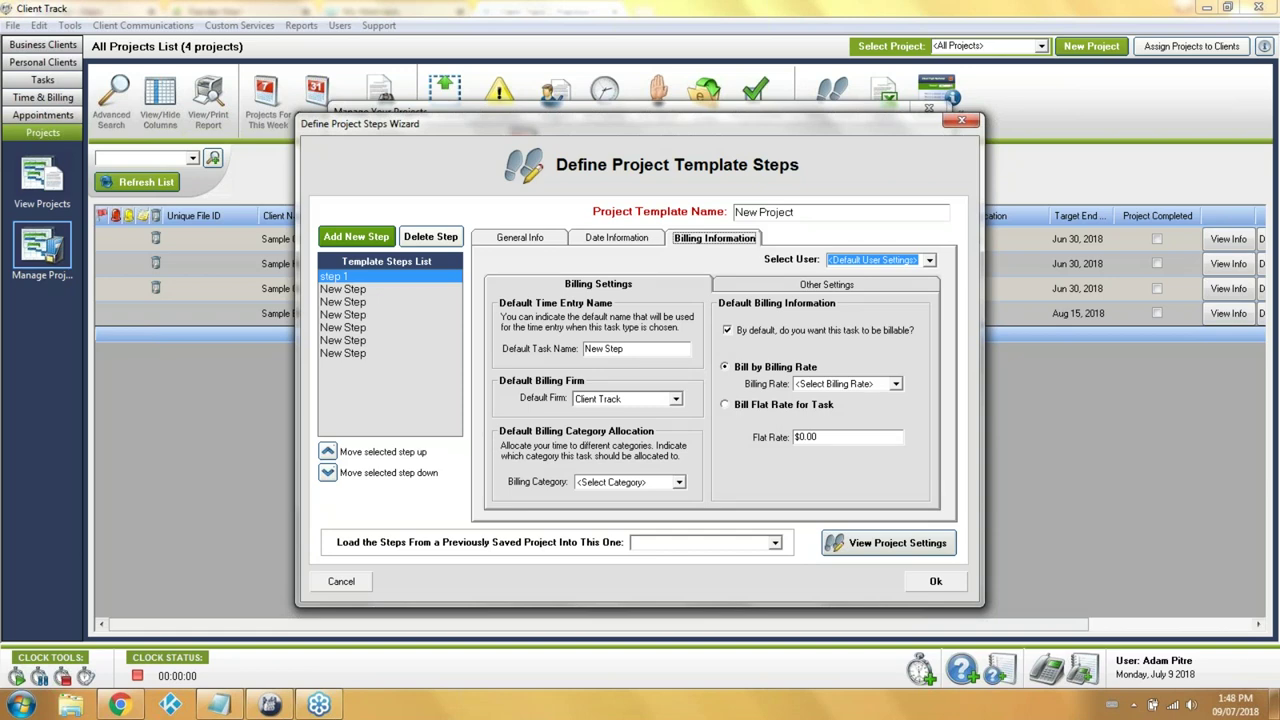
pyautogui.click(560, 242)
pyautogui.moveTo(630, 328); pyautogui.dragTo(575, 328)
pyautogui.click(598, 243)
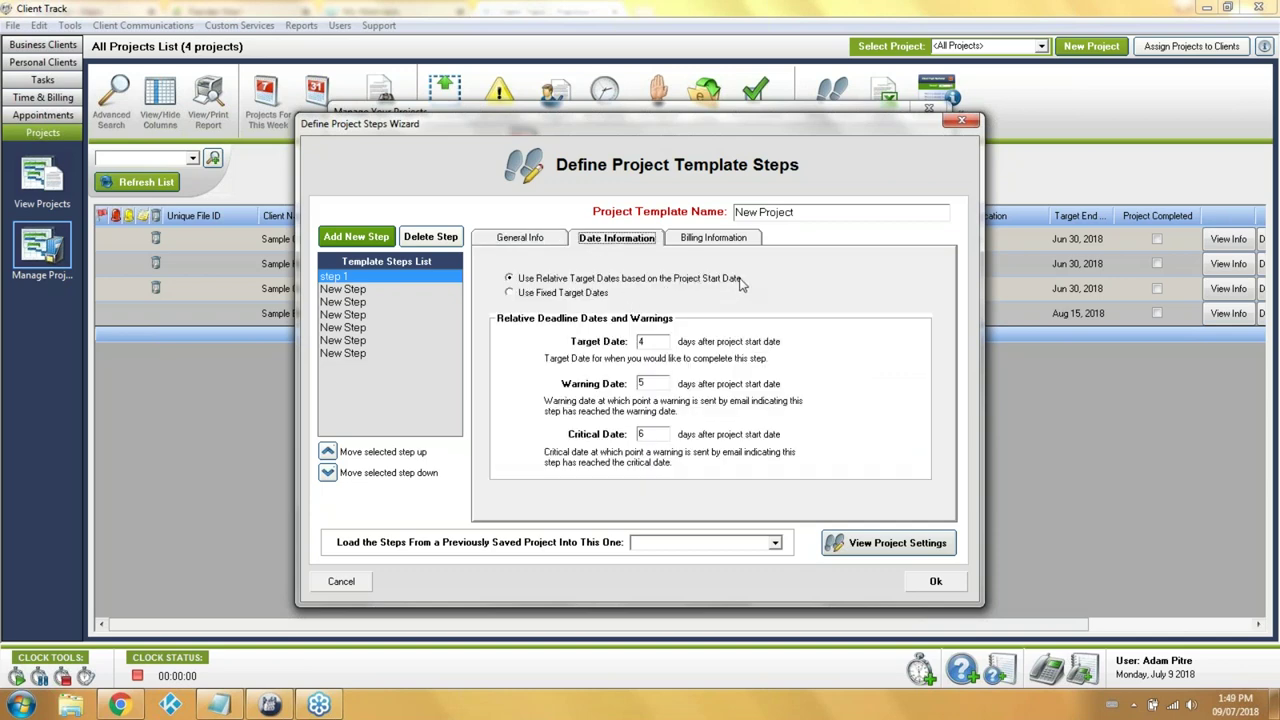
# Cancel applying New Project to Sample Trucking Company and close Manage Your Projects
pyautogui.click(961, 121)
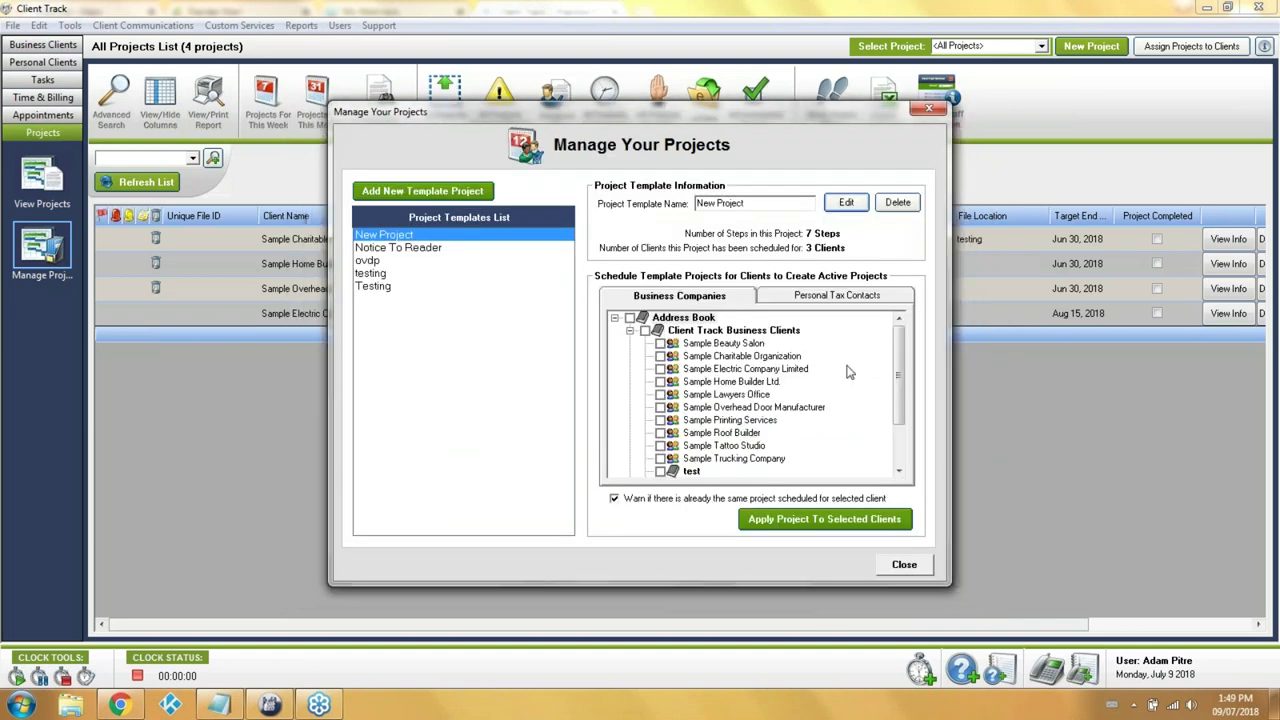
pyautogui.click(660, 458)
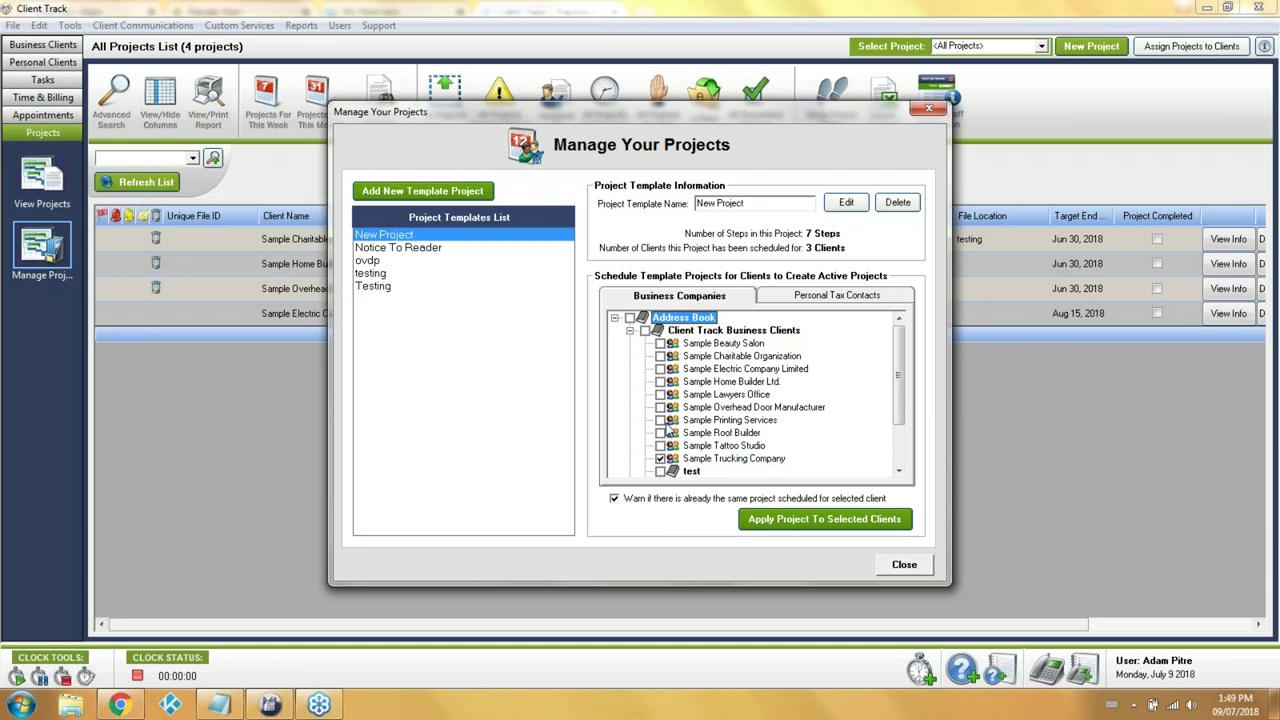
pyautogui.click(812, 528)
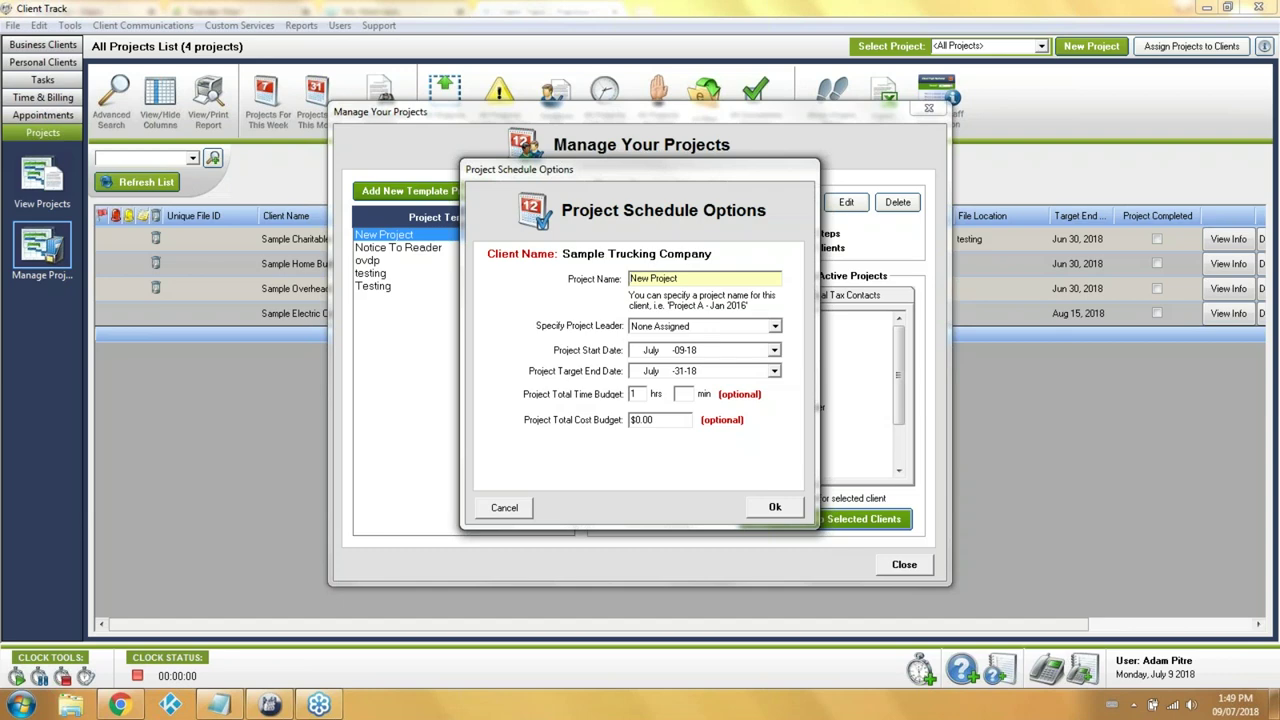
pyautogui.click(504, 507)
pyautogui.press('Return')
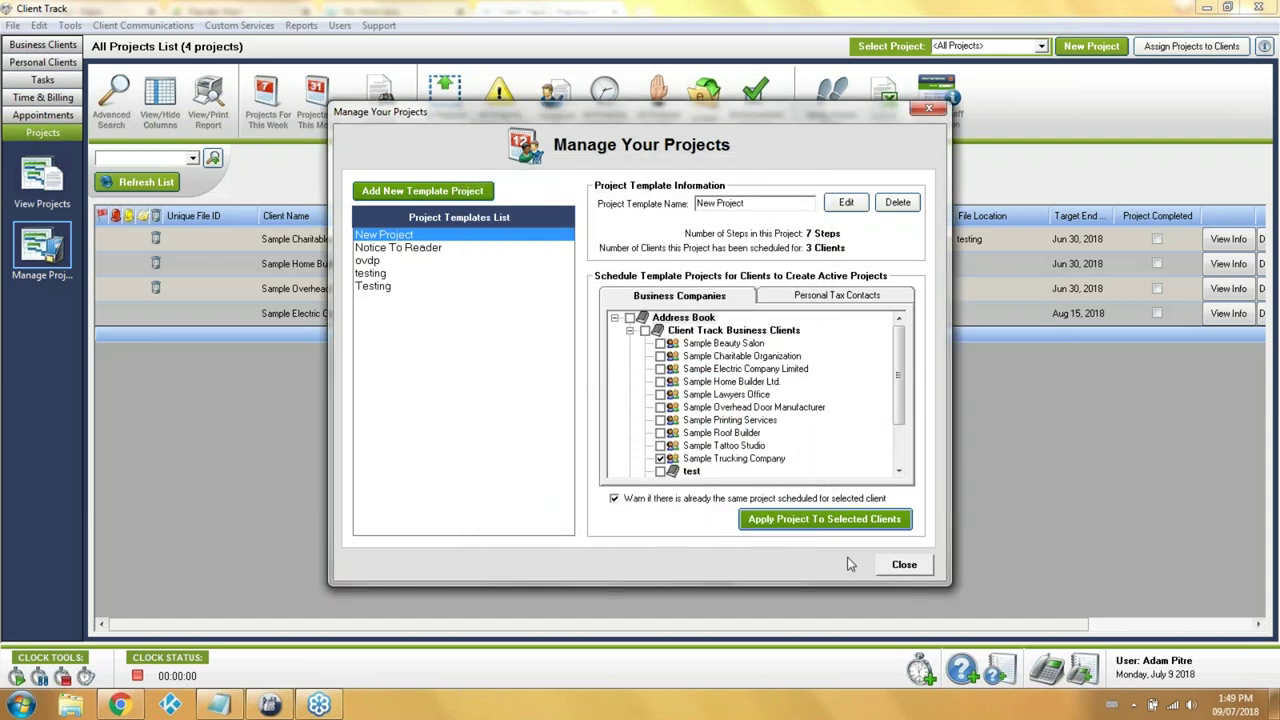
pyautogui.click(884, 566)
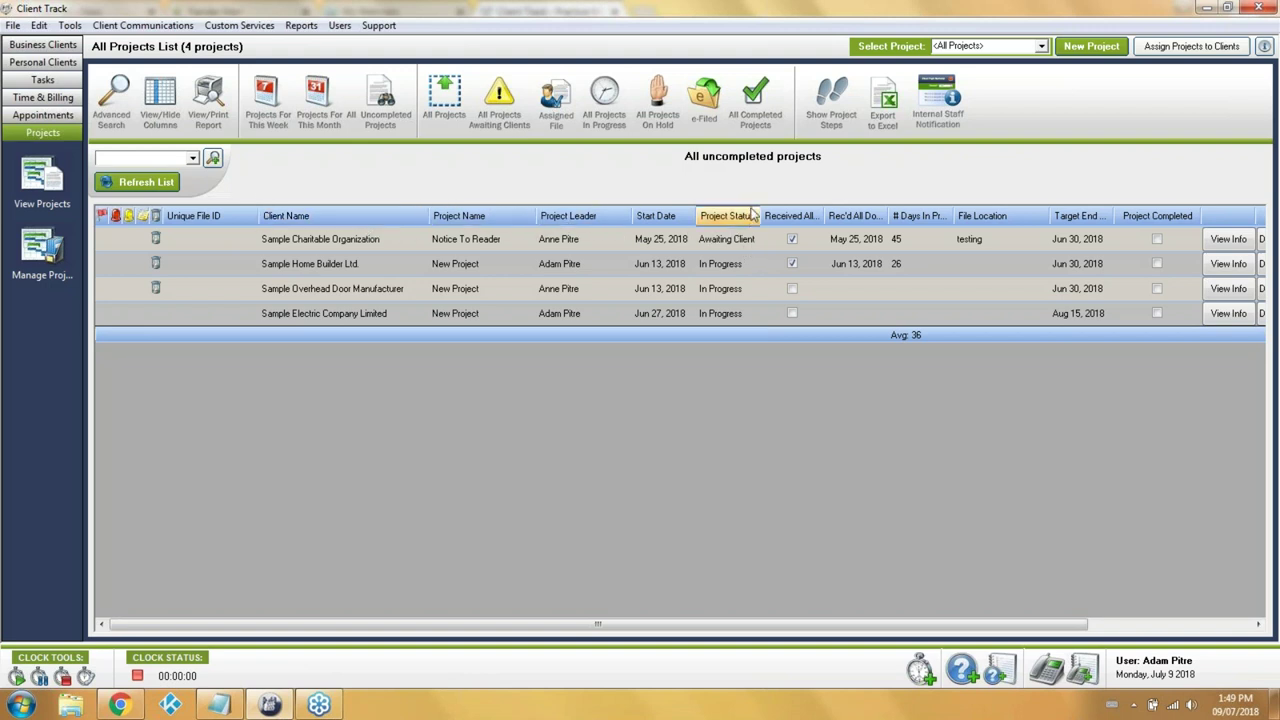
# Set the Notice To Reader project's status to In Progress
pyautogui.click(738, 239)
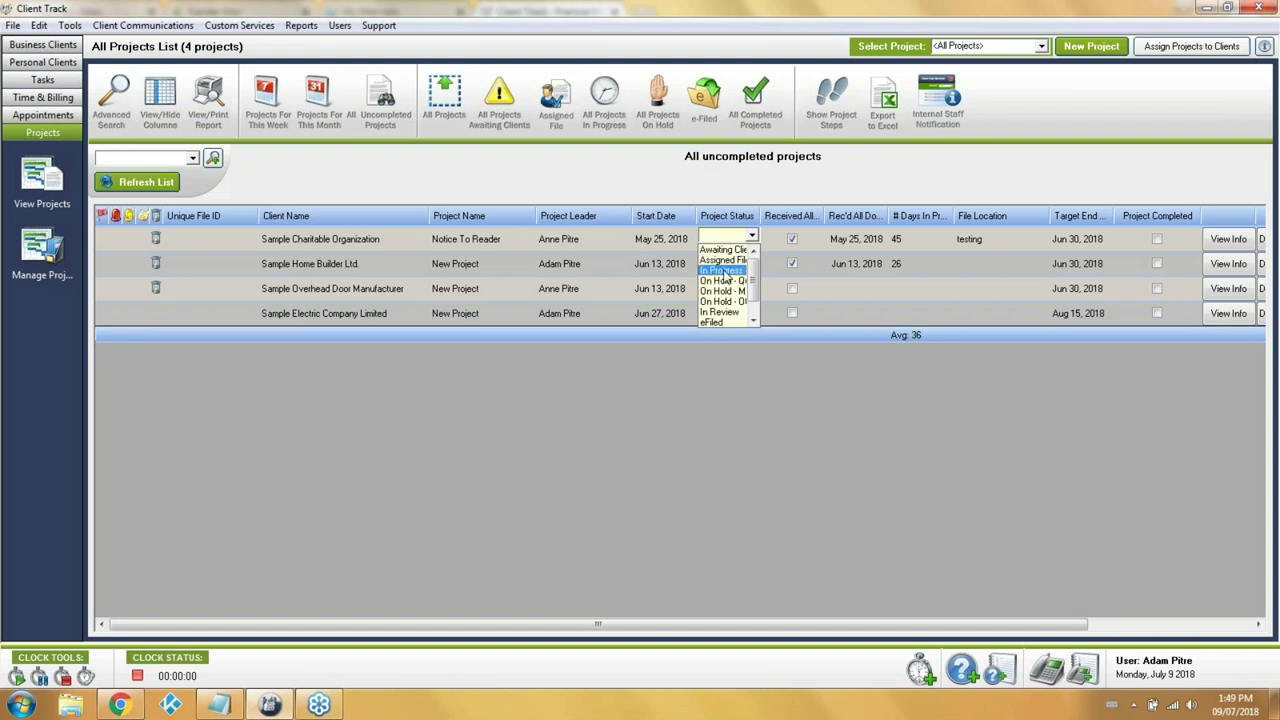
pyautogui.click(723, 271)
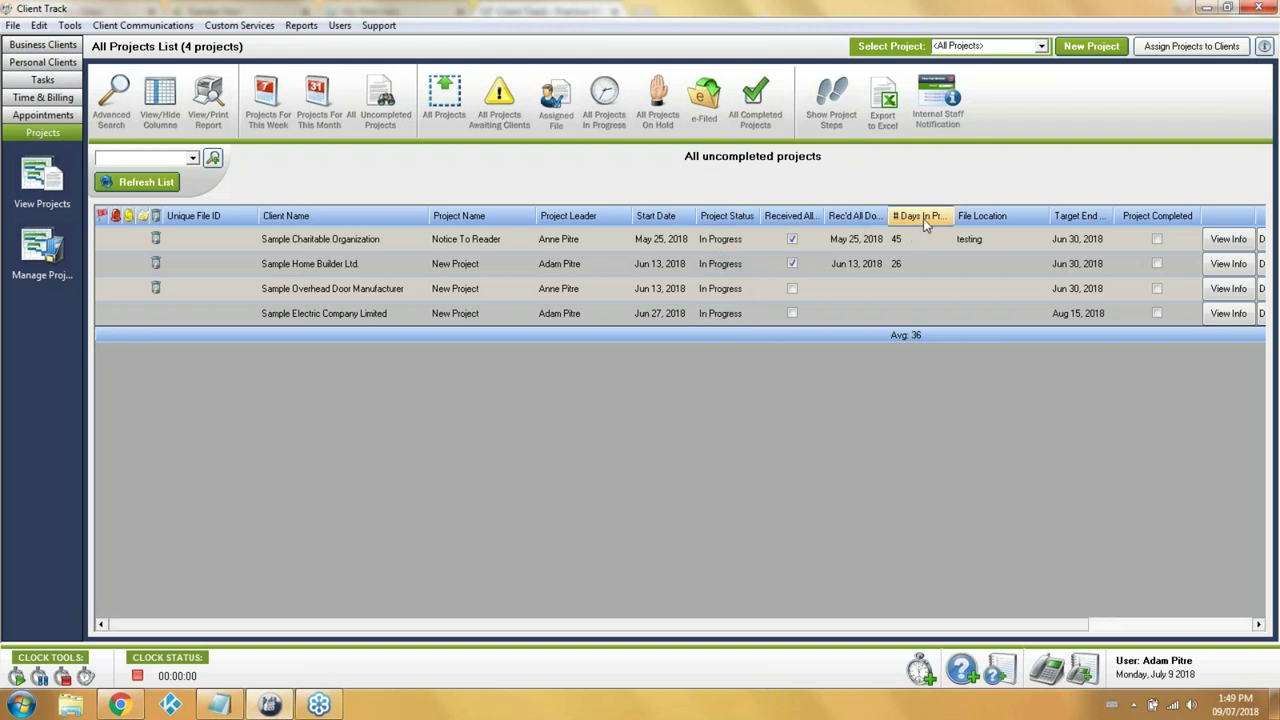
pyautogui.moveTo(913, 628); pyautogui.dragTo(1077, 628)
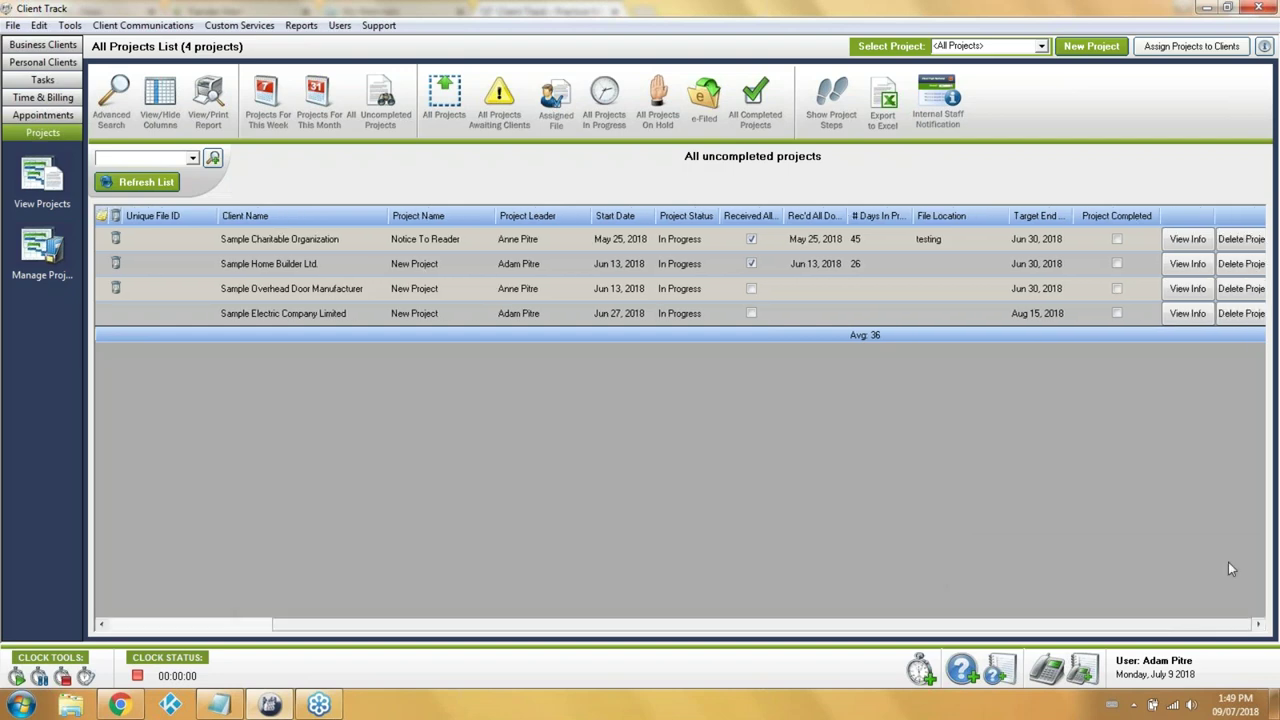
# Filter the uncompleted project list to show only New Project projects
pyautogui.click(1041, 46)
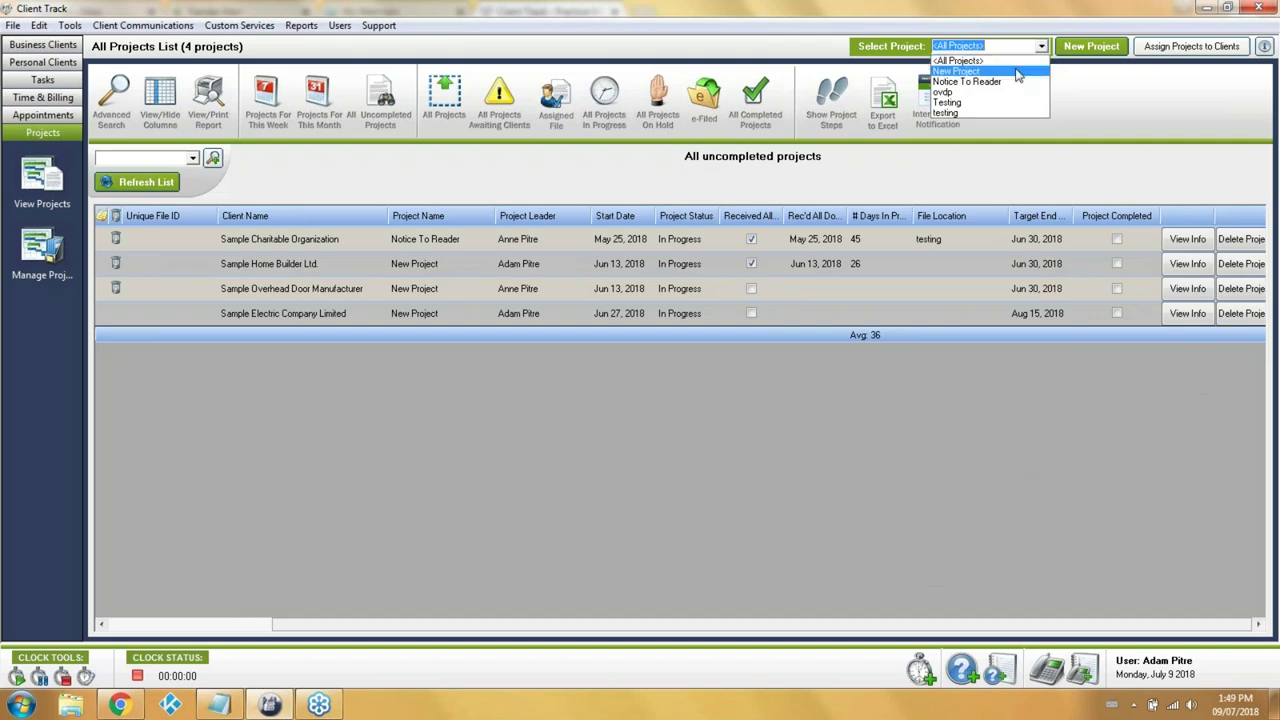
pyautogui.click(1017, 72)
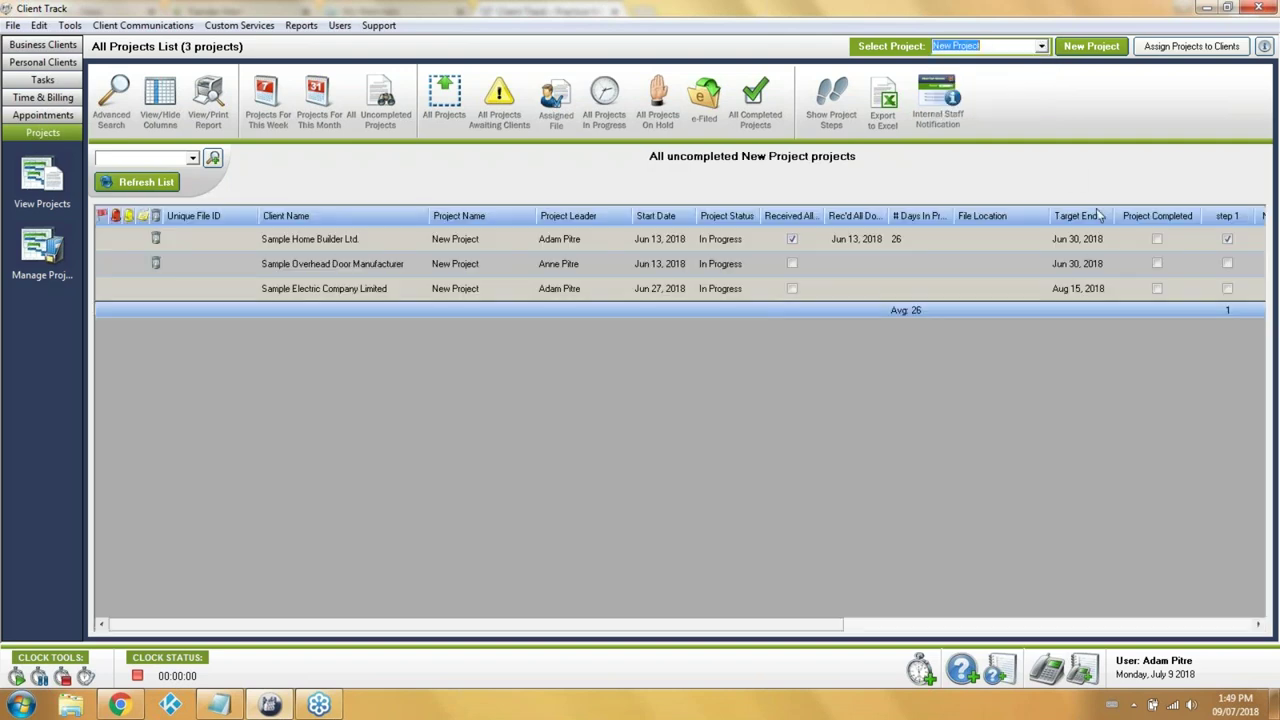
pyautogui.click(1028, 628)
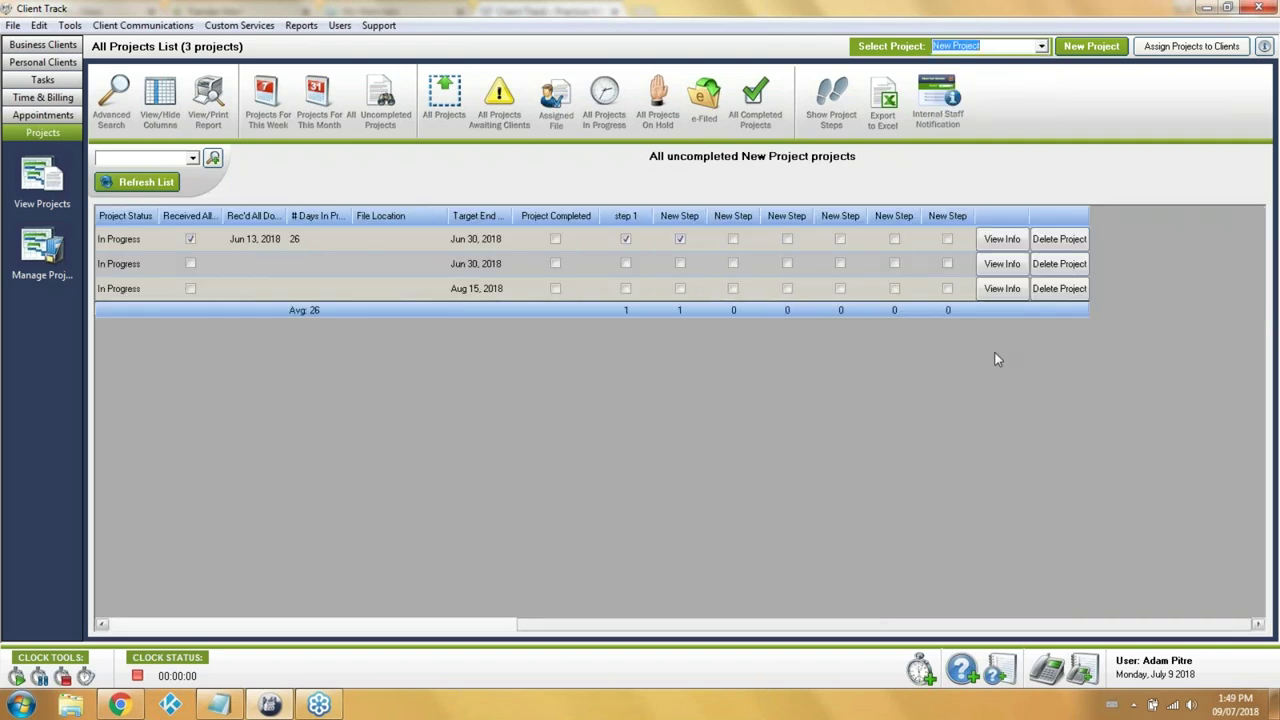
# Toggle step 1 off and back on for the first project and review its notes
pyautogui.click(626, 240)
pyautogui.click(626, 240)
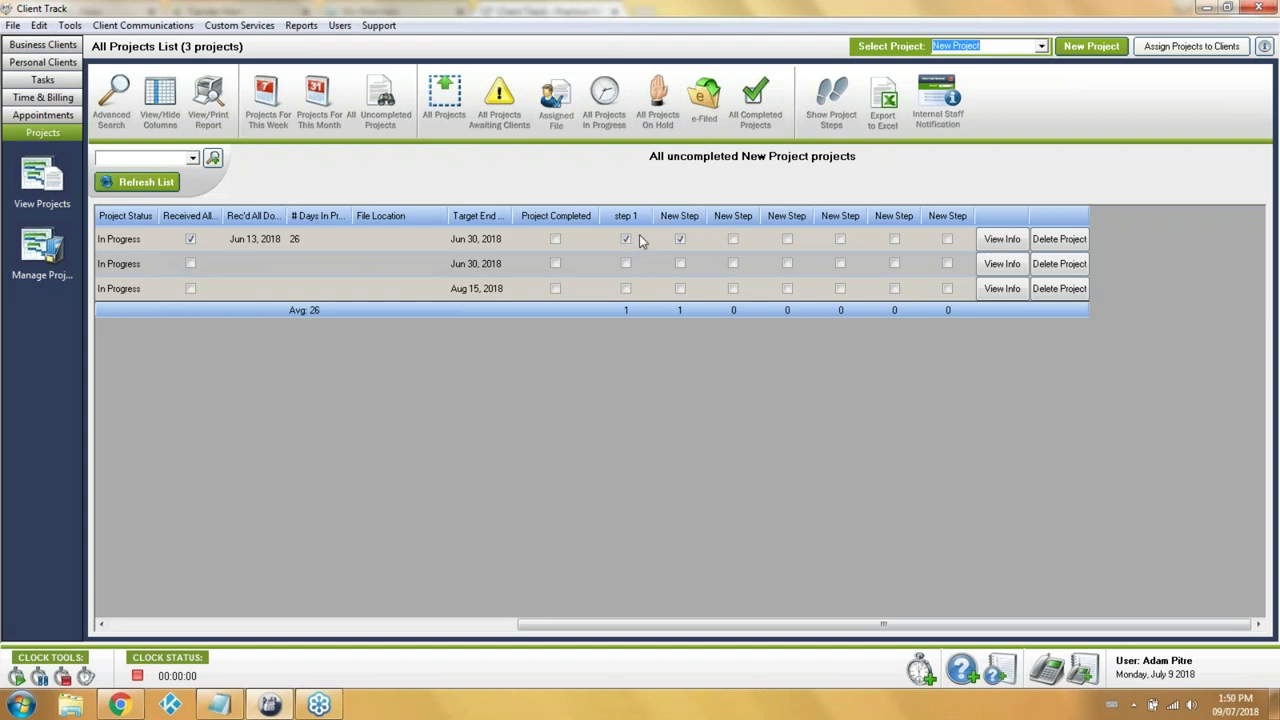
pyautogui.click(641, 242)
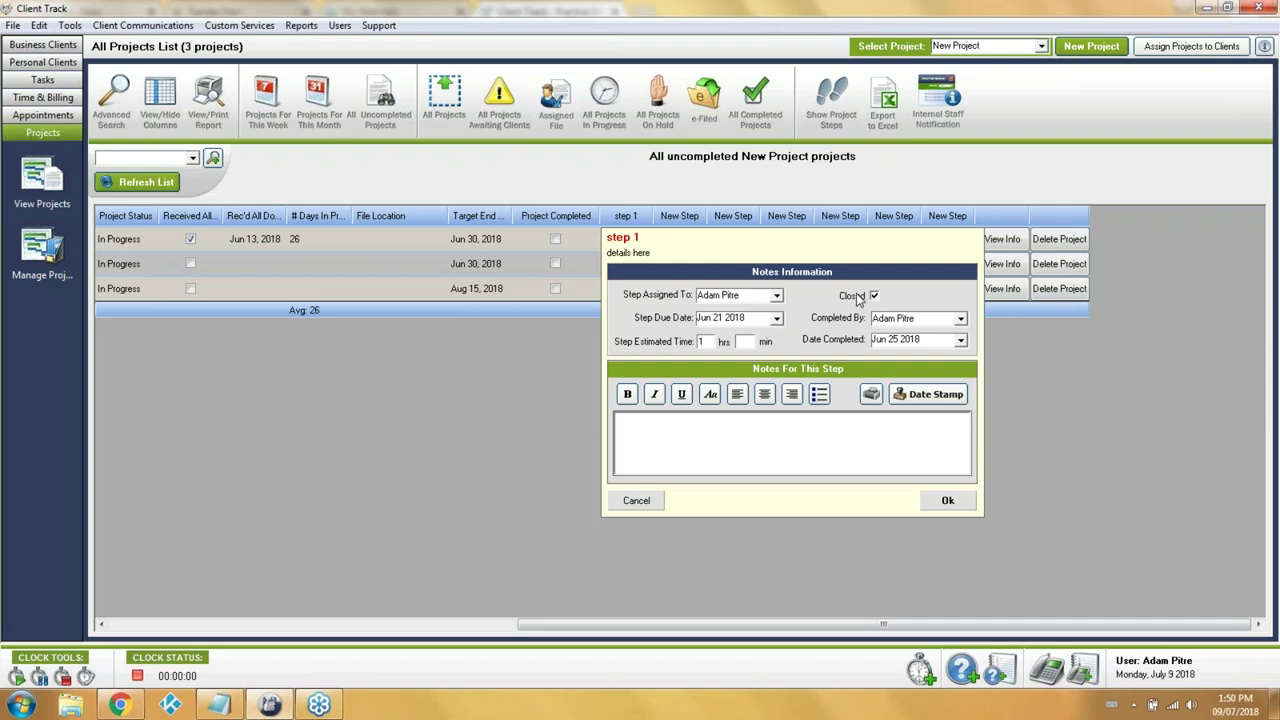
pyautogui.click(815, 441)
pyautogui.click(637, 502)
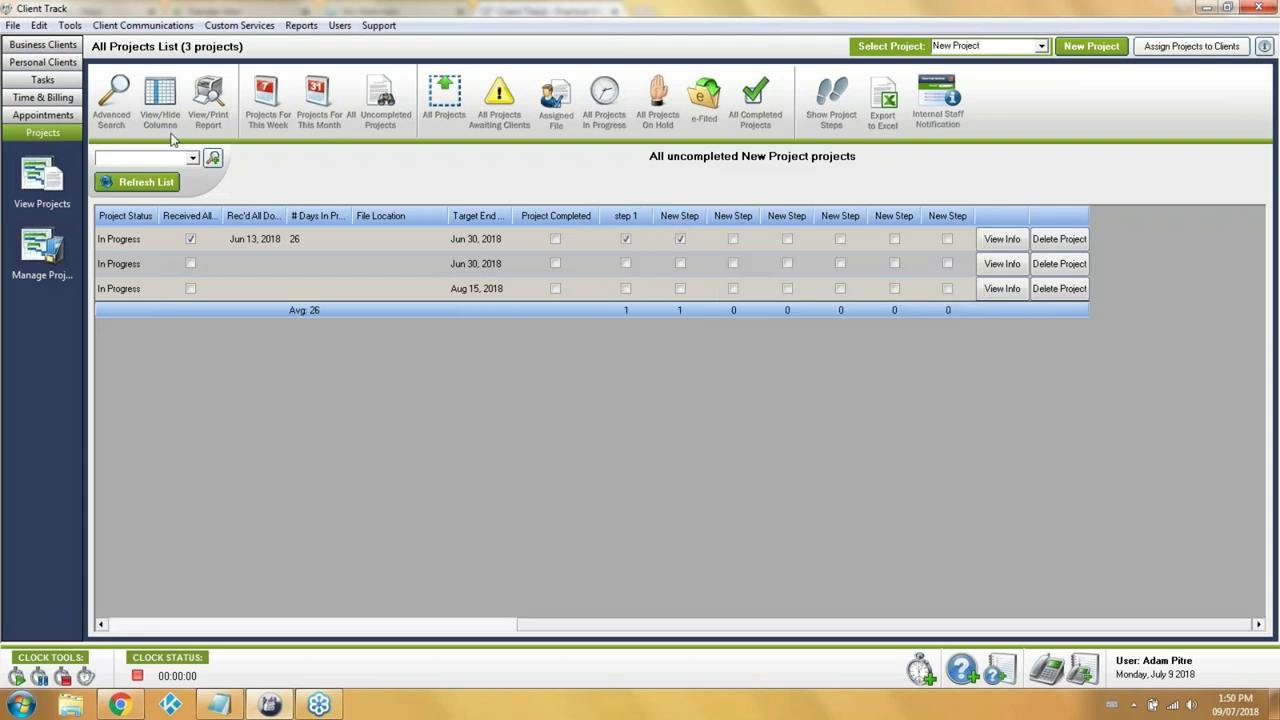
# Check the first task's More Info & Notes, then view the first project's New Step details
pyautogui.click(43, 80)
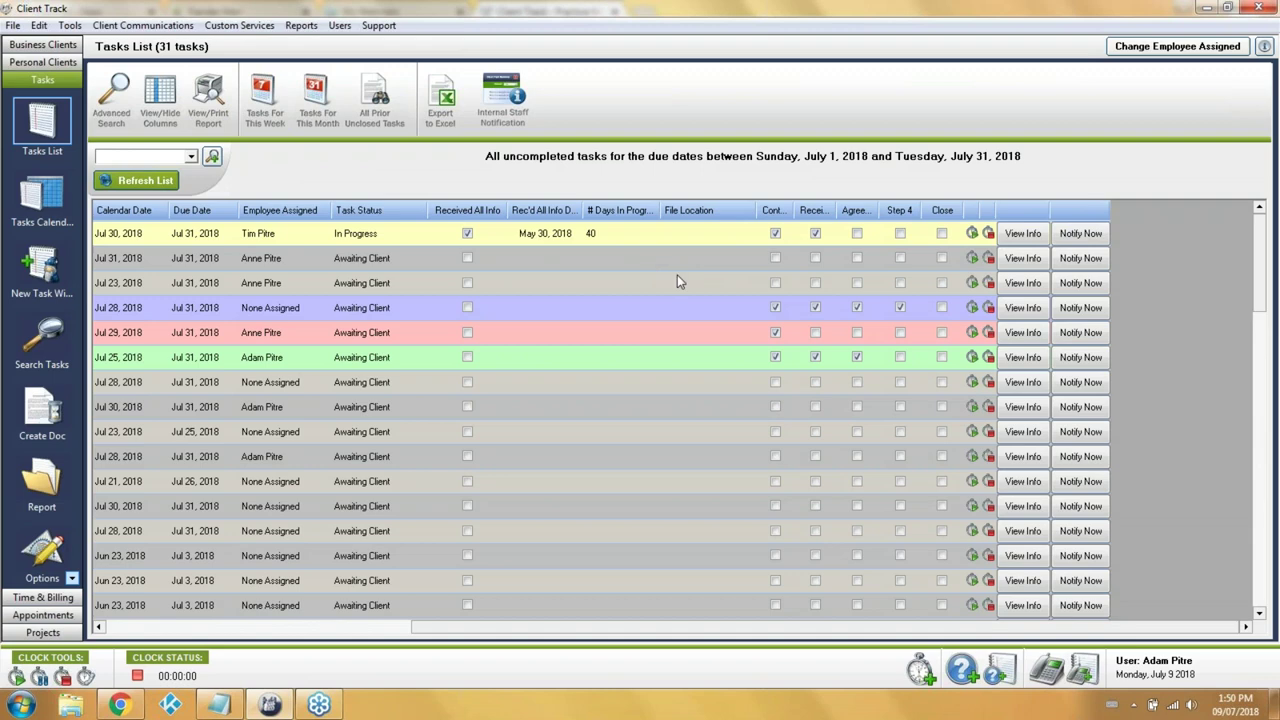
pyautogui.click(1037, 236)
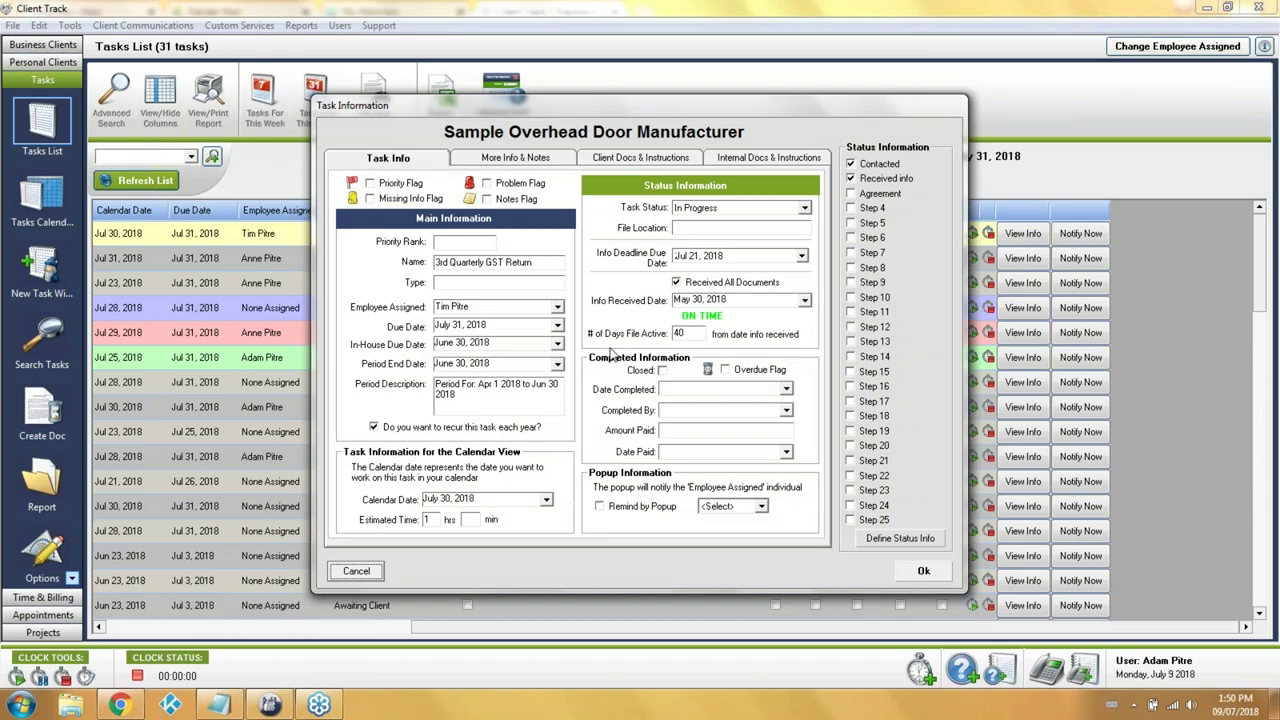
pyautogui.click(555, 162)
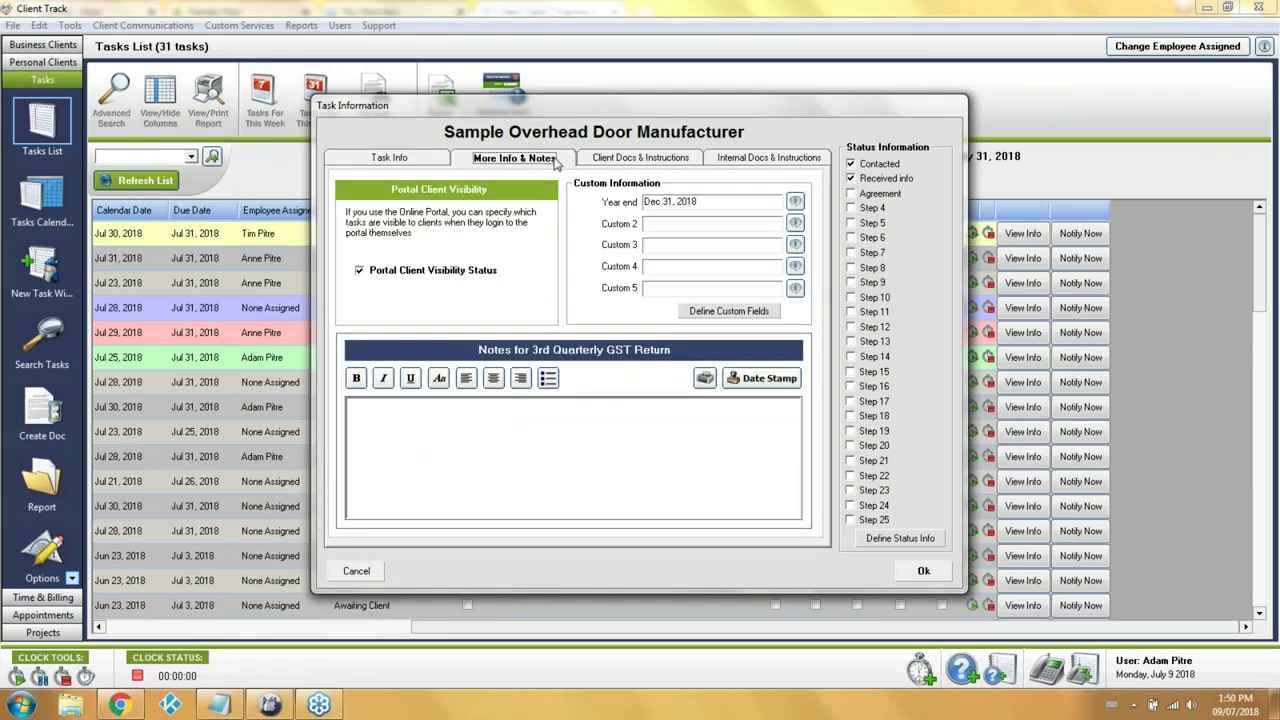
pyautogui.click(578, 464)
pyautogui.click(357, 572)
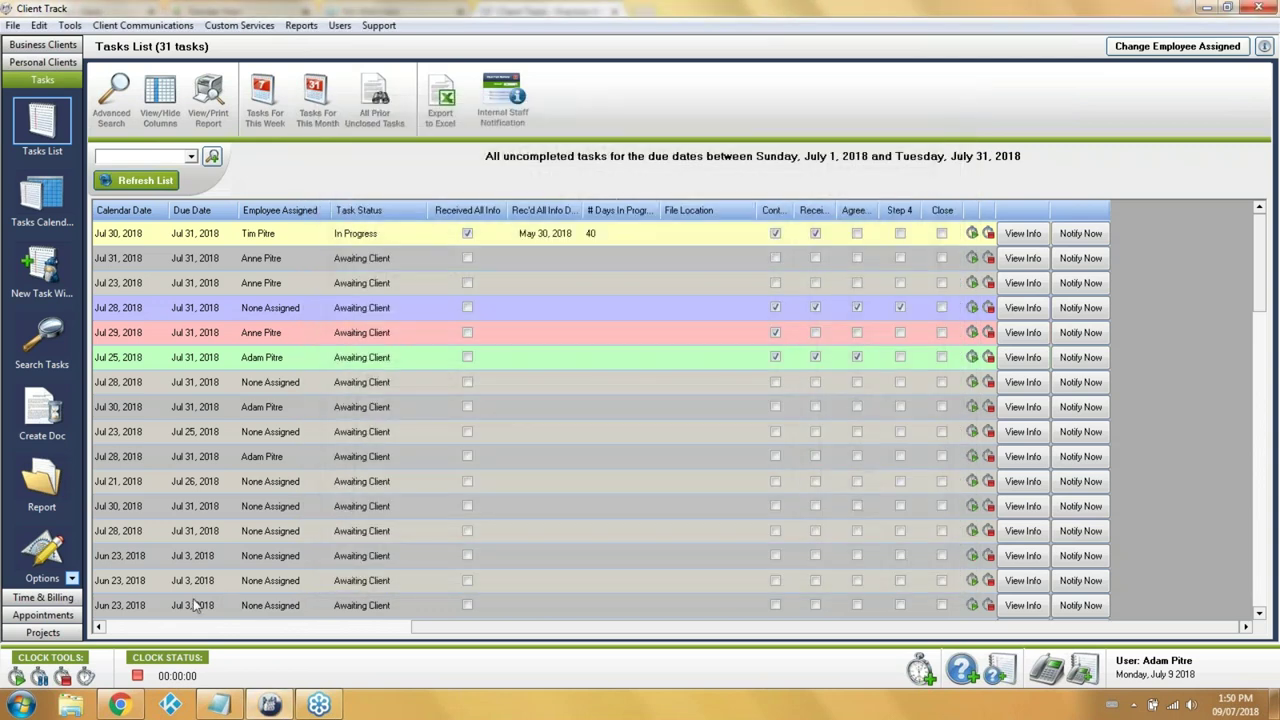
pyautogui.click(45, 632)
pyautogui.click(665, 240)
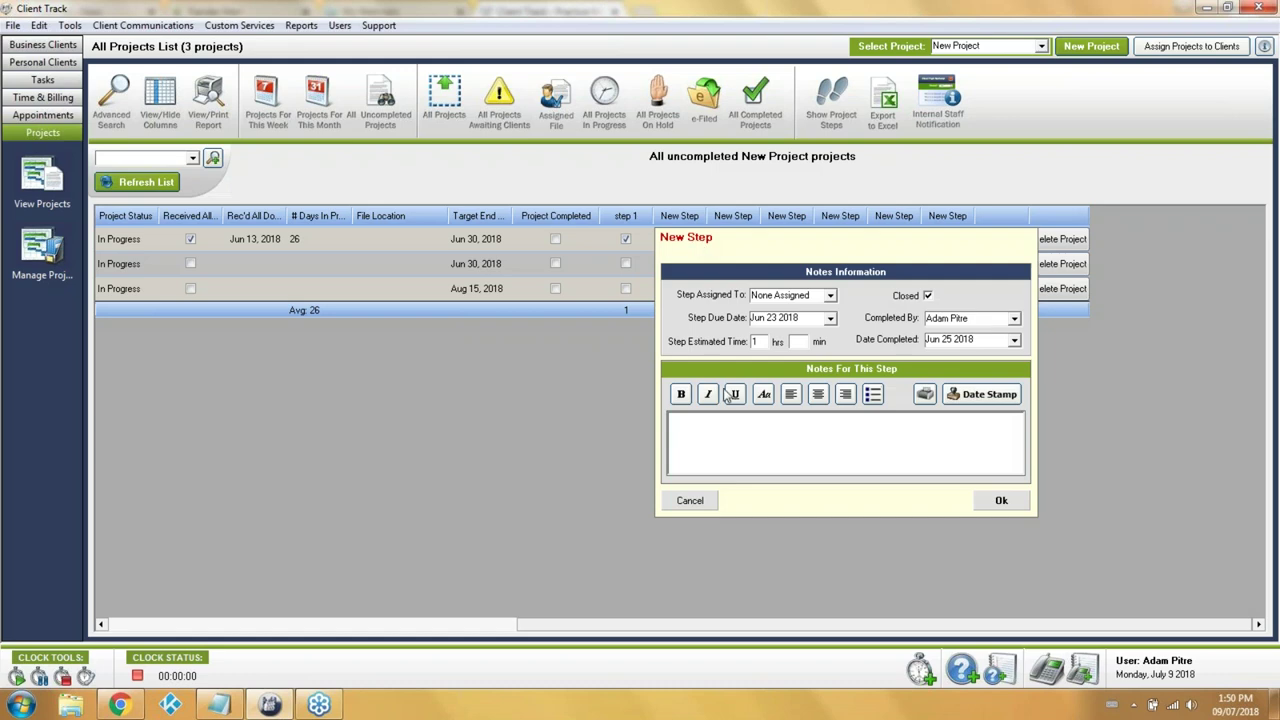
# Leave the Project Step staff notification off and switch to the Client Track website in Chrome
pyautogui.click(706, 501)
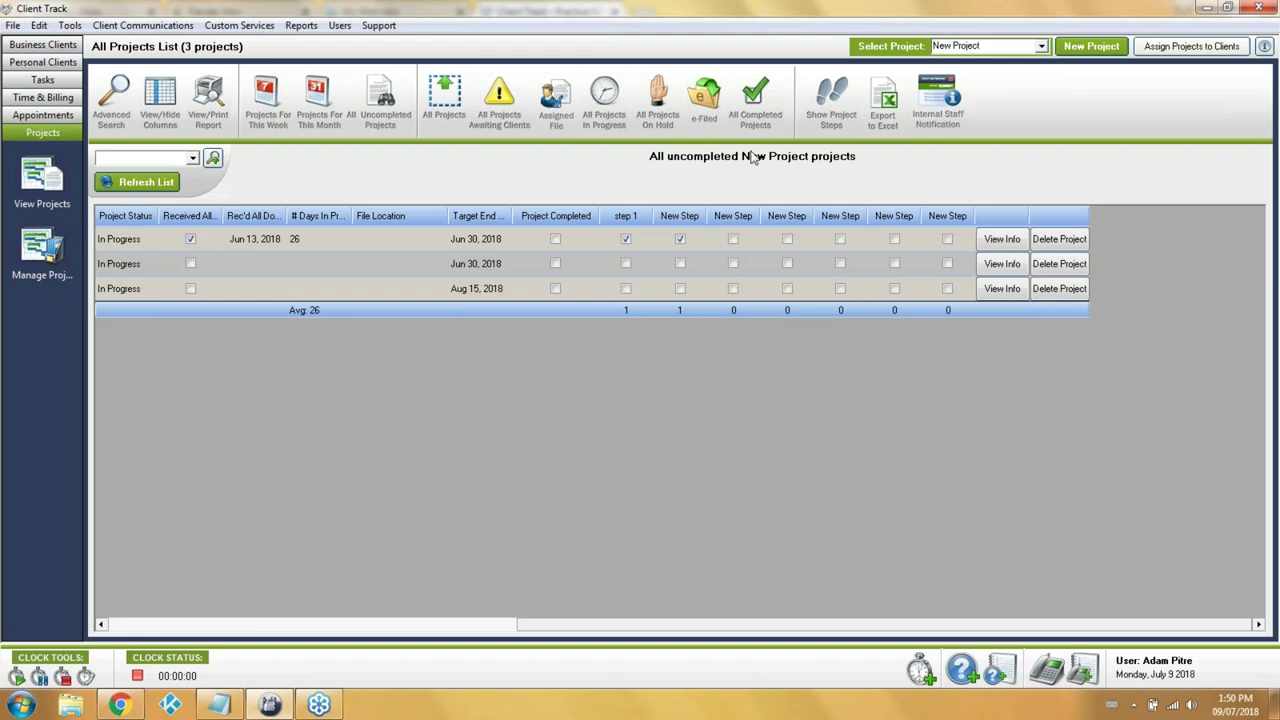
pyautogui.click(938, 100)
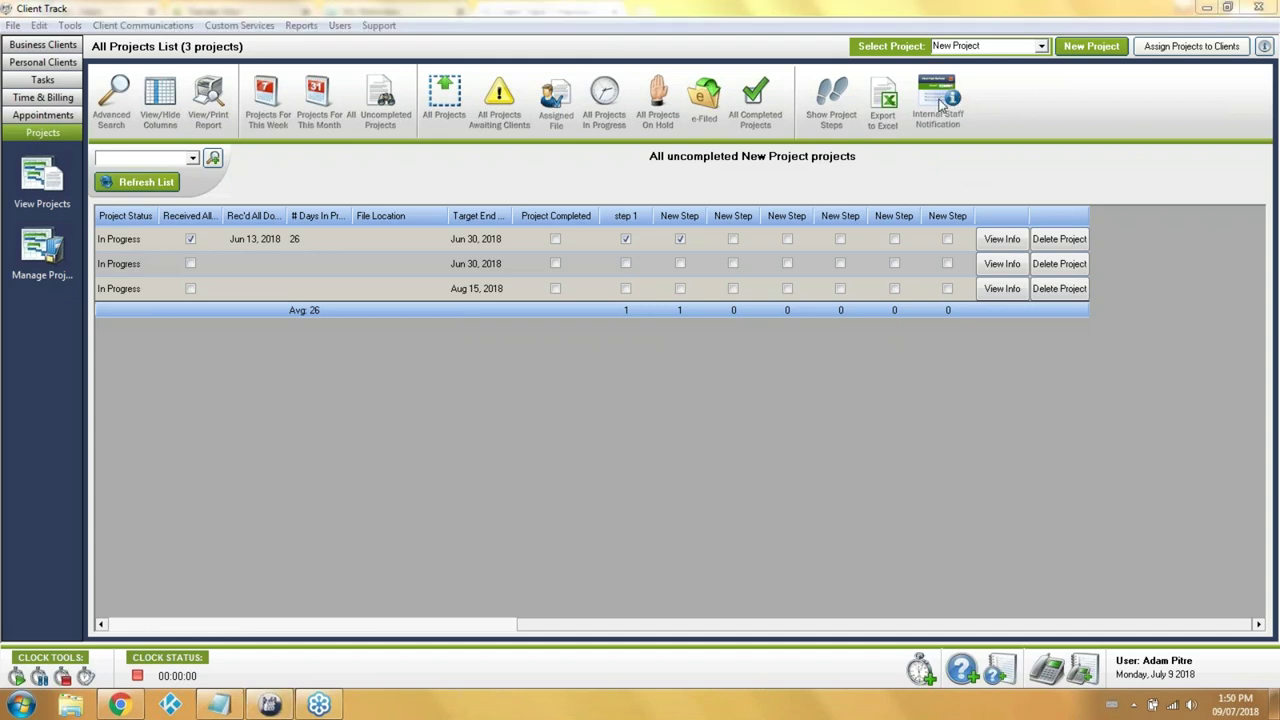
pyautogui.click(488, 382)
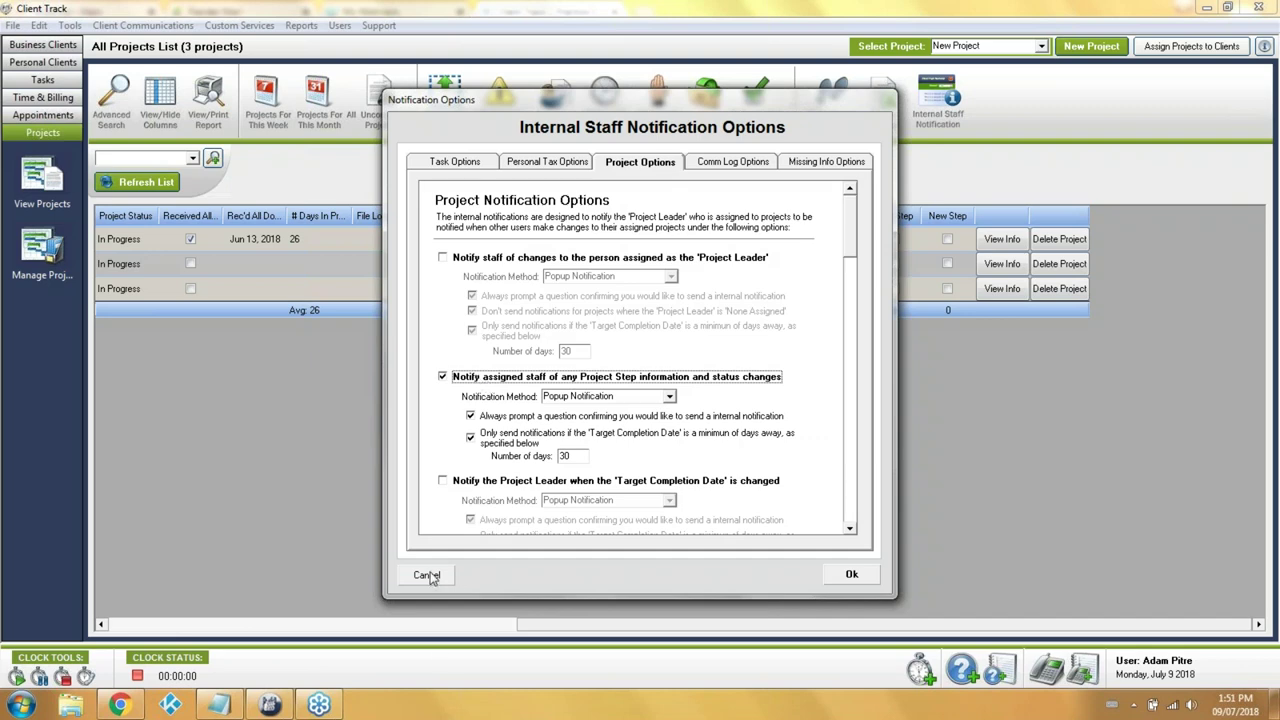
pyautogui.click(484, 378)
pyautogui.click(427, 577)
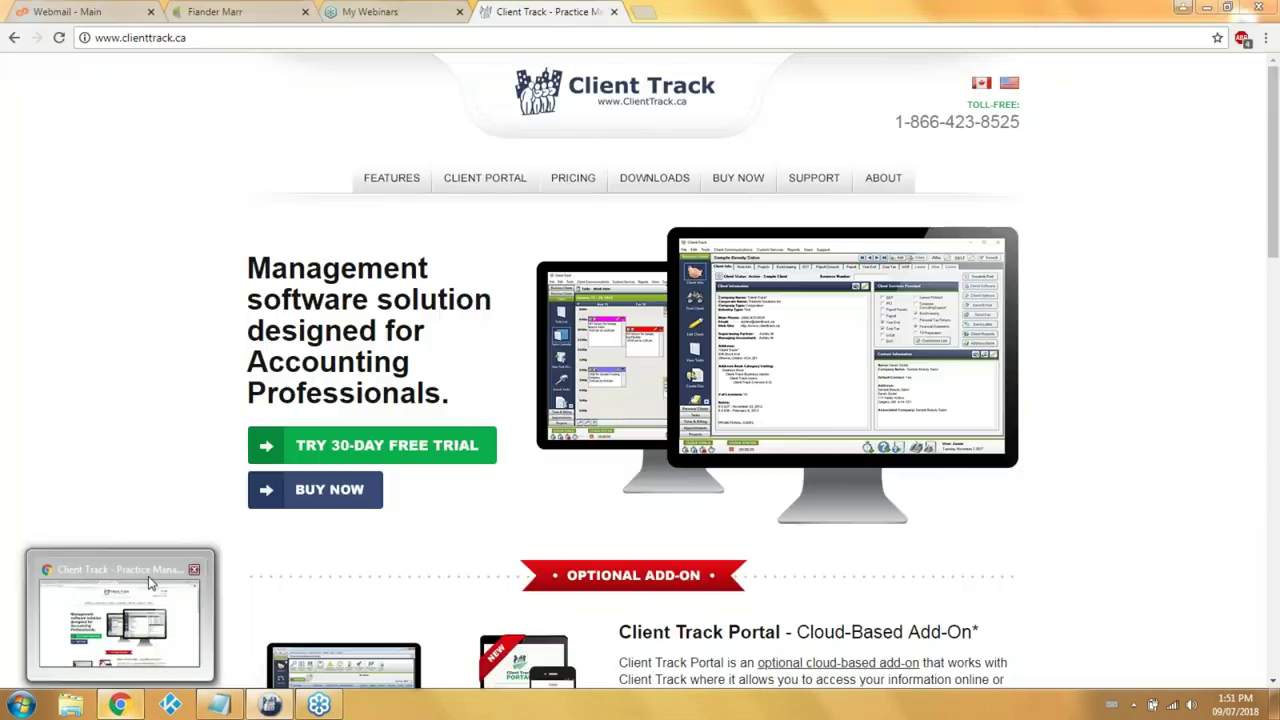
pyautogui.click(118, 600)
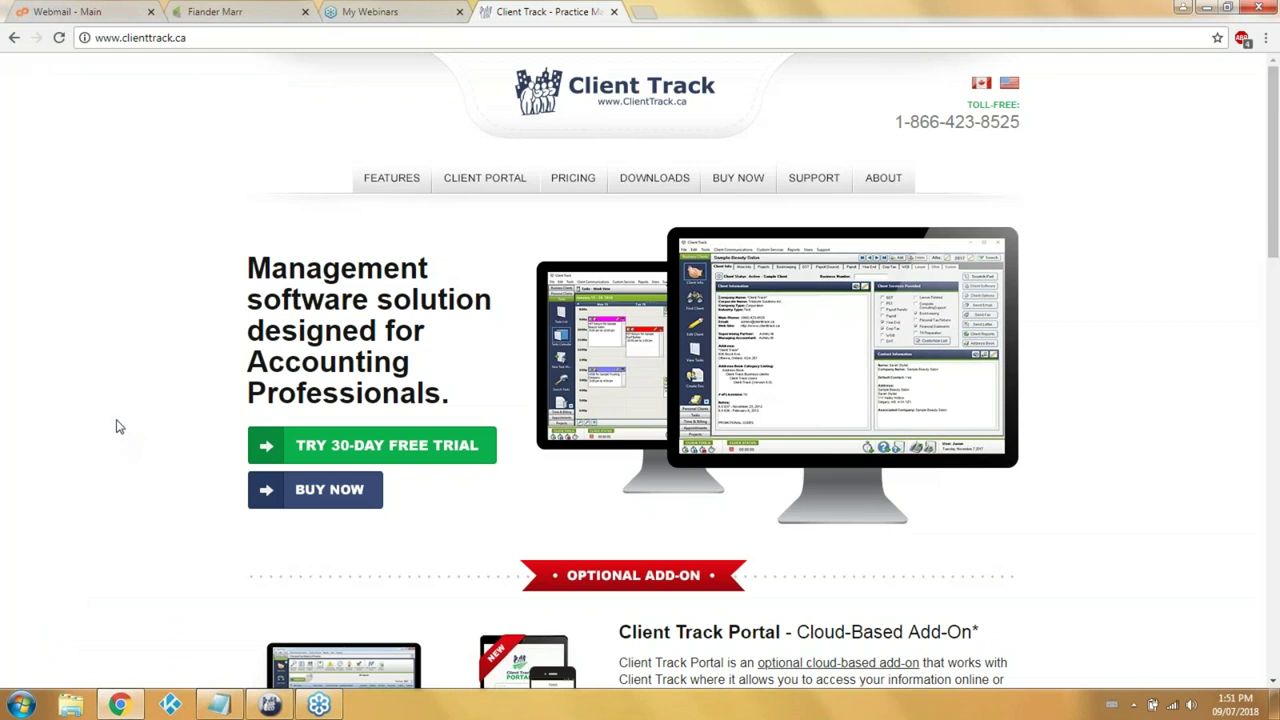